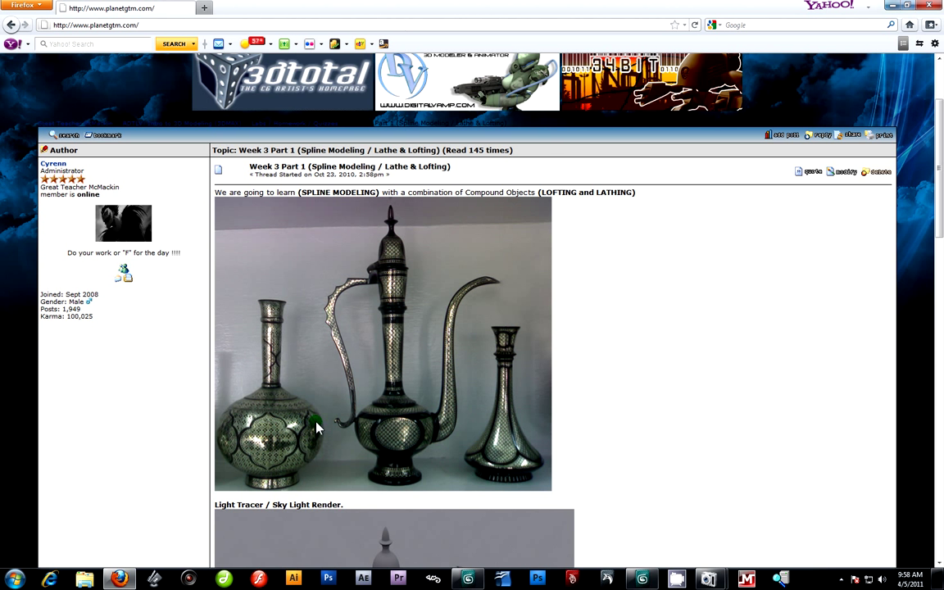
Examine the forum lesson's reference photo, light tracer render and wireframe snapshot of the three vases.
{"action": "scroll", "coordinate": [530, 423], "scroll_direction": "down", "scroll_amount": 5}
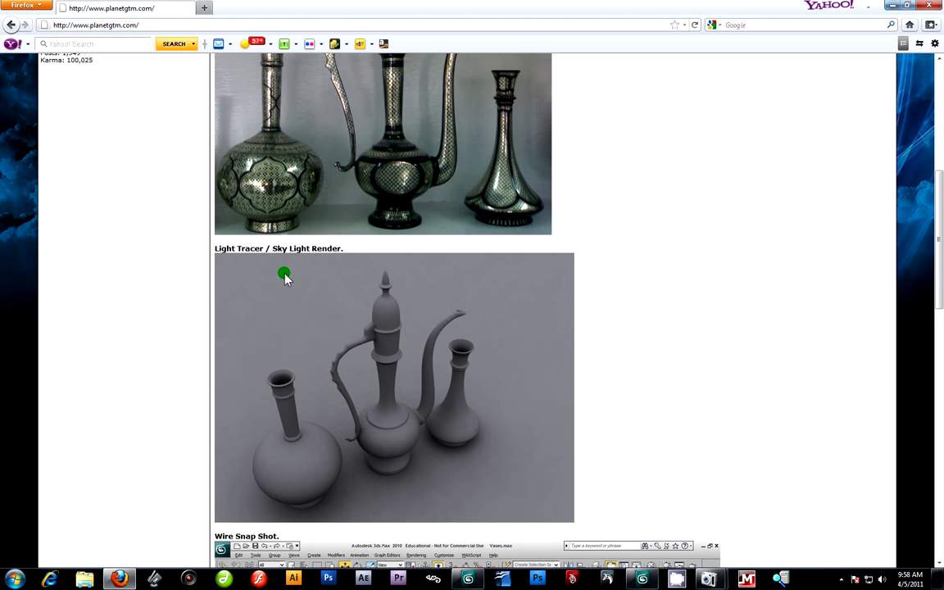
{"action": "scroll", "coordinate": [446, 387], "scroll_direction": "up", "scroll_amount": 1}
{"action": "scroll", "coordinate": [447, 388], "scroll_direction": "down", "scroll_amount": 3}
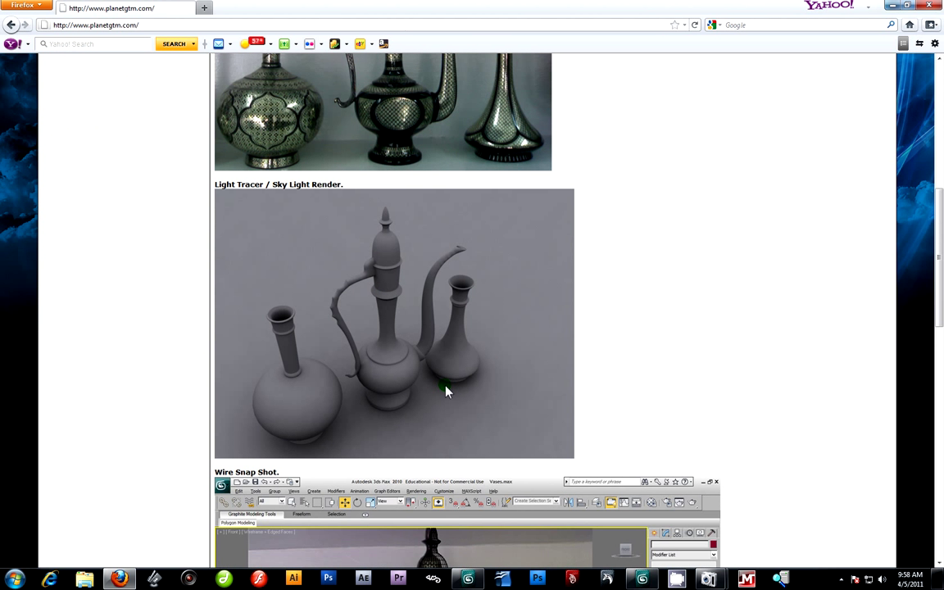
{"action": "scroll", "coordinate": [442, 393], "scroll_direction": "down", "scroll_amount": 4}
{"action": "scroll", "coordinate": [442, 399], "scroll_direction": "down", "scroll_amount": 3}
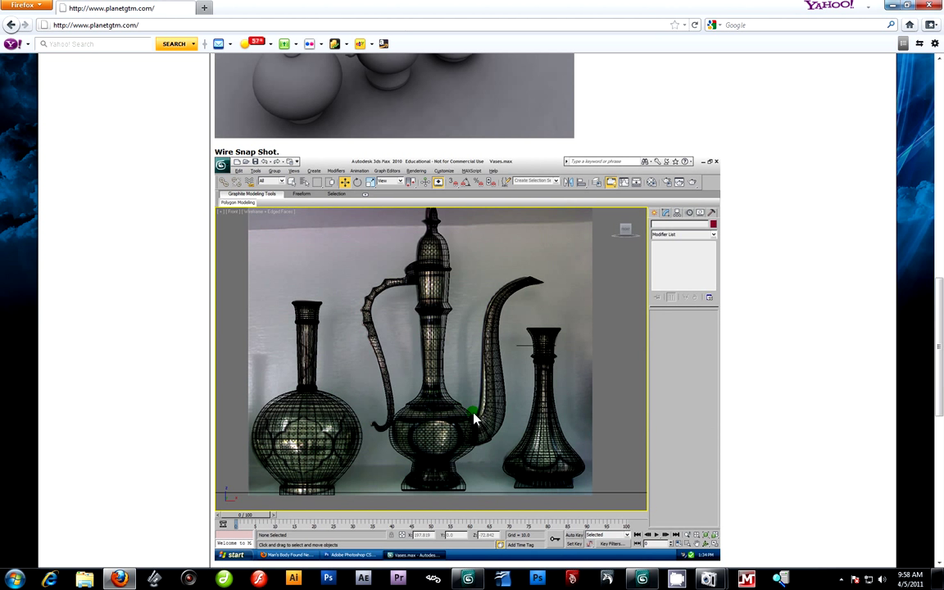
{"action": "scroll", "coordinate": [483, 417], "scroll_direction": "up", "scroll_amount": 12}
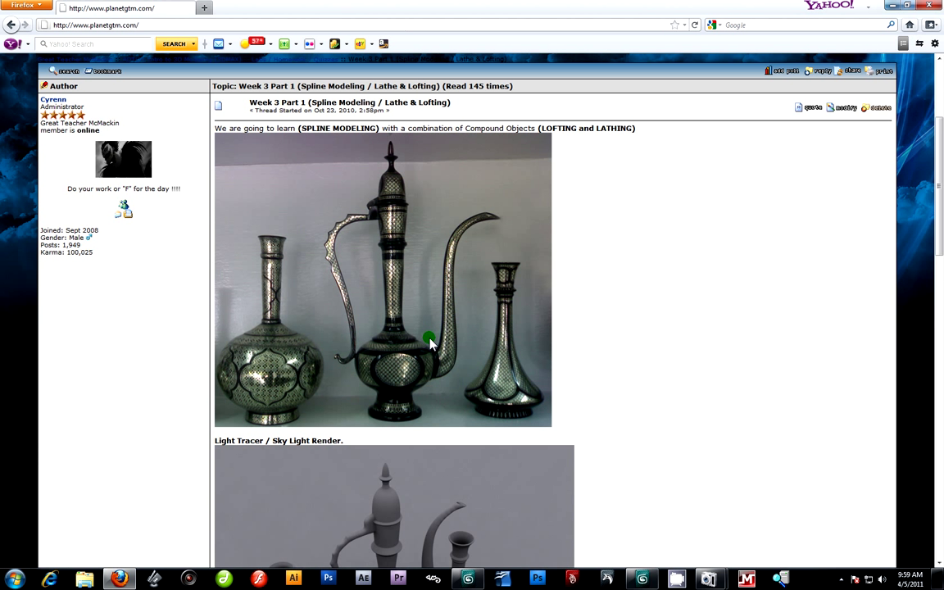
Switch to 3ds Max and open the Viewport Background settings for the Front viewport.
{"action": "left_click", "coordinate": [893, 6]}
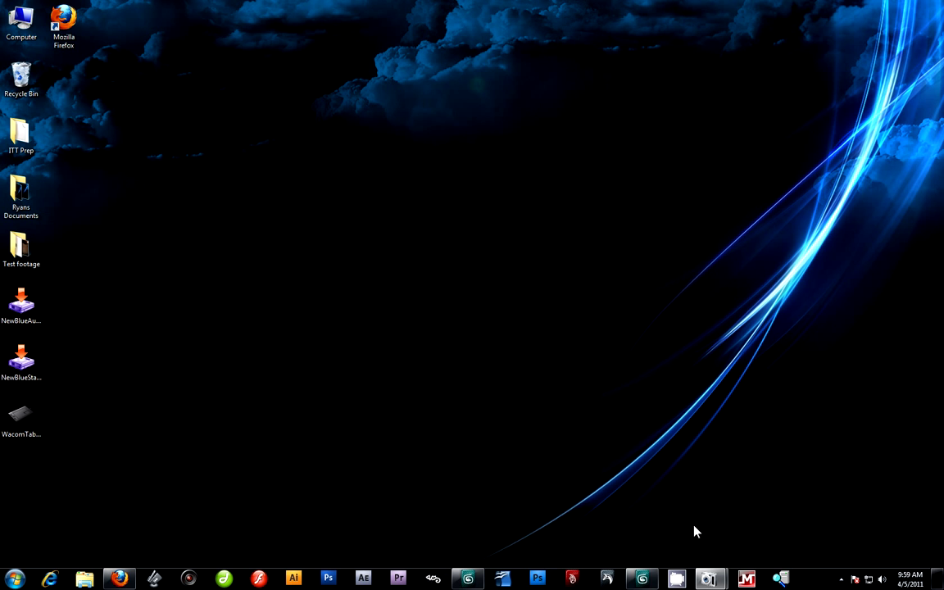
{"action": "left_click", "coordinate": [645, 579]}
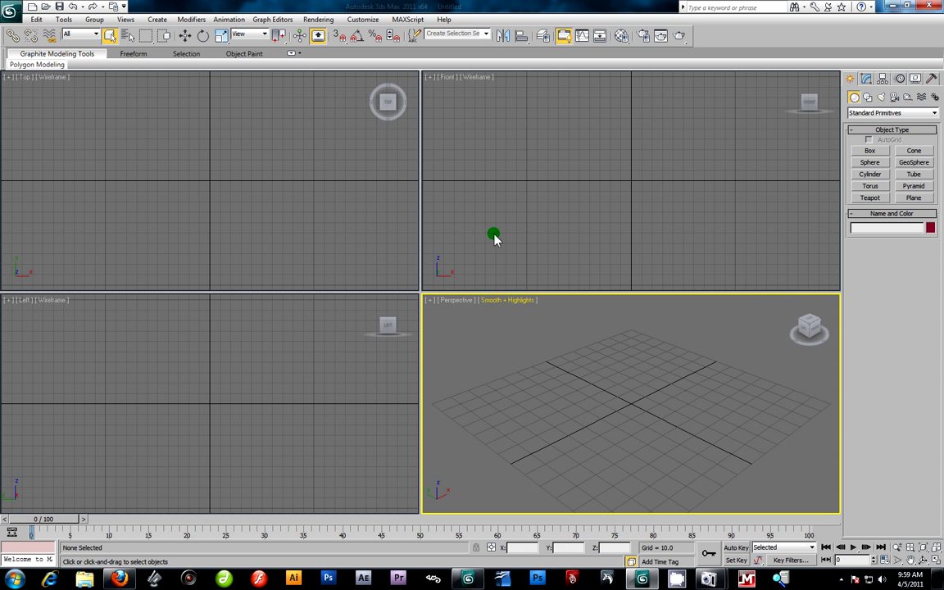
{"action": "left_click", "coordinate": [641, 201]}
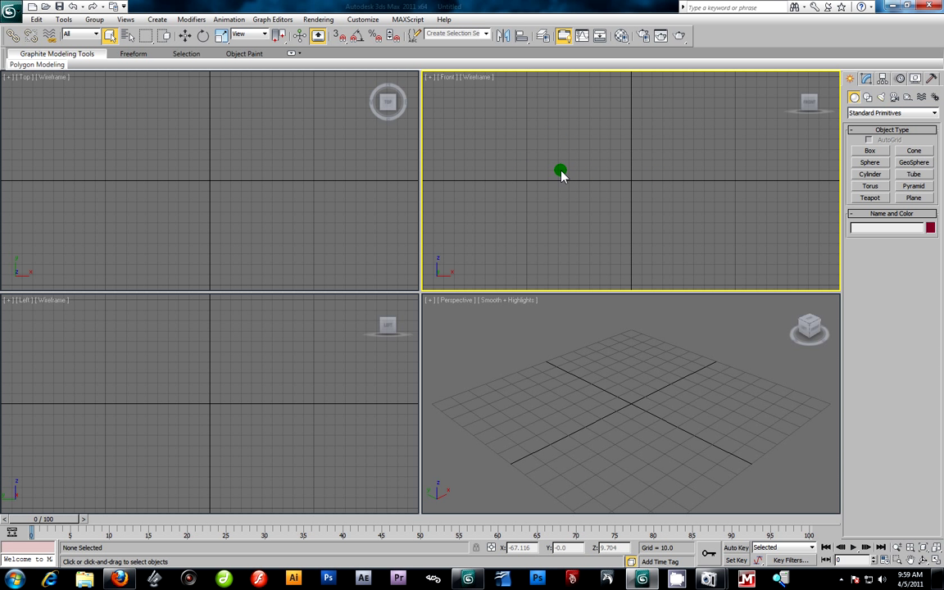
{"action": "key", "text": "alt+b"}
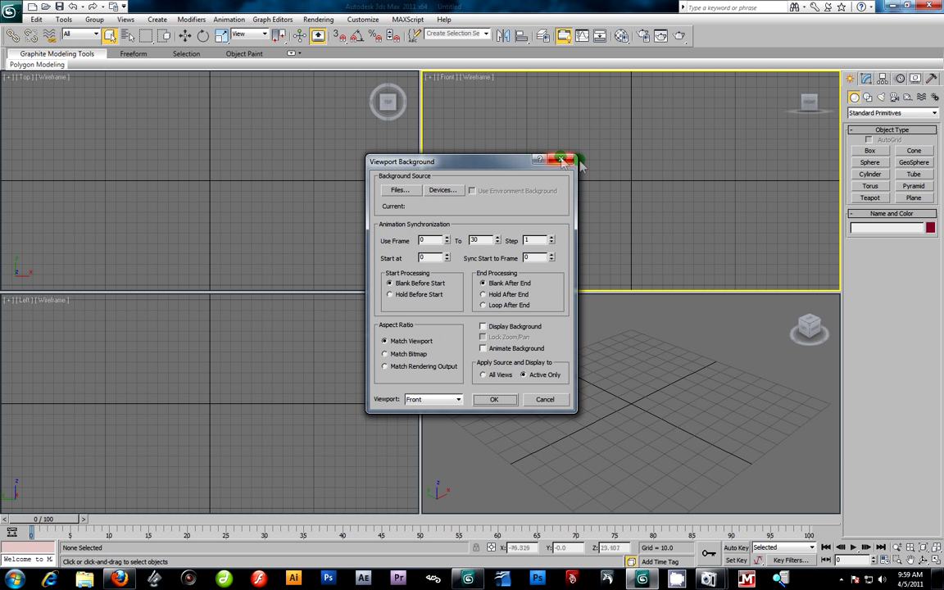
{"action": "left_click", "coordinate": [569, 161]}
{"action": "left_click", "coordinate": [124, 20]}
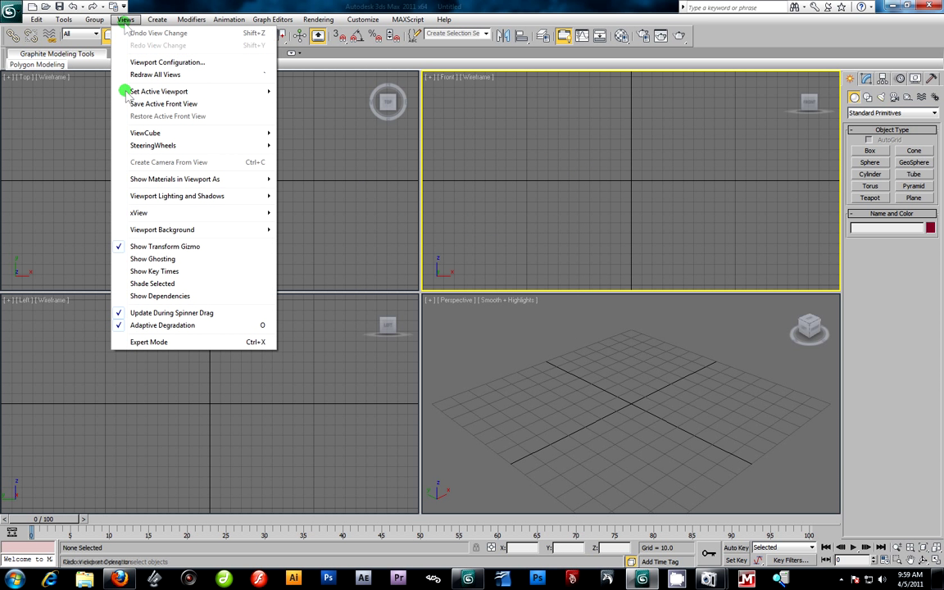
{"action": "mouse_move", "coordinate": [168, 234]}
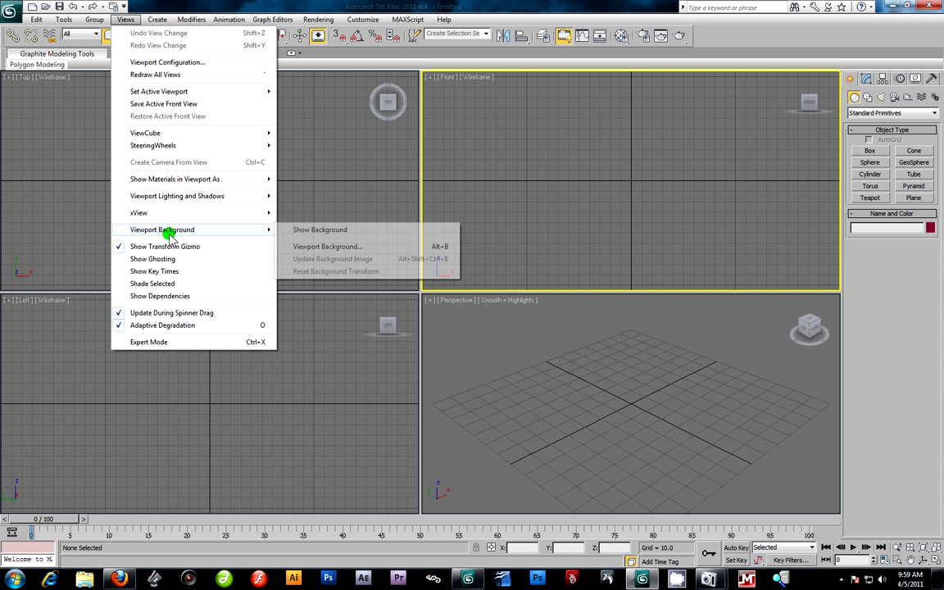
{"action": "left_click", "coordinate": [332, 247]}
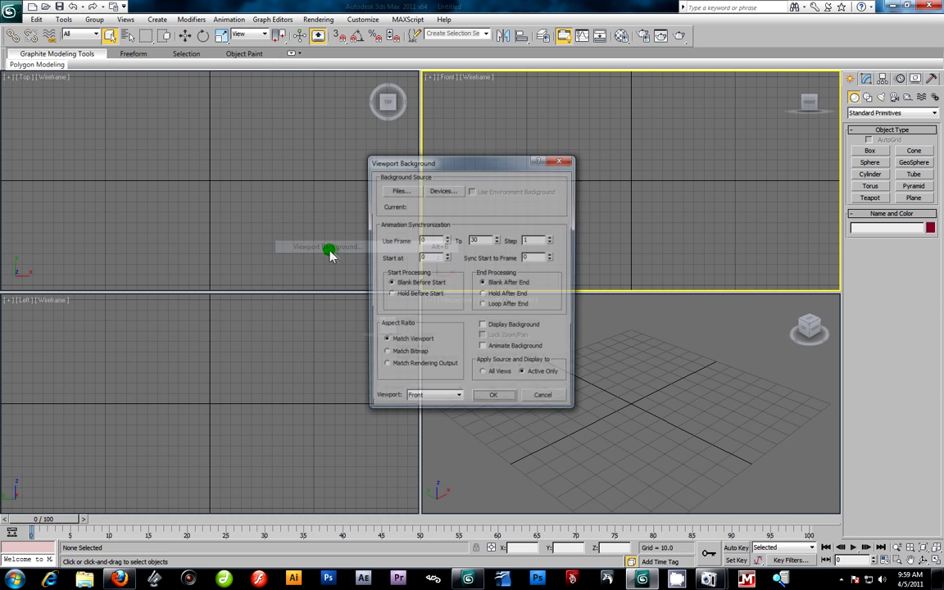
Load the vase photo from the desktop's "3D Max Splines,Lathe,Loft" folder as Front background, with Match Bitmap aspect and Lock Zoom/Pan.
{"action": "left_click", "coordinate": [399, 190]}
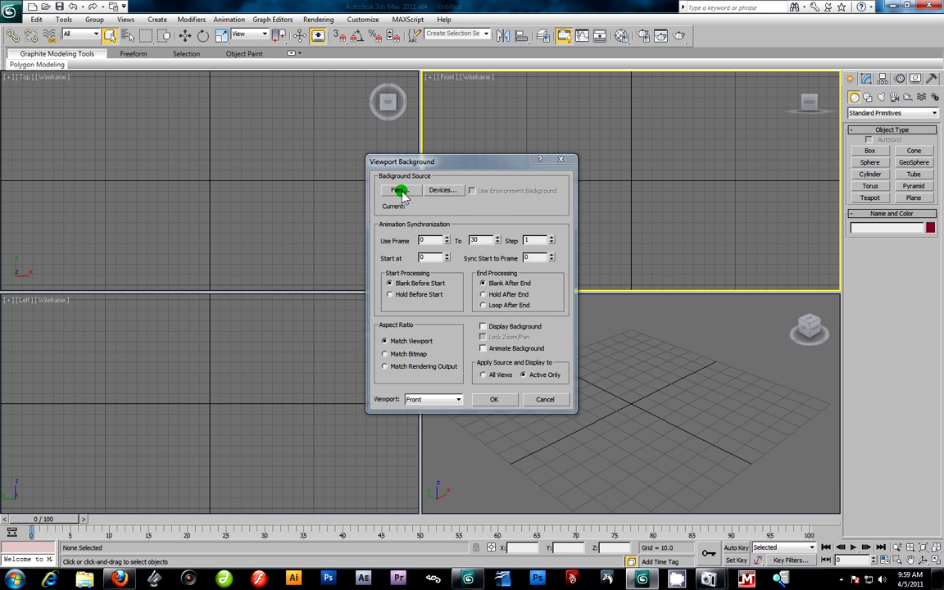
{"action": "left_click", "coordinate": [555, 215]}
{"action": "left_click", "coordinate": [556, 215]}
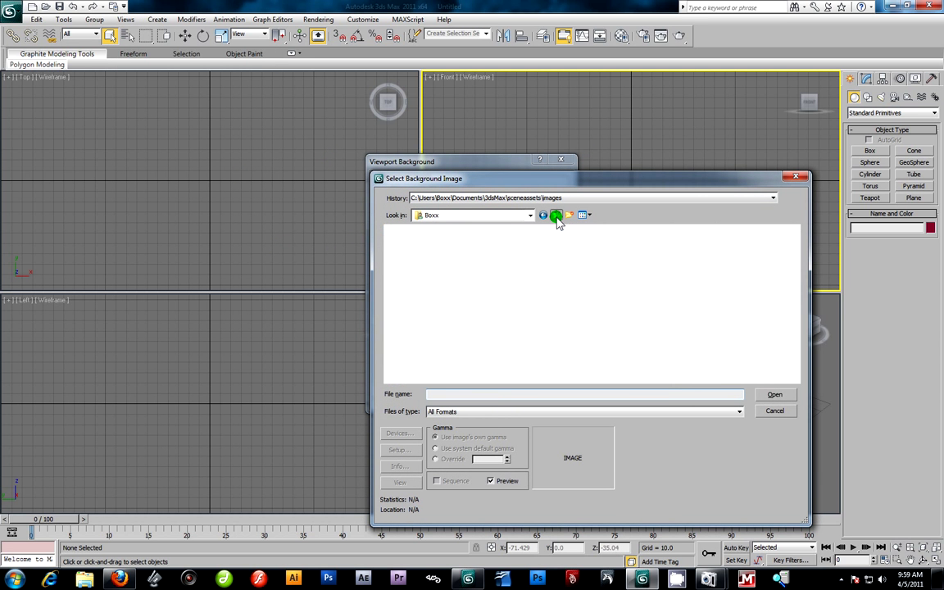
{"action": "left_click", "coordinate": [556, 214]}
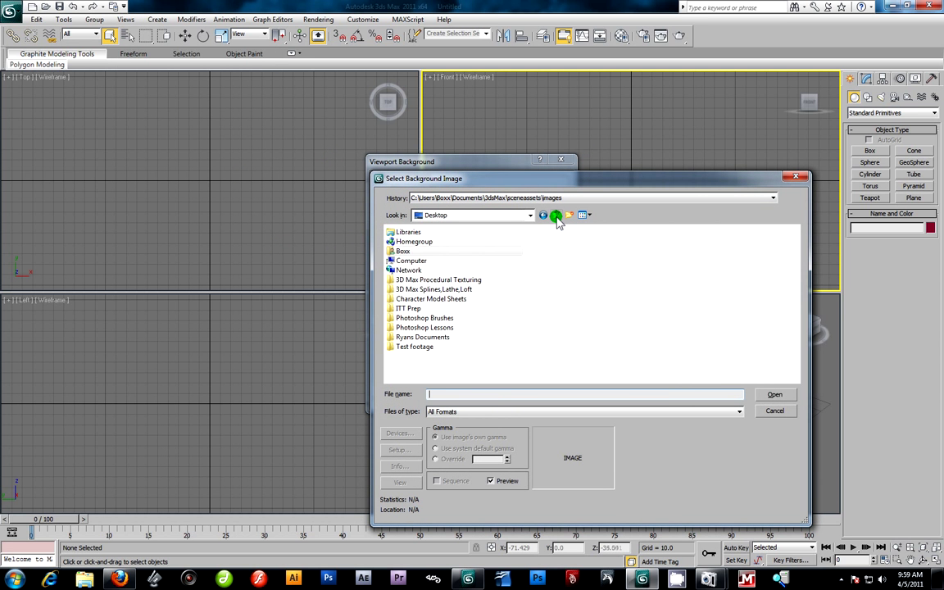
{"action": "double_click", "coordinate": [455, 289]}
{"action": "left_click", "coordinate": [532, 259]}
{"action": "left_click", "coordinate": [775, 394]}
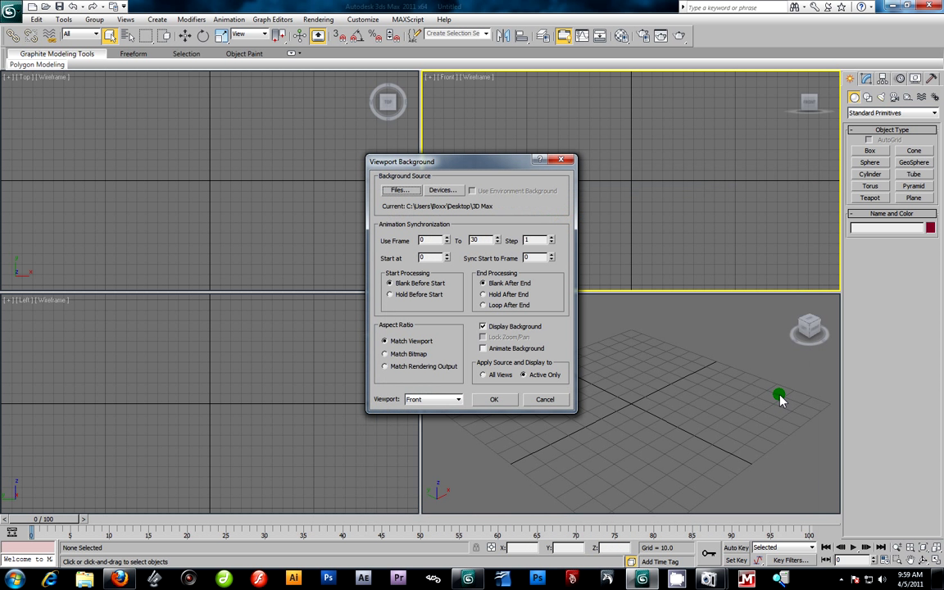
{"action": "left_click", "coordinate": [385, 354]}
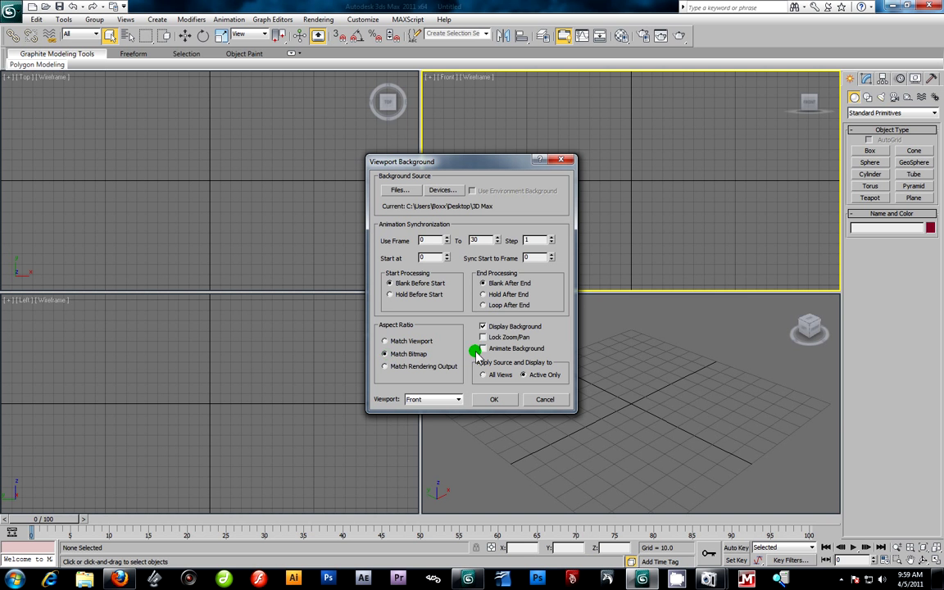
{"action": "left_click", "coordinate": [494, 399]}
Examine how the vase background scales with the Front viewport at different zoom levels.
{"action": "scroll", "coordinate": [512, 168], "scroll_direction": "up", "scroll_amount": 3}
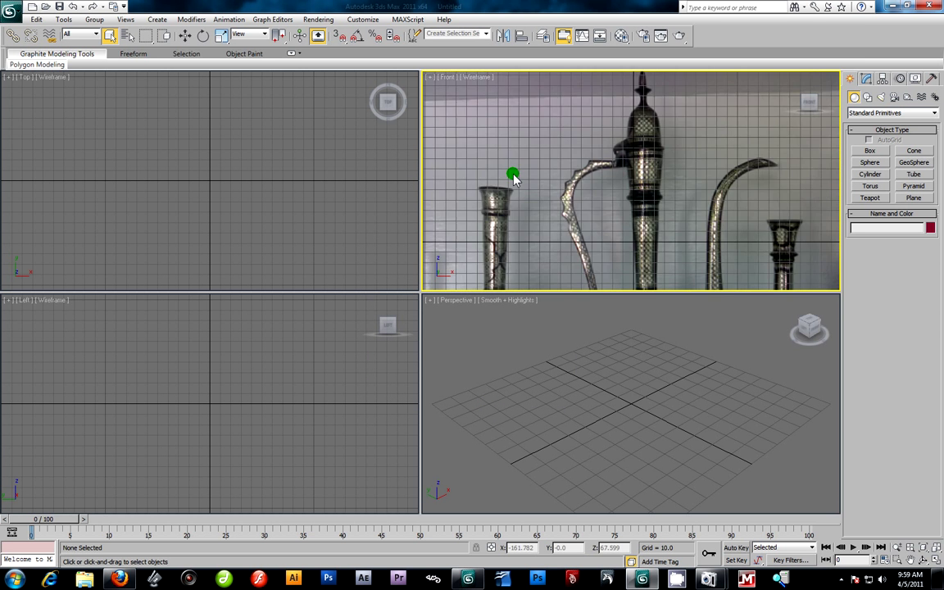
{"action": "scroll", "coordinate": [541, 168], "scroll_direction": "down", "scroll_amount": 5}
{"action": "scroll", "coordinate": [606, 176], "scroll_direction": "up", "scroll_amount": 6}
{"action": "scroll", "coordinate": [643, 192], "scroll_direction": "down", "scroll_amount": 6}
{"action": "scroll", "coordinate": [646, 187], "scroll_direction": "up", "scroll_amount": 5}
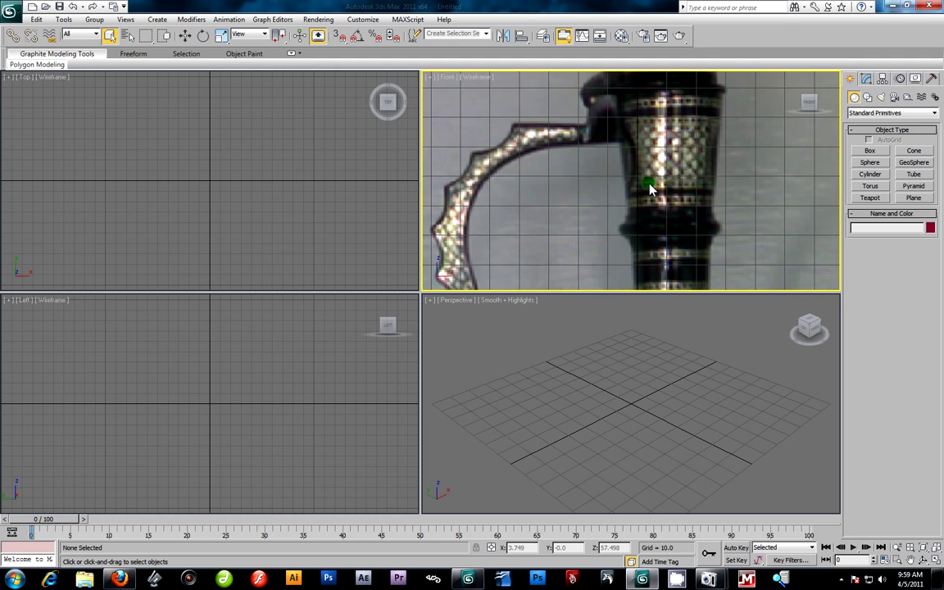
{"action": "scroll", "coordinate": [631, 197], "scroll_direction": "down", "scroll_amount": 6}
{"action": "scroll", "coordinate": [644, 212], "scroll_direction": "up", "scroll_amount": 8}
{"action": "scroll", "coordinate": [639, 213], "scroll_direction": "down", "scroll_amount": 3}
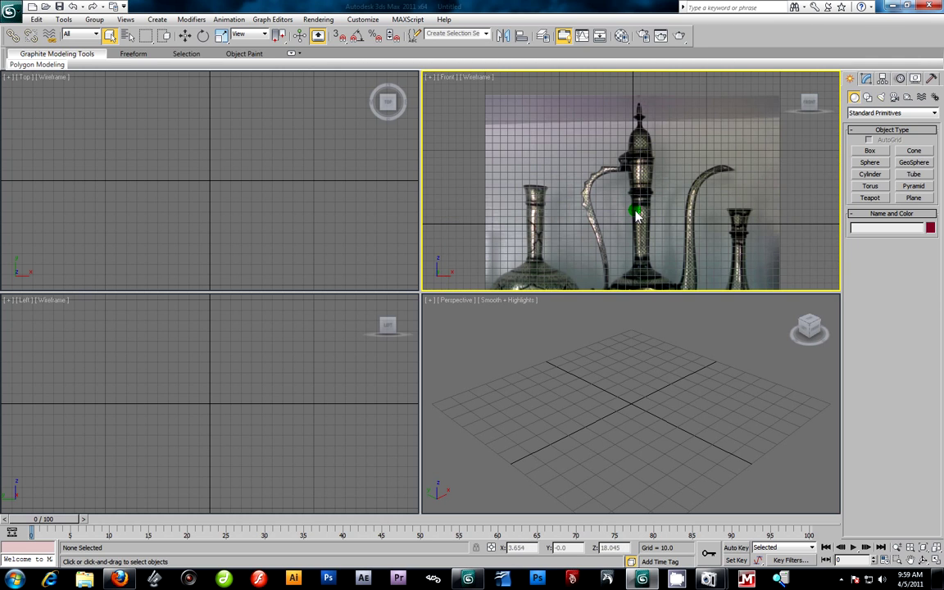
{"action": "scroll", "coordinate": [643, 175], "scroll_direction": "up", "scroll_amount": 3}
{"action": "scroll", "coordinate": [628, 170], "scroll_direction": "down", "scroll_amount": 2}
{"action": "scroll", "coordinate": [649, 174], "scroll_direction": "up", "scroll_amount": 4}
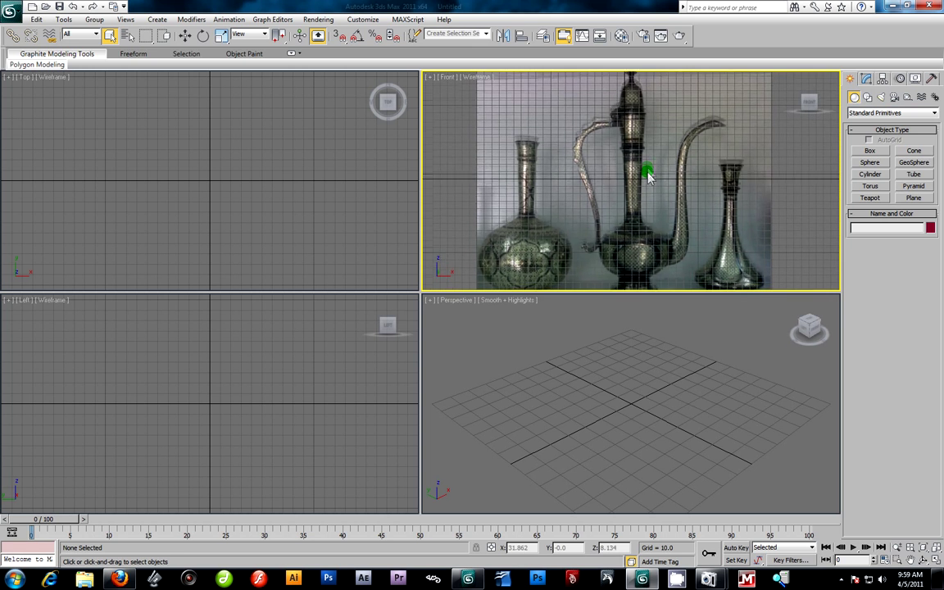
Hide the grid in the Front viewport and maximize that viewport.
{"action": "key", "text": "g"}
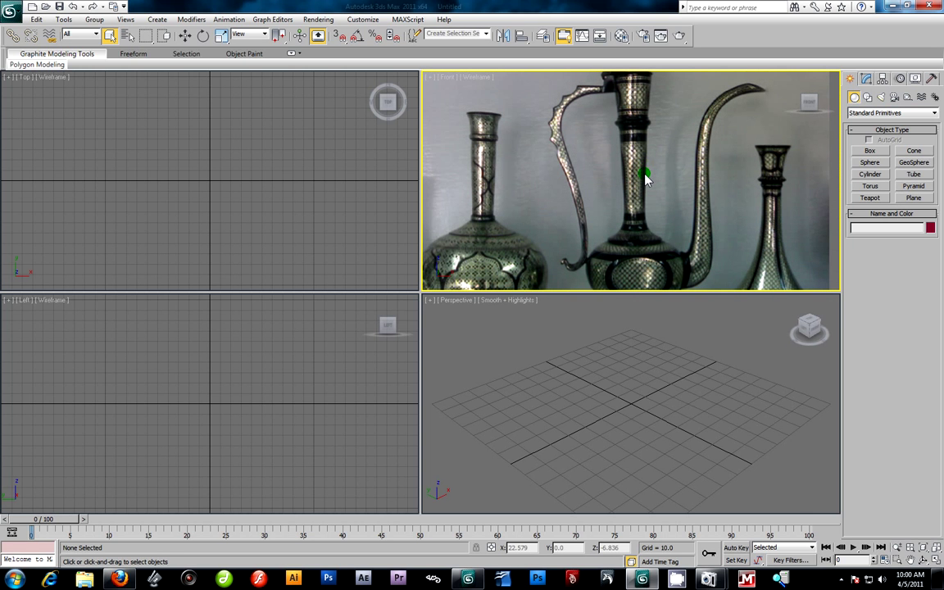
{"action": "key", "text": "alt+w"}
{"action": "scroll", "coordinate": [498, 287], "scroll_direction": "down", "scroll_amount": 5}
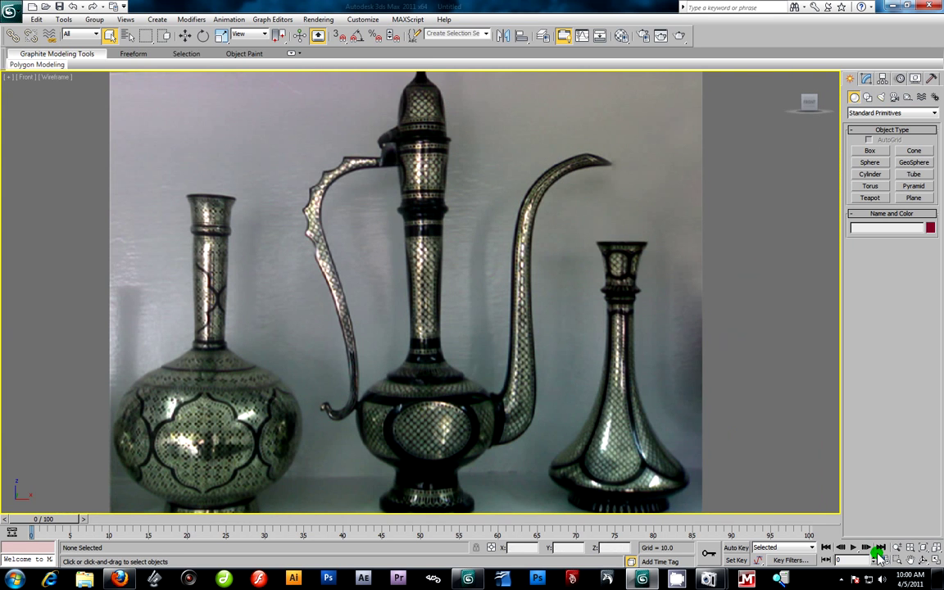
{"action": "left_click", "coordinate": [897, 548]}
{"action": "left_click_drag", "start_coordinate": [367, 343], "coordinate": [480, 358]}
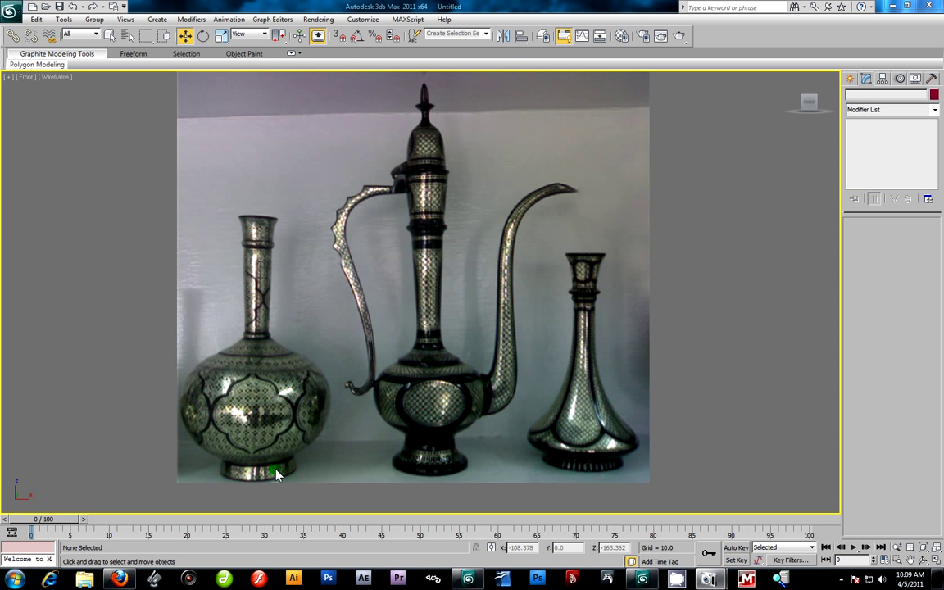
Activate the Line tool from the Splines shapes, ready for tracing the round vase with the straight neck.
{"action": "left_click", "coordinate": [849, 78]}
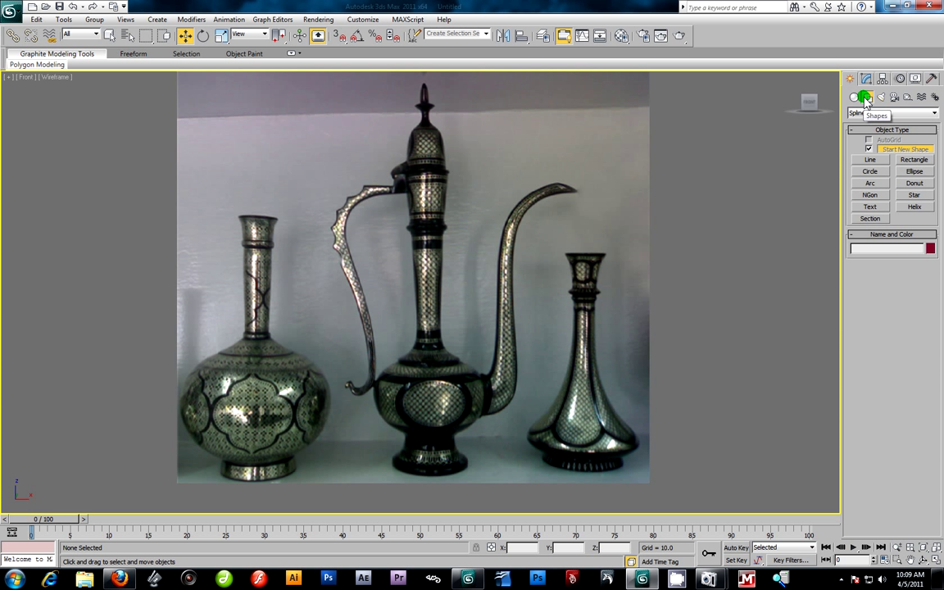
{"action": "left_click", "coordinate": [901, 115]}
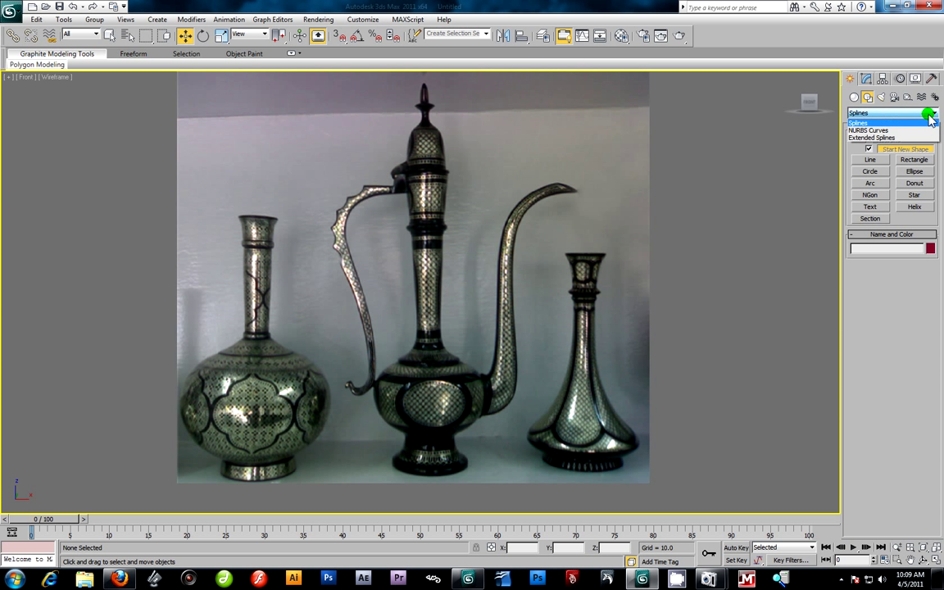
{"action": "left_click", "coordinate": [870, 123]}
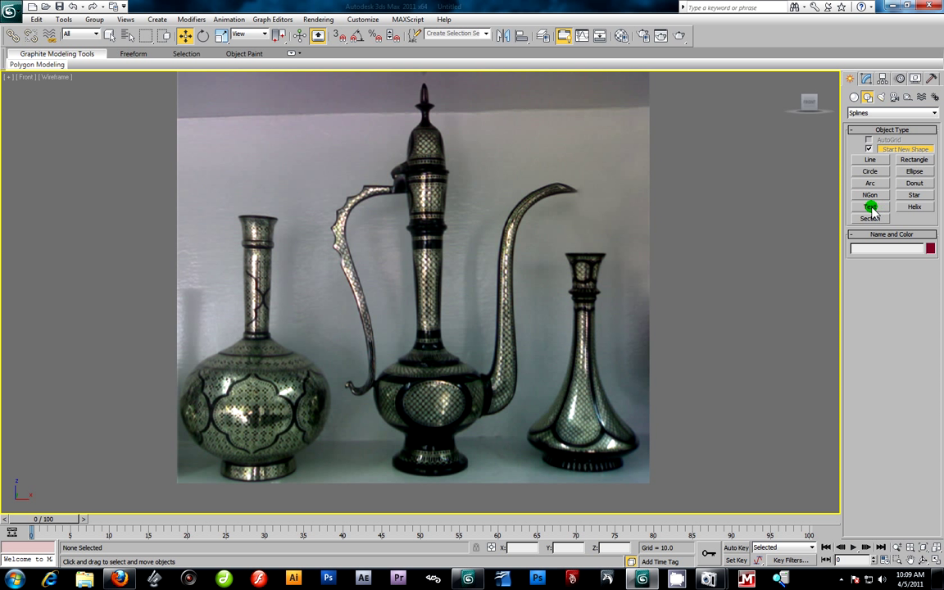
{"action": "left_click", "coordinate": [874, 160]}
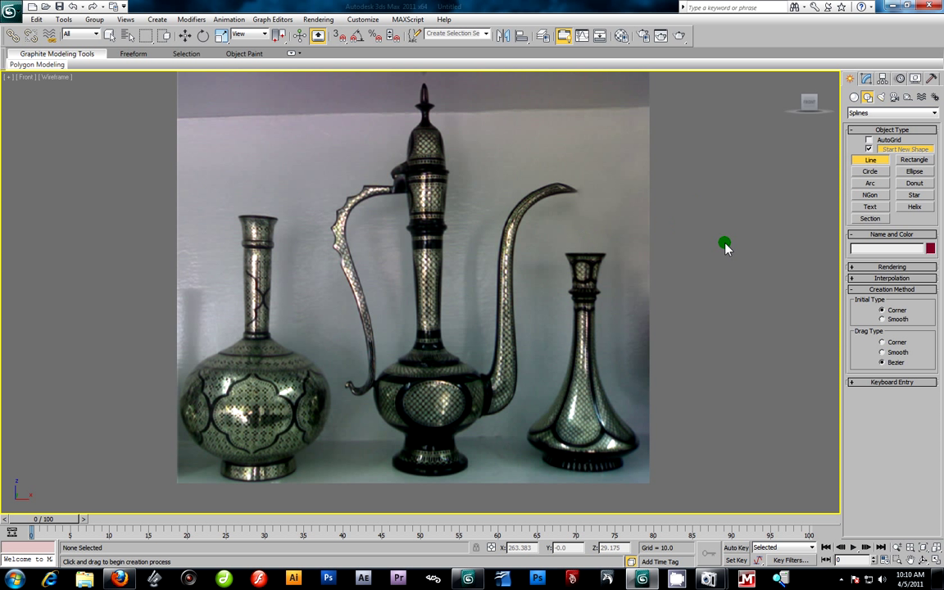
{"action": "middle_click_drag", "start_coordinate": [311, 439], "coordinate": [521, 370]}
{"action": "scroll", "coordinate": [532, 393], "scroll_direction": "up", "scroll_amount": 5}
{"action": "scroll", "coordinate": [512, 405], "scroll_direction": "down", "scroll_amount": 5}
{"action": "scroll", "coordinate": [472, 358], "scroll_direction": "up", "scroll_amount": 2}
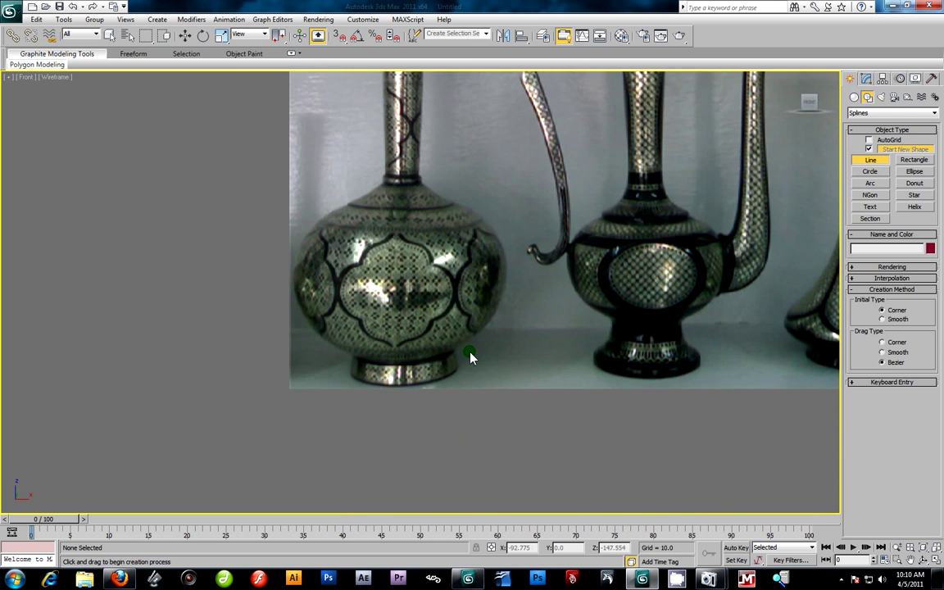
{"action": "scroll", "coordinate": [437, 322], "scroll_direction": "up", "scroll_amount": 3}
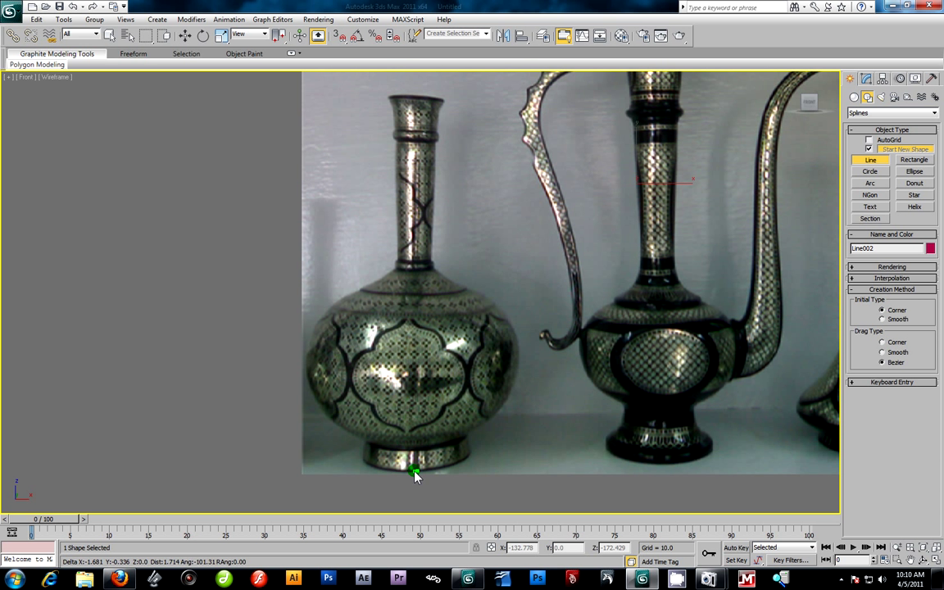
Try tracing one side of the round vase with corner points from the base centre up to the neck, and delete the line.
{"action": "left_click", "coordinate": [417, 473]}
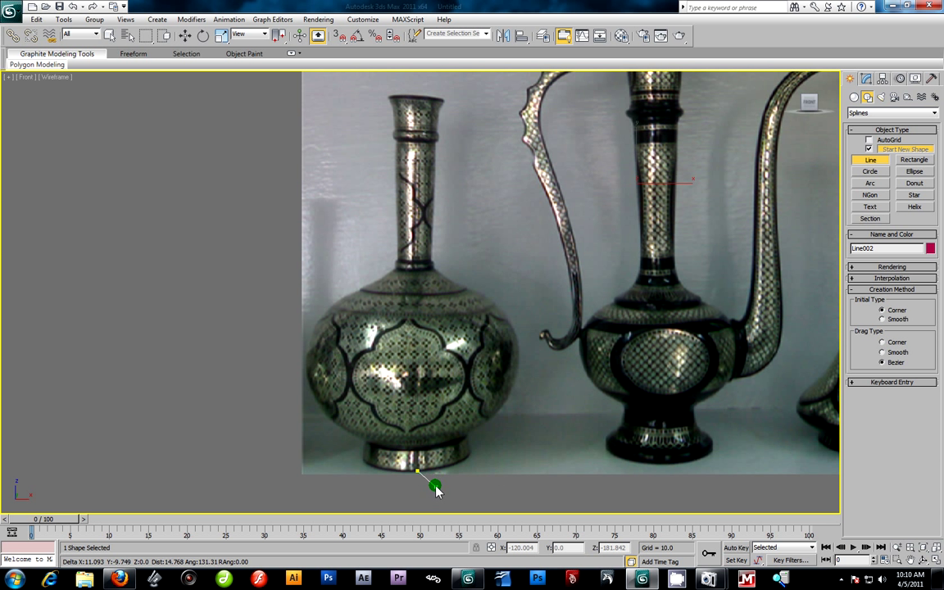
{"action": "left_click", "coordinate": [450, 467]}
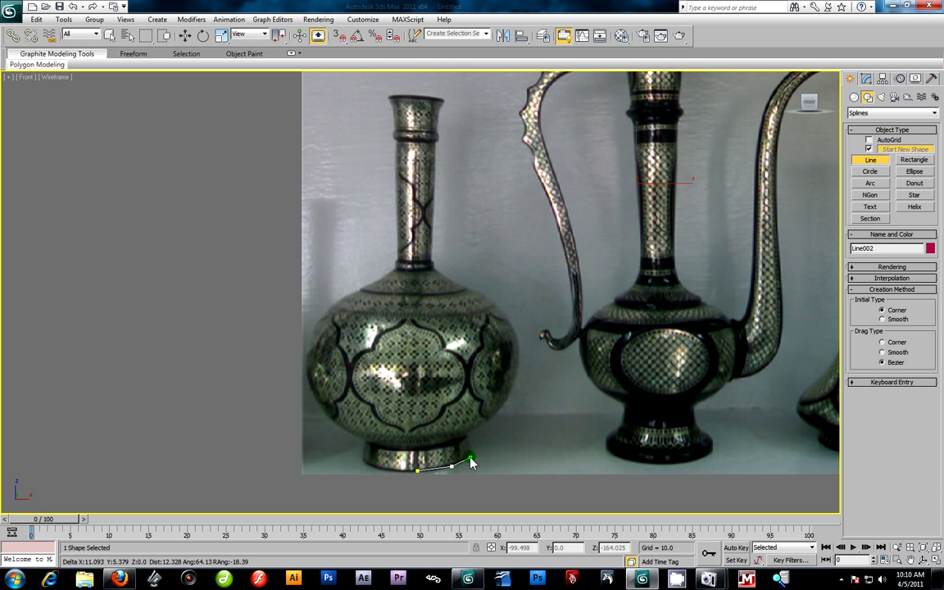
{"action": "left_click", "coordinate": [471, 438]}
{"action": "left_click", "coordinate": [488, 417]}
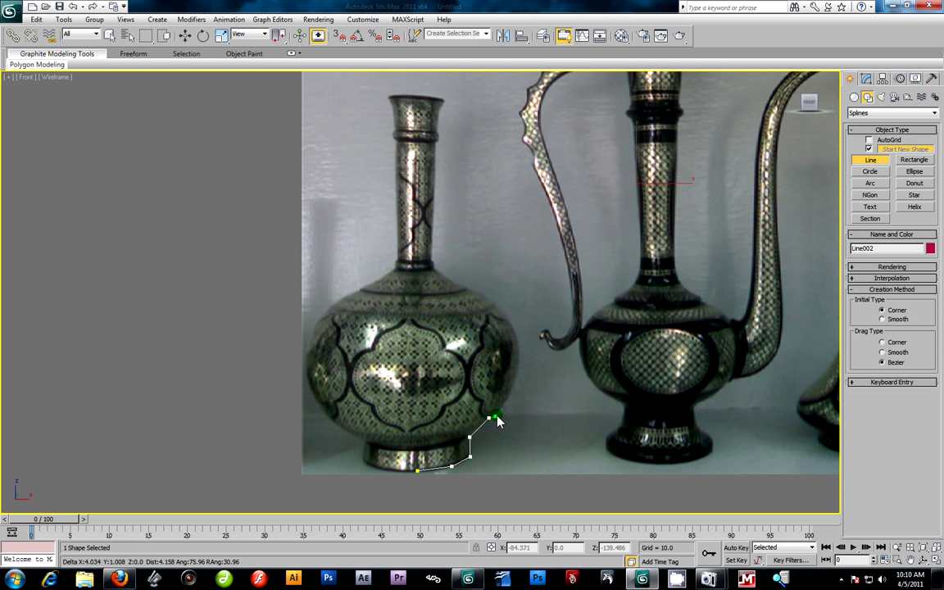
{"action": "left_click", "coordinate": [515, 389]}
{"action": "left_click", "coordinate": [518, 354]}
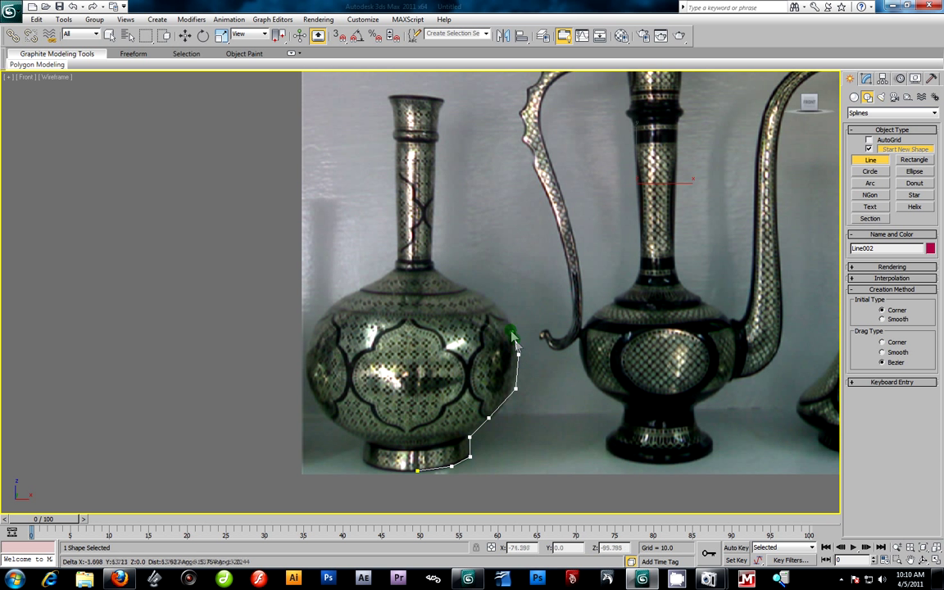
{"action": "left_click", "coordinate": [510, 326]}
{"action": "left_click", "coordinate": [492, 302]}
{"action": "left_click", "coordinate": [460, 288]}
{"action": "left_click", "coordinate": [433, 270]}
{"action": "left_click", "coordinate": [433, 226]}
{"action": "right_click", "coordinate": [433, 226]}
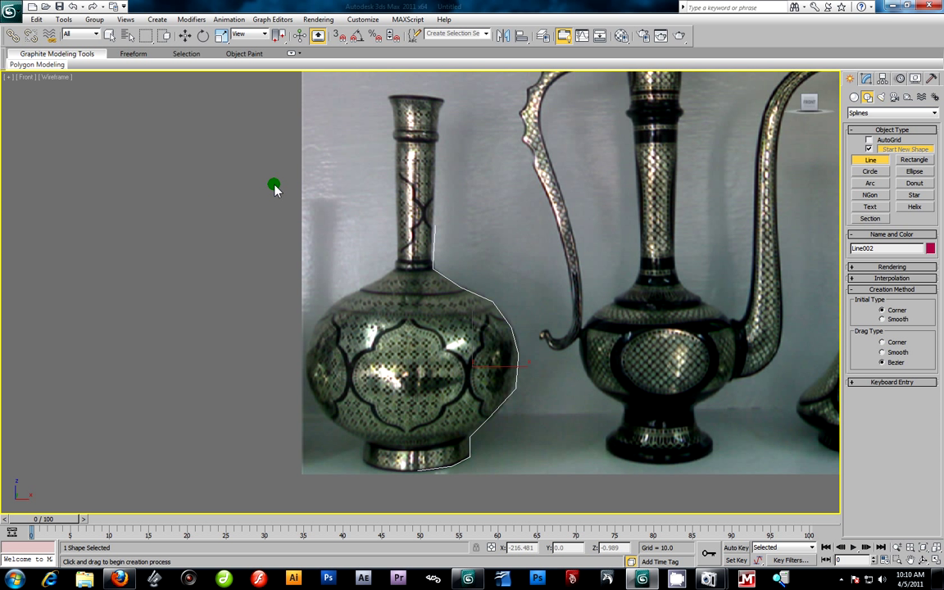
{"action": "key", "text": "Delete"}
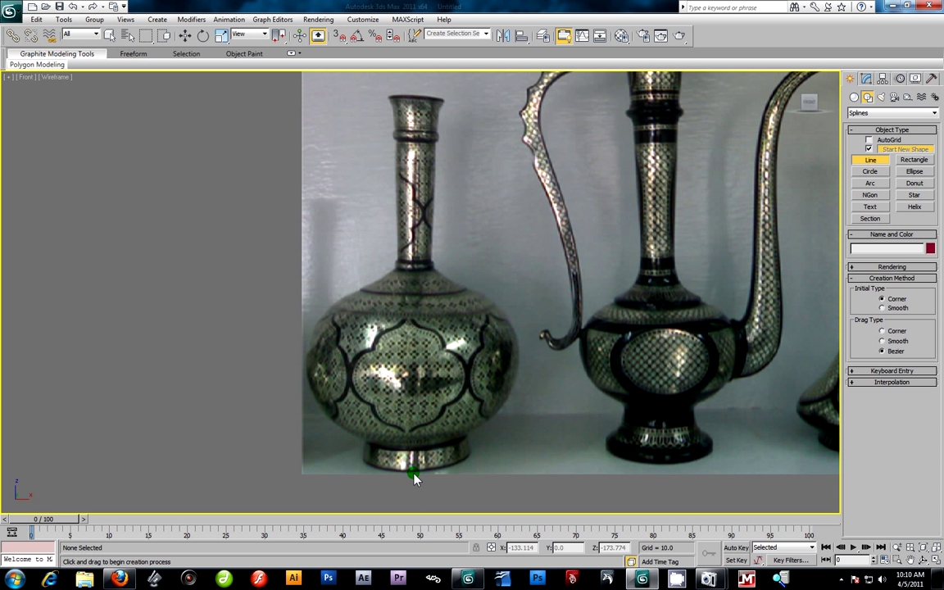
{"action": "left_click", "coordinate": [416, 474]}
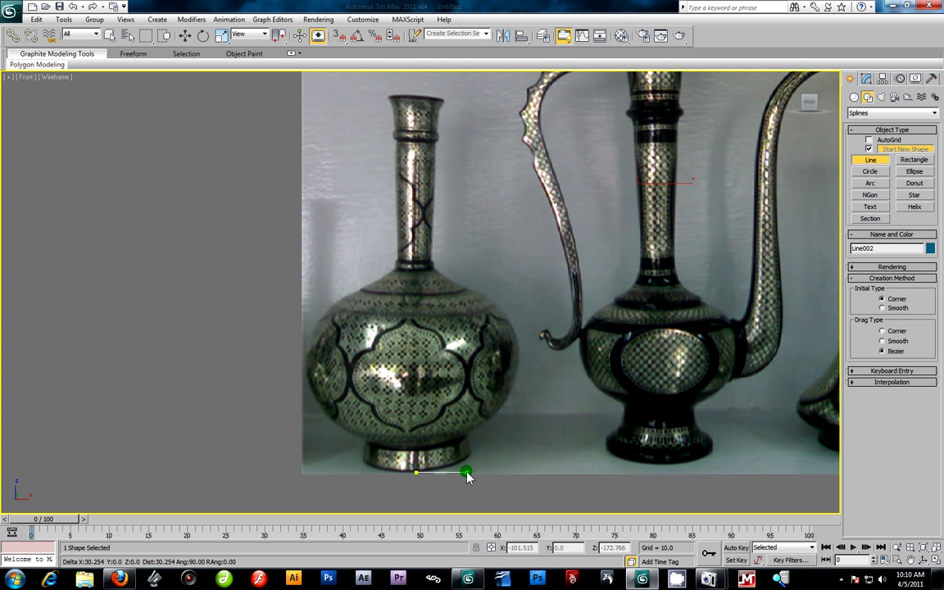
{"action": "left_click", "coordinate": [466, 474]}
{"action": "left_click", "coordinate": [468, 453]}
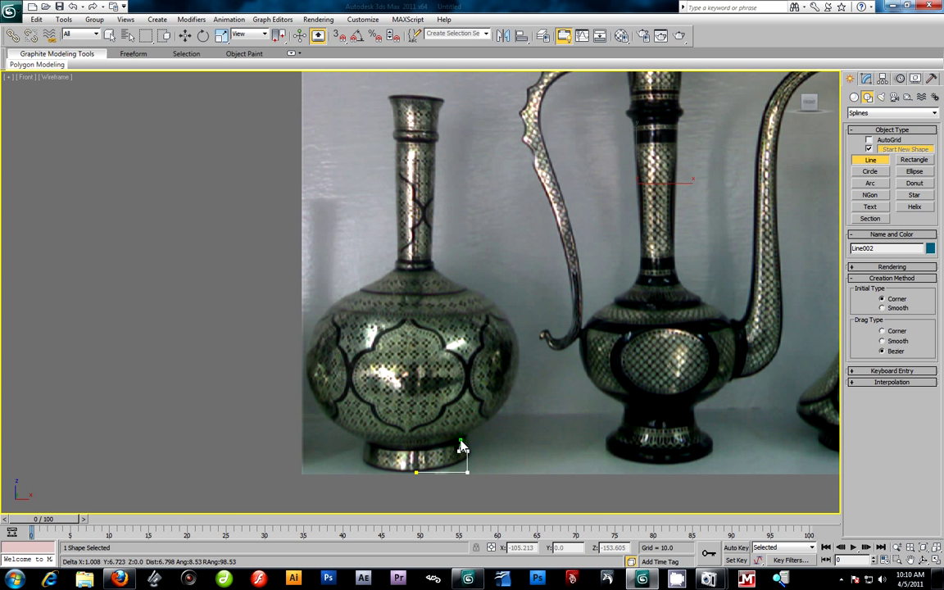
{"action": "right_click", "coordinate": [494, 454]}
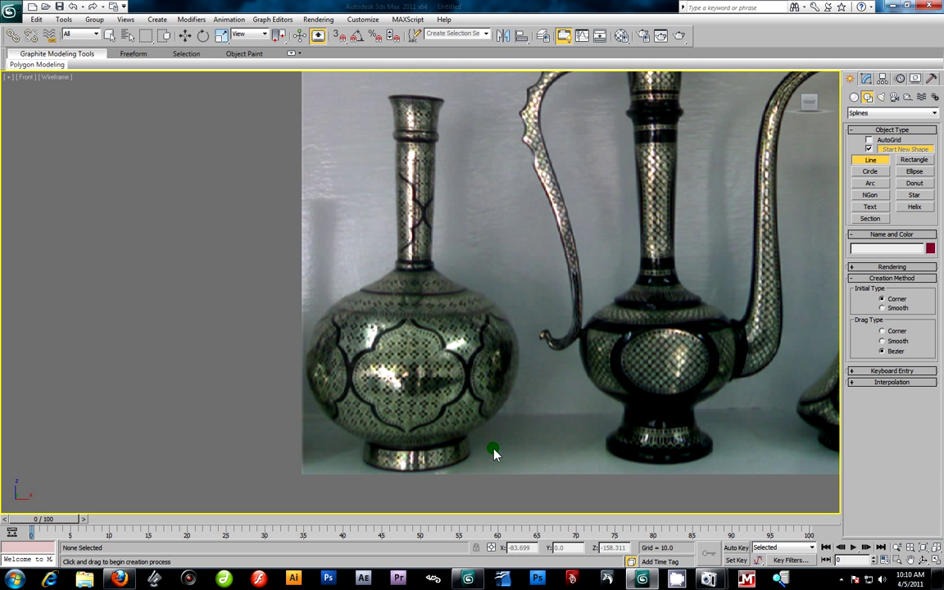
Trace the round vase's outer side with corner points, from the base centre over the foot and belly up the neck to the collar.
{"action": "left_click", "coordinate": [415, 474]}
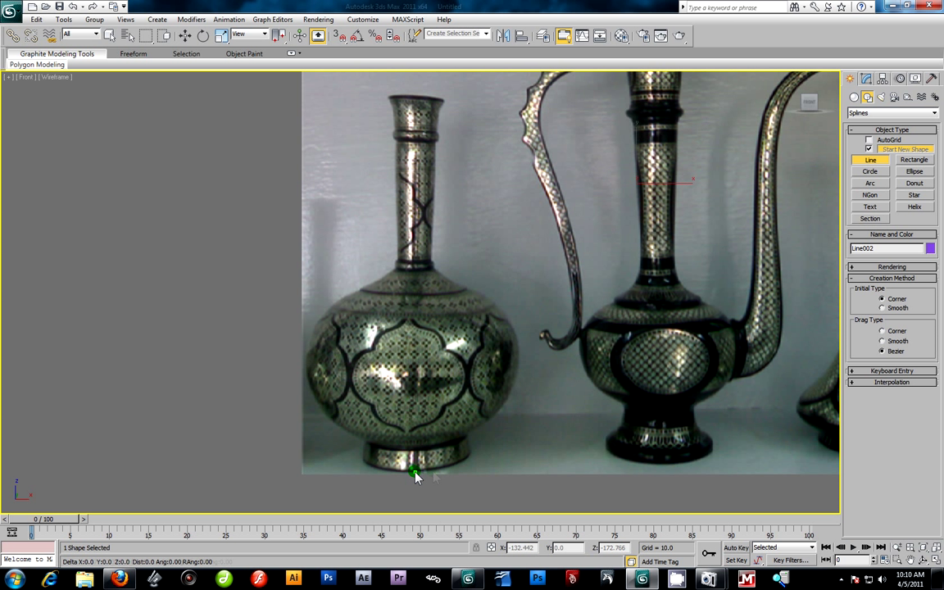
{"action": "left_click", "coordinate": [468, 452]}
{"action": "left_click", "coordinate": [460, 443]}
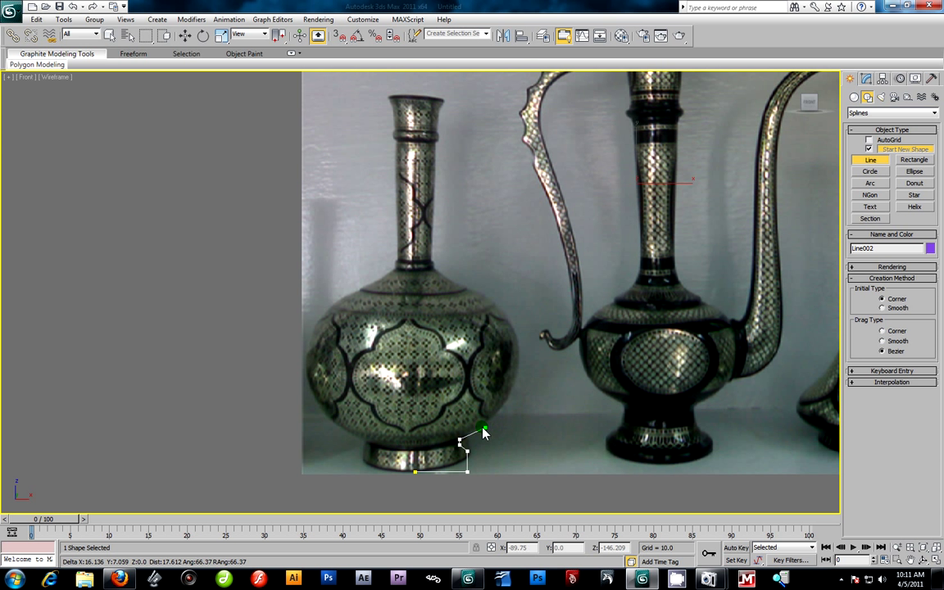
{"action": "left_click", "coordinate": [507, 404]}
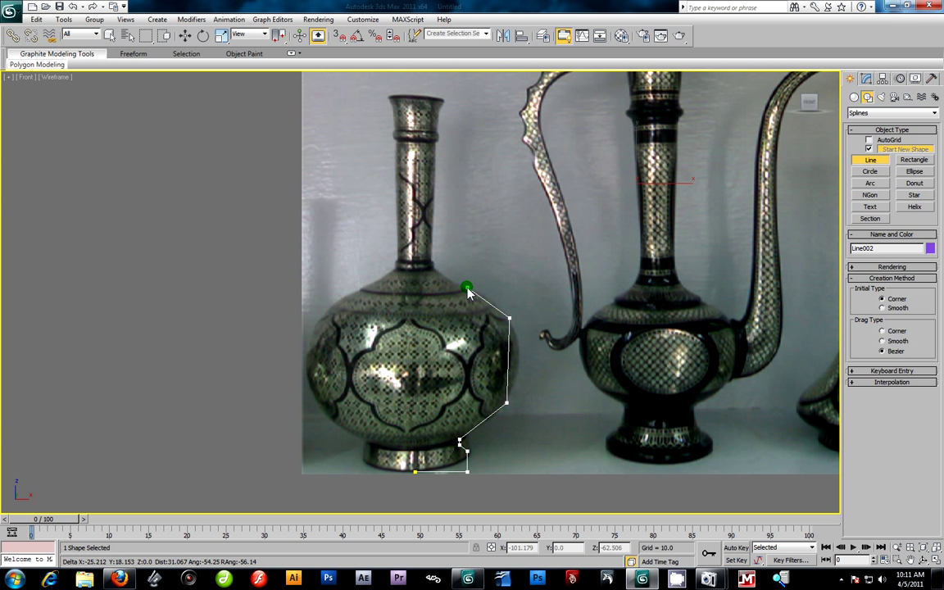
{"action": "left_click", "coordinate": [432, 263]}
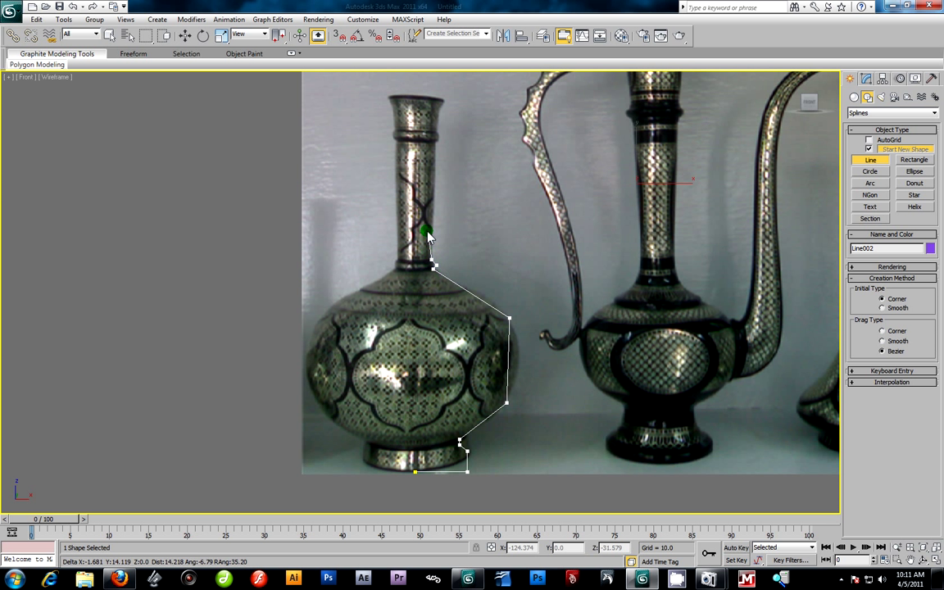
{"action": "left_click", "coordinate": [434, 141]}
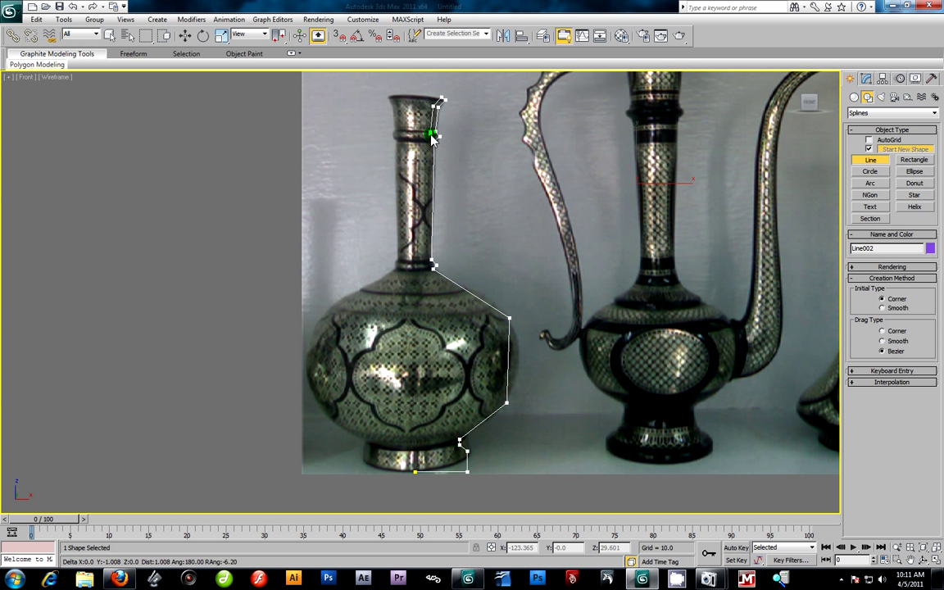
Continue the line down the inside of the neck, parallel to the outer contour, and end it just inside the belly's upper corner.
{"action": "left_click", "coordinate": [433, 141]}
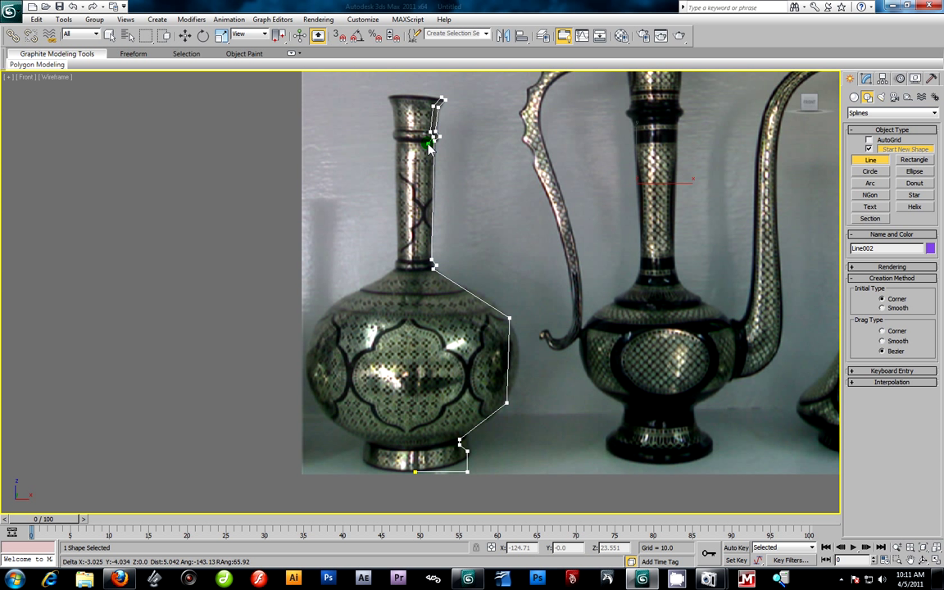
{"action": "left_click", "coordinate": [427, 264]}
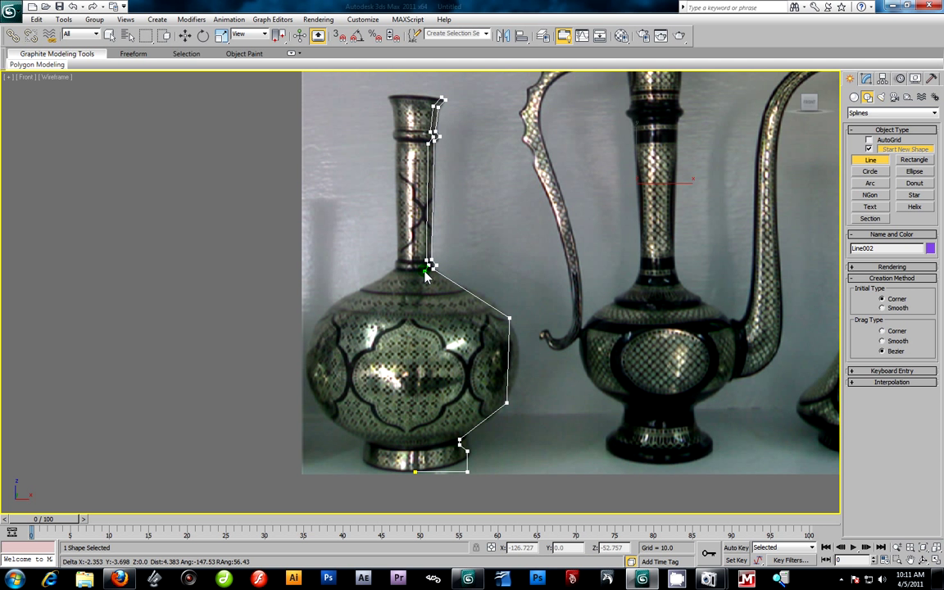
{"action": "left_click", "coordinate": [503, 321]}
{"action": "right_click", "coordinate": [497, 318]}
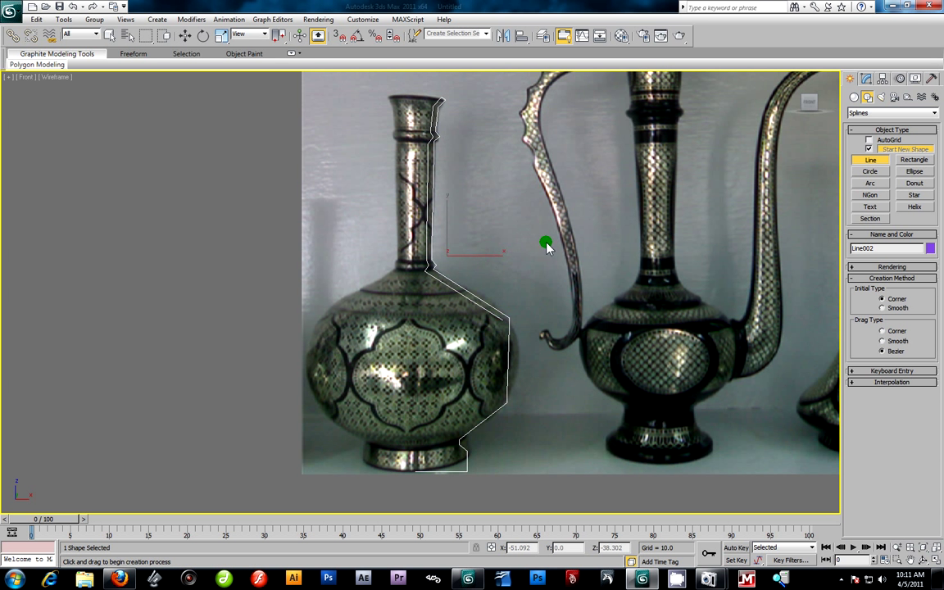
Try tracing the inner wall as a separate line from the belly down through the foot to the base centre, and undo it.
{"action": "scroll", "coordinate": [495, 263], "scroll_direction": "up", "scroll_amount": 3}
{"action": "scroll", "coordinate": [299, 275], "scroll_direction": "down", "scroll_amount": 3}
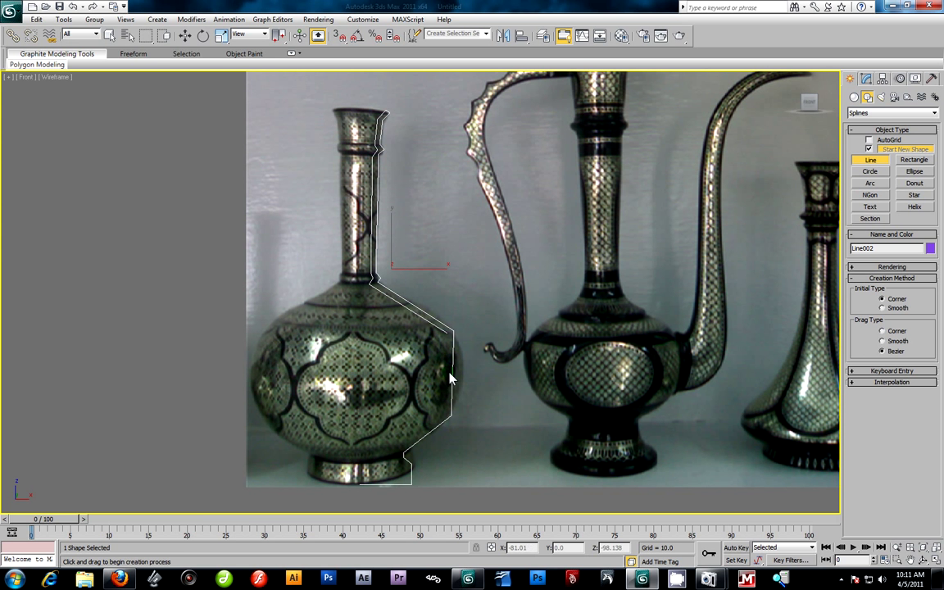
{"action": "scroll", "coordinate": [437, 399], "scroll_direction": "up", "scroll_amount": 2}
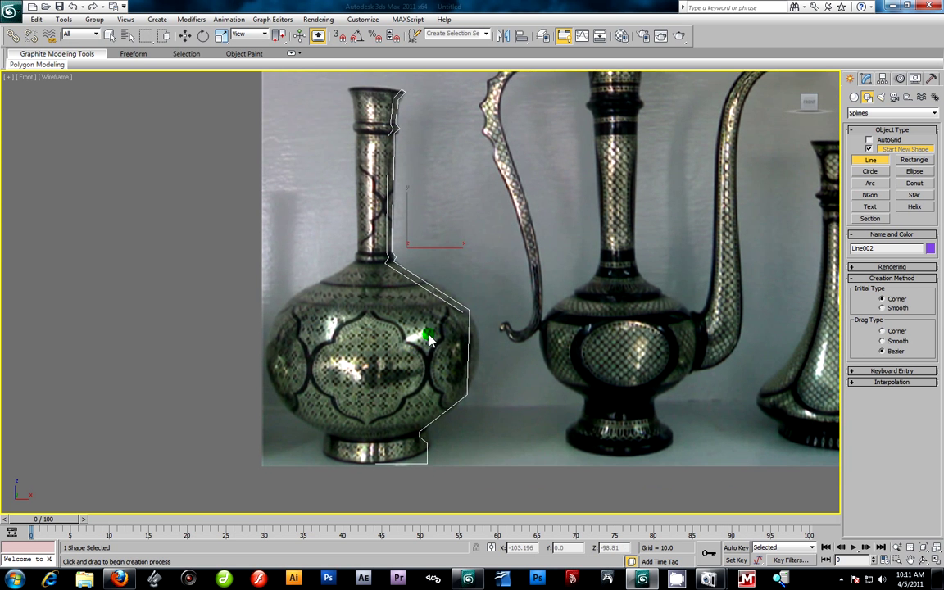
{"action": "scroll", "coordinate": [440, 380], "scroll_direction": "down", "scroll_amount": 2}
{"action": "middle_click_drag", "start_coordinate": [440, 380], "coordinate": [442, 360]}
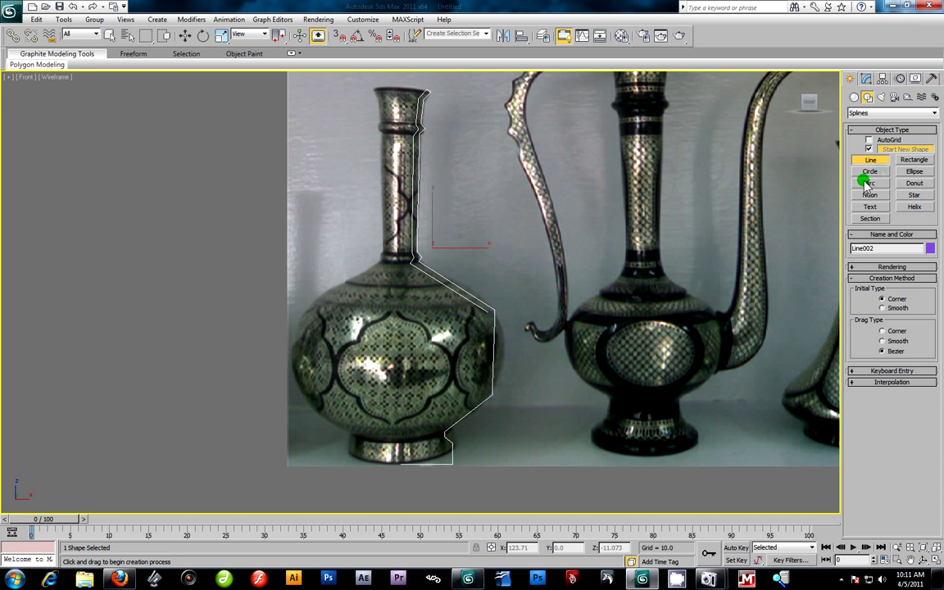
{"action": "scroll", "coordinate": [460, 266], "scroll_direction": "up", "scroll_amount": 2}
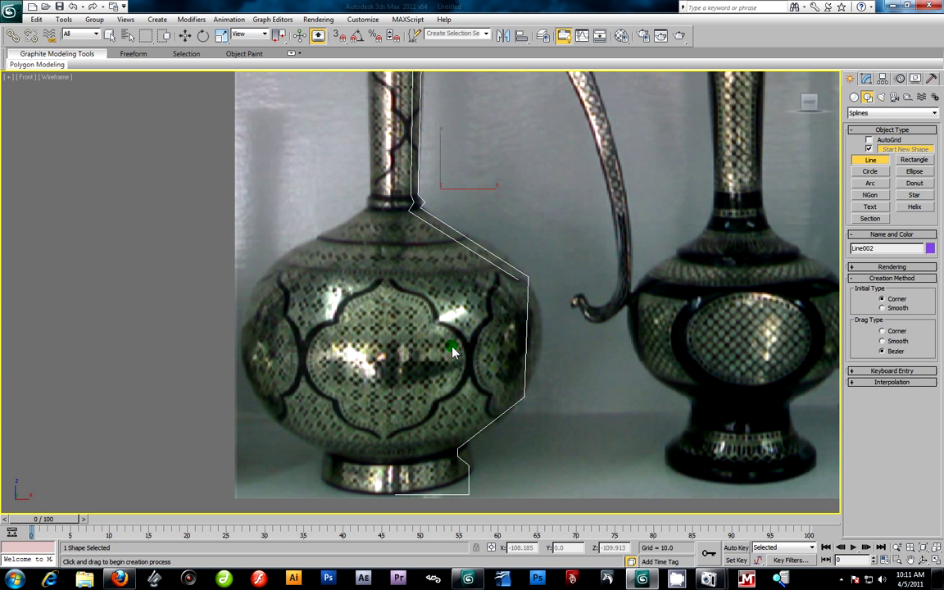
{"action": "left_click", "coordinate": [518, 283]}
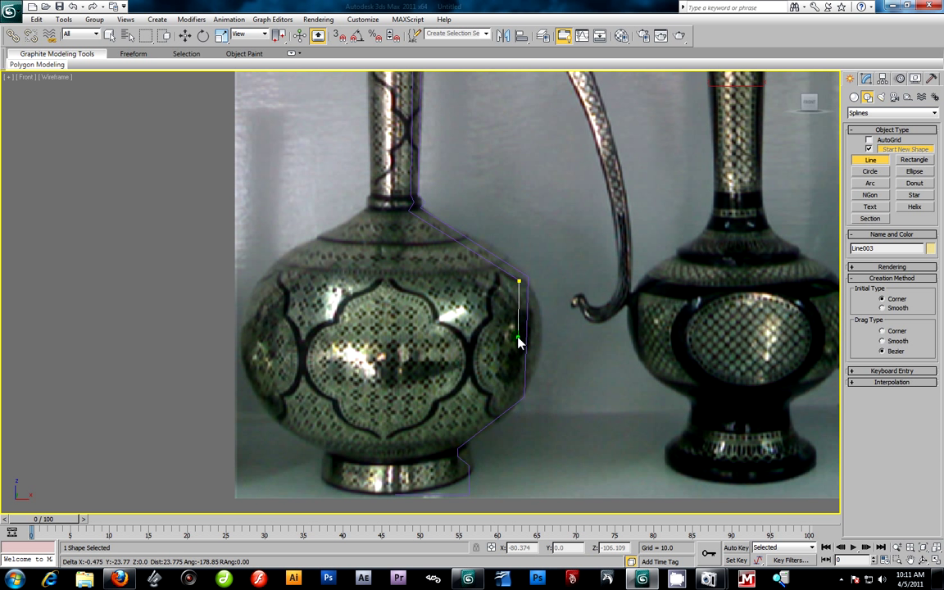
{"action": "left_click", "coordinate": [515, 399]}
{"action": "left_click", "coordinate": [451, 449]}
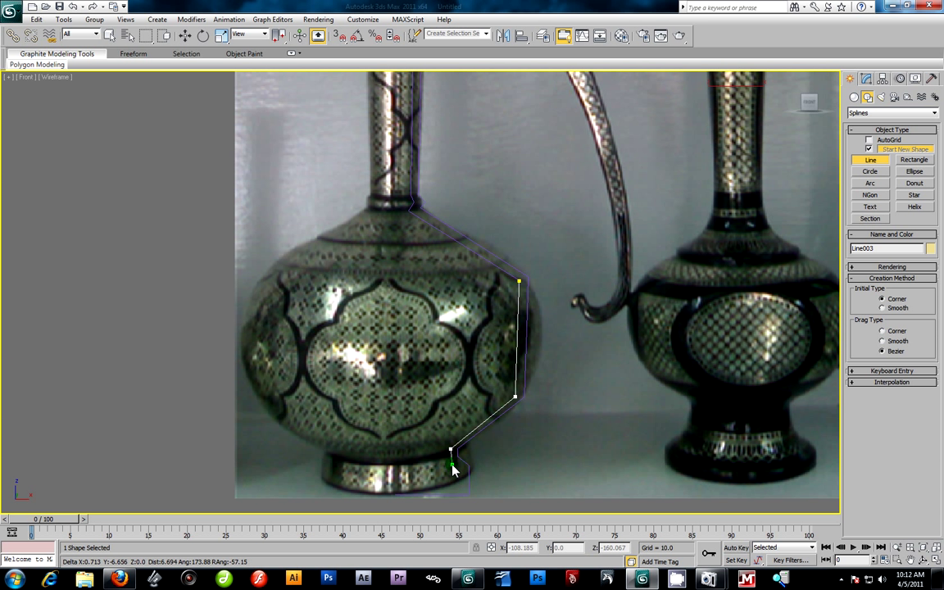
{"action": "left_click", "coordinate": [451, 461]}
{"action": "left_click", "coordinate": [463, 472]}
{"action": "left_click", "coordinate": [464, 488]}
{"action": "left_click", "coordinate": [397, 489]}
{"action": "right_click", "coordinate": [398, 490]}
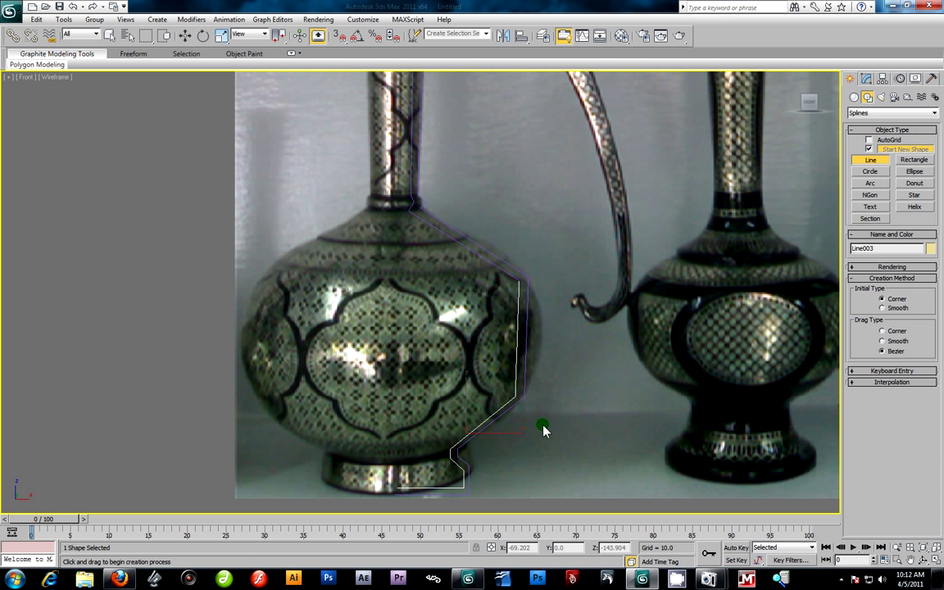
{"action": "key", "text": "ctrl+z"}
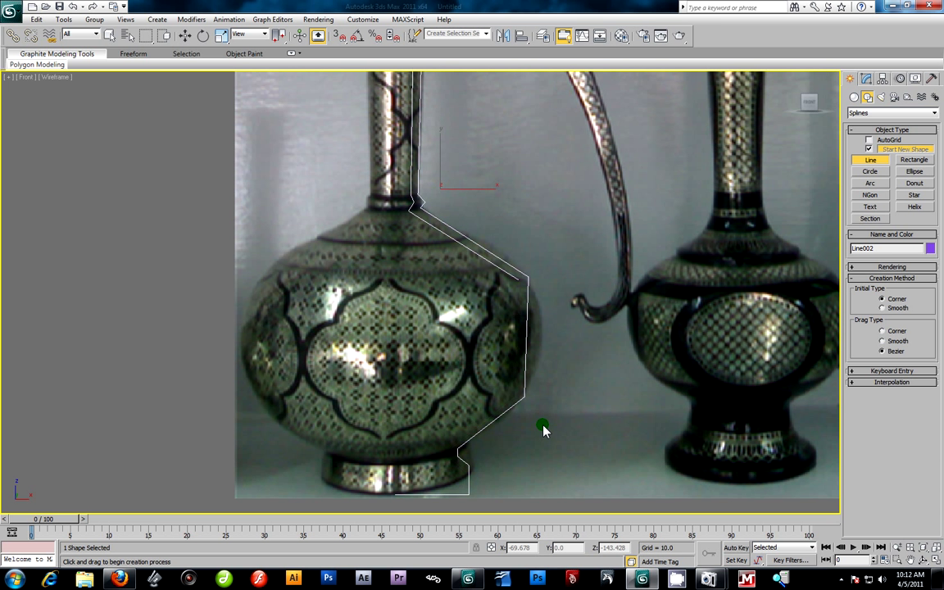
Draw a separate inner wall line from the belly's upper corner down to the vase centre just above the foot.
{"action": "left_click", "coordinate": [519, 283]}
{"action": "left_click", "coordinate": [517, 395]}
{"action": "left_click", "coordinate": [454, 446]}
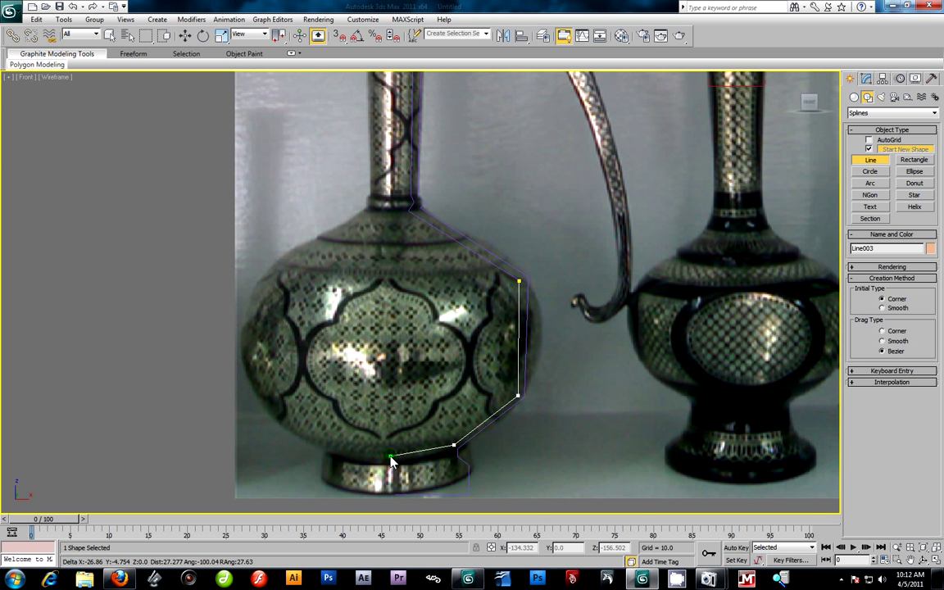
{"action": "left_click", "coordinate": [390, 457]}
{"action": "right_click", "coordinate": [391, 456]}
Select both profile lines of the round vase, change their object color to yellow-green, and deselect them.
{"action": "scroll", "coordinate": [453, 311], "scroll_direction": "down", "scroll_amount": 3}
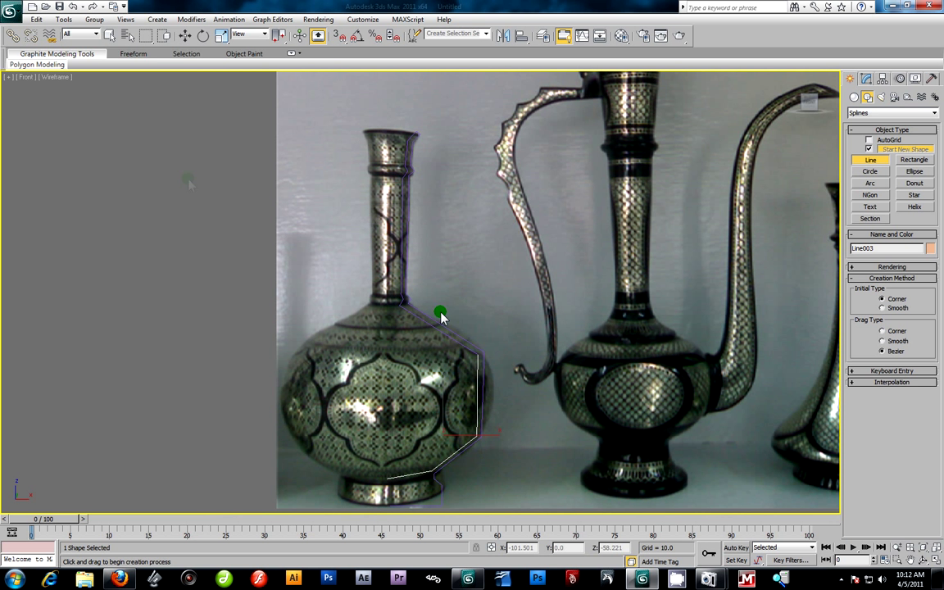
{"action": "left_click", "coordinate": [186, 35]}
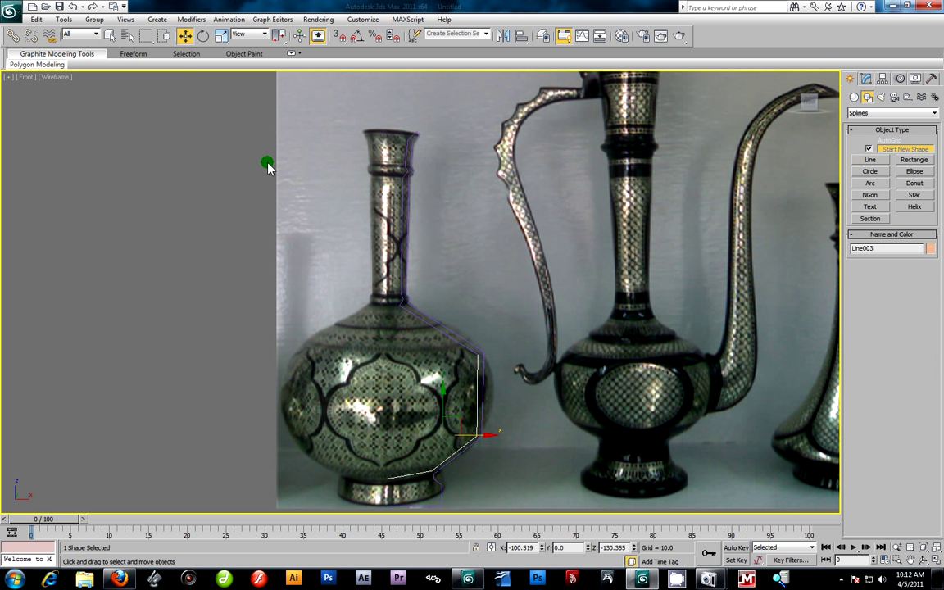
{"action": "left_click_drag", "start_coordinate": [257, 107], "coordinate": [537, 492]}
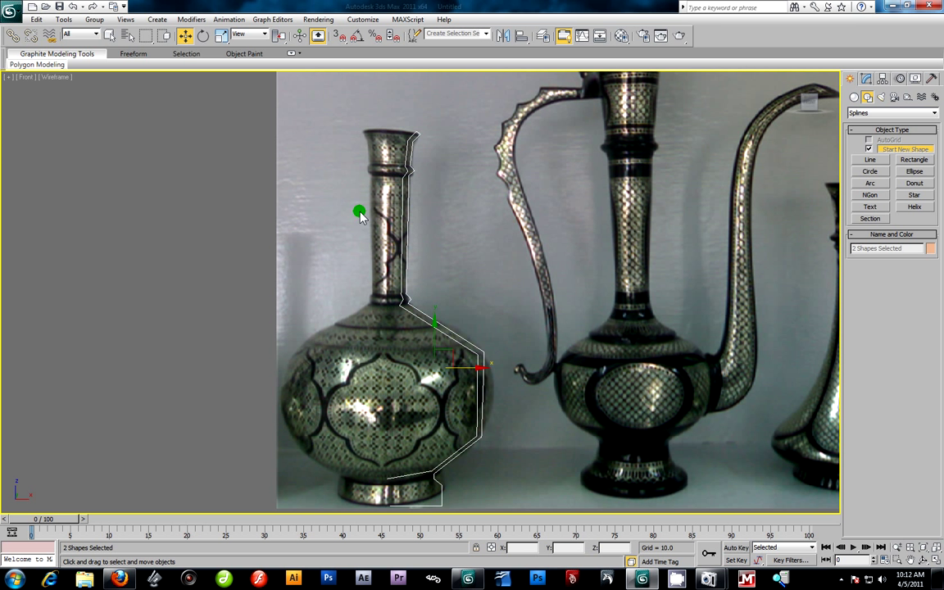
{"action": "left_click", "coordinate": [930, 249]}
{"action": "left_click", "coordinate": [423, 259]}
{"action": "left_click", "coordinate": [528, 350]}
{"action": "left_click", "coordinate": [434, 387]}
Select the outer profile line, expand its sub-object levels for editing, and activate the Vertex level.
{"action": "middle_click_drag", "start_coordinate": [435, 387], "coordinate": [424, 327]}
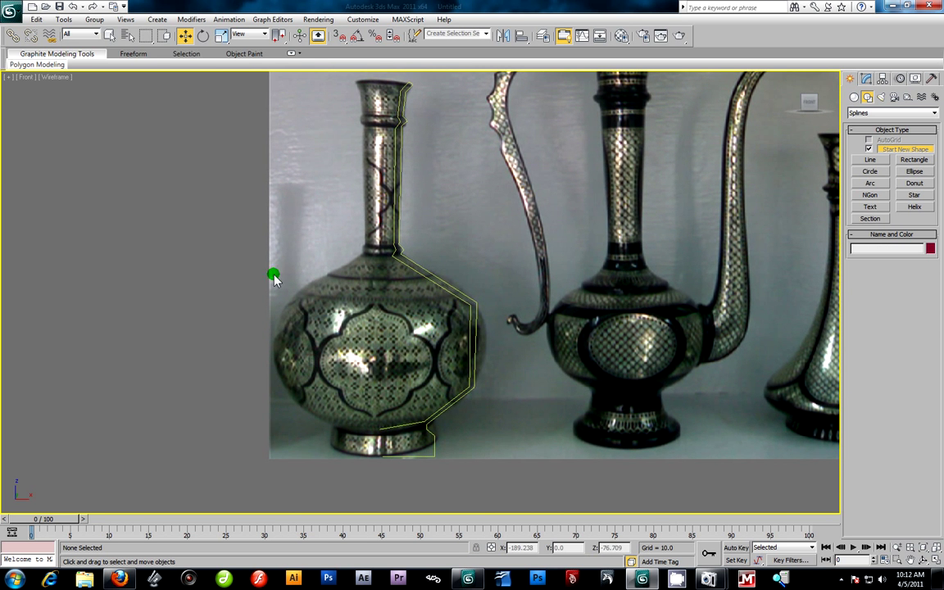
{"action": "middle_click_drag", "start_coordinate": [375, 232], "coordinate": [221, 200]}
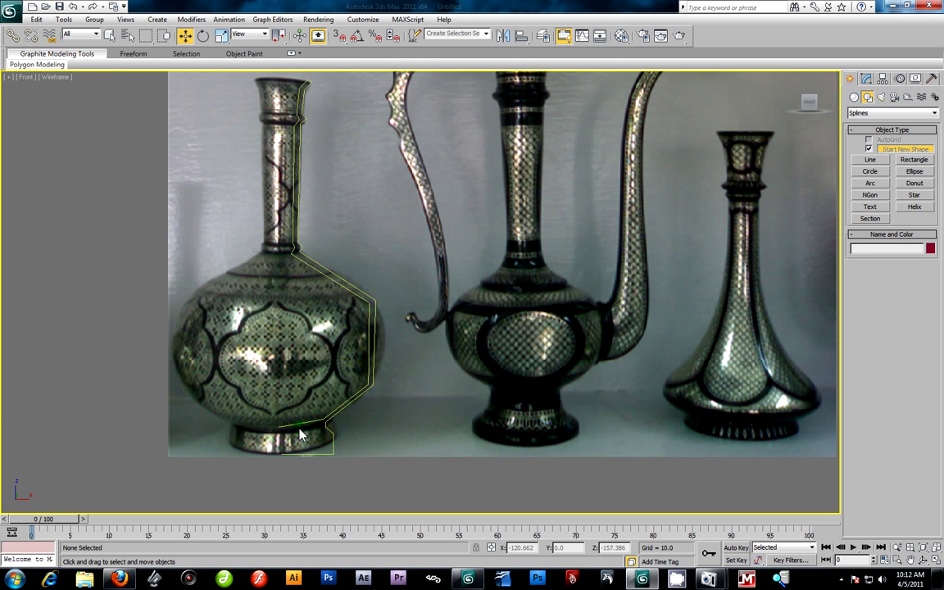
{"action": "mouse_move", "coordinate": [370, 233]}
{"action": "middle_mouse_down"}
{"action": "mouse_move", "coordinate": [424, 250]}
{"action": "mouse_move", "coordinate": [416, 269]}
{"action": "middle_mouse_up"}
{"action": "mouse_move", "coordinate": [362, 295]}
{"action": "middle_mouse_down"}
{"action": "mouse_move", "coordinate": [395, 295]}
{"action": "mouse_move", "coordinate": [425, 319]}
{"action": "mouse_move", "coordinate": [406, 292]}
{"action": "mouse_move", "coordinate": [358, 309]}
{"action": "middle_mouse_up"}
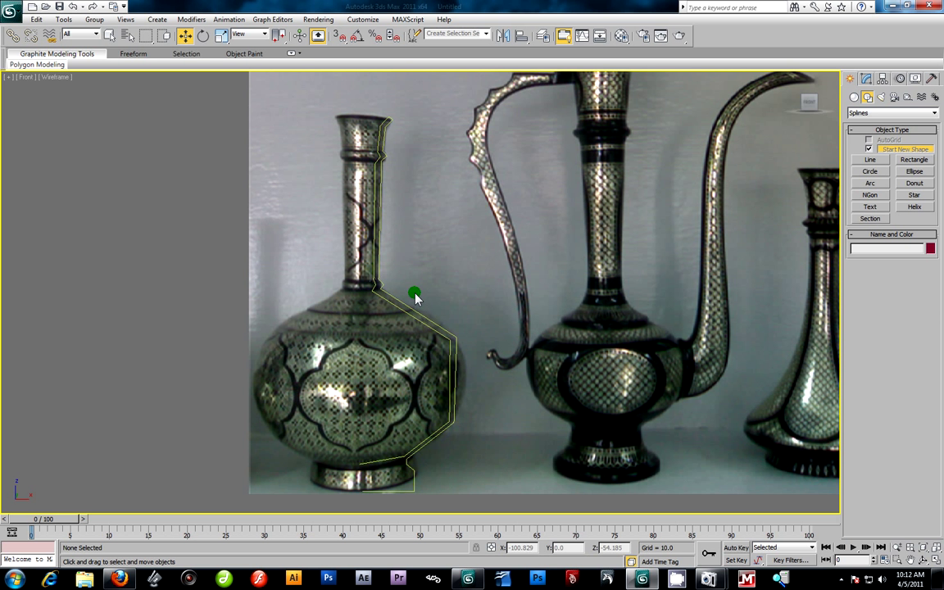
{"action": "middle_click_drag", "start_coordinate": [445, 310], "coordinate": [451, 313]}
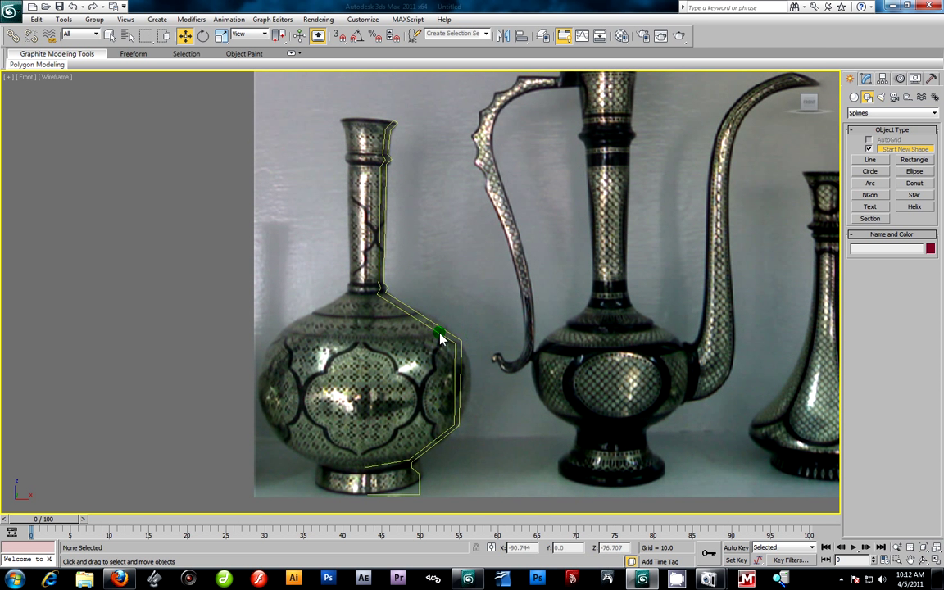
{"action": "right_click", "coordinate": [445, 334]}
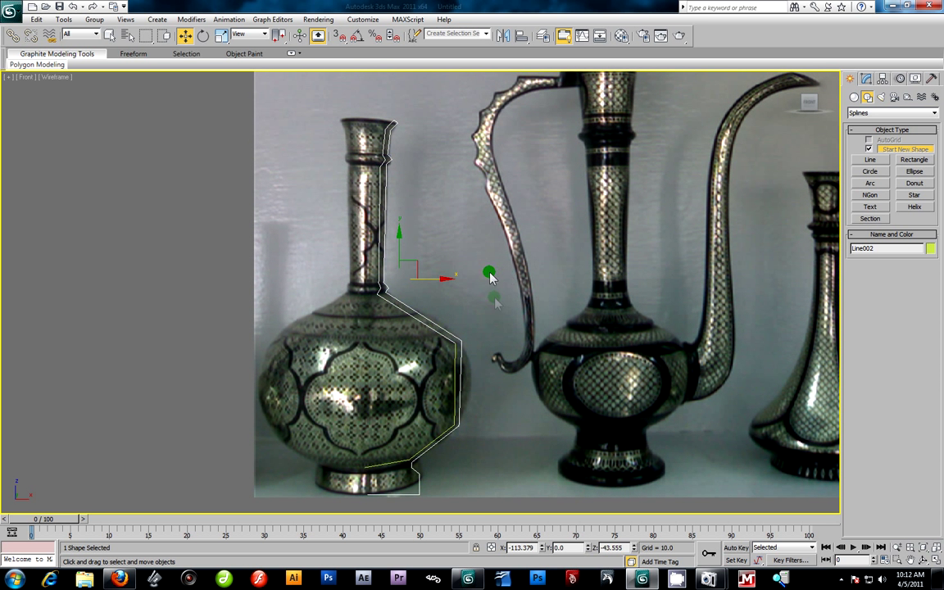
{"action": "left_click", "coordinate": [866, 80]}
{"action": "left_click", "coordinate": [855, 125]}
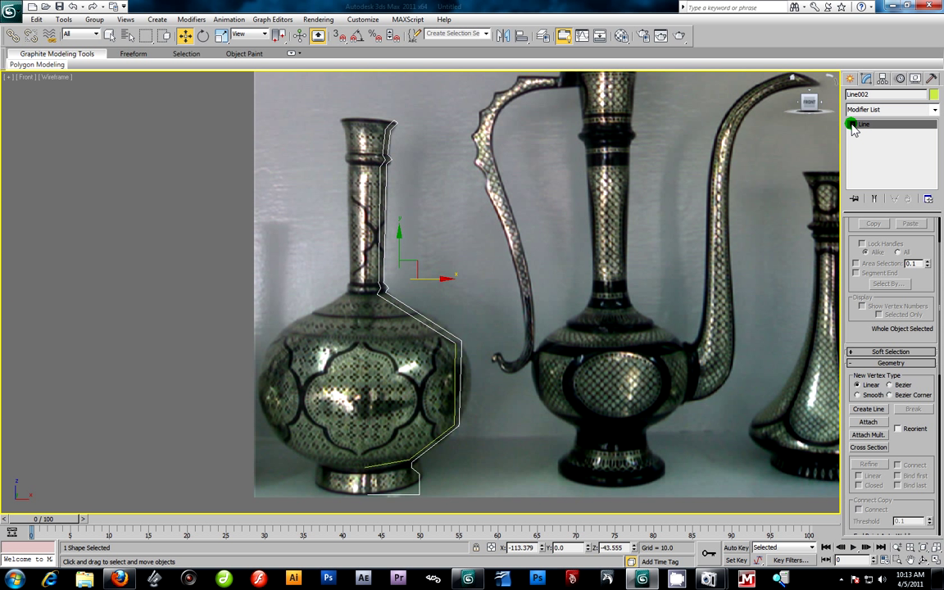
{"action": "left_click", "coordinate": [852, 124]}
{"action": "left_click", "coordinate": [871, 133]}
{"action": "left_click", "coordinate": [872, 150]}
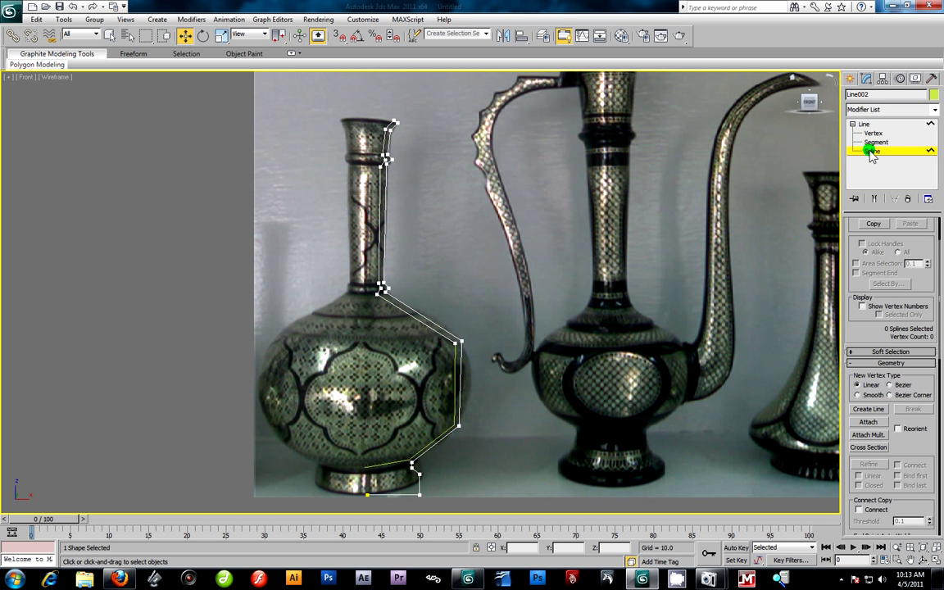
{"action": "left_click", "coordinate": [871, 134]}
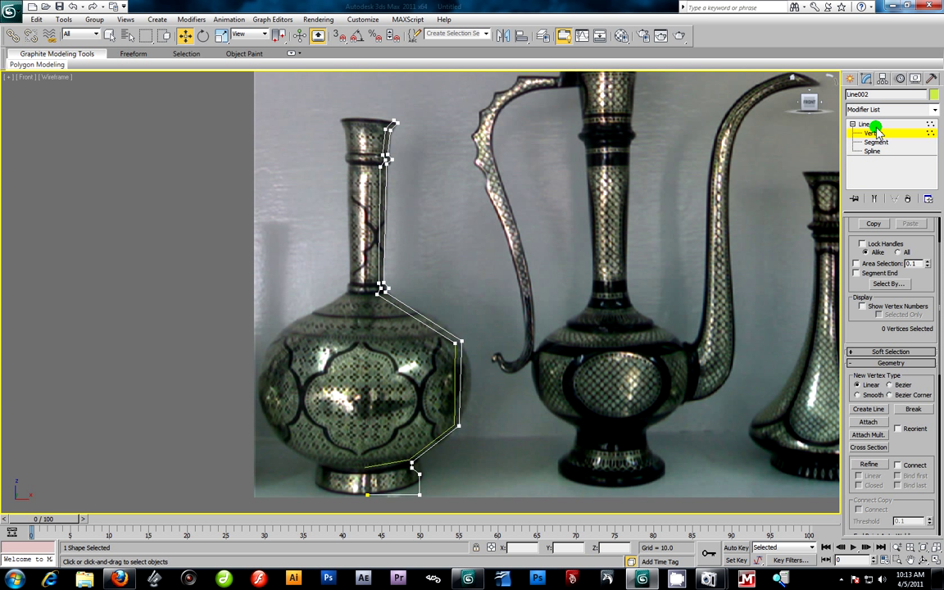
Select the outer profile's two belly corner vertices in turn to examine vertex selection, and clear the selection.
{"action": "left_click", "coordinate": [461, 343]}
{"action": "left_click", "coordinate": [457, 424]}
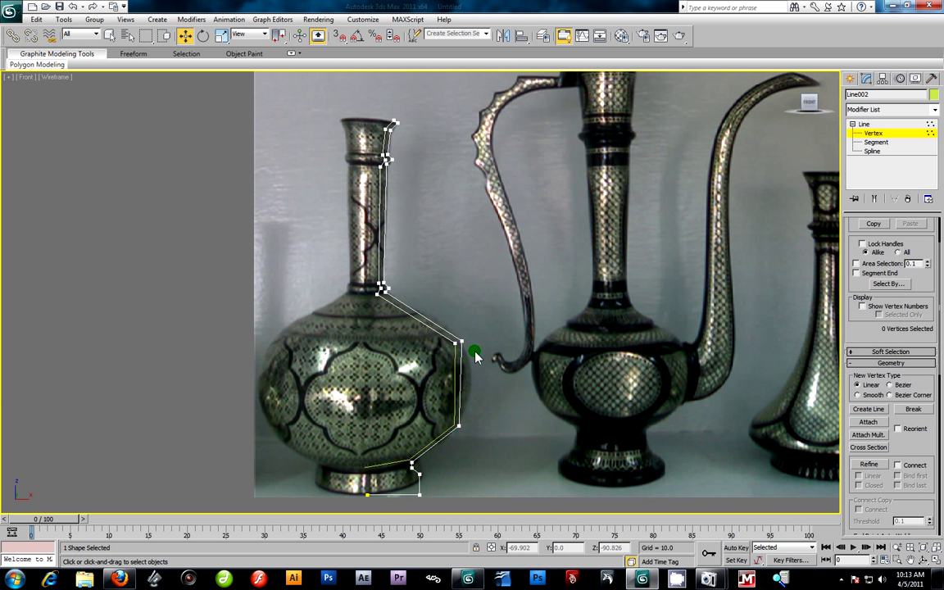
{"action": "left_click_drag", "start_coordinate": [504, 324], "coordinate": [433, 371]}
{"action": "left_click_drag", "start_coordinate": [494, 395], "coordinate": [434, 438]}
{"action": "left_click", "coordinate": [467, 266]}
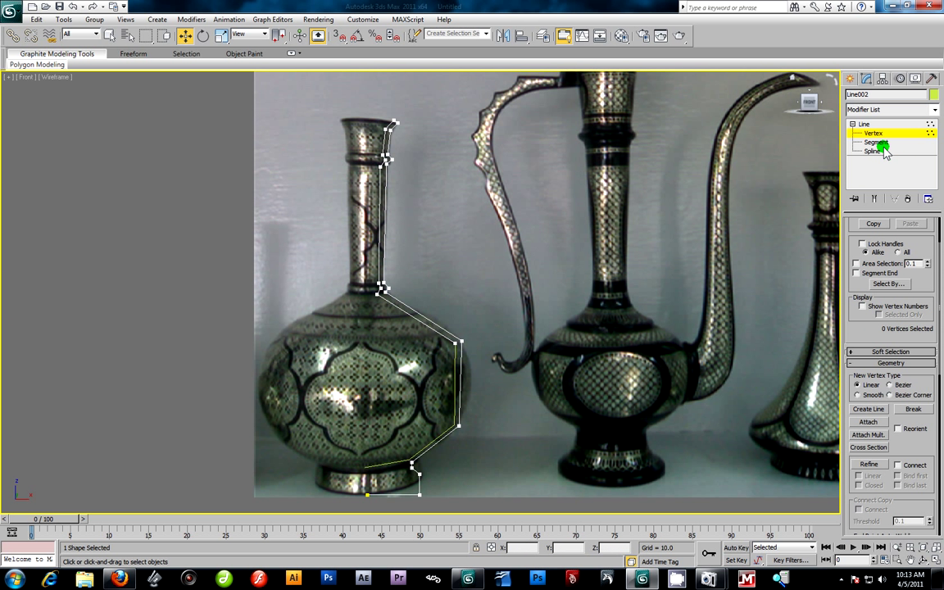
Switch the outer profile line to Segment level and select individual segments at the belly, neck and base.
{"action": "key", "text": "2"}
{"action": "left_click", "coordinate": [450, 335]}
{"action": "left_click", "coordinate": [458, 365]}
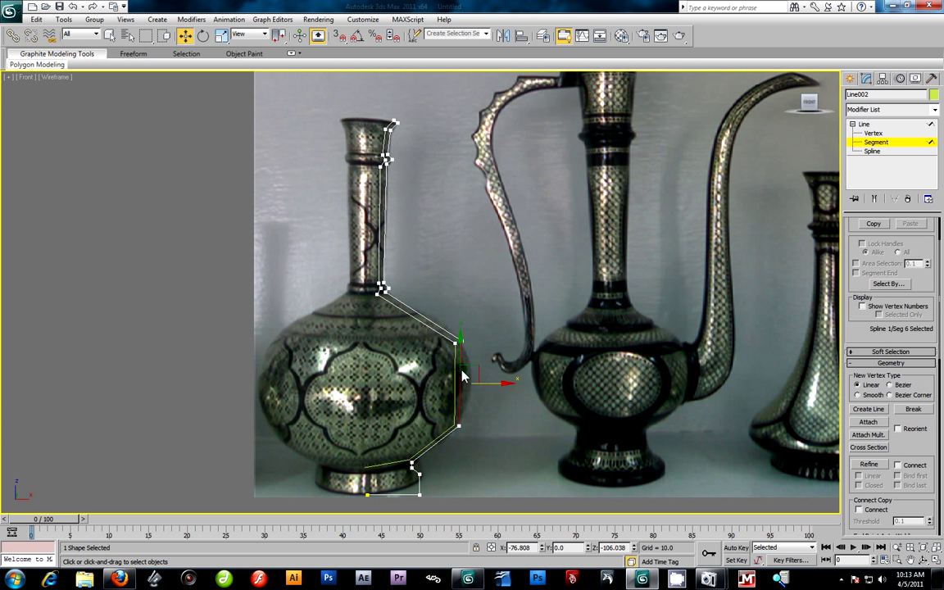
{"action": "left_click", "coordinate": [385, 246]}
{"action": "left_click", "coordinate": [417, 258]}
{"action": "left_click", "coordinate": [382, 468]}
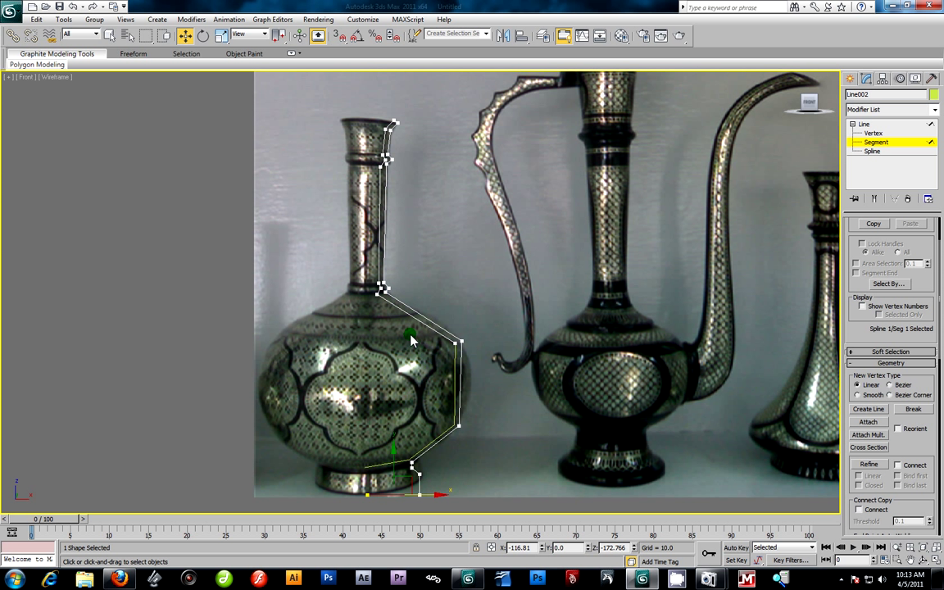
Select a belly segment and clear it, switch the outer profile to Spline level, and select the whole spline to examine spline selection.
{"action": "left_click", "coordinate": [461, 414]}
{"action": "left_click", "coordinate": [454, 258]}
{"action": "left_click", "coordinate": [887, 152]}
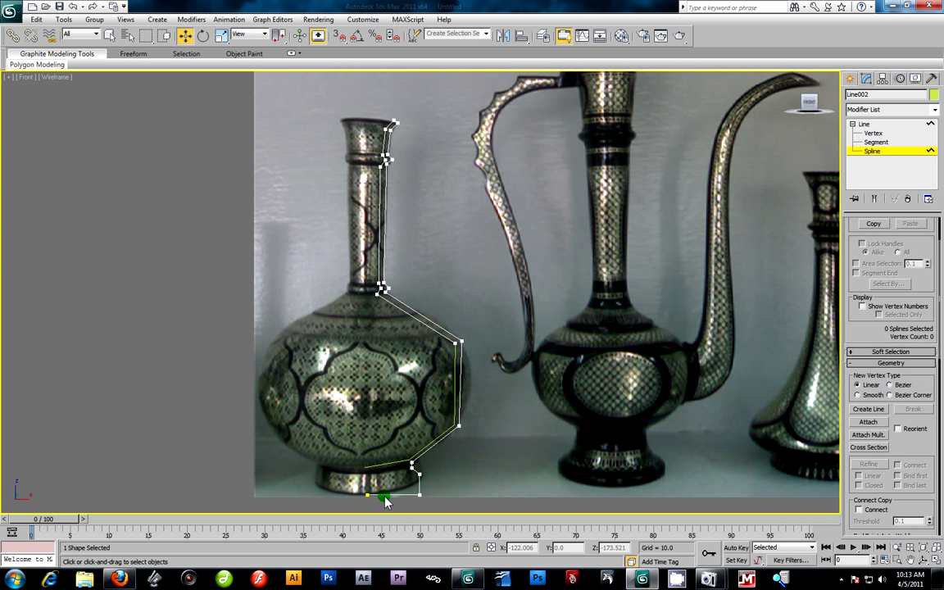
{"action": "left_click", "coordinate": [388, 502]}
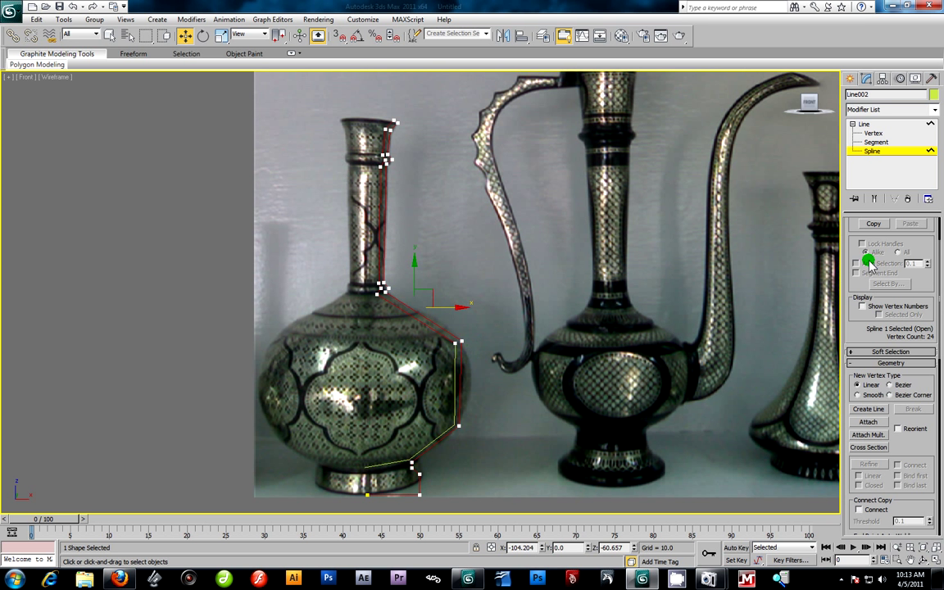
{"action": "left_click", "coordinate": [659, 347]}
{"action": "left_click", "coordinate": [901, 152]}
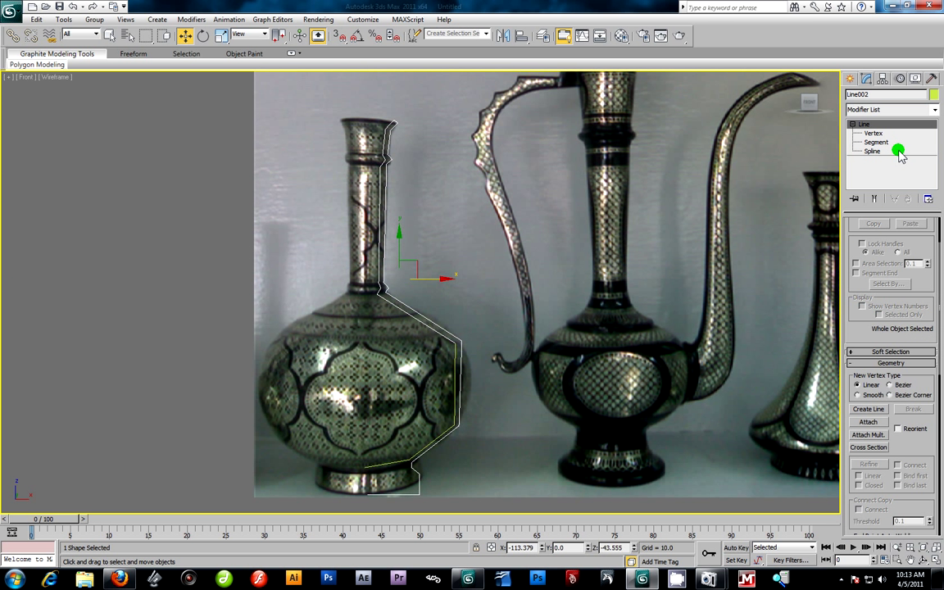
{"action": "left_click", "coordinate": [897, 152]}
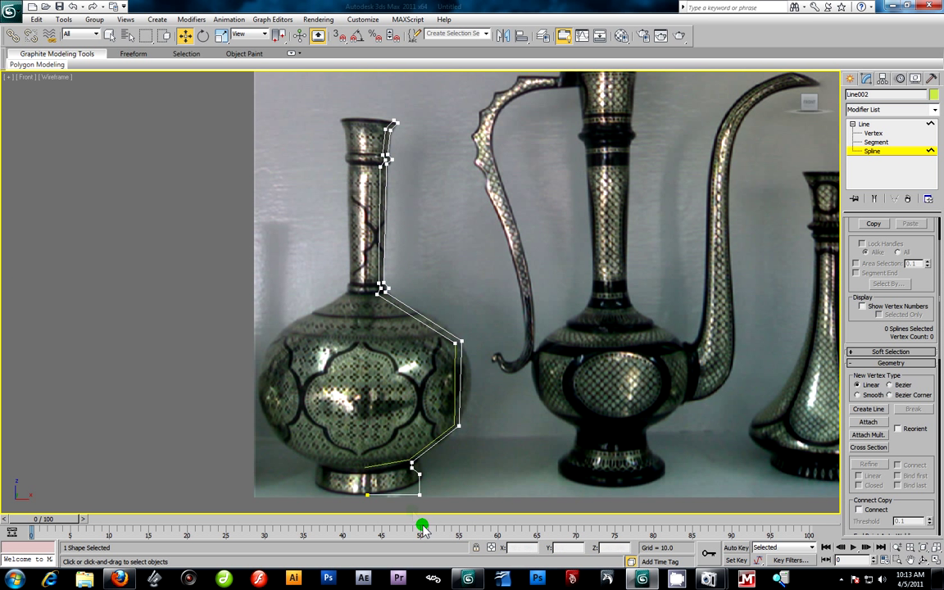
{"action": "left_click", "coordinate": [407, 497]}
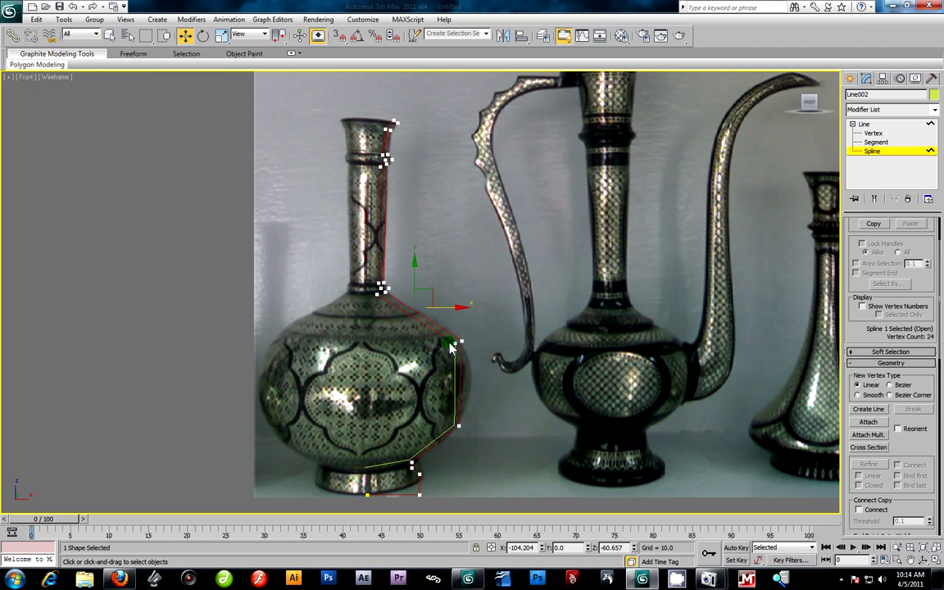
Switch to Vertex level and try to move the profile's inner end vertex at the belly's upper corner.
{"action": "scroll", "coordinate": [463, 361], "scroll_direction": "up", "scroll_amount": 6}
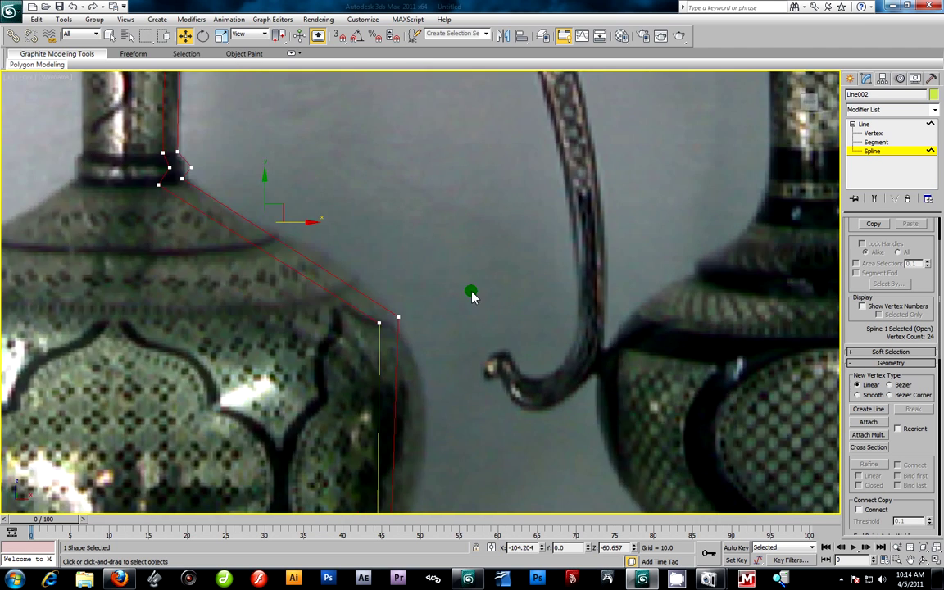
{"action": "scroll", "coordinate": [472, 295], "scroll_direction": "down", "scroll_amount": 2}
{"action": "left_click", "coordinate": [510, 297]}
{"action": "left_click", "coordinate": [465, 267]}
{"action": "left_click", "coordinate": [526, 225]}
{"action": "left_click", "coordinate": [875, 133]}
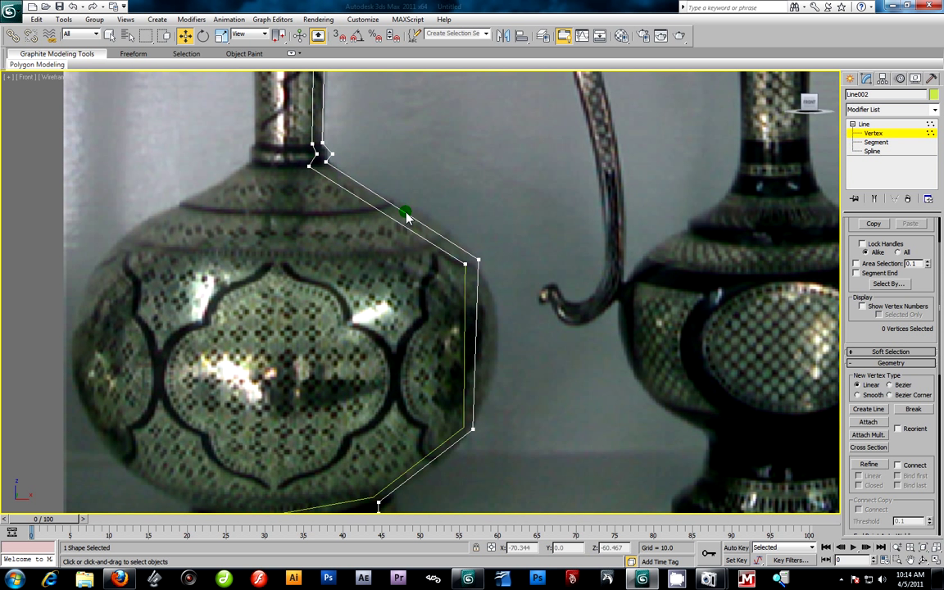
{"action": "left_click", "coordinate": [464, 267]}
{"action": "left_click_drag", "start_coordinate": [465, 264], "coordinate": [483, 255]}
{"action": "left_click", "coordinate": [506, 250]}
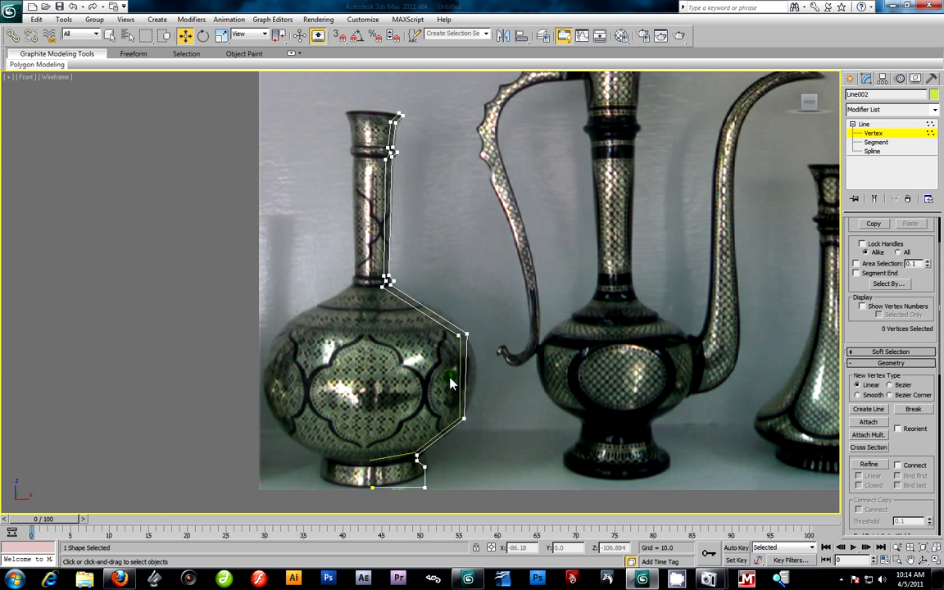
{"action": "scroll", "coordinate": [492, 350], "scroll_direction": "up", "scroll_amount": 1}
{"action": "scroll", "coordinate": [460, 332], "scroll_direction": "down", "scroll_amount": 1}
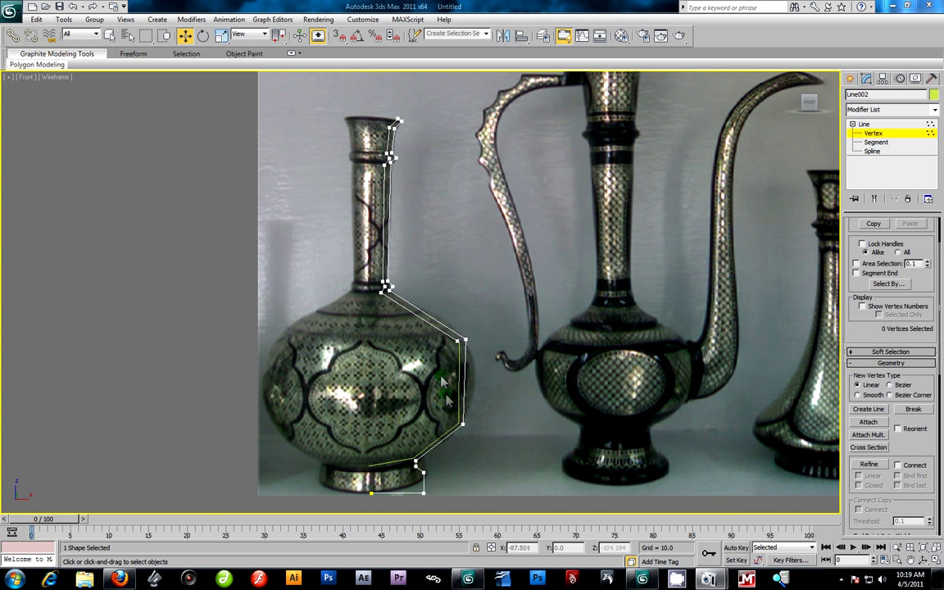
Return to Spline level, select the outer profile's spline to examine its extent, and clear the selection.
{"action": "left_click", "coordinate": [881, 153]}
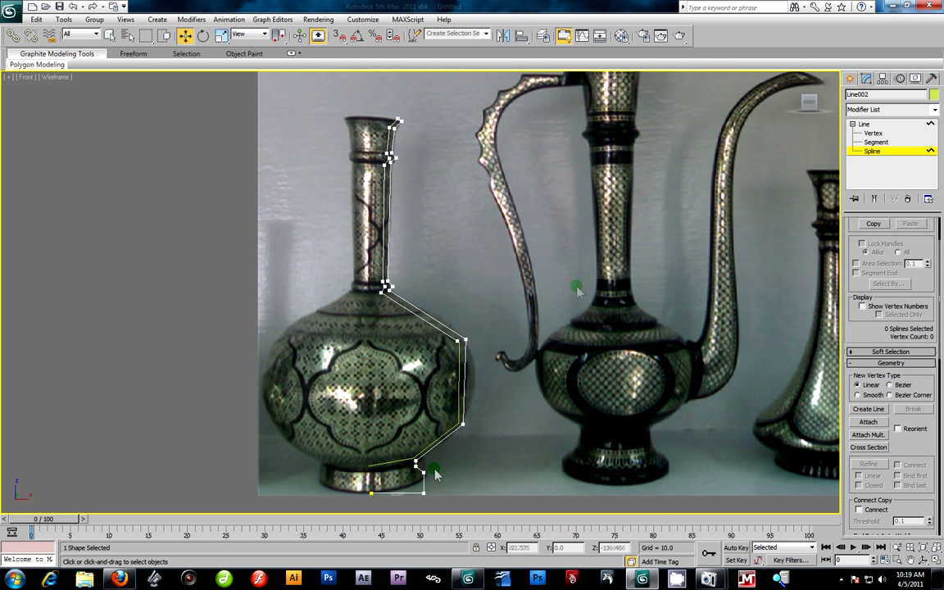
{"action": "left_click", "coordinate": [420, 497]}
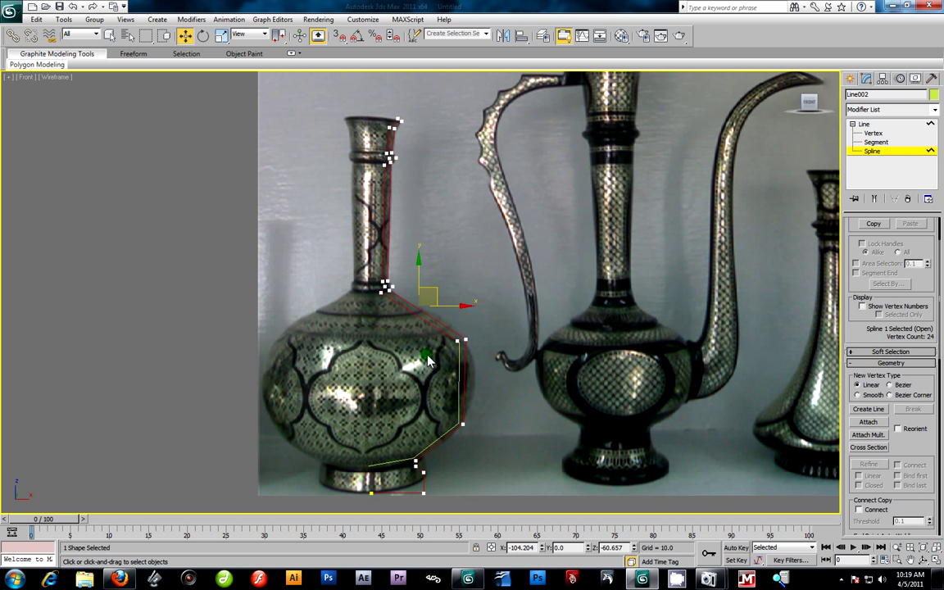
{"action": "left_click", "coordinate": [662, 332]}
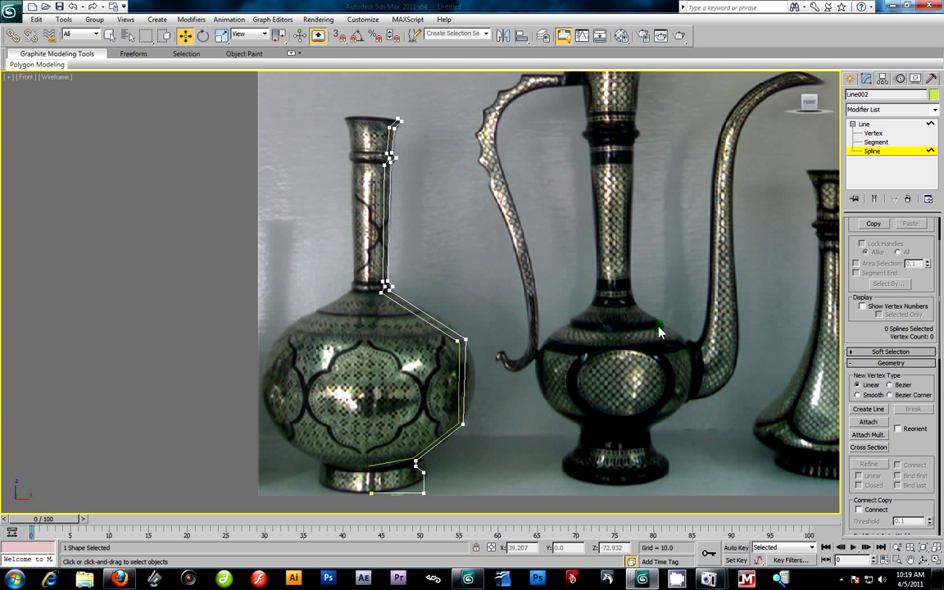
Leave Spline level and attach the inner belly line to the outer profile line.
{"action": "left_click", "coordinate": [868, 424]}
{"action": "left_click", "coordinate": [873, 151]}
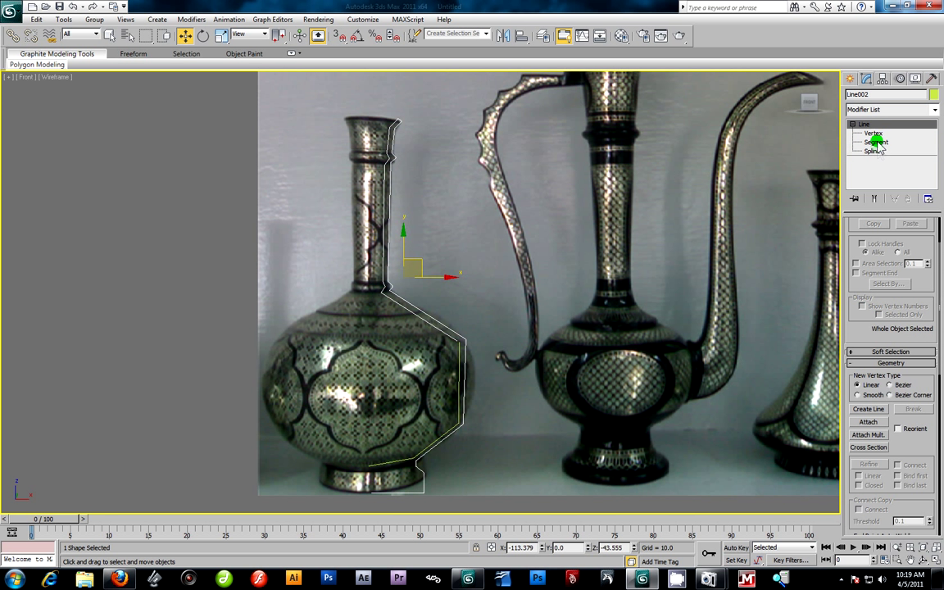
{"action": "left_click", "coordinate": [875, 134]}
{"action": "left_click", "coordinate": [872, 151]}
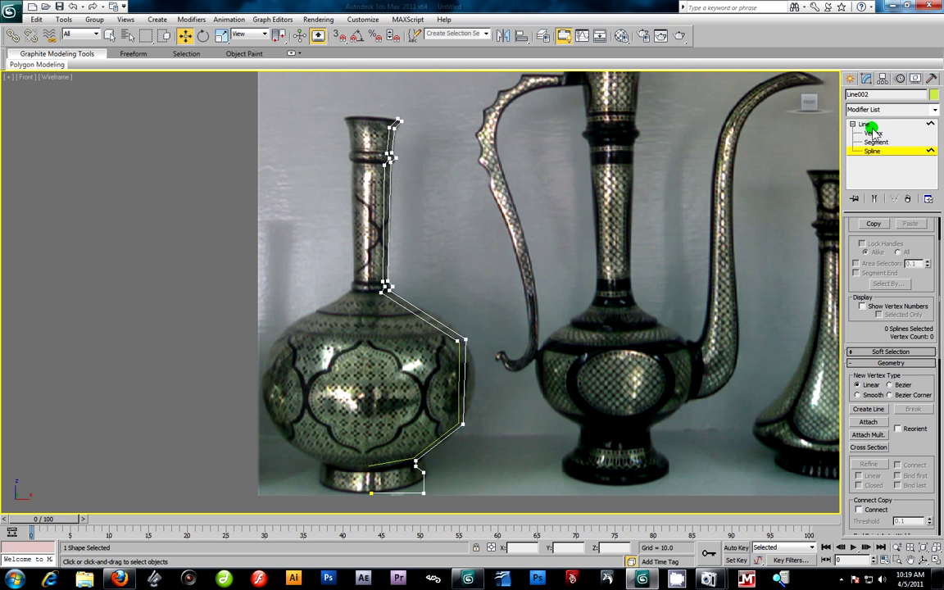
{"action": "double_click", "coordinate": [873, 134]}
{"action": "left_click", "coordinate": [878, 422]}
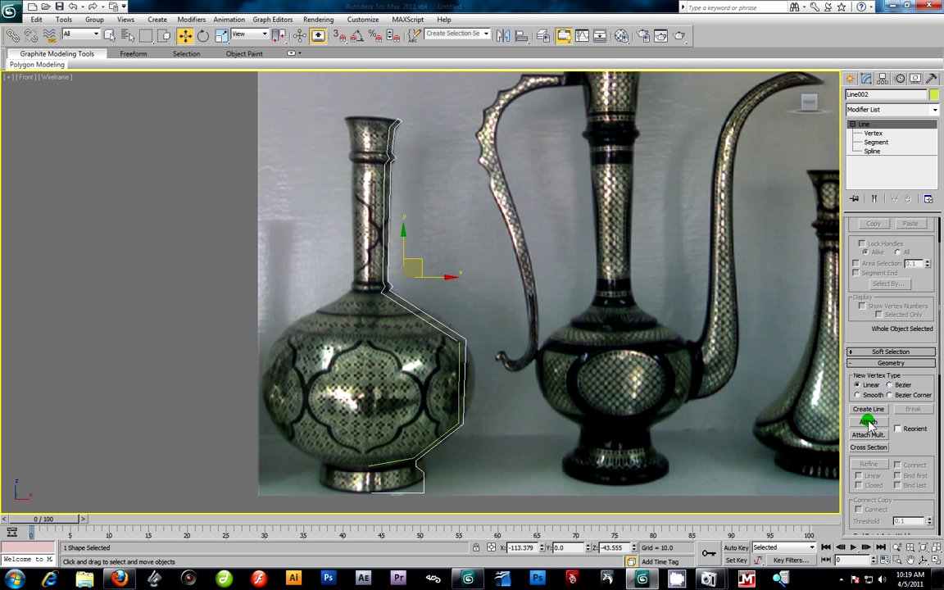
{"action": "left_click", "coordinate": [381, 390]}
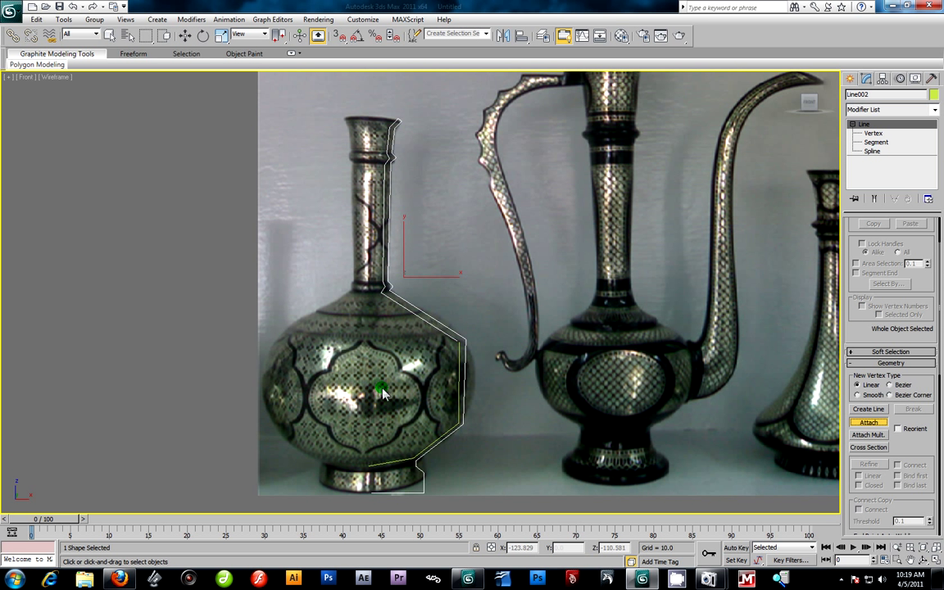
{"action": "left_click", "coordinate": [464, 399]}
{"action": "left_click", "coordinate": [463, 360]}
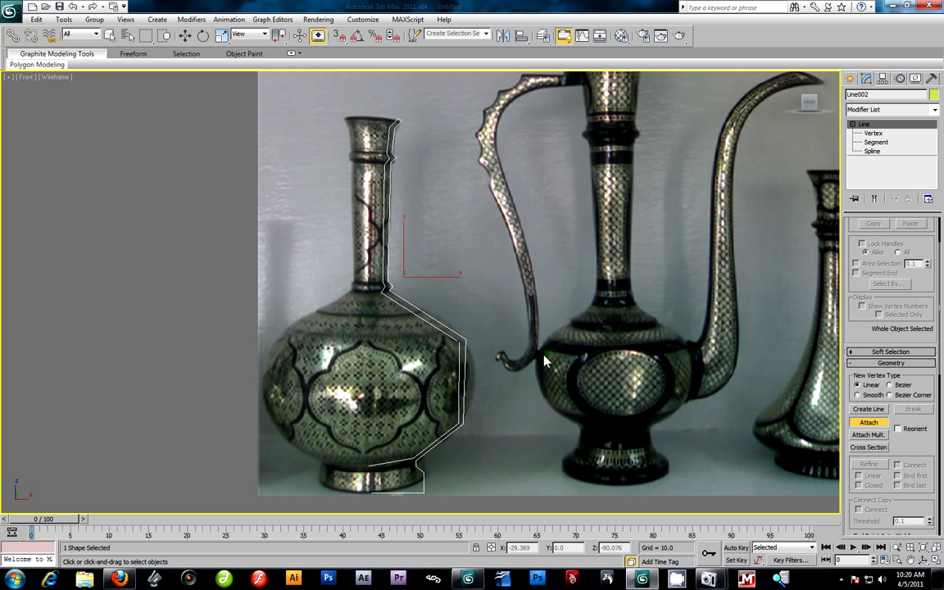
Open the Attach Multiple list to examine the attachable shapes, close it without attaching, and leave Attach mode.
{"action": "left_click", "coordinate": [868, 434]}
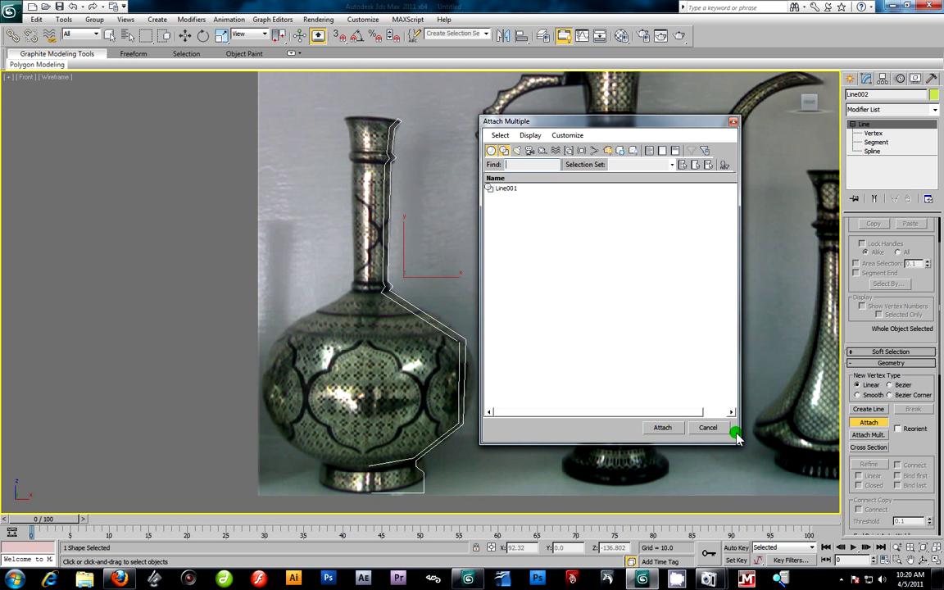
{"action": "left_click", "coordinate": [708, 427]}
{"action": "key", "text": "w"}
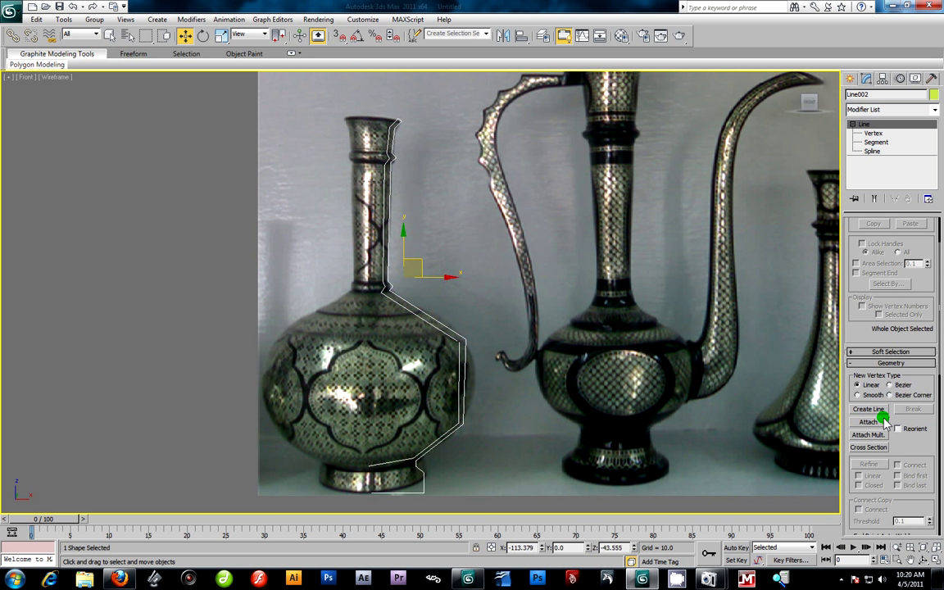
Deselect and reselect the combined profile line, and select its outer spline at Spline level.
{"action": "left_click", "coordinate": [731, 380]}
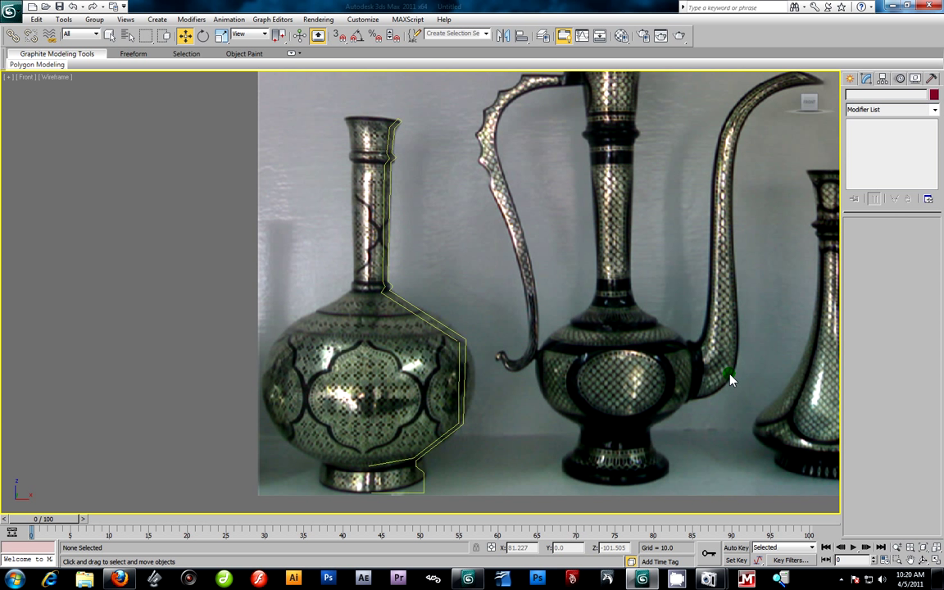
{"action": "left_click", "coordinate": [464, 361]}
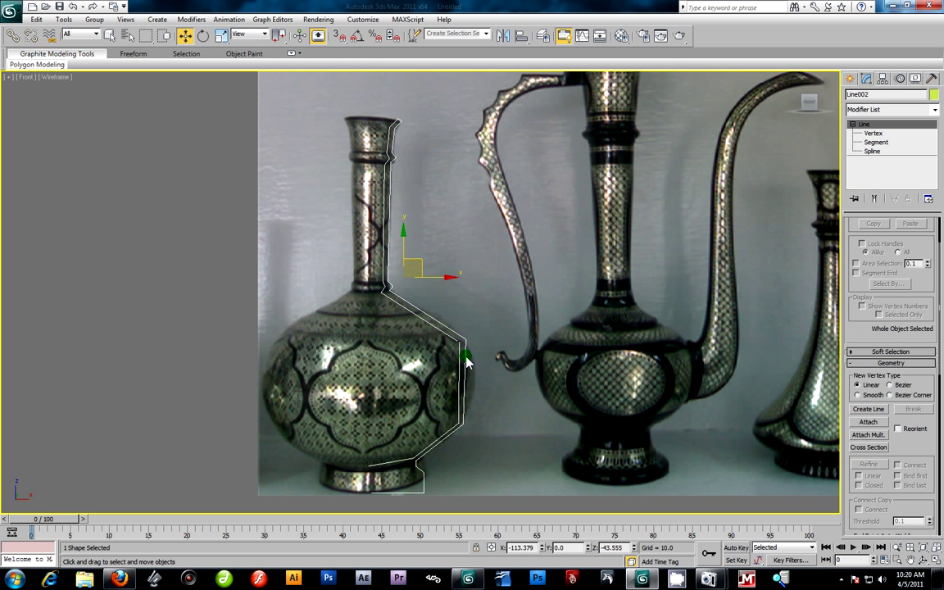
{"action": "left_click", "coordinate": [872, 151]}
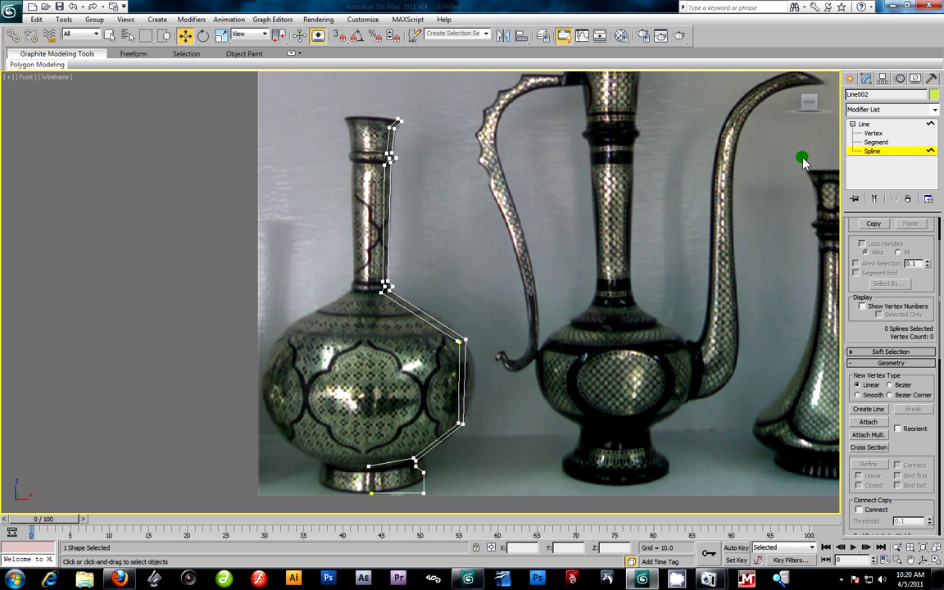
{"action": "left_click", "coordinate": [400, 495]}
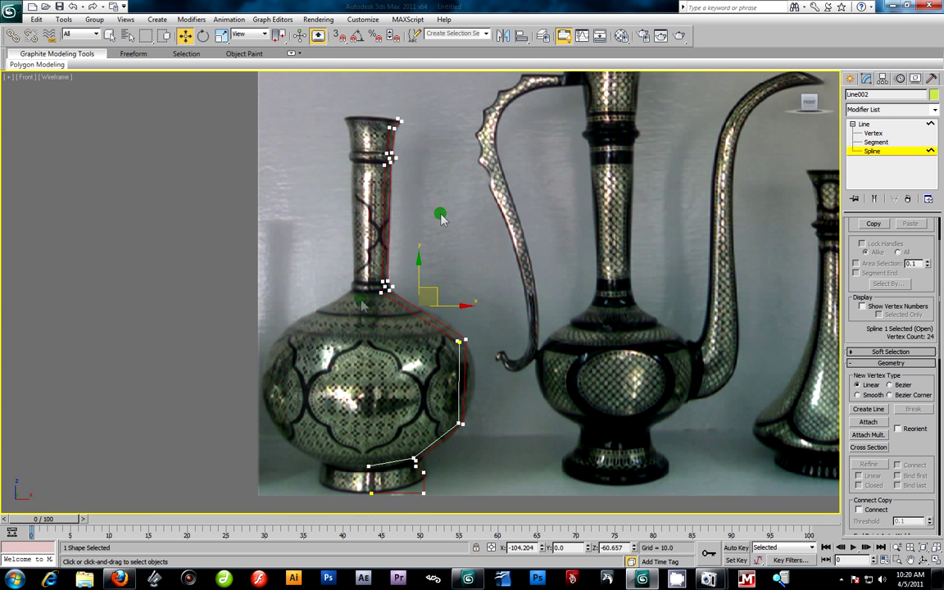
Try to move the outer spline alone sideways, leave Spline level, and try to move the whole combined line.
{"action": "scroll", "coordinate": [381, 284], "scroll_direction": "down", "scroll_amount": 3}
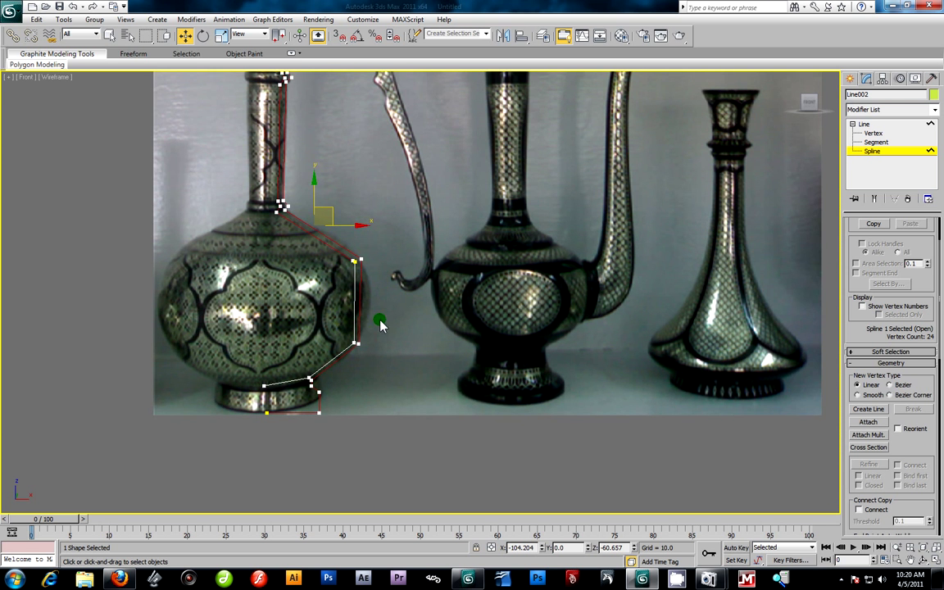
{"action": "scroll", "coordinate": [474, 381], "scroll_direction": "up", "scroll_amount": 4}
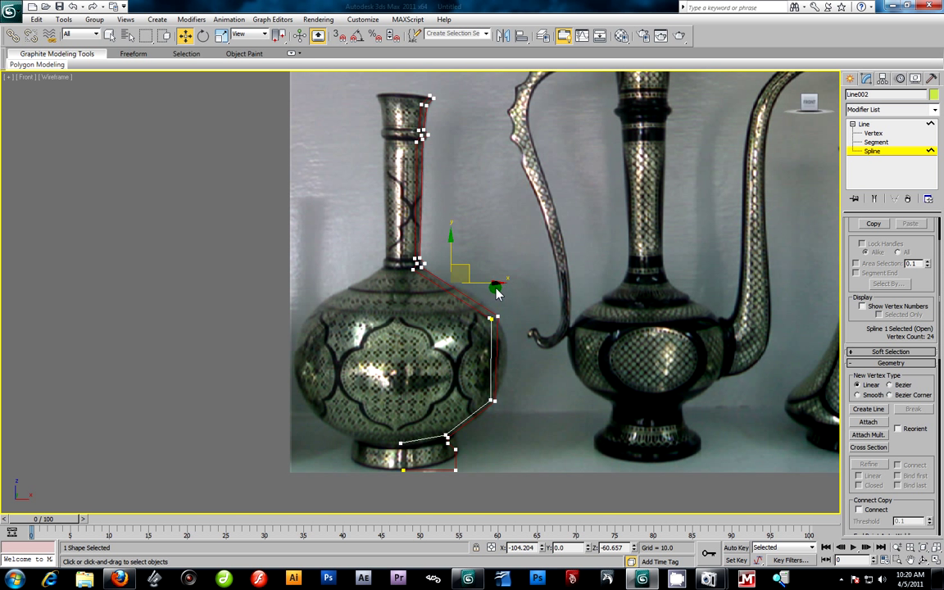
{"action": "mouse_move", "coordinate": [491, 281]}
{"action": "left_mouse_down"}
{"action": "mouse_move", "coordinate": [543, 289]}
{"action": "mouse_move", "coordinate": [443, 297]}
{"action": "mouse_move", "coordinate": [524, 300]}
{"action": "mouse_move", "coordinate": [499, 291]}
{"action": "left_mouse_up"}
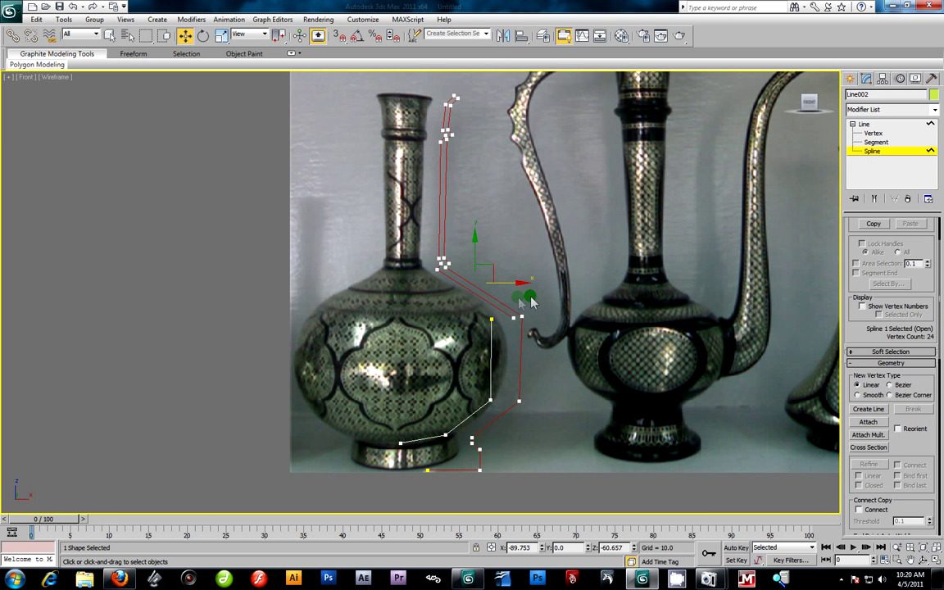
{"action": "right_click", "coordinate": [499, 291]}
{"action": "left_click", "coordinate": [872, 151]}
{"action": "left_click", "coordinate": [861, 125]}
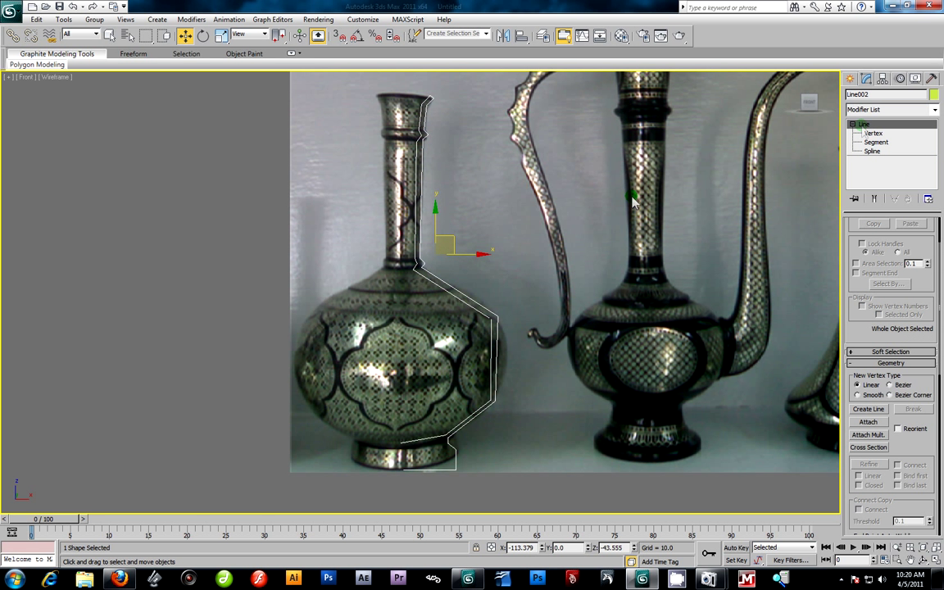
{"action": "left_click_drag", "start_coordinate": [460, 253], "coordinate": [502, 280]}
{"action": "right_click", "coordinate": [503, 280]}
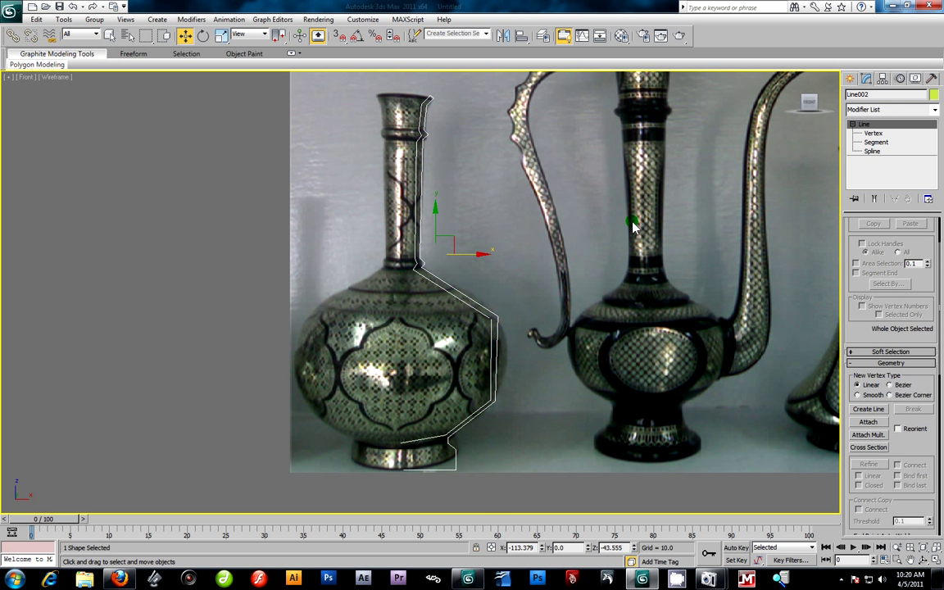
At Vertex level, select the two adjacent end vertices at the belly's upper inner corner and fuse them.
{"action": "left_click", "coordinate": [873, 133]}
{"action": "scroll", "coordinate": [533, 270], "scroll_direction": "up", "scroll_amount": 4}
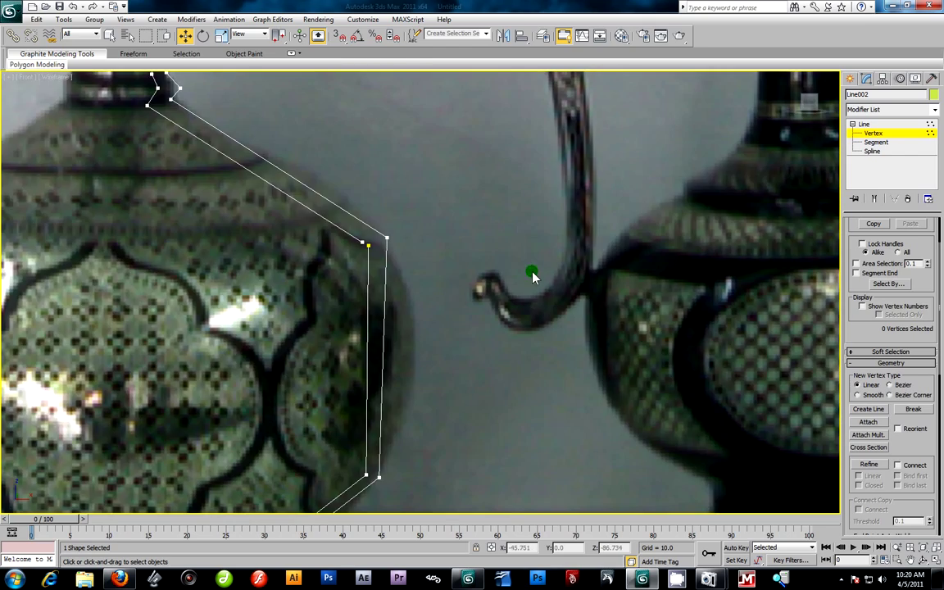
{"action": "scroll", "coordinate": [363, 255], "scroll_direction": "down", "scroll_amount": 5}
{"action": "scroll", "coordinate": [492, 262], "scroll_direction": "up", "scroll_amount": 3}
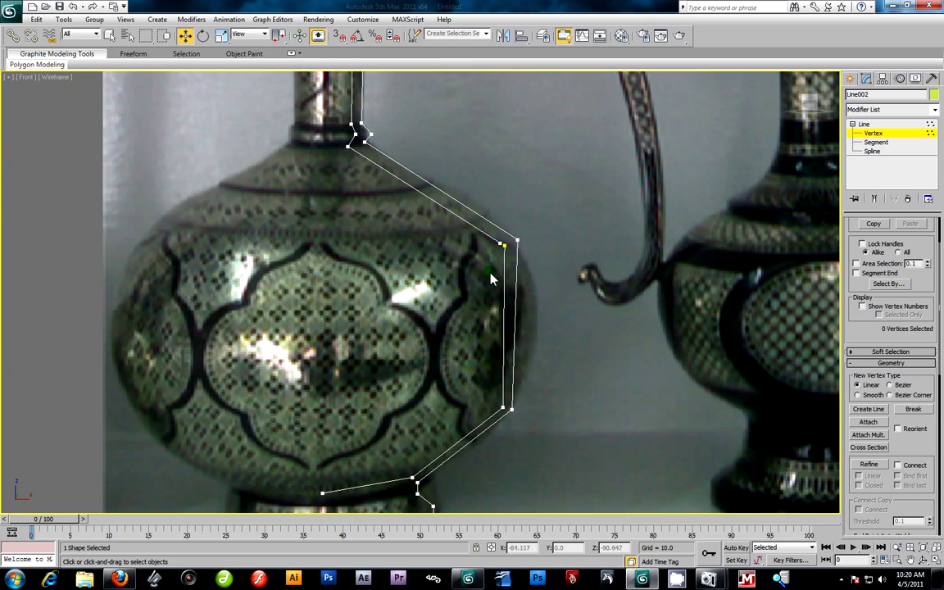
{"action": "scroll", "coordinate": [490, 229], "scroll_direction": "up", "scroll_amount": 2}
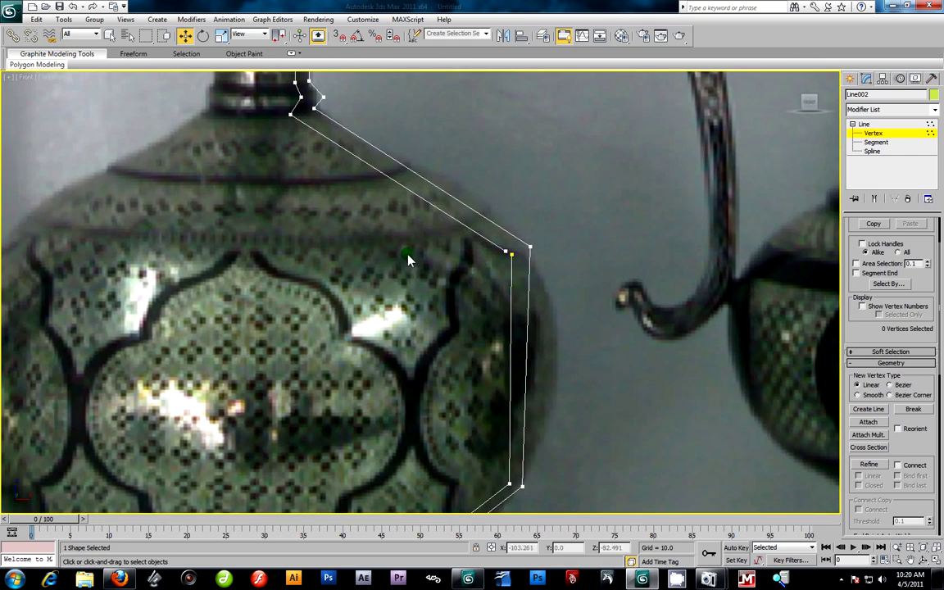
{"action": "left_click_drag", "start_coordinate": [514, 277], "coordinate": [516, 275]}
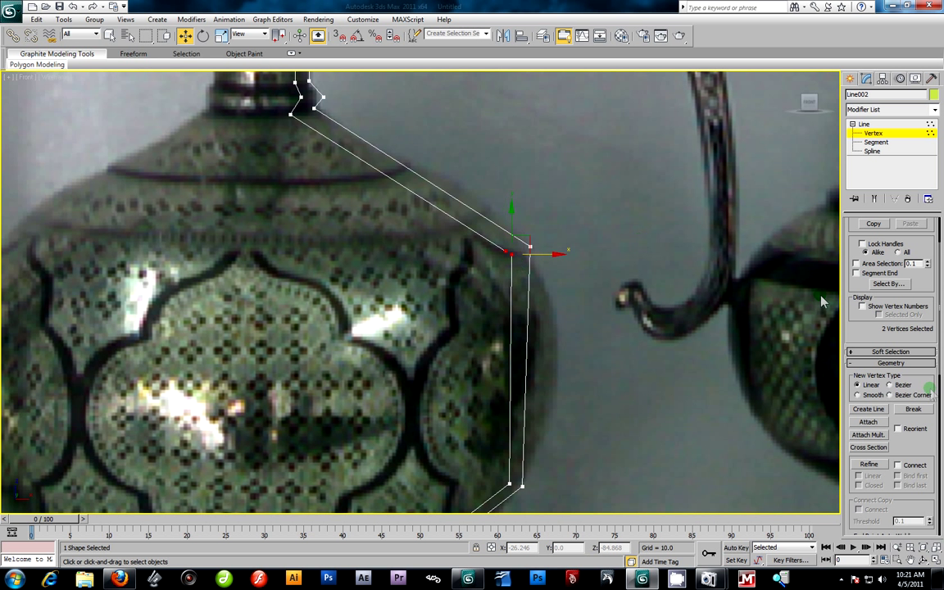
{"action": "left_click_drag", "start_coordinate": [934, 435], "coordinate": [910, 218]}
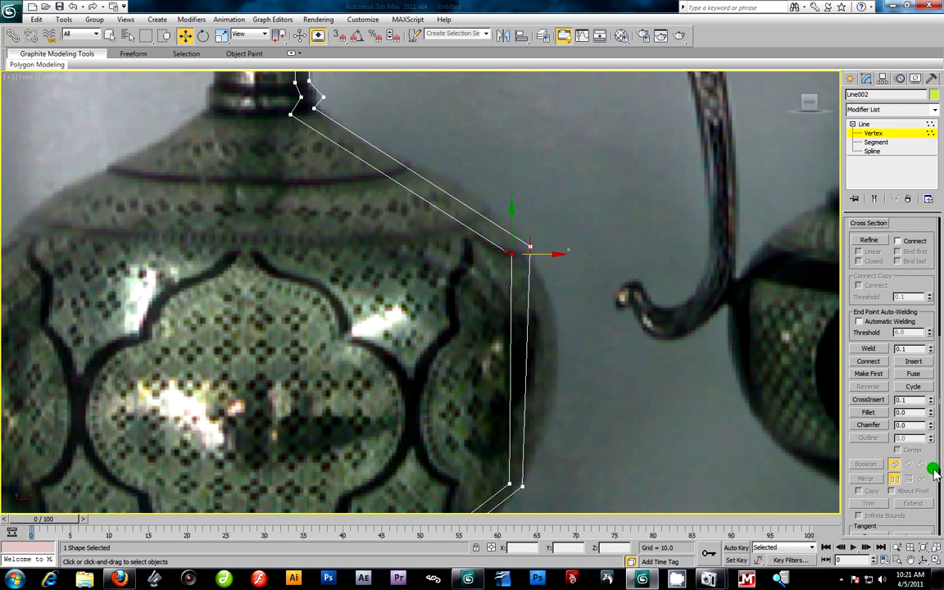
{"action": "scroll", "coordinate": [934, 492], "scroll_direction": "down", "scroll_amount": 1}
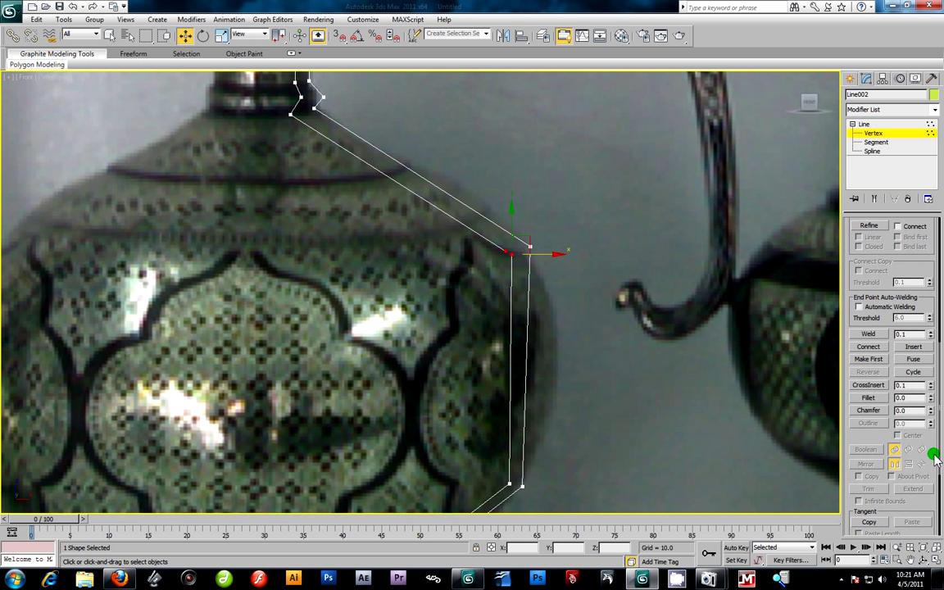
{"action": "left_click", "coordinate": [915, 360]}
{"action": "left_click", "coordinate": [491, 258]}
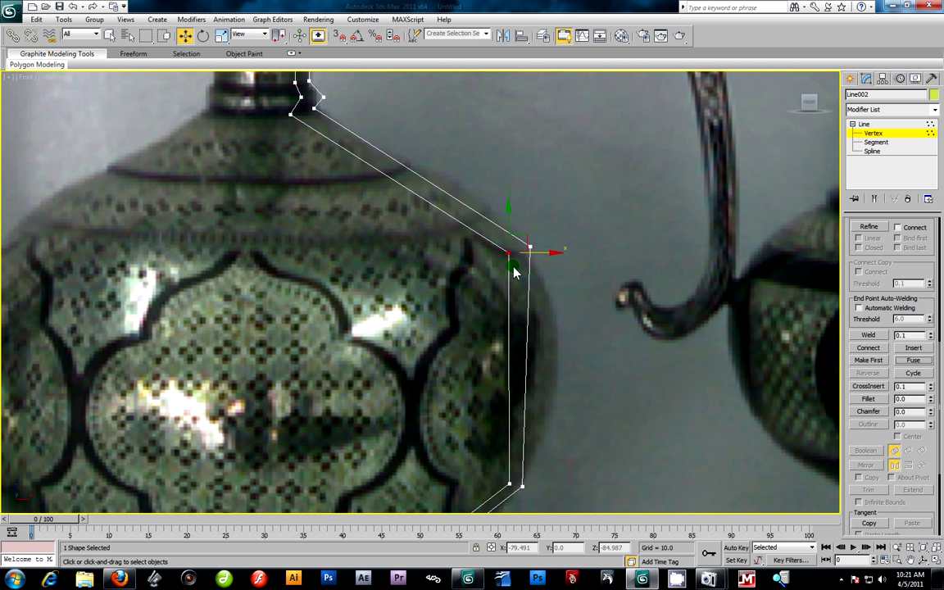
Fuse the overlapping vertices at the belly's upper inner corner again and weld them with a 0.1 threshold.
{"action": "left_click", "coordinate": [517, 264]}
{"action": "left_click", "coordinate": [507, 259]}
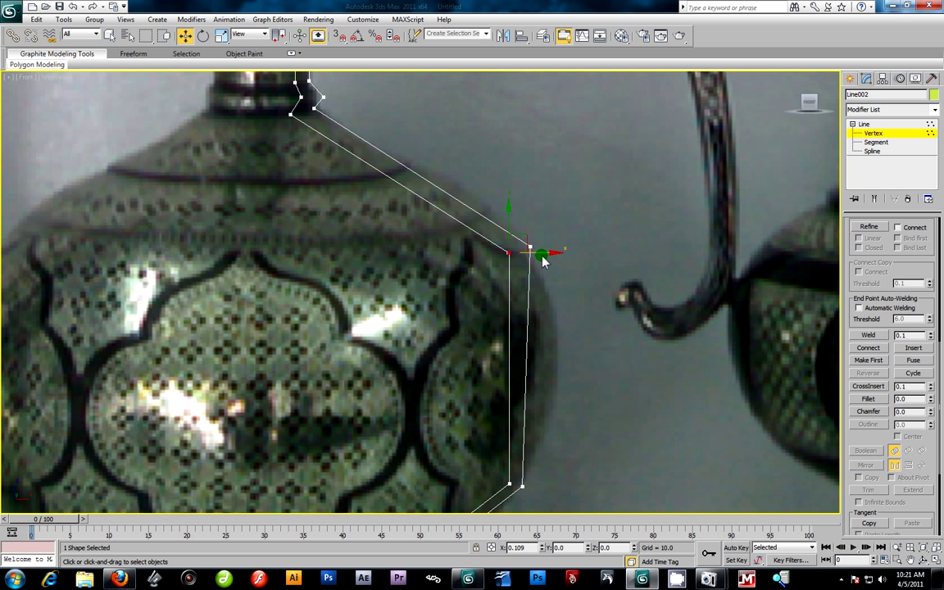
{"action": "left_click", "coordinate": [480, 251]}
{"action": "left_click", "coordinate": [508, 254]}
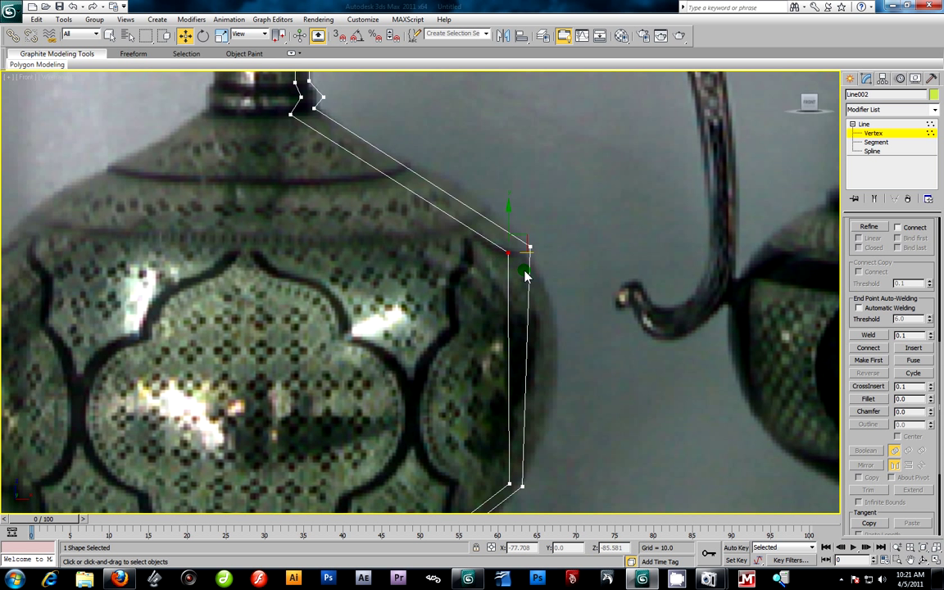
{"action": "left_click", "coordinate": [912, 360]}
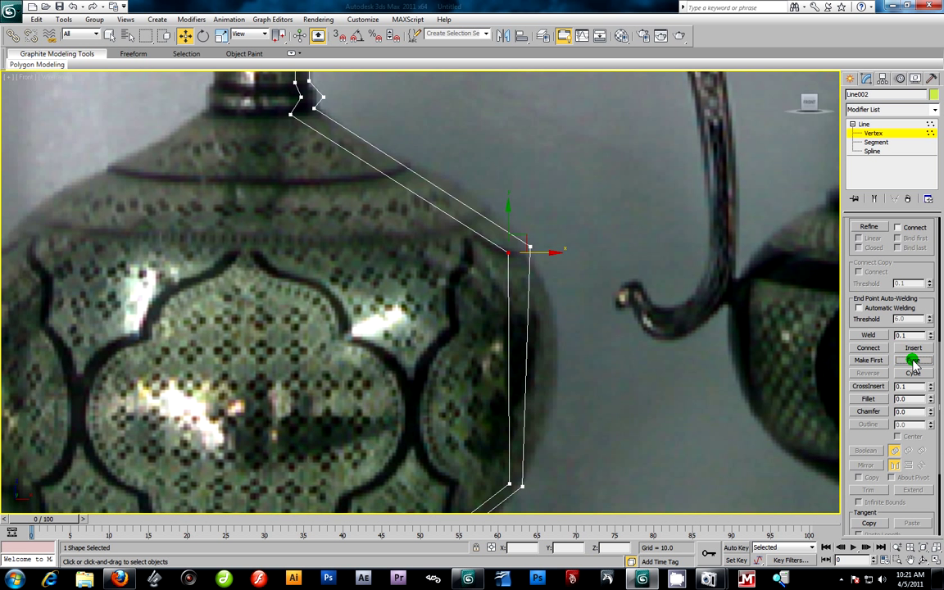
{"action": "left_click", "coordinate": [870, 337]}
{"action": "left_click", "coordinate": [895, 336]}
{"action": "left_click", "coordinate": [871, 337]}
Check the welded corner vertex, then select the joined outline at Spline level and inspect it from base to rim.
{"action": "left_click", "coordinate": [393, 206]}
{"action": "left_click", "coordinate": [489, 227]}
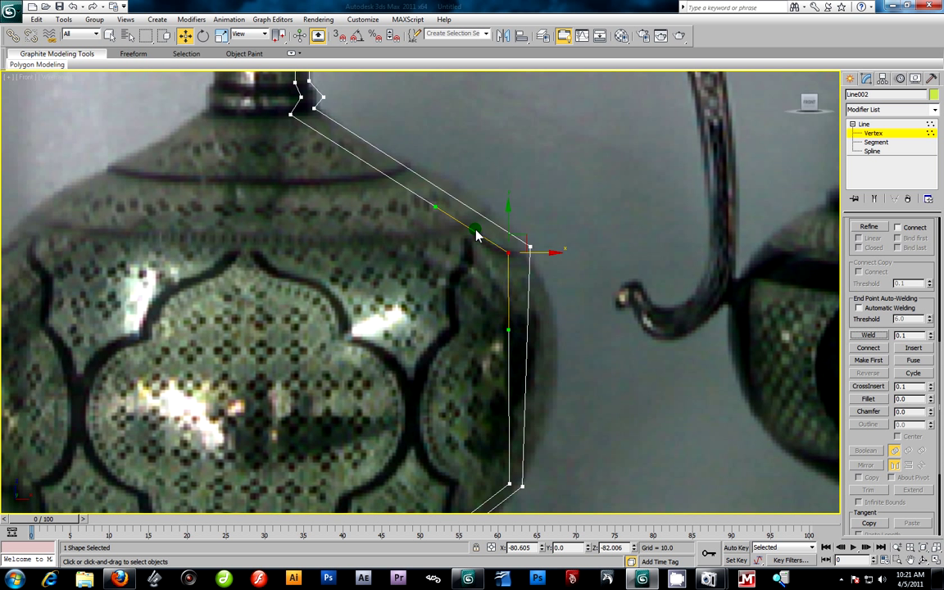
{"action": "left_click_drag", "start_coordinate": [510, 331], "coordinate": [509, 331]}
{"action": "left_click_drag", "start_coordinate": [530, 249], "coordinate": [483, 236]}
{"action": "scroll", "coordinate": [461, 244], "scroll_direction": "down", "scroll_amount": 5}
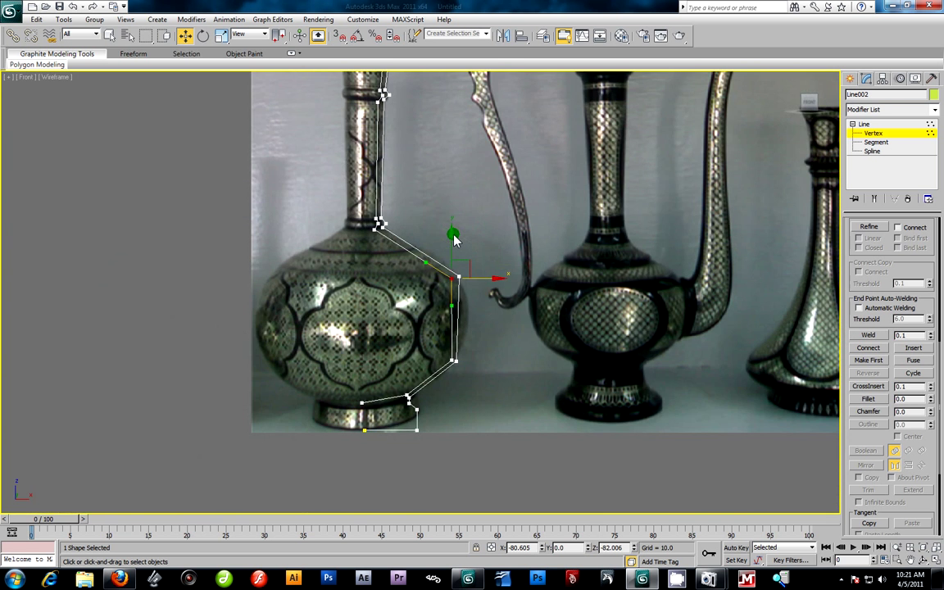
{"action": "left_click", "coordinate": [460, 215]}
{"action": "scroll", "coordinate": [484, 253], "scroll_direction": "up", "scroll_amount": 2}
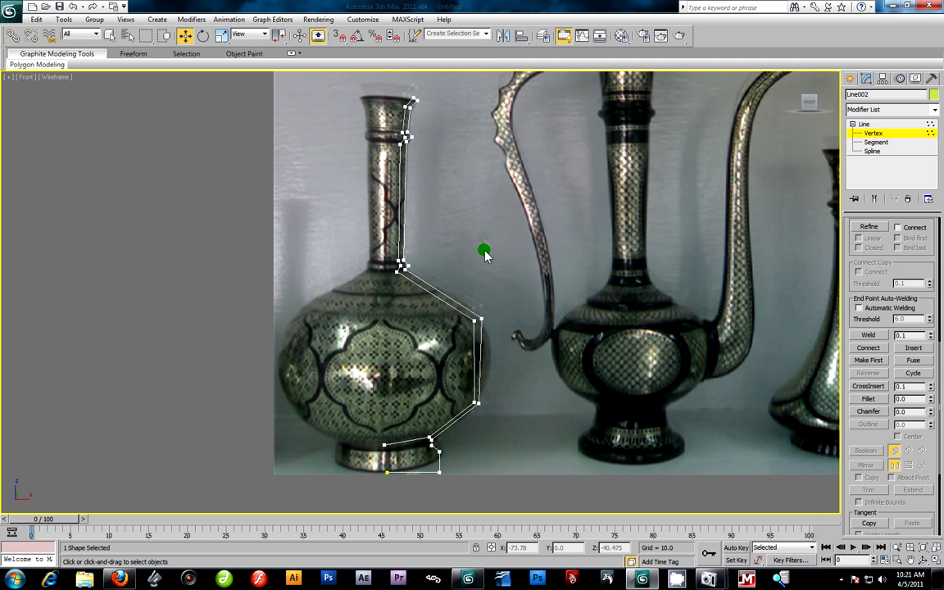
{"action": "left_click", "coordinate": [871, 151]}
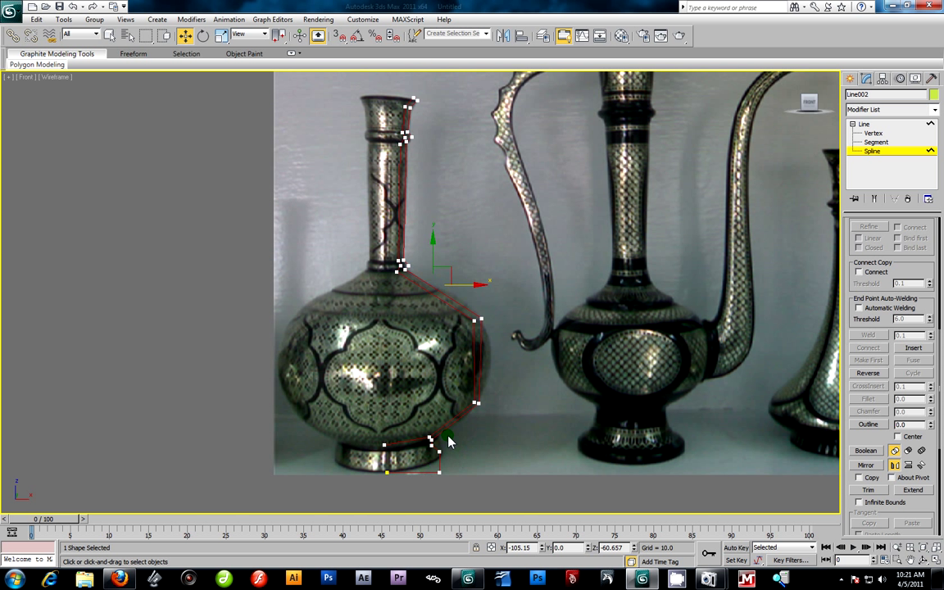
{"action": "middle_click_drag", "start_coordinate": [564, 424], "coordinate": [583, 391]}
{"action": "scroll", "coordinate": [579, 380], "scroll_direction": "up", "scroll_amount": 6}
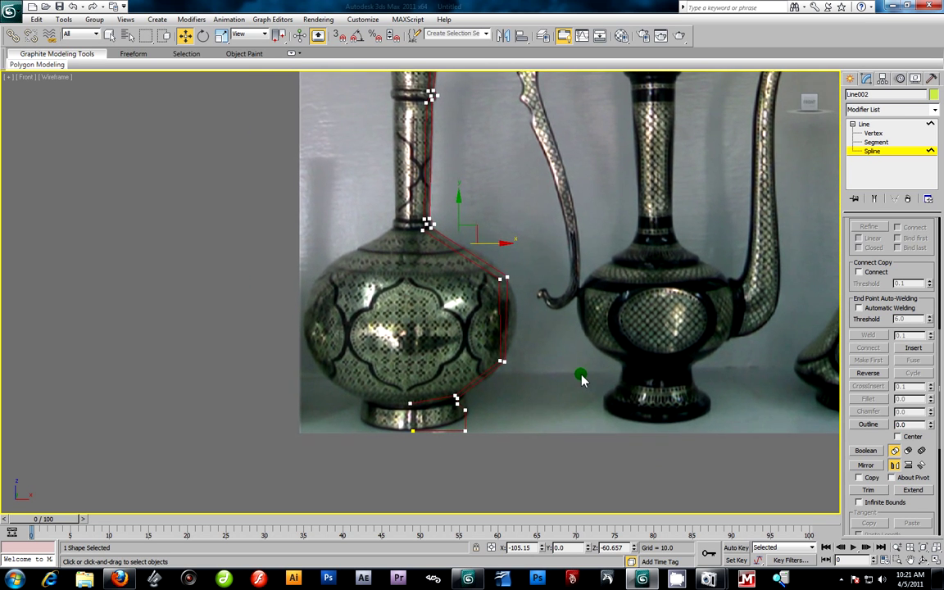
{"action": "scroll", "coordinate": [517, 336], "scroll_direction": "down", "scroll_amount": 3}
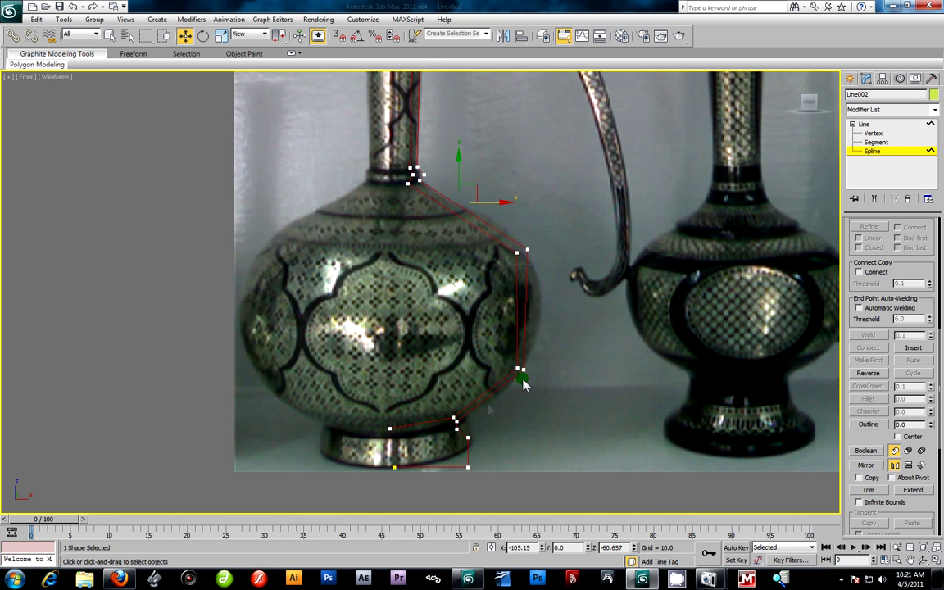
{"action": "middle_click_drag", "start_coordinate": [482, 228], "coordinate": [453, 392]}
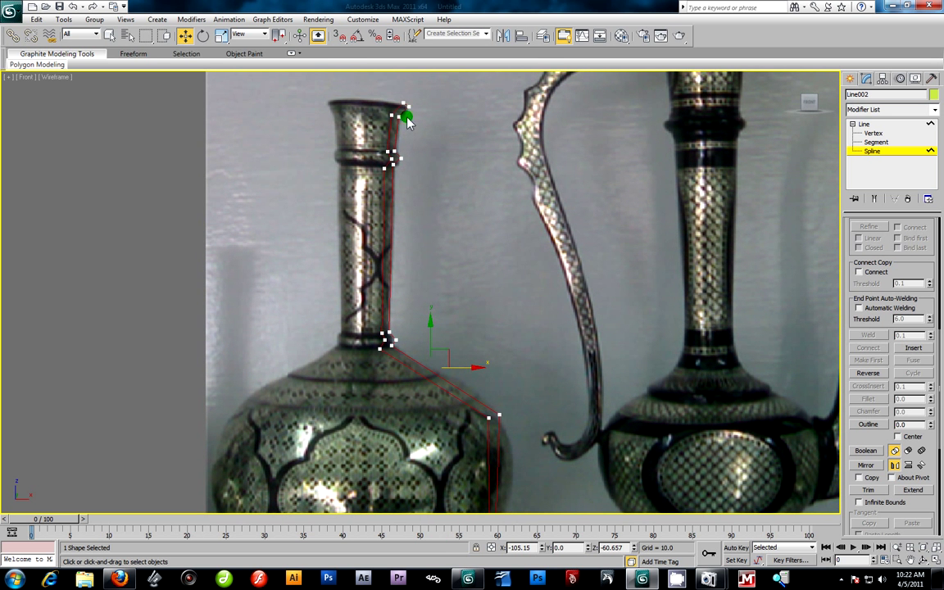
{"action": "middle_click_drag", "start_coordinate": [531, 375], "coordinate": [487, 371]}
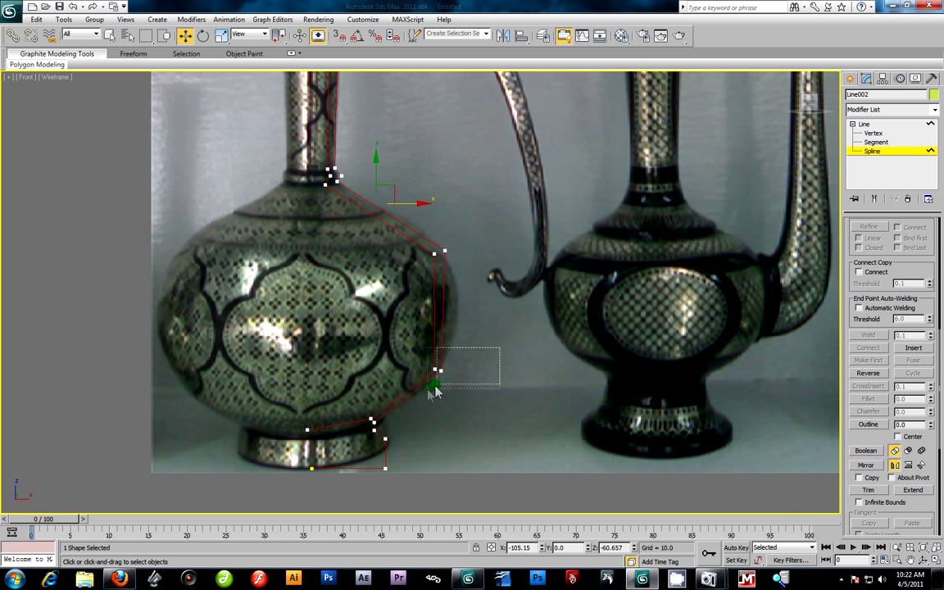
{"action": "left_click", "coordinate": [481, 375]}
At Vertex level, convert the belly's lower inner and outer vertices to Smooth and shift them to fit the curve.
{"action": "left_click", "coordinate": [872, 133]}
{"action": "left_click_drag", "start_coordinate": [482, 345], "coordinate": [412, 395]}
{"action": "right_click", "coordinate": [438, 370]}
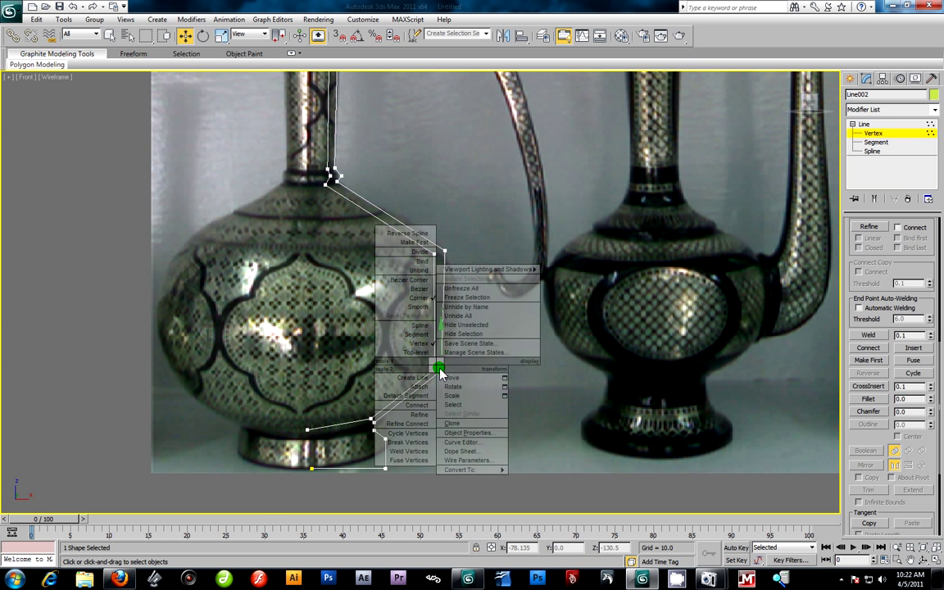
{"action": "left_click", "coordinate": [419, 306]}
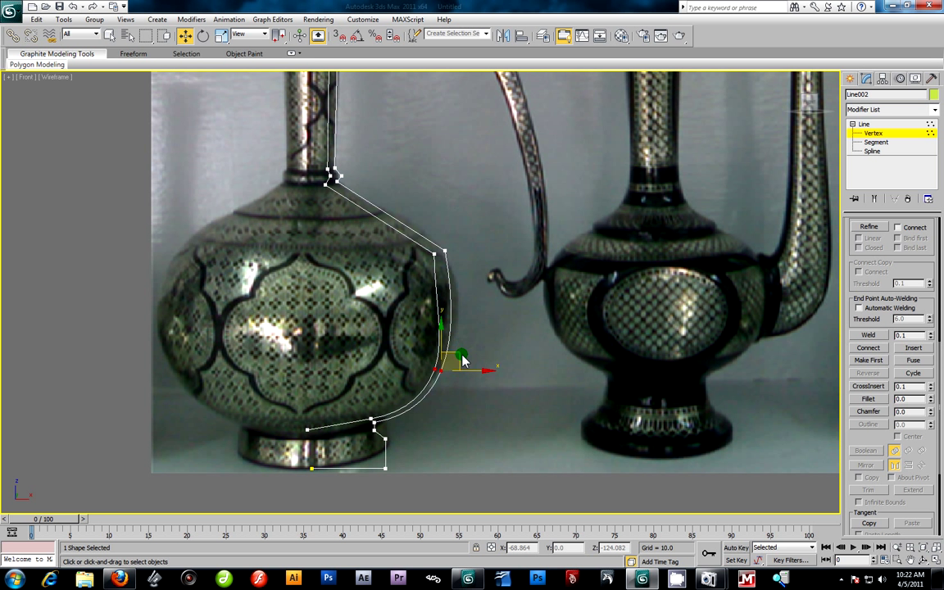
{"action": "mouse_move", "coordinate": [462, 362]}
{"action": "left_mouse_down"}
{"action": "mouse_move", "coordinate": [477, 360]}
{"action": "mouse_move", "coordinate": [456, 366]}
{"action": "mouse_move", "coordinate": [465, 353]}
{"action": "left_mouse_up"}
Convert the belly's upper vertex pair to Smooth and nudge the upper and lower pairs onto the vase silhouette.
{"action": "middle_click_drag", "start_coordinate": [484, 306], "coordinate": [474, 288]}
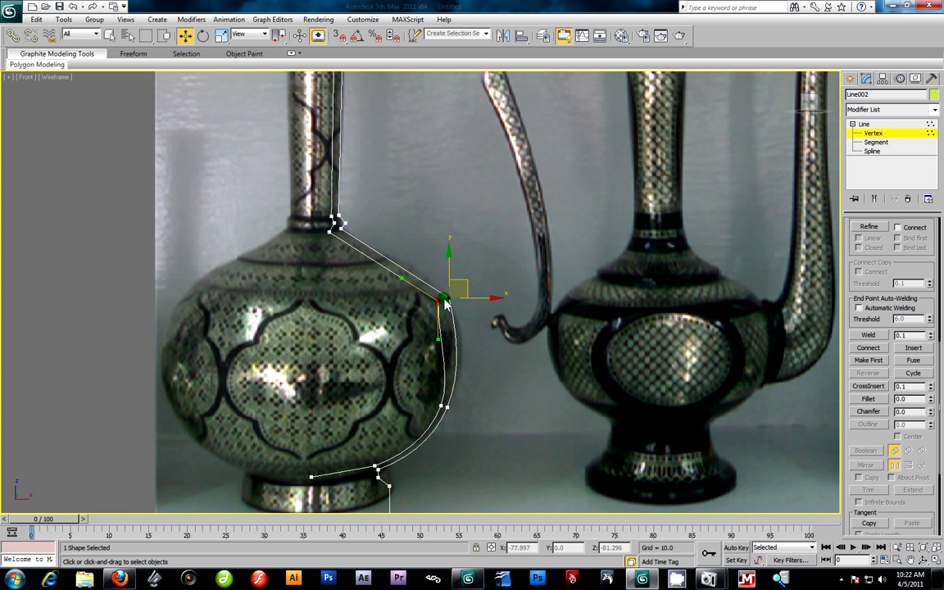
{"action": "right_click", "coordinate": [447, 303]}
{"action": "left_click", "coordinate": [427, 242]}
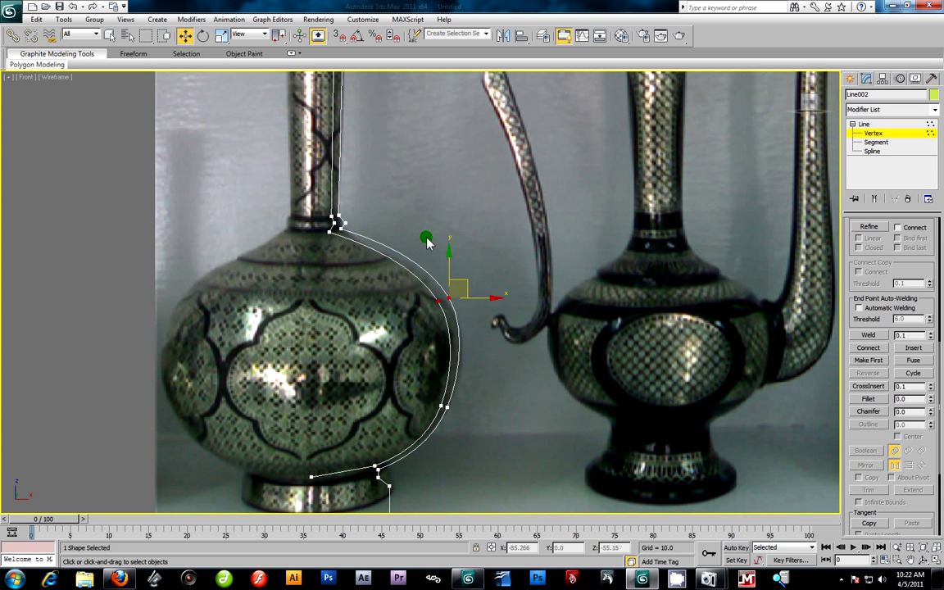
{"action": "mouse_move", "coordinate": [469, 297]}
{"action": "left_mouse_down"}
{"action": "mouse_move", "coordinate": [465, 287]}
{"action": "mouse_move", "coordinate": [468, 302]}
{"action": "left_mouse_up"}
{"action": "left_click", "coordinate": [443, 406]}
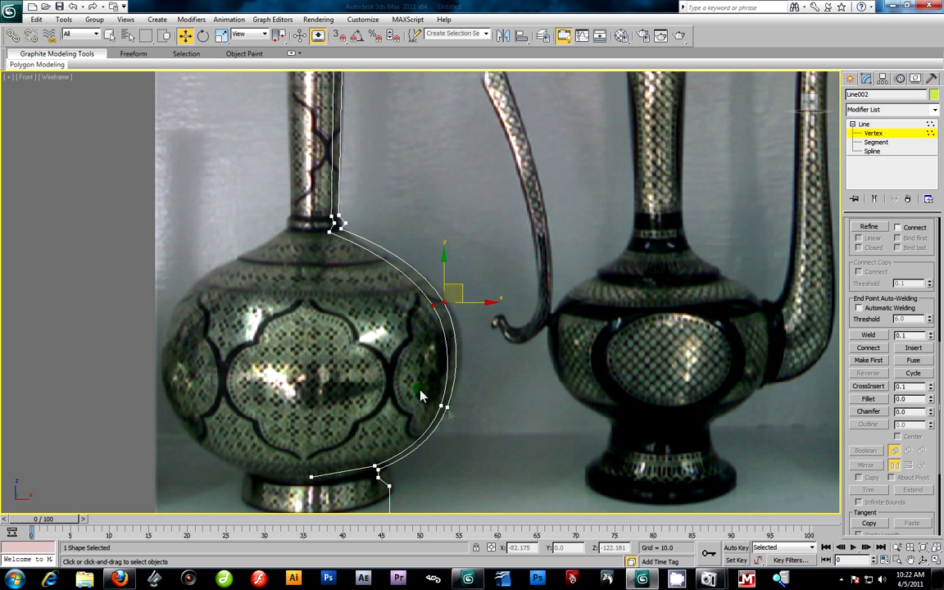
{"action": "mouse_move", "coordinate": [467, 401]}
{"action": "left_mouse_down"}
{"action": "mouse_move", "coordinate": [476, 394]}
{"action": "mouse_move", "coordinate": [483, 409]}
{"action": "mouse_move", "coordinate": [474, 396]}
{"action": "left_mouse_up"}
Try to smooth all six vertices of the ring at the base of the neck together.
{"action": "scroll", "coordinate": [297, 143], "scroll_direction": "up", "scroll_amount": 3}
{"action": "middle_click_drag", "start_coordinate": [297, 143], "coordinate": [399, 266]}
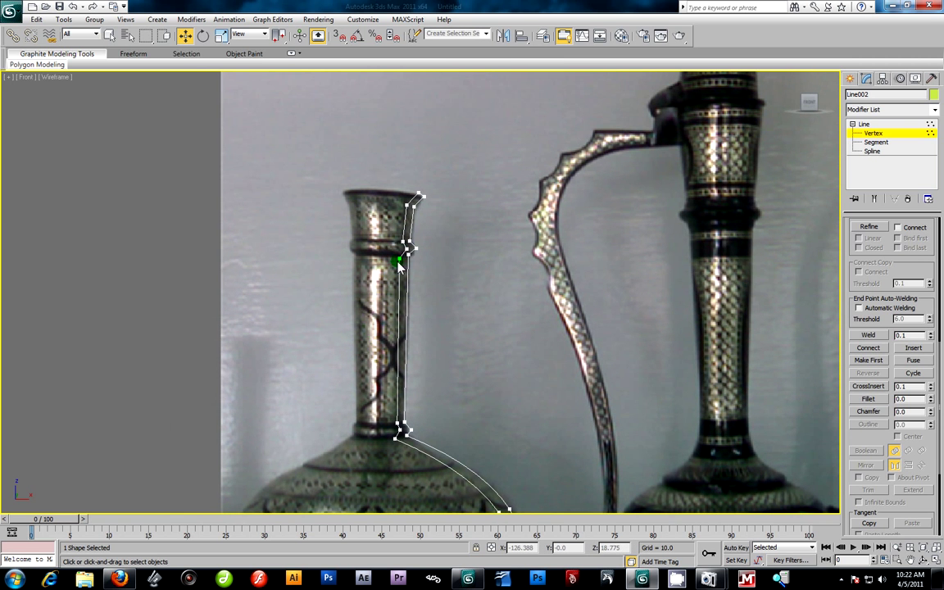
{"action": "scroll", "coordinate": [395, 151], "scroll_direction": "down", "scroll_amount": 3}
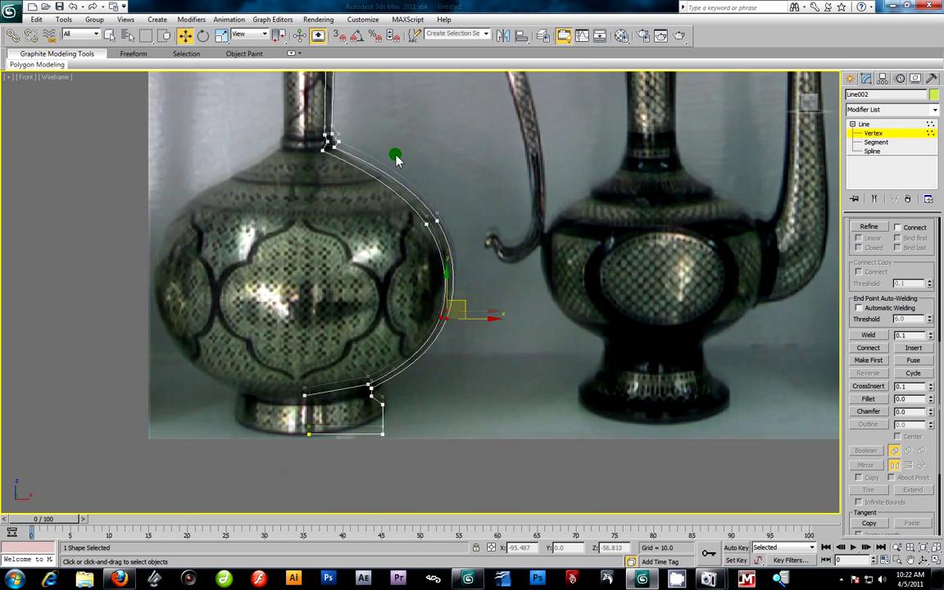
{"action": "scroll", "coordinate": [438, 307], "scroll_direction": "up", "scroll_amount": 2}
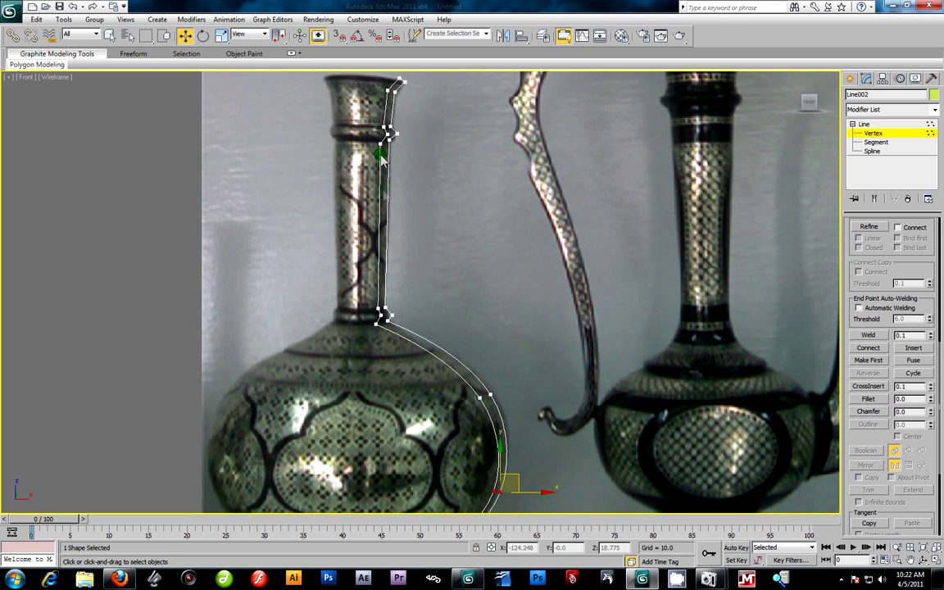
{"action": "scroll", "coordinate": [400, 295], "scroll_direction": "down", "scroll_amount": 2}
{"action": "scroll", "coordinate": [395, 268], "scroll_direction": "up", "scroll_amount": 2}
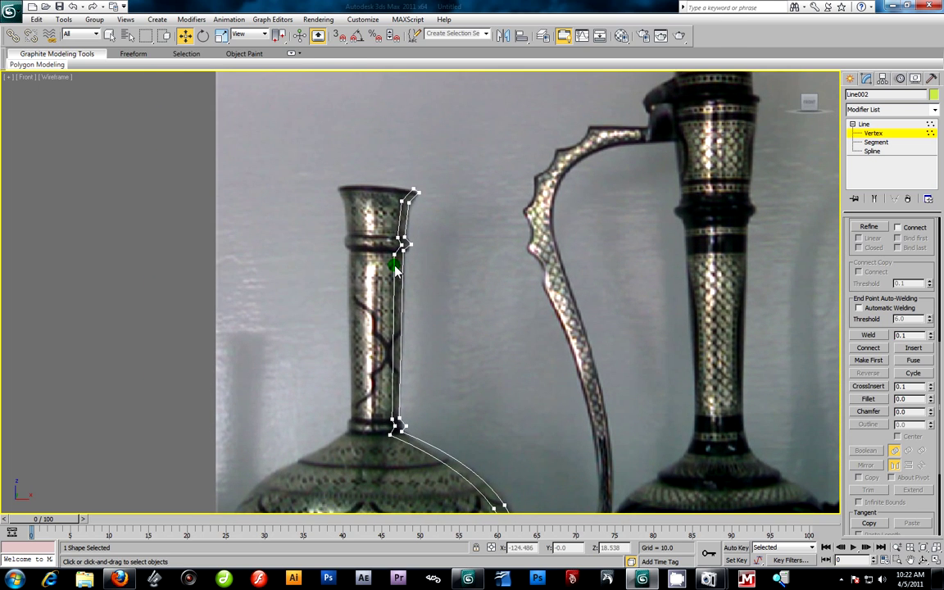
{"action": "scroll", "coordinate": [401, 295], "scroll_direction": "down", "scroll_amount": 1}
{"action": "scroll", "coordinate": [391, 281], "scroll_direction": "up", "scroll_amount": 4}
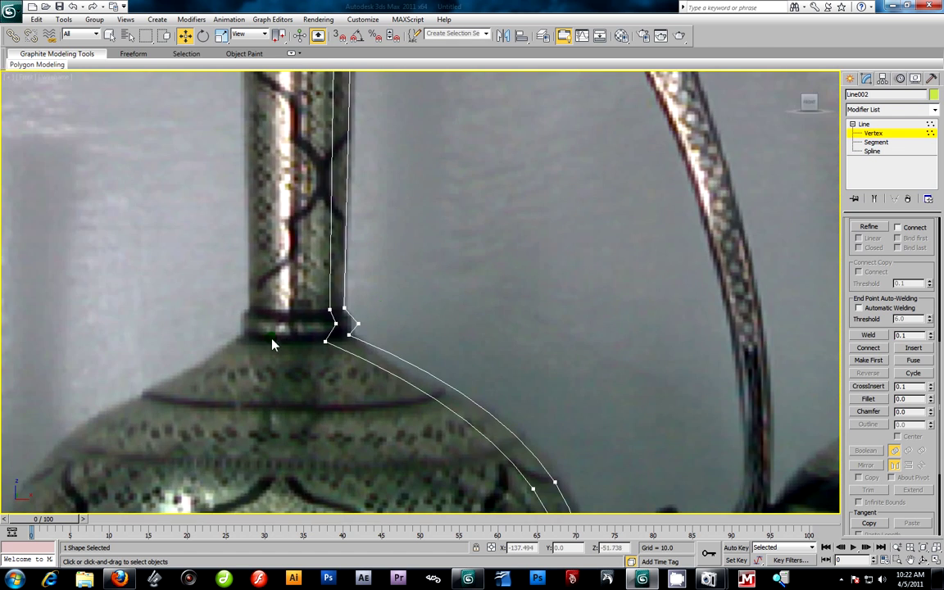
{"action": "scroll", "coordinate": [278, 340], "scroll_direction": "up", "scroll_amount": 2}
{"action": "middle_click_drag", "start_coordinate": [350, 295], "coordinate": [367, 296]}
{"action": "left_click_drag", "start_coordinate": [447, 257], "coordinate": [338, 343]}
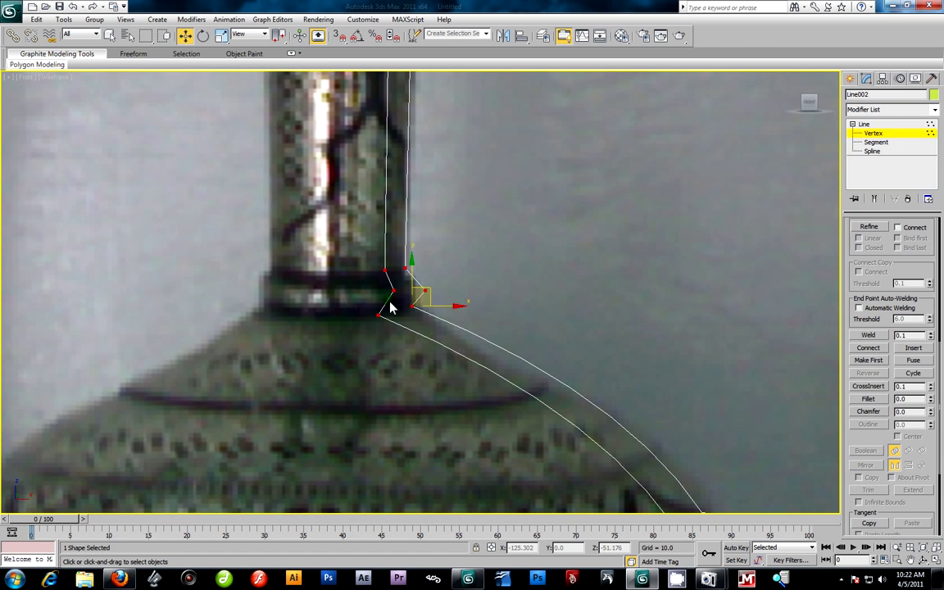
{"action": "right_click", "coordinate": [394, 291]}
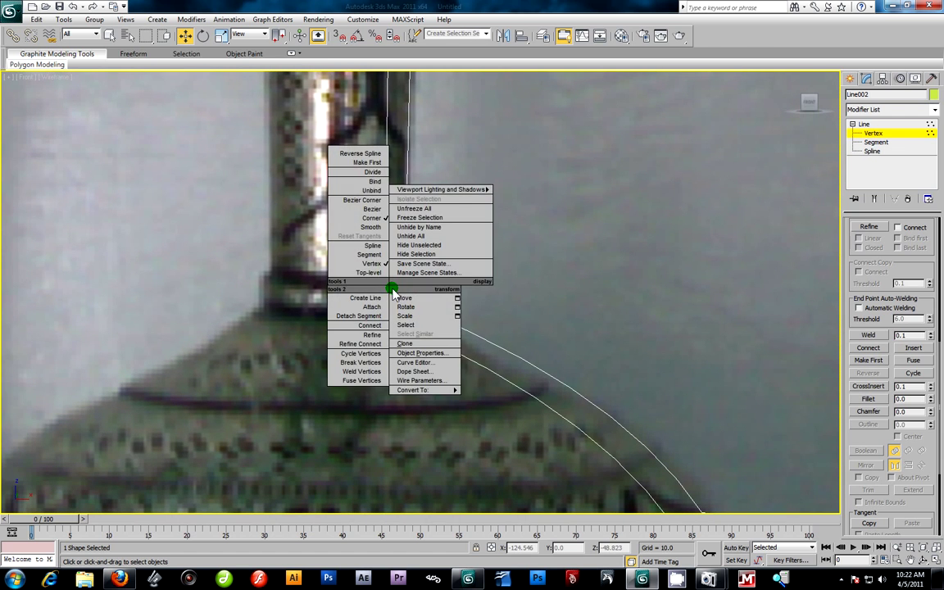
{"action": "left_click", "coordinate": [371, 229]}
Convert only the middle inner and outer vertices of the ring at the neck's base to Smooth.
{"action": "left_click_drag", "start_coordinate": [421, 304], "coordinate": [390, 298]}
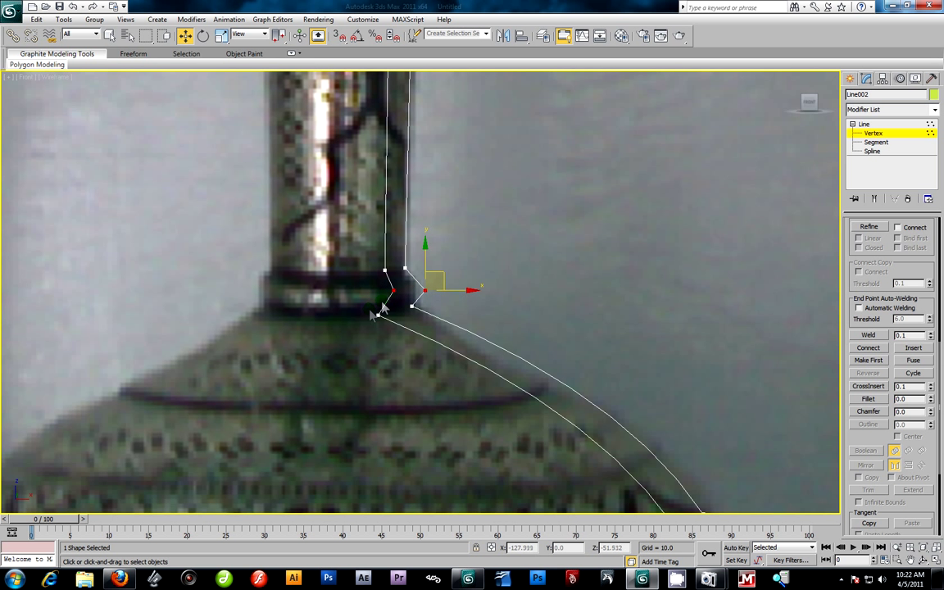
{"action": "right_click", "coordinate": [425, 293]}
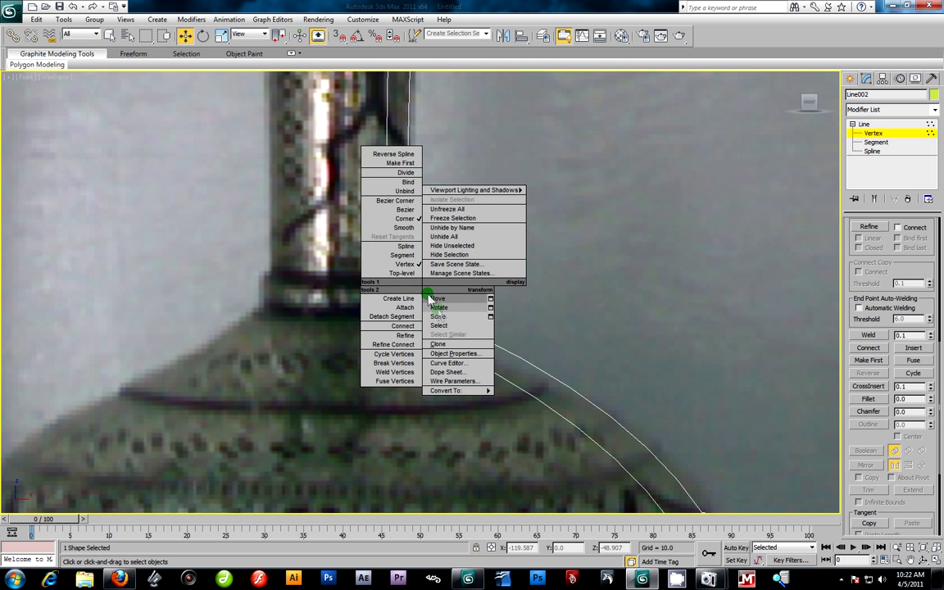
{"action": "left_click", "coordinate": [361, 209]}
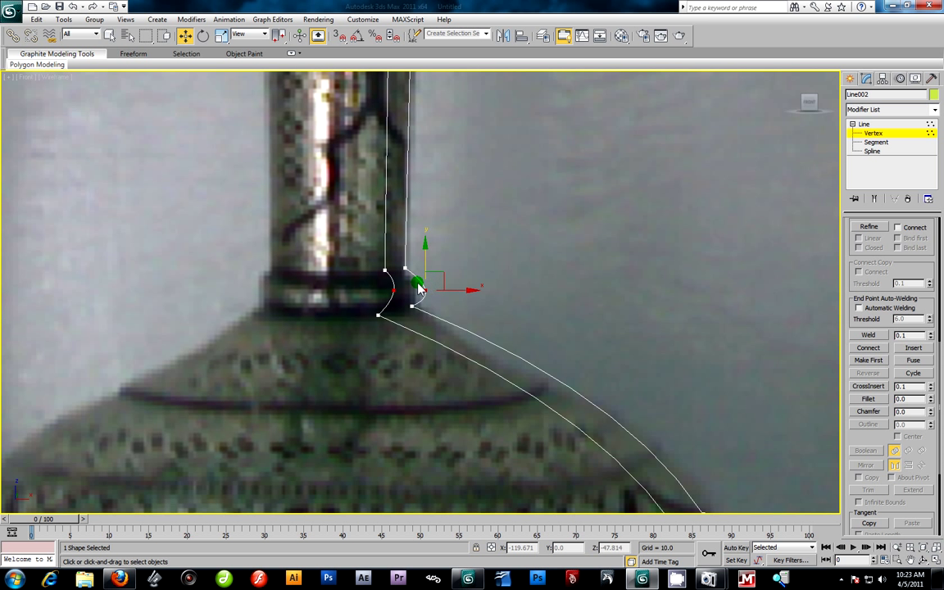
Move the base ring's middle and lower inner vertices closer to the outer line and lower its bottom outer vertex slightly.
{"action": "left_click", "coordinate": [371, 298]}
{"action": "left_click_drag", "start_coordinate": [398, 299], "coordinate": [431, 316]}
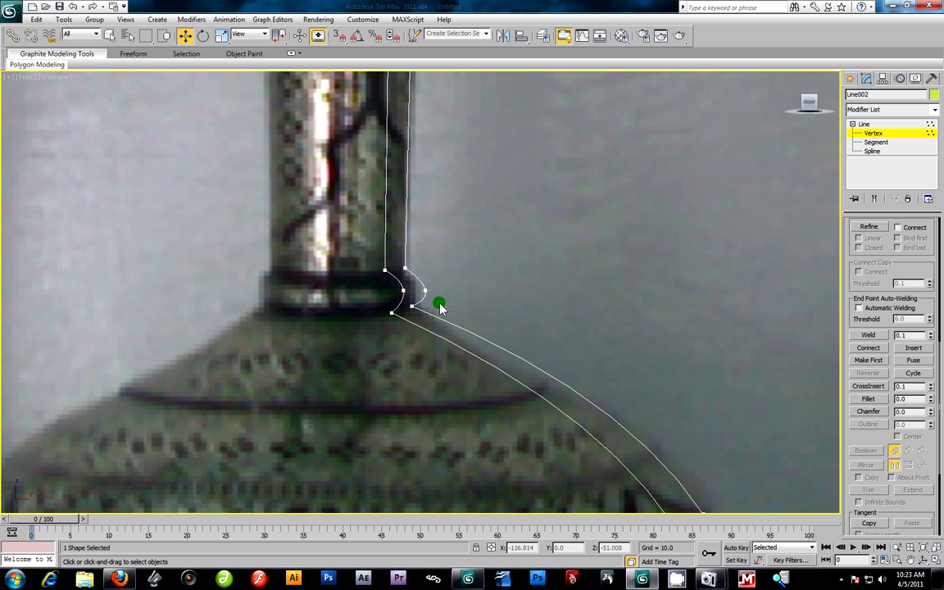
{"action": "left_click", "coordinate": [413, 312]}
{"action": "left_click_drag", "start_coordinate": [428, 308], "coordinate": [435, 314]}
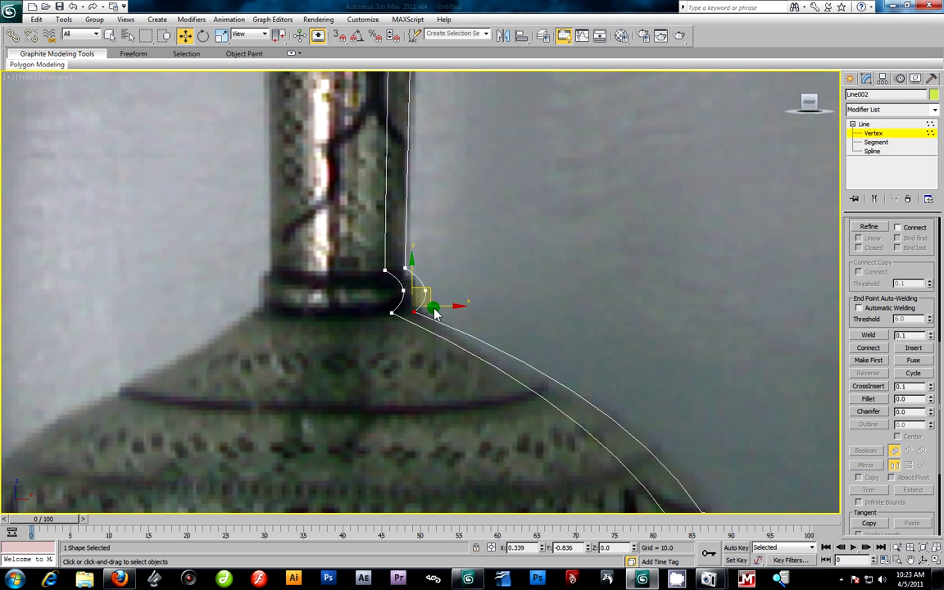
At the neck's upper ring, move the middle and lower inner vertices outward and nudge the lower outer vertex to fit.
{"action": "middle_click_drag", "start_coordinate": [435, 250], "coordinate": [456, 378]}
{"action": "middle_click_drag", "start_coordinate": [452, 236], "coordinate": [443, 514]}
{"action": "middle_click_drag", "start_coordinate": [434, 199], "coordinate": [452, 336]}
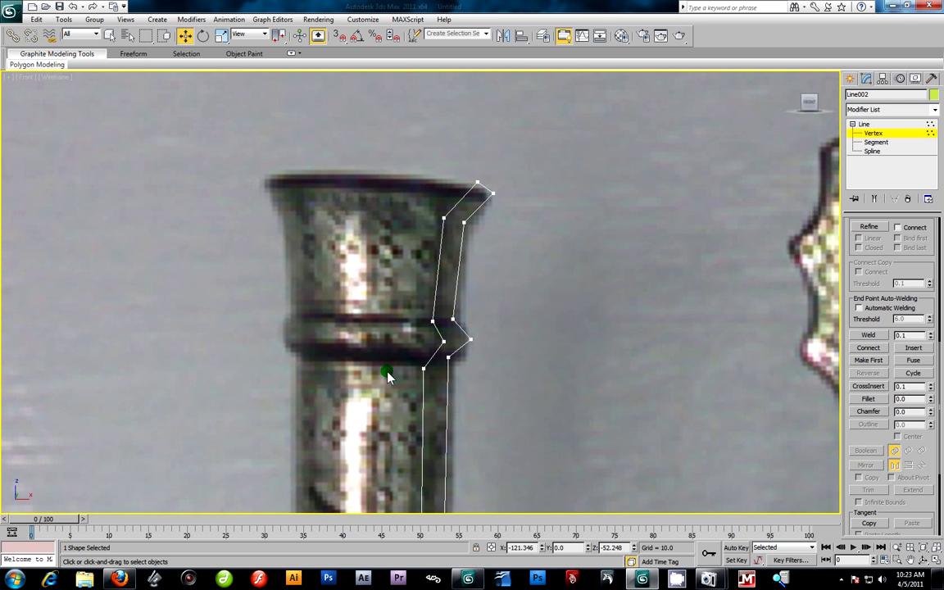
{"action": "left_click_drag", "start_coordinate": [440, 387], "coordinate": [461, 353]}
{"action": "mouse_move", "coordinate": [490, 341]}
{"action": "middle_mouse_down"}
{"action": "mouse_move", "coordinate": [565, 250]}
{"action": "mouse_move", "coordinate": [505, 281]}
{"action": "mouse_move", "coordinate": [481, 331]}
{"action": "middle_mouse_up"}
{"action": "scroll", "coordinate": [481, 331], "scroll_direction": "up", "scroll_amount": 2}
{"action": "left_click_drag", "start_coordinate": [394, 316], "coordinate": [445, 351]}
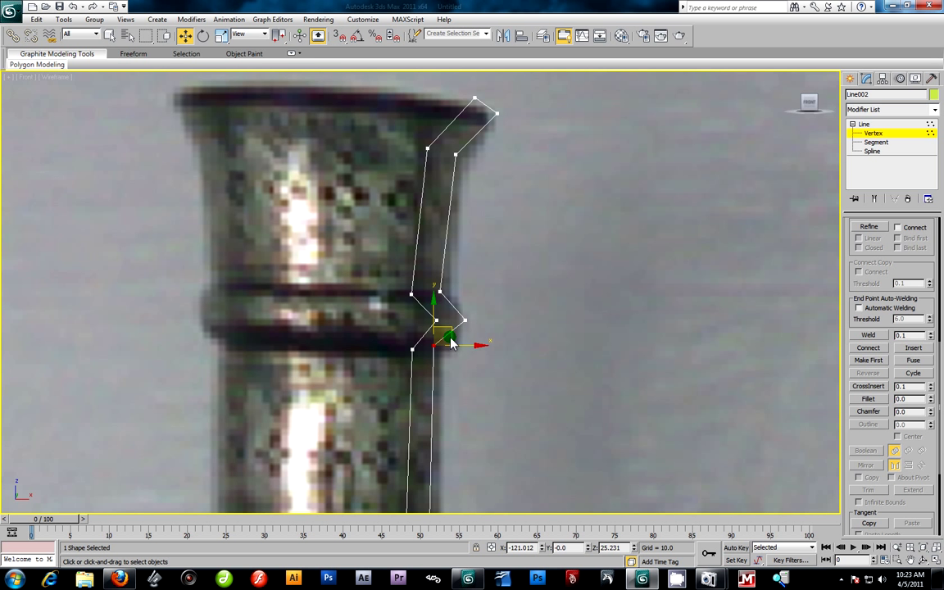
{"action": "left_click", "coordinate": [506, 320]}
{"action": "left_click", "coordinate": [472, 322]}
{"action": "left_click", "coordinate": [456, 324]}
Convert the upper ring's middle vertex pair to Smooth and shift the pairs above and below it slightly outward.
{"action": "left_click_drag", "start_coordinate": [522, 314], "coordinate": [433, 338]}
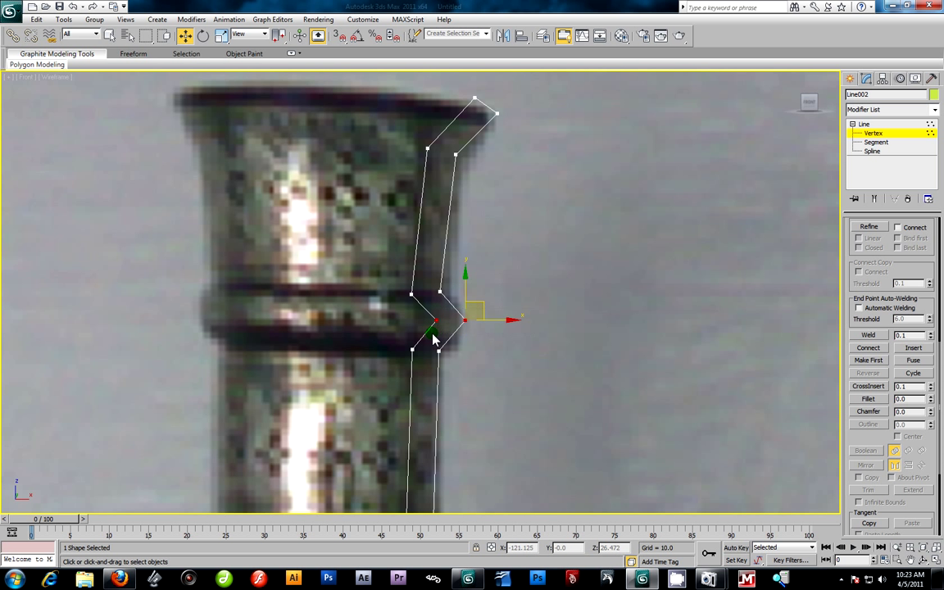
{"action": "right_click", "coordinate": [465, 322]}
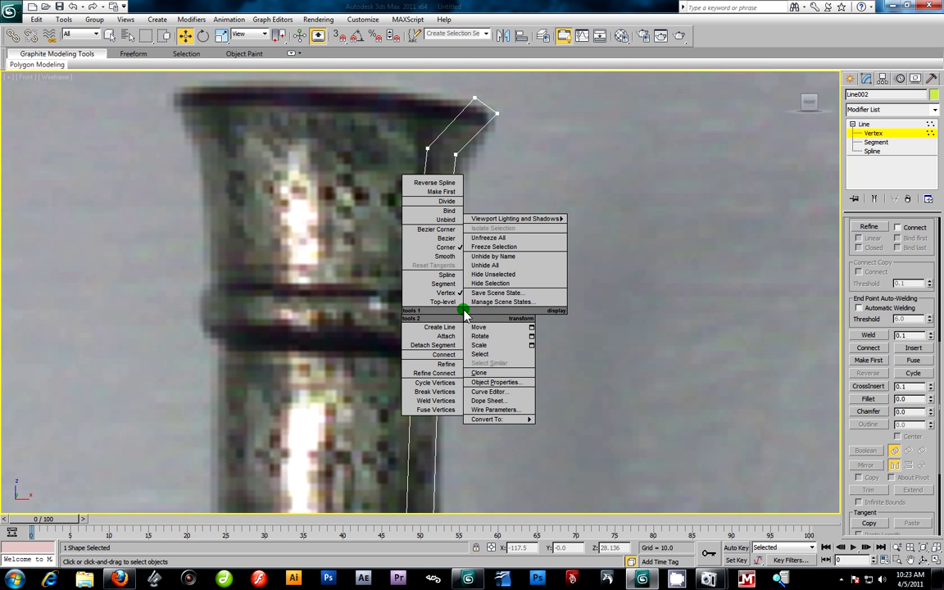
{"action": "left_click", "coordinate": [453, 262]}
{"action": "left_click_drag", "start_coordinate": [356, 272], "coordinate": [474, 292]}
{"action": "left_click_drag", "start_coordinate": [354, 316], "coordinate": [470, 351]}
Convert the inner and outer vertices just below the vase's rim to Smooth to form the flared lip.
{"action": "middle_click_drag", "start_coordinate": [498, 209], "coordinate": [502, 306]}
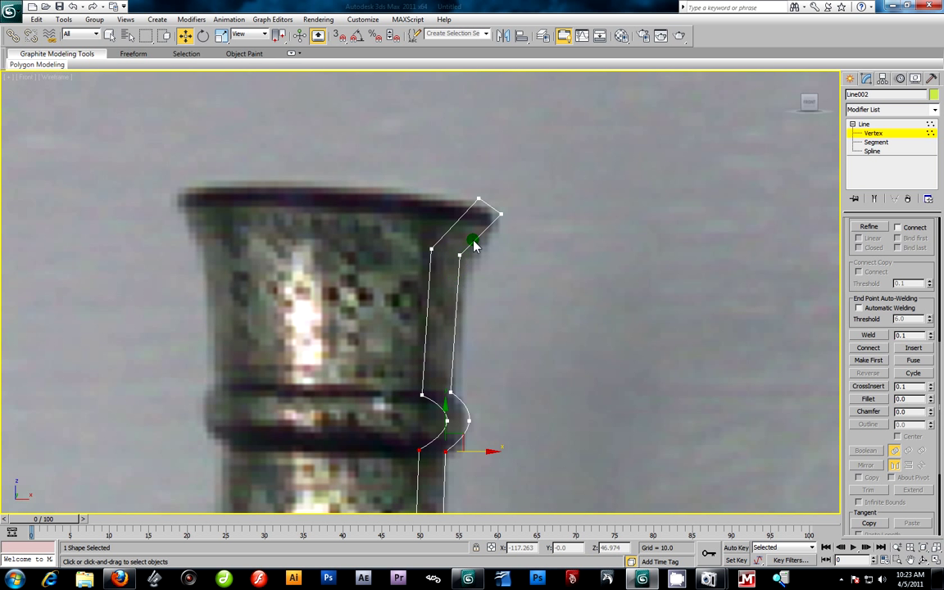
{"action": "left_click_drag", "start_coordinate": [484, 270], "coordinate": [428, 242]}
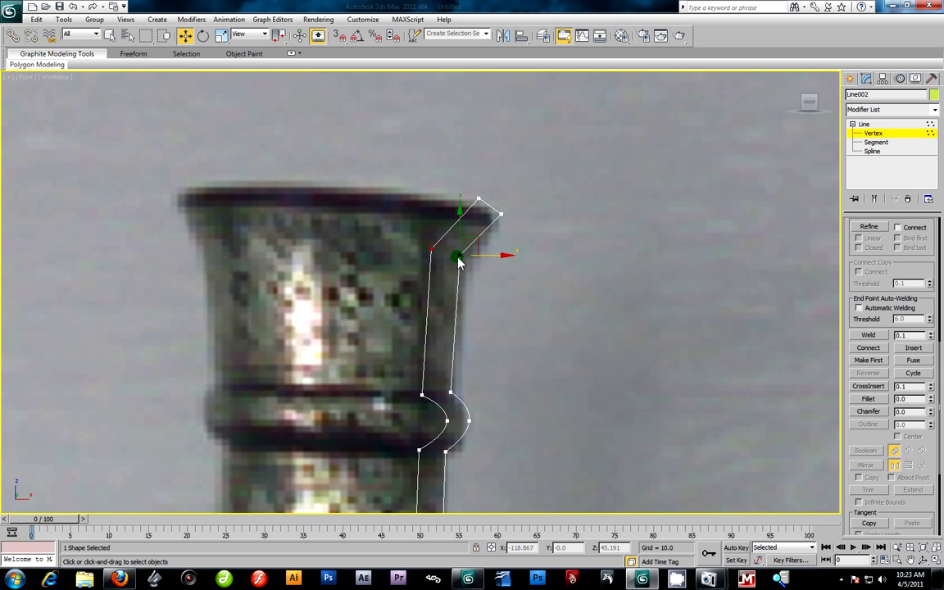
{"action": "right_click", "coordinate": [458, 261]}
{"action": "left_click", "coordinate": [432, 180]}
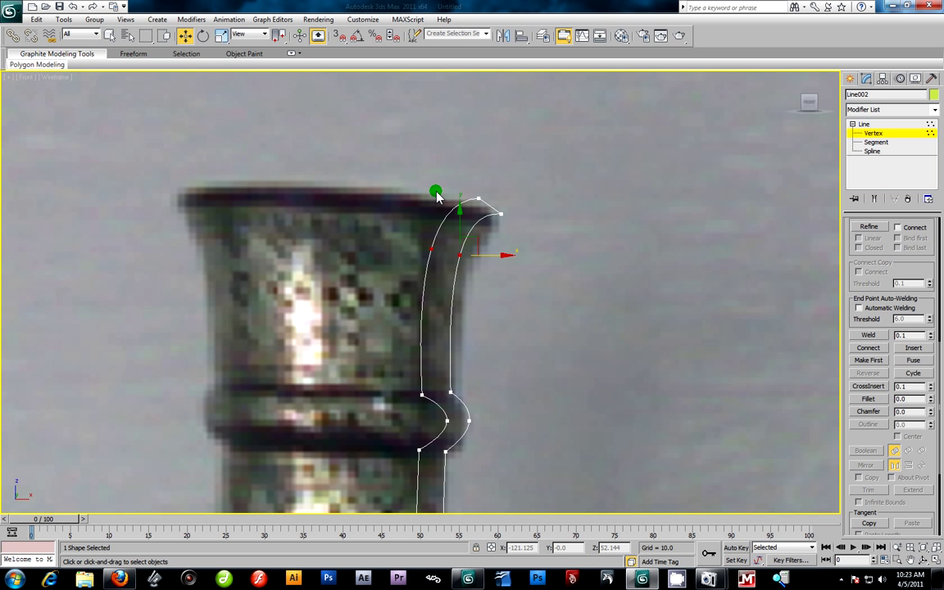
Undo the Smooth conversion of the vertex pair just below the vase's rim.
{"action": "key", "text": "ctrl+z"}
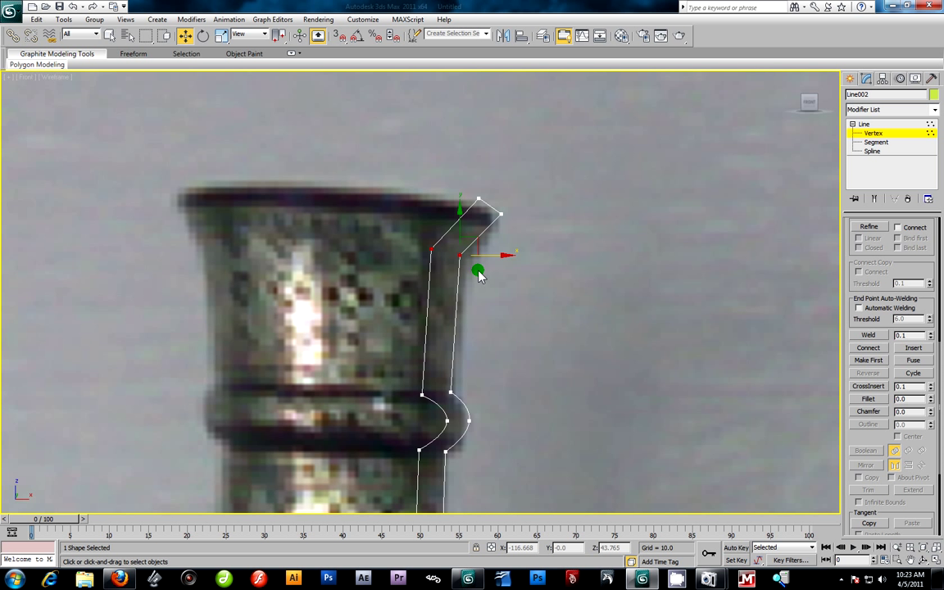
{"action": "left_click_drag", "start_coordinate": [483, 283], "coordinate": [435, 265]}
{"action": "left_click_drag", "start_coordinate": [401, 232], "coordinate": [403, 235]}
{"action": "left_click", "coordinate": [517, 200]}
{"action": "middle_click_drag", "start_coordinate": [537, 200], "coordinate": [516, 256]}
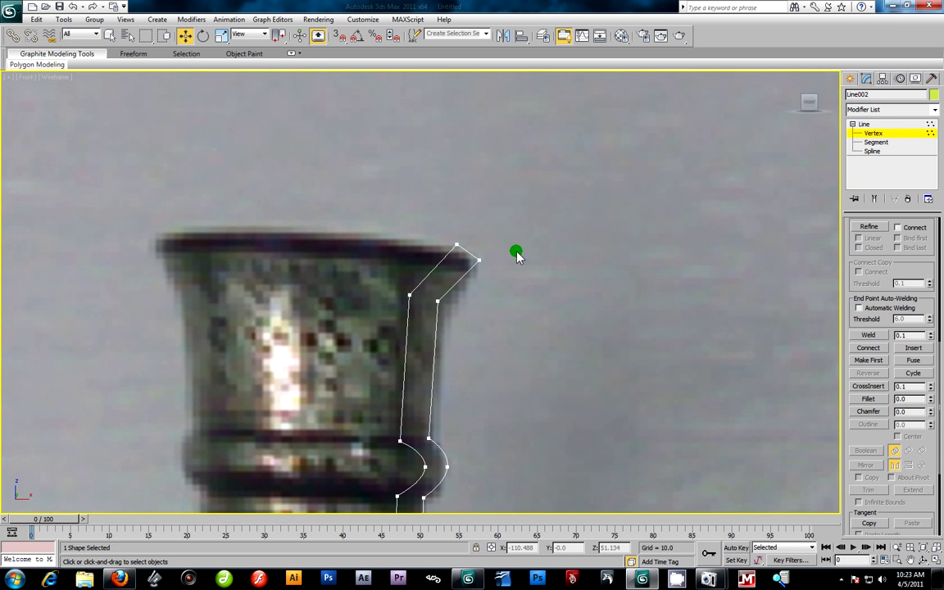
{"action": "scroll", "coordinate": [516, 256], "scroll_direction": "up", "scroll_amount": 5}
{"action": "left_click_drag", "start_coordinate": [471, 198], "coordinate": [600, 296]}
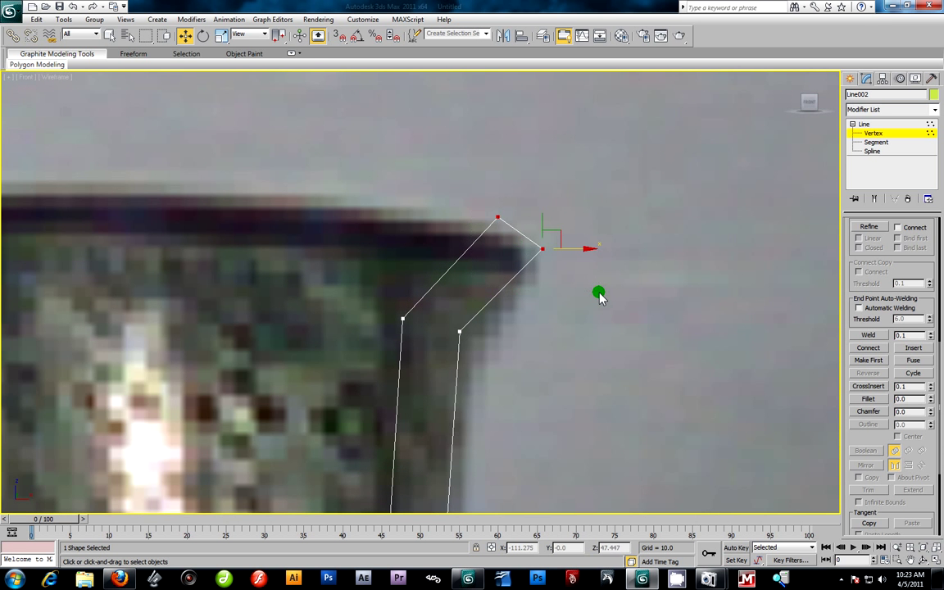
{"action": "right_click", "coordinate": [542, 250]}
{"action": "left_click", "coordinate": [524, 206]}
{"action": "left_click", "coordinate": [496, 232]}
{"action": "key", "text": "ctrl+z"}
{"action": "key", "text": "ctrl+z"}
Fillet the two vertices at the tip of the vase's rim to round the lip.
{"action": "left_click_drag", "start_coordinate": [506, 229], "coordinate": [552, 280]}
{"action": "middle_click_drag", "start_coordinate": [653, 386], "coordinate": [737, 348]}
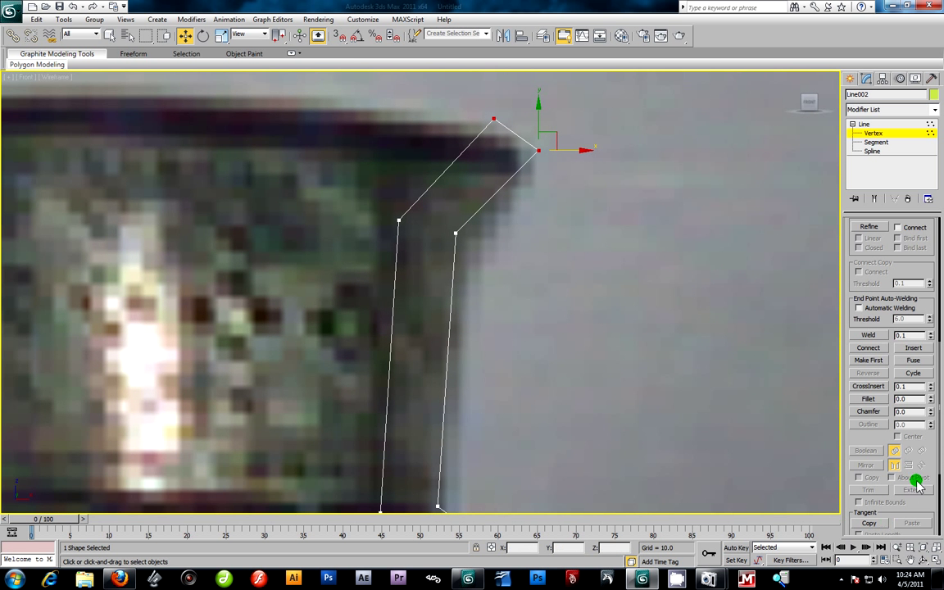
{"action": "left_click_drag", "start_coordinate": [923, 479], "coordinate": [909, 440]}
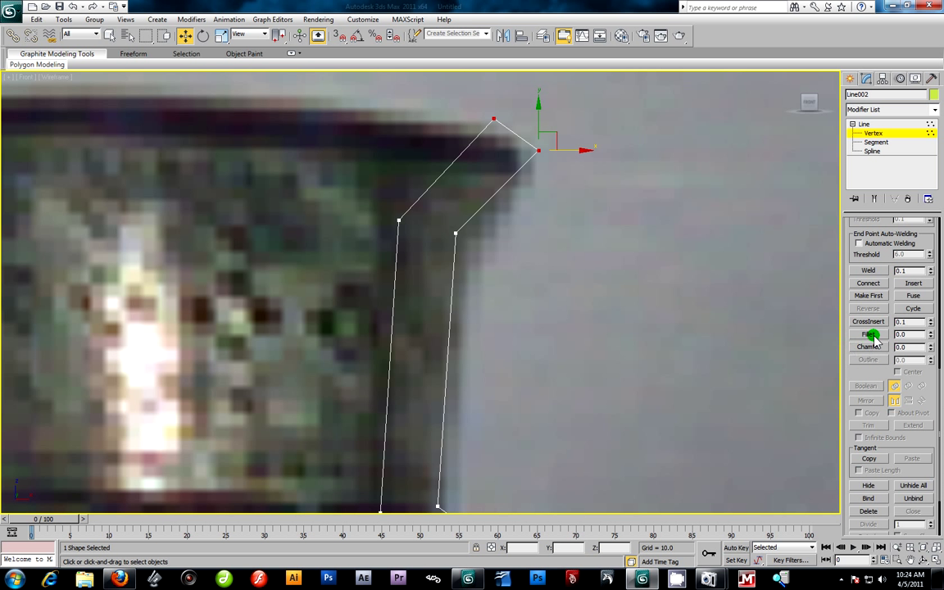
{"action": "left_click", "coordinate": [931, 334]}
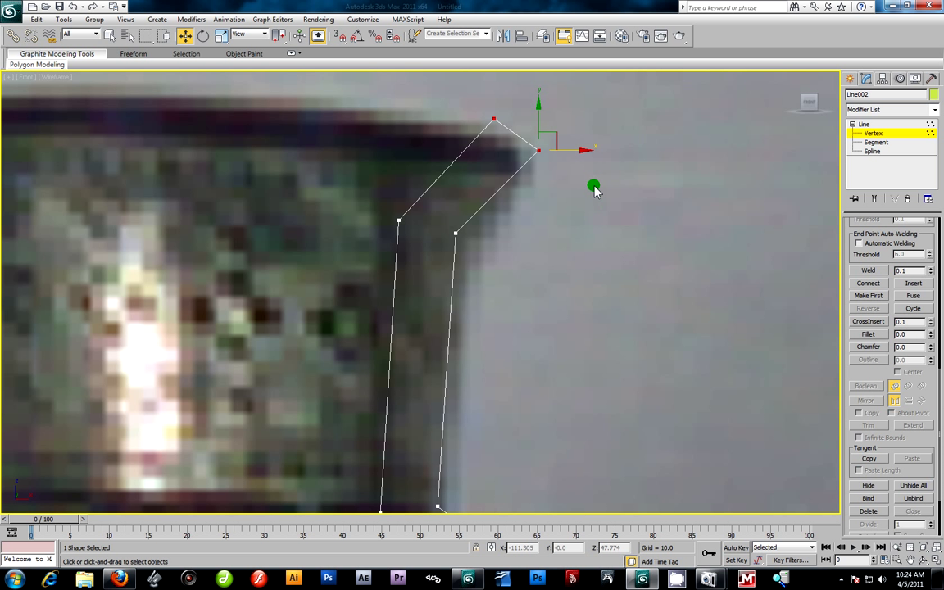
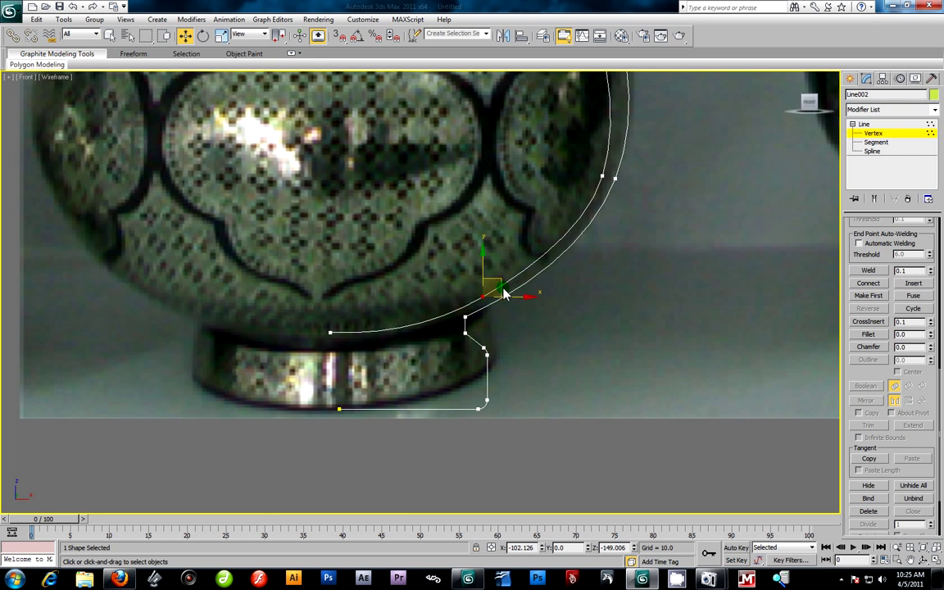
Move the inner vertex on the vase's shoulder outward, closer to the outer line.
{"action": "middle_click_drag", "start_coordinate": [459, 250], "coordinate": [471, 331]}
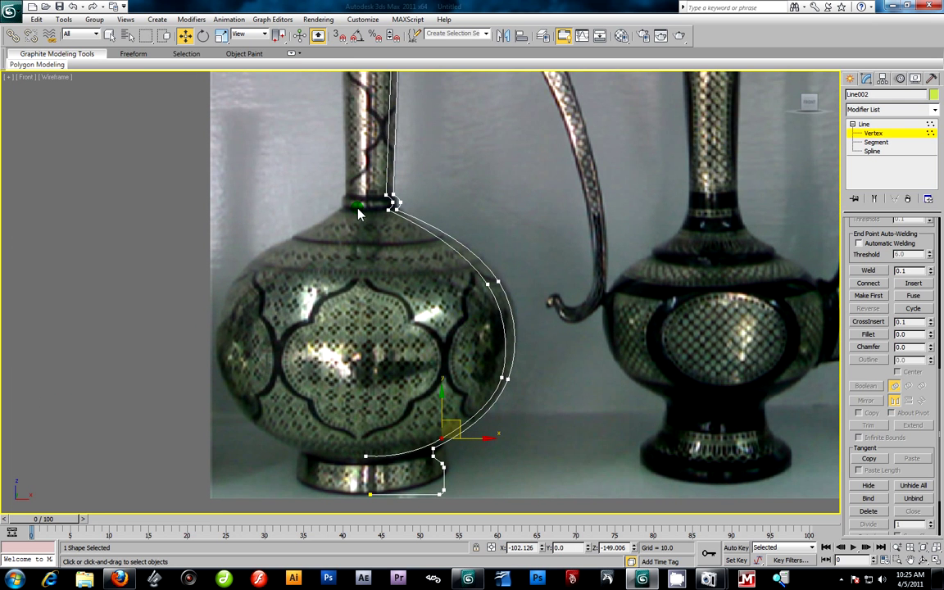
{"action": "scroll", "coordinate": [358, 213], "scroll_direction": "down", "scroll_amount": 2}
{"action": "middle_click_drag", "start_coordinate": [358, 213], "coordinate": [366, 281]}
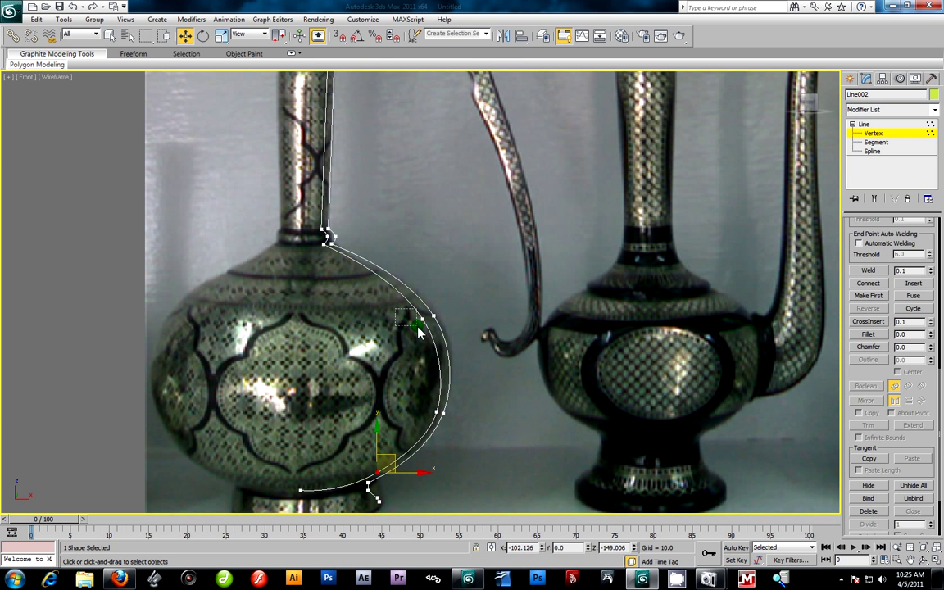
{"action": "left_click_drag", "start_coordinate": [417, 330], "coordinate": [449, 318]}
{"action": "middle_click_drag", "start_coordinate": [365, 232], "coordinate": [445, 322]}
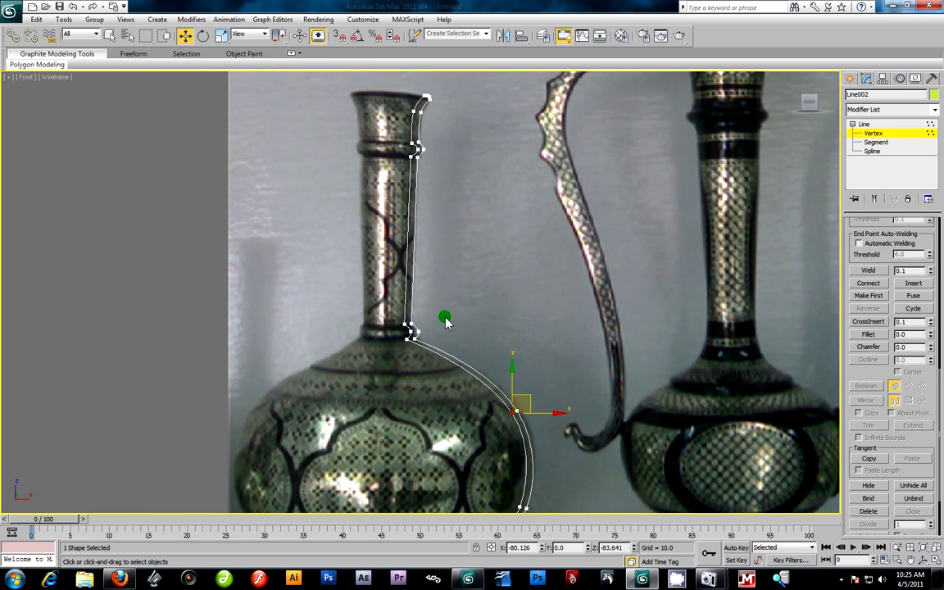
{"action": "scroll", "coordinate": [446, 320], "scroll_direction": "down", "scroll_amount": 2}
{"action": "middle_click_drag", "start_coordinate": [518, 453], "coordinate": [502, 408]}
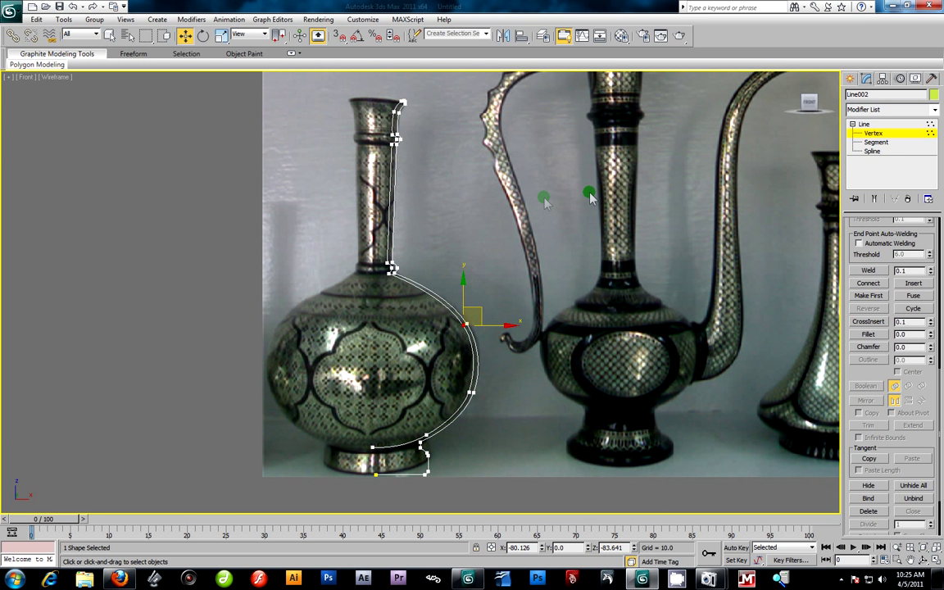
Leave vertex editing and apply a Lathe modifier to the first vase's profile line.
{"action": "left_click", "coordinate": [856, 136]}
{"action": "left_click", "coordinate": [655, 163]}
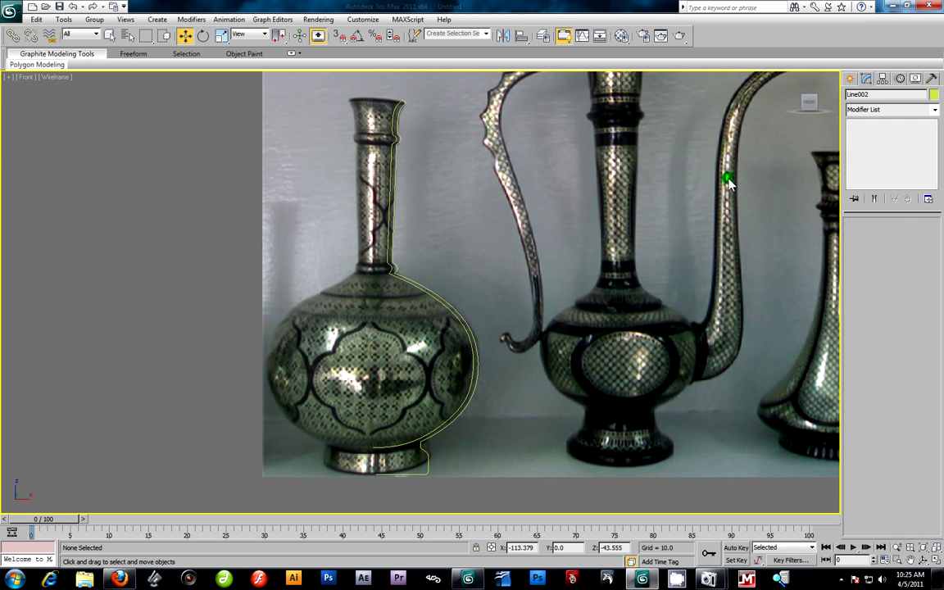
{"action": "left_click", "coordinate": [478, 353]}
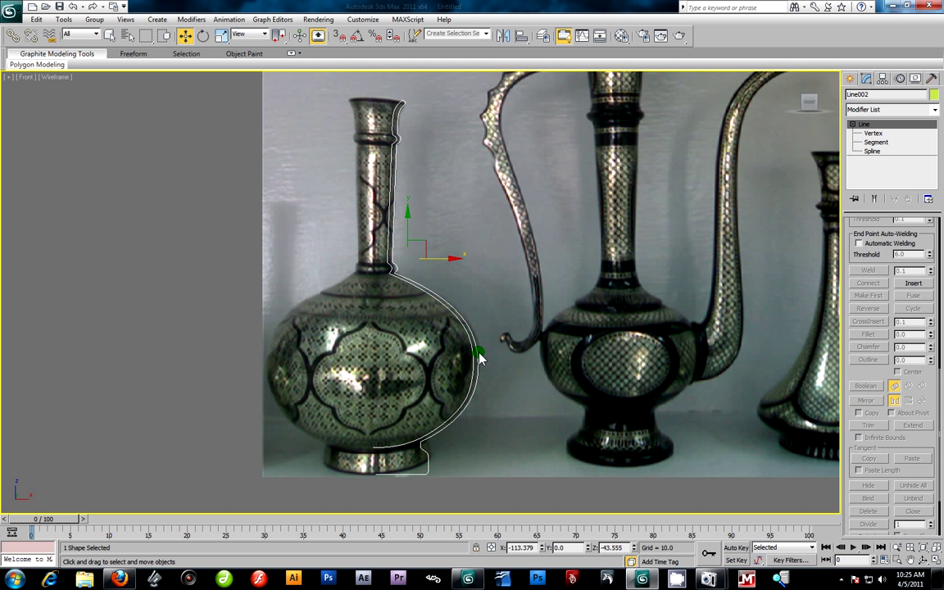
{"action": "left_click", "coordinate": [503, 355]}
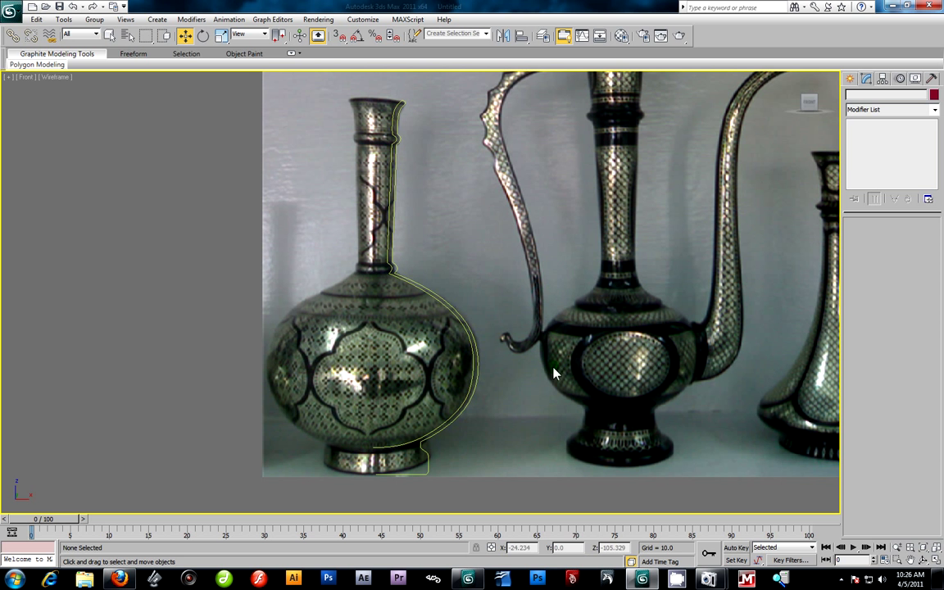
{"action": "left_click", "coordinate": [475, 385]}
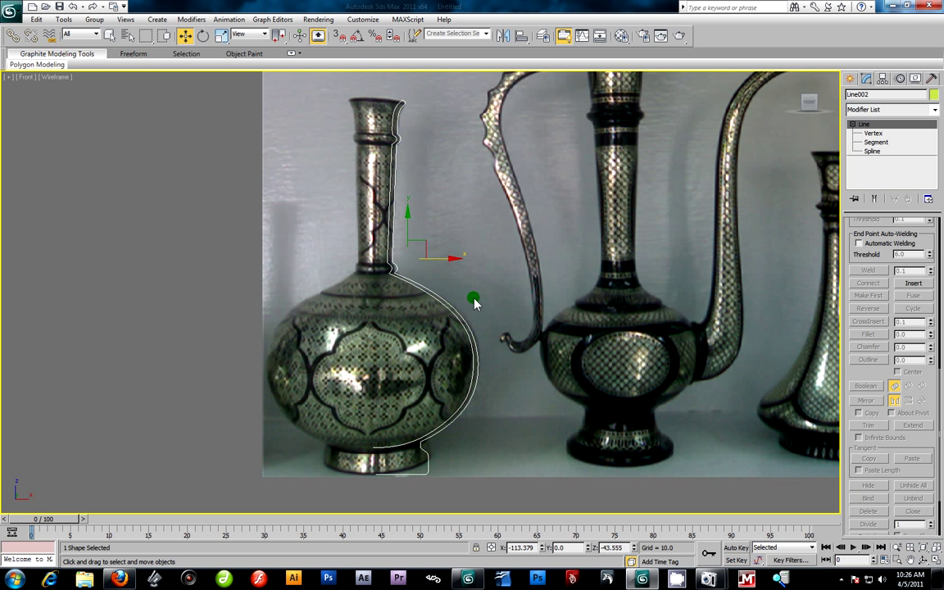
{"action": "middle_click_drag", "start_coordinate": [476, 303], "coordinate": [464, 326]}
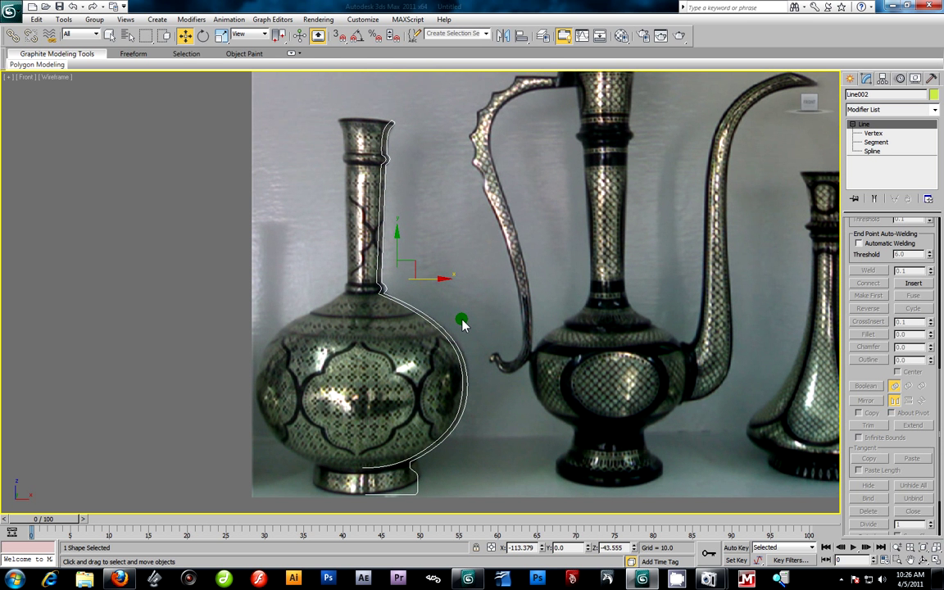
{"action": "left_click", "coordinate": [934, 109]}
{"action": "left_click_drag", "start_coordinate": [934, 109], "coordinate": [939, 244]}
{"action": "left_click", "coordinate": [865, 345]}
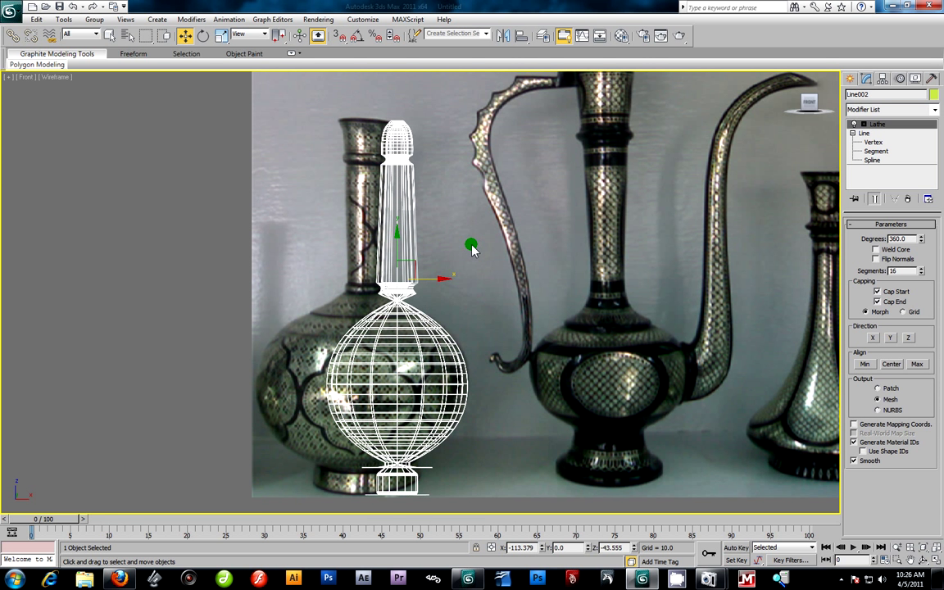
Move the Lathe axis along X to the centre line of the reference vase so the full body forms.
{"action": "key", "text": "alt+w"}
{"action": "left_click", "coordinate": [634, 375]}
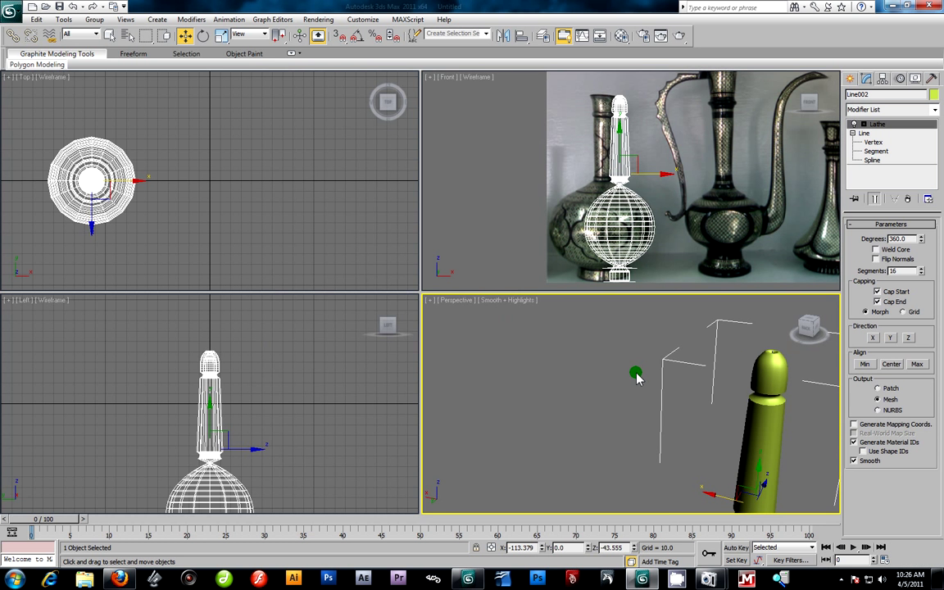
{"action": "key", "text": "alt+w"}
{"action": "middle_click_drag", "start_coordinate": [618, 409], "coordinate": [542, 307], "text": "alt"}
{"action": "left_click", "coordinate": [467, 281]}
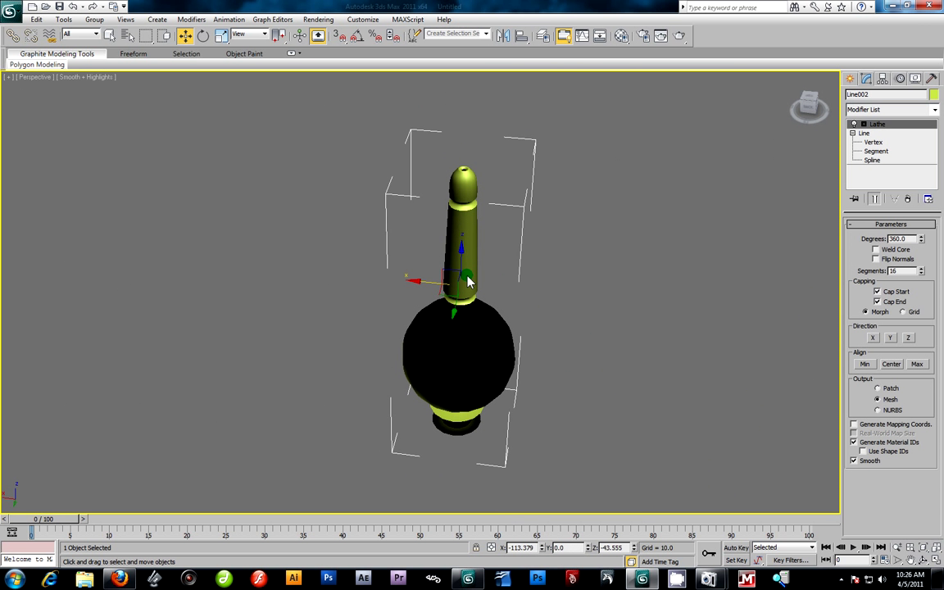
{"action": "key", "text": "alt+w"}
{"action": "right_click", "coordinate": [691, 184]}
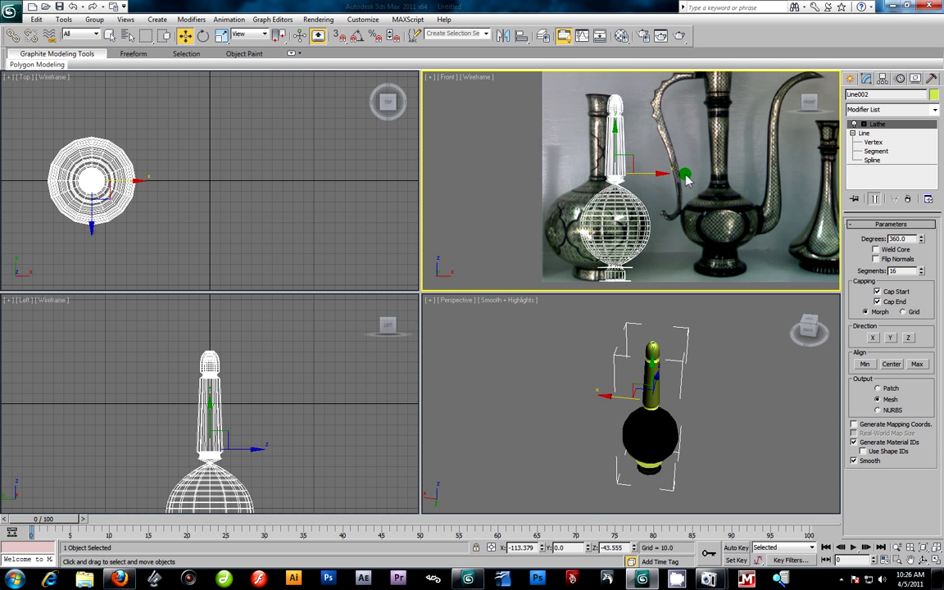
{"action": "left_click", "coordinate": [854, 123]}
{"action": "left_click", "coordinate": [879, 133]}
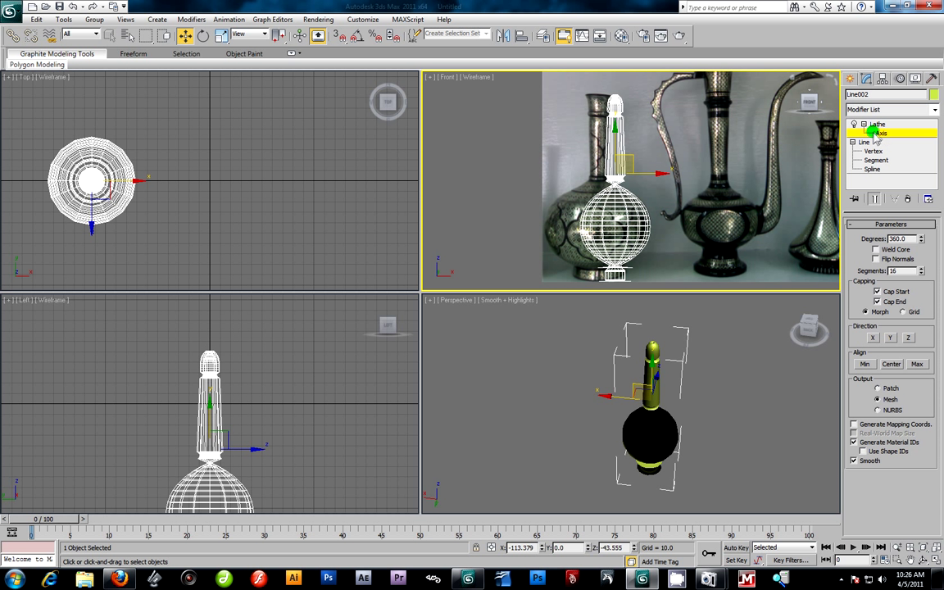
{"action": "mouse_move", "coordinate": [689, 169]}
{"action": "left_mouse_down"}
{"action": "mouse_move", "coordinate": [667, 154]}
{"action": "mouse_move", "coordinate": [644, 181]}
{"action": "left_mouse_up"}
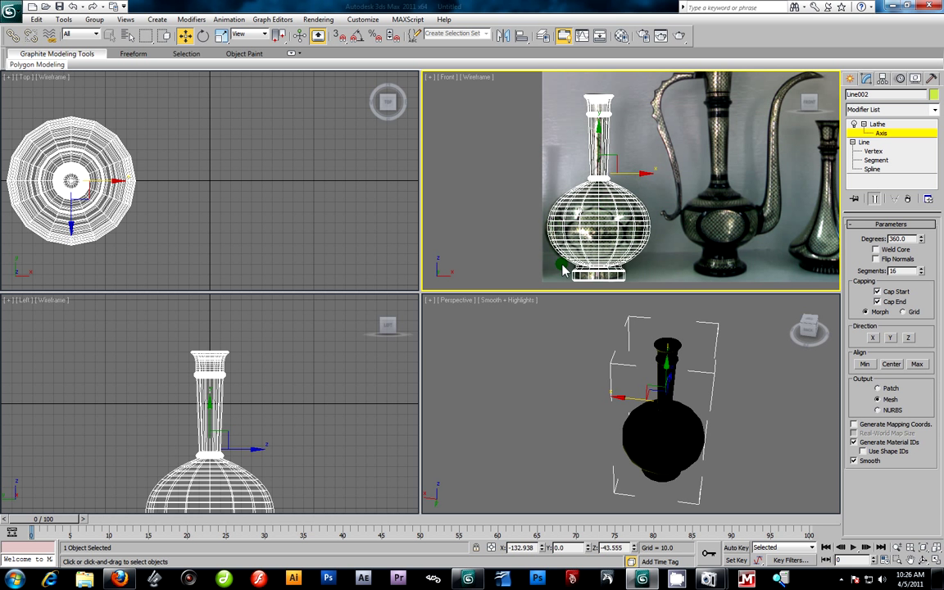
Flip the Lathe's normals and display edged faces on the vase in the perspective view.
{"action": "middle_click_drag", "start_coordinate": [738, 410], "coordinate": [699, 407]}
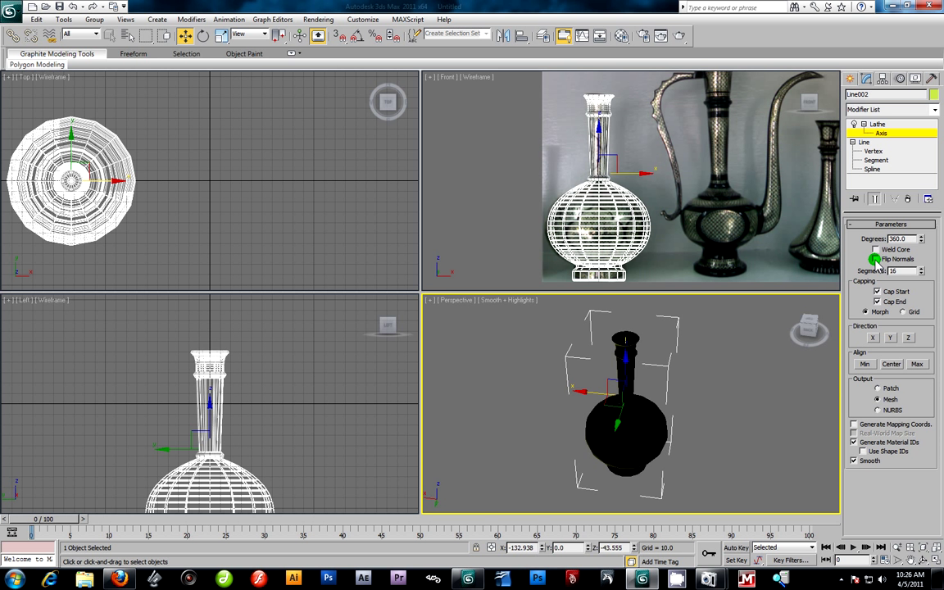
{"action": "left_click", "coordinate": [875, 259]}
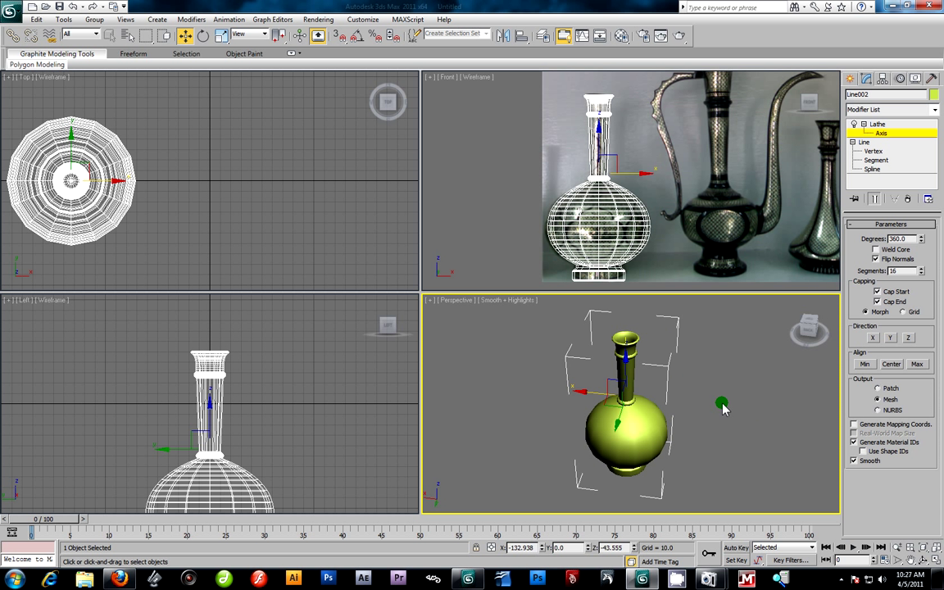
{"action": "key", "text": "F4"}
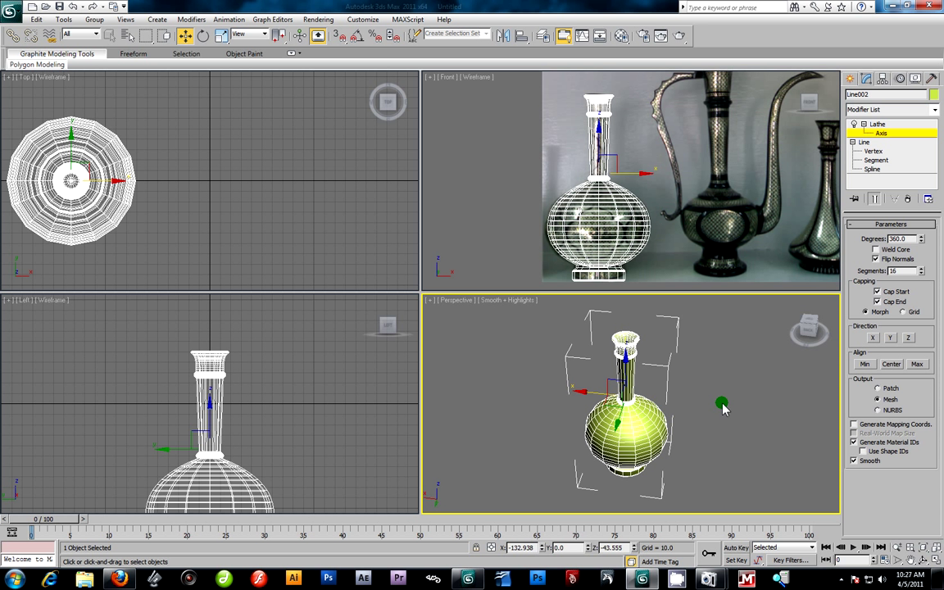
{"action": "middle_click_drag", "start_coordinate": [698, 396], "coordinate": [709, 399], "text": "alt"}
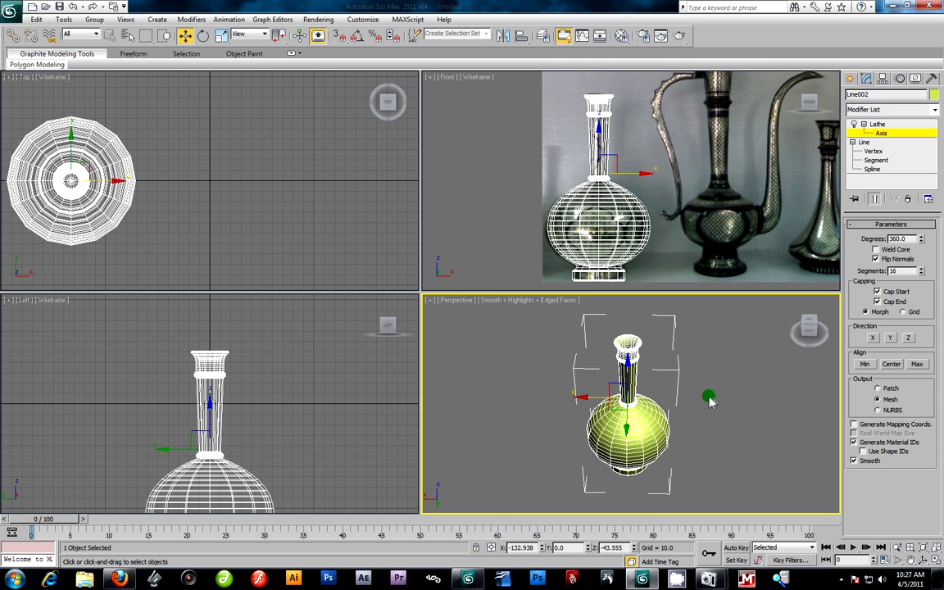
{"action": "key", "text": "alt+w"}
{"action": "scroll", "coordinate": [518, 388], "scroll_direction": "up", "scroll_amount": 3}
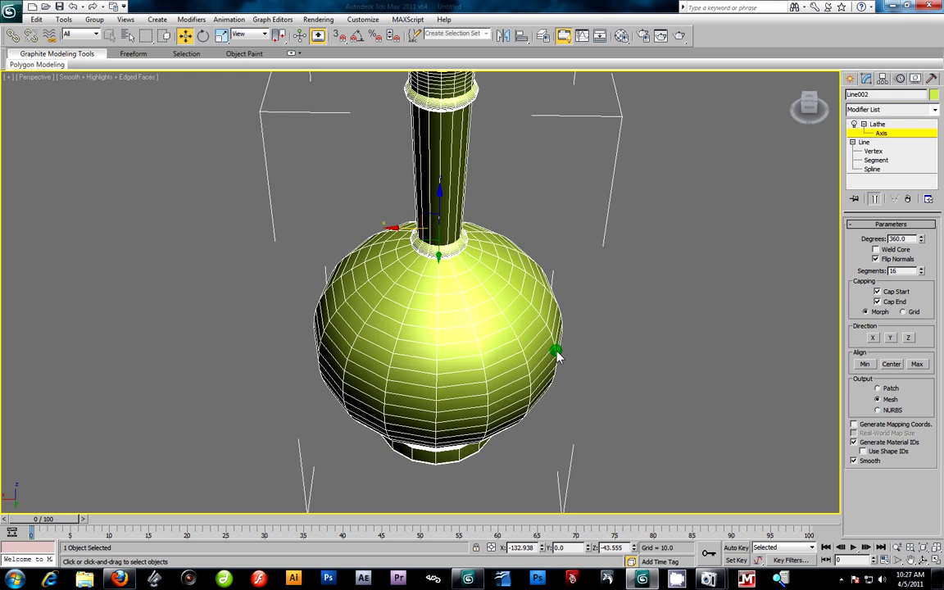
Try a low segment count on the Lathe and set the segments to 38 for a rounder vase.
{"action": "left_click", "coordinate": [897, 546]}
{"action": "left_click_drag", "start_coordinate": [561, 360], "coordinate": [561, 328]}
{"action": "scroll", "coordinate": [562, 329], "scroll_direction": "down", "scroll_amount": 4}
{"action": "middle_click_drag", "start_coordinate": [562, 329], "coordinate": [596, 312], "text": "alt"}
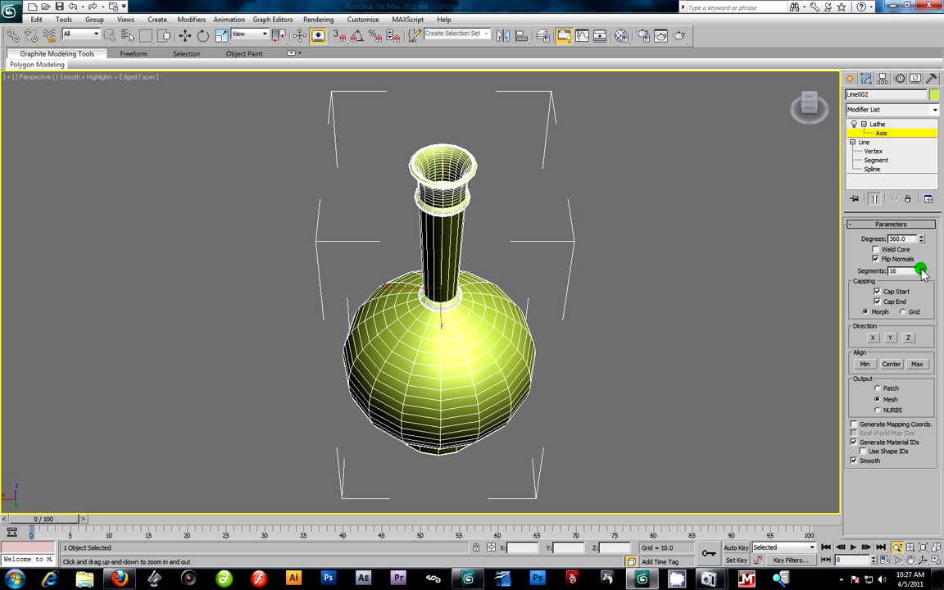
{"action": "left_click_drag", "start_coordinate": [921, 271], "coordinate": [924, 119]}
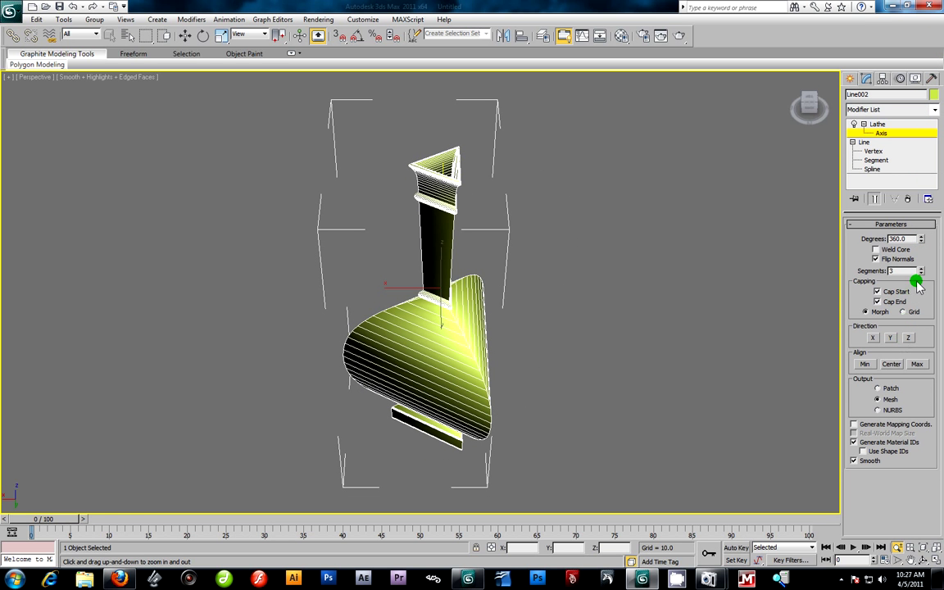
{"action": "left_click_drag", "start_coordinate": [922, 277], "coordinate": [918, 240]}
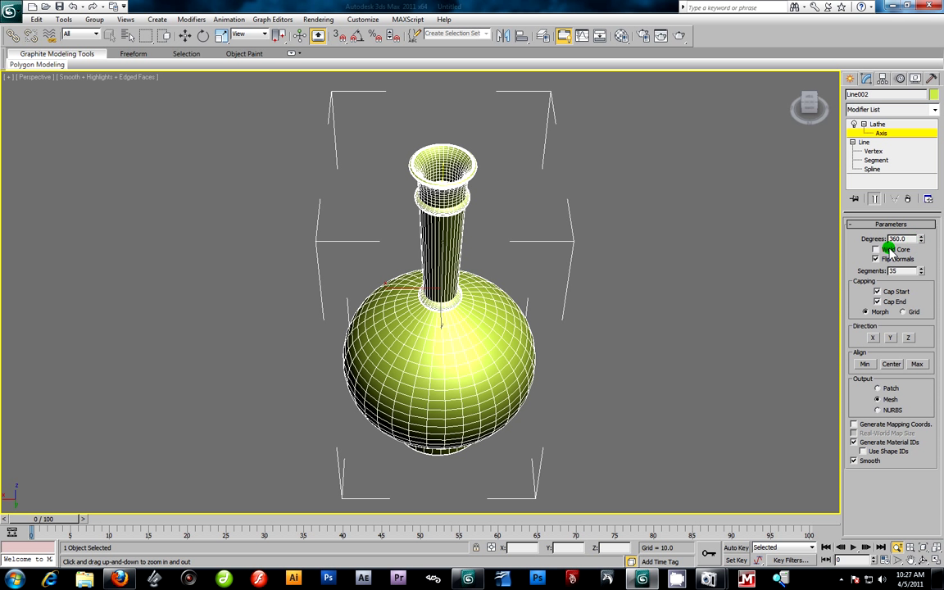
{"action": "left_click_drag", "start_coordinate": [919, 273], "coordinate": [919, 269]}
{"action": "middle_click_drag", "start_coordinate": [501, 374], "coordinate": [477, 362], "text": "alt"}
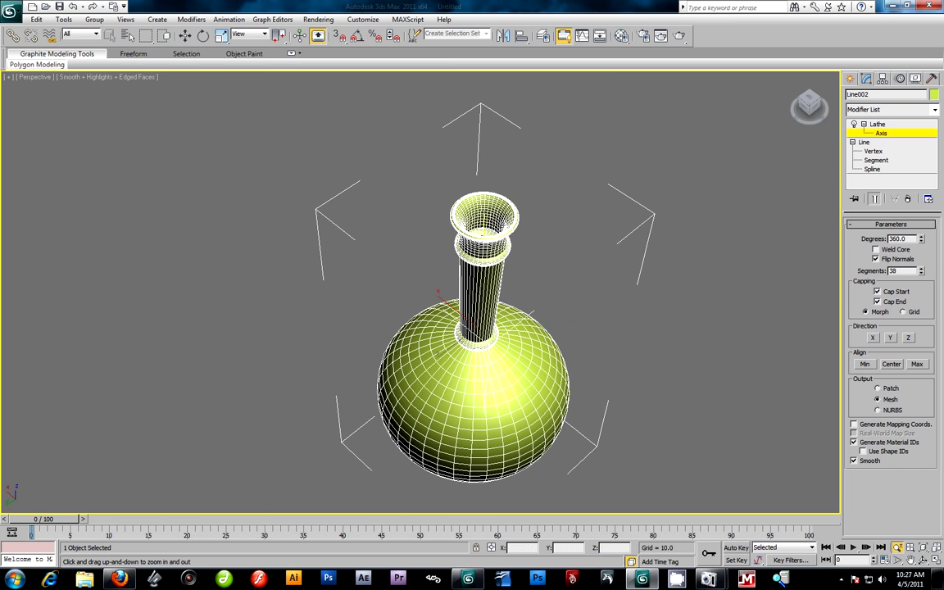
Try a different sweep angle on the Lathe, restore 360 degrees and inspect the vase all around.
{"action": "left_click", "coordinate": [921, 239]}
{"action": "left_click_drag", "start_coordinate": [921, 238], "coordinate": [836, 289]}
{"action": "middle_click_drag", "start_coordinate": [631, 291], "coordinate": [558, 328], "text": "alt"}
{"action": "middle_click_drag", "start_coordinate": [510, 185], "coordinate": [541, 203], "text": "alt"}
{"action": "middle_click_drag", "start_coordinate": [603, 255], "coordinate": [602, 279], "text": "alt"}
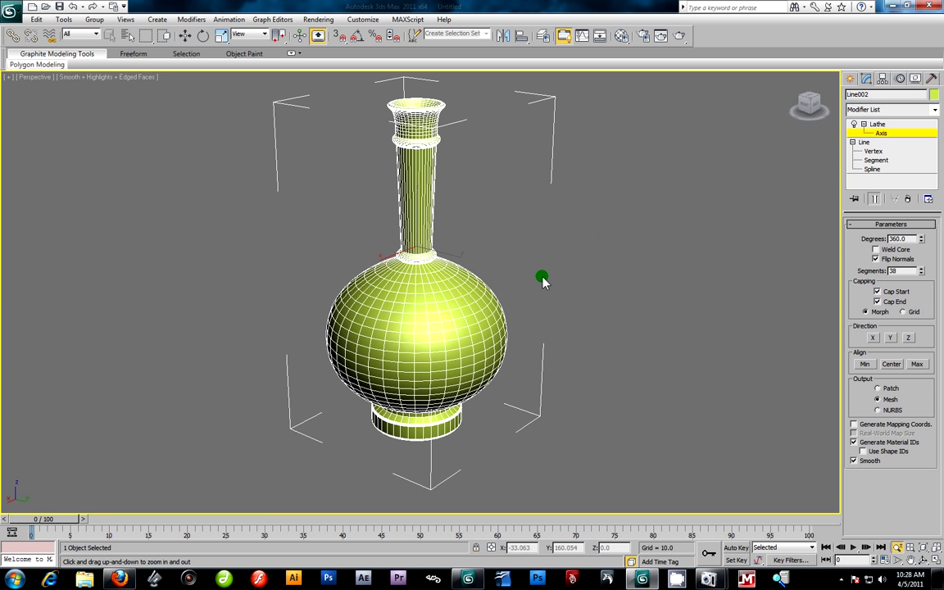
{"action": "middle_click_drag", "start_coordinate": [592, 267], "coordinate": [561, 265], "text": "alt"}
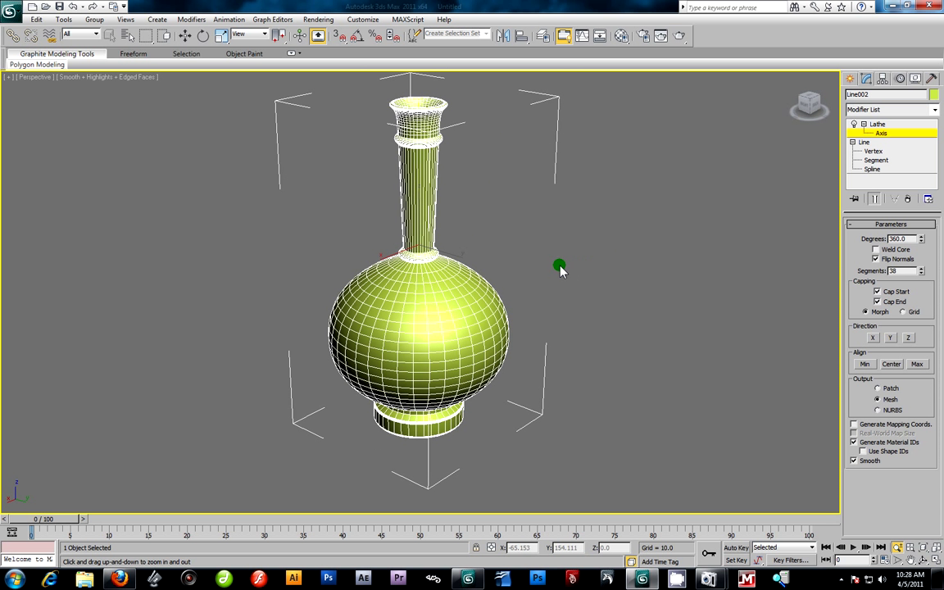
Try the X direction for the Lathe and set its direction back to Y.
{"action": "left_click", "coordinate": [871, 337]}
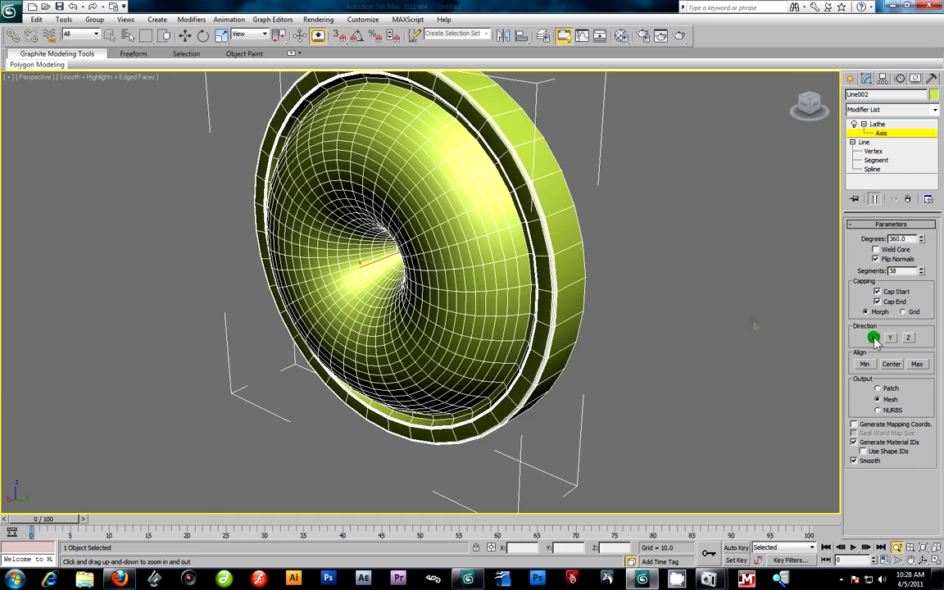
{"action": "middle_click_drag", "start_coordinate": [616, 284], "coordinate": [615, 257], "text": "alt"}
{"action": "left_click", "coordinate": [891, 337]}
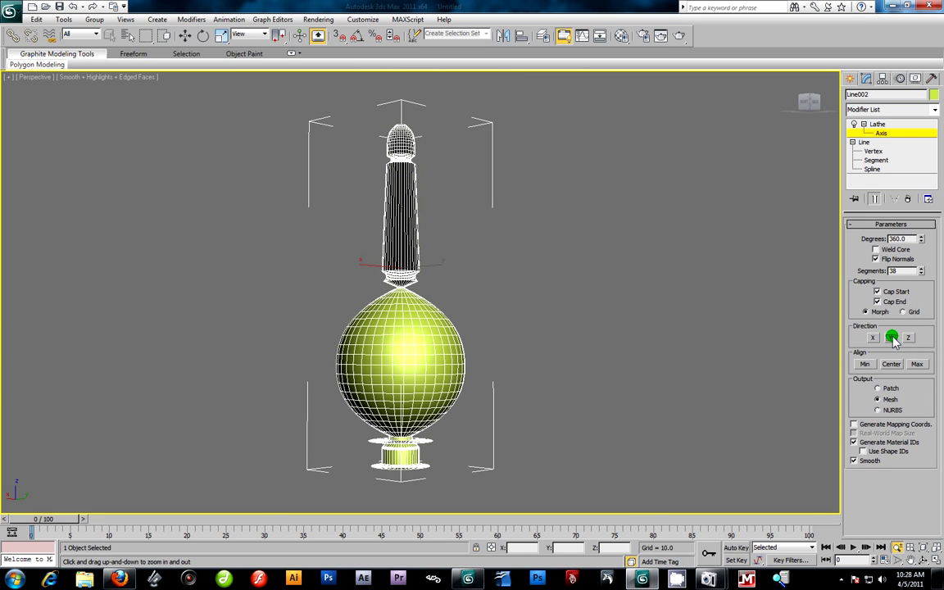
Try the Z and X directions for the Lathe, return to Y, and try the Min, Center and Max alignments.
{"action": "left_click", "coordinate": [904, 339]}
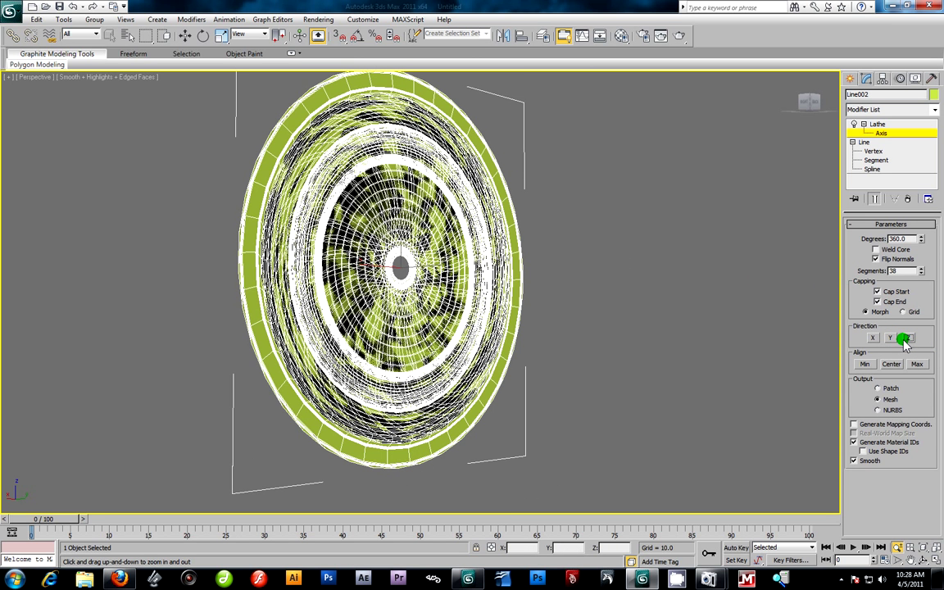
{"action": "left_click", "coordinate": [873, 337]}
{"action": "left_click", "coordinate": [891, 339]}
{"action": "left_click", "coordinate": [864, 364]}
{"action": "left_click", "coordinate": [891, 364]}
{"action": "left_click", "coordinate": [916, 364]}
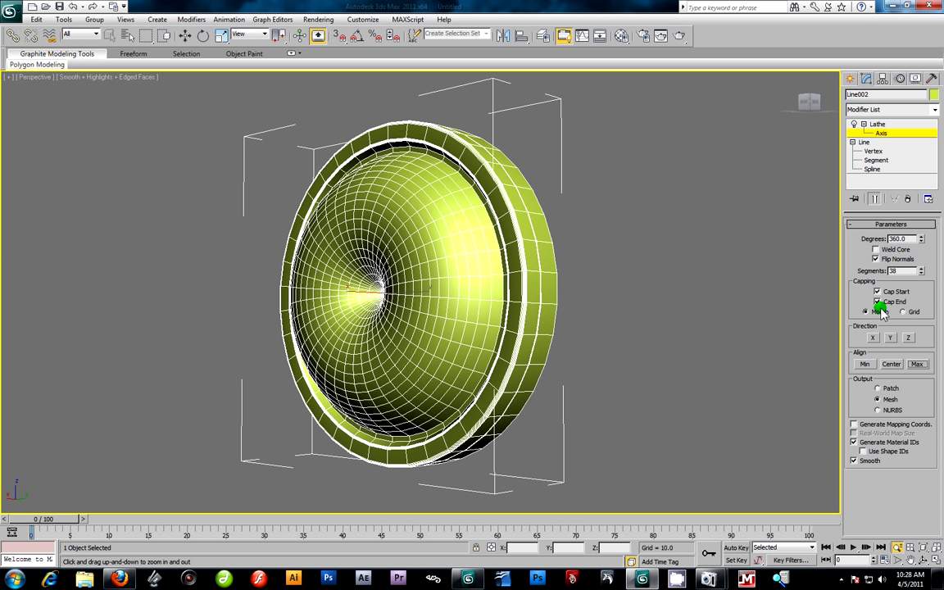
Delete the Lathe modifier from the vase profile and apply a new Lathe to the line.
{"action": "left_click", "coordinate": [881, 132]}
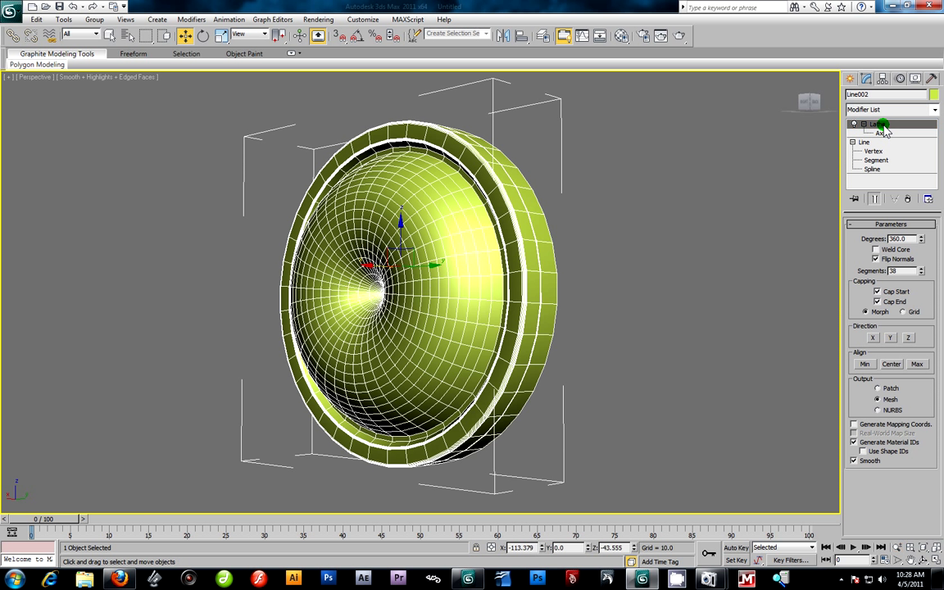
{"action": "right_click", "coordinate": [877, 129]}
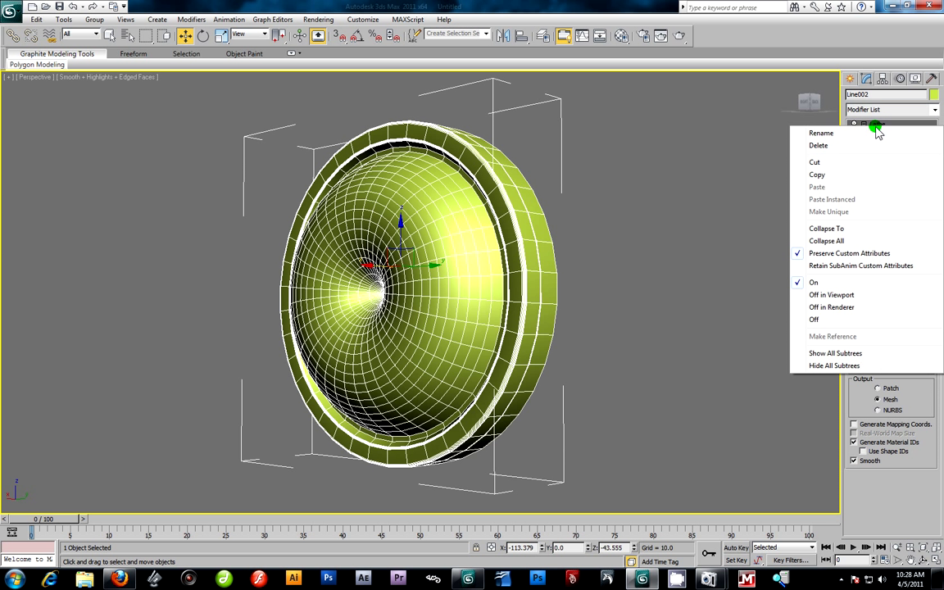
{"action": "left_click", "coordinate": [836, 145]}
{"action": "middle_click_drag", "start_coordinate": [463, 260], "coordinate": [575, 273], "text": "alt"}
{"action": "left_click", "coordinate": [891, 109]}
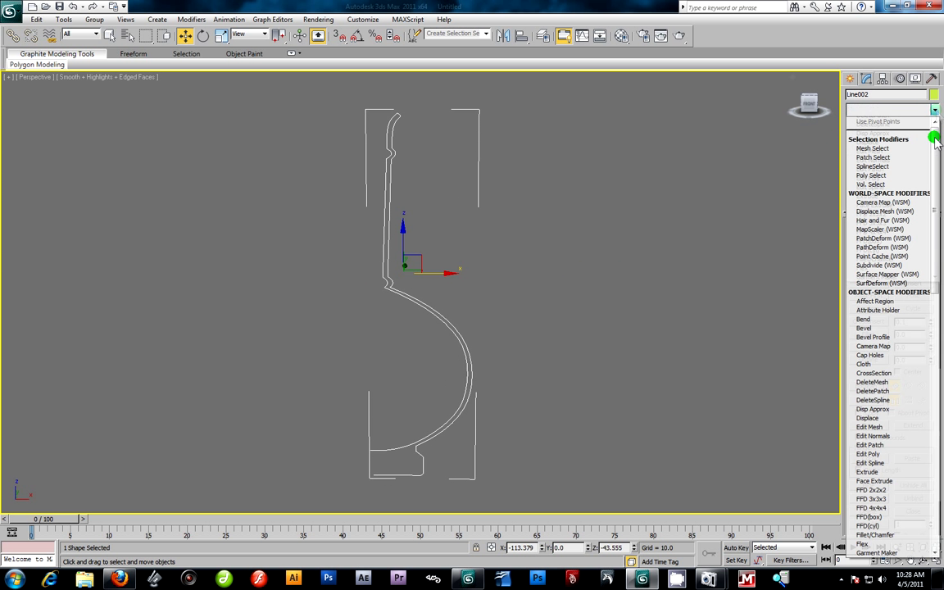
{"action": "left_click_drag", "start_coordinate": [934, 199], "coordinate": [938, 370]}
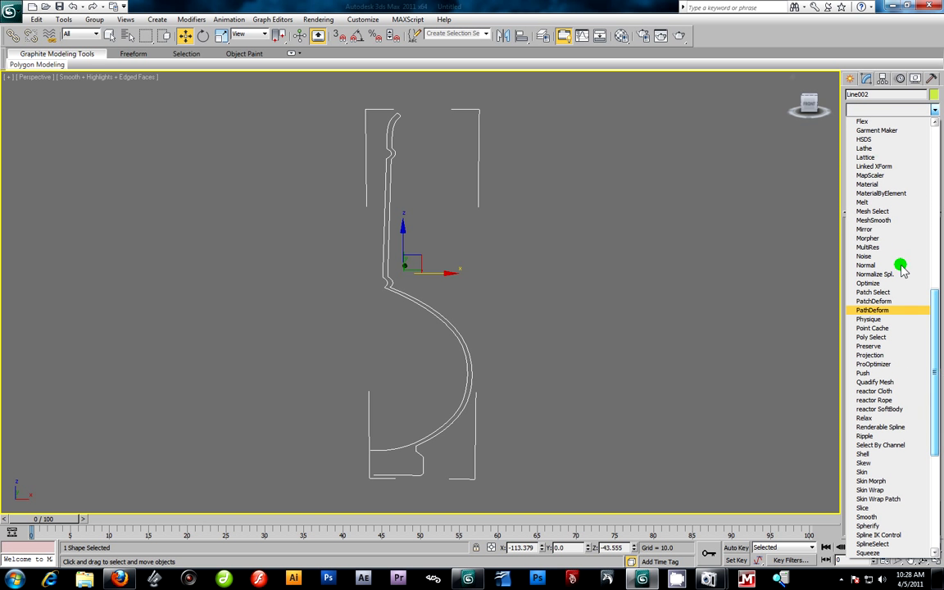
{"action": "left_click", "coordinate": [869, 147]}
{"action": "double_click", "coordinate": [880, 124]}
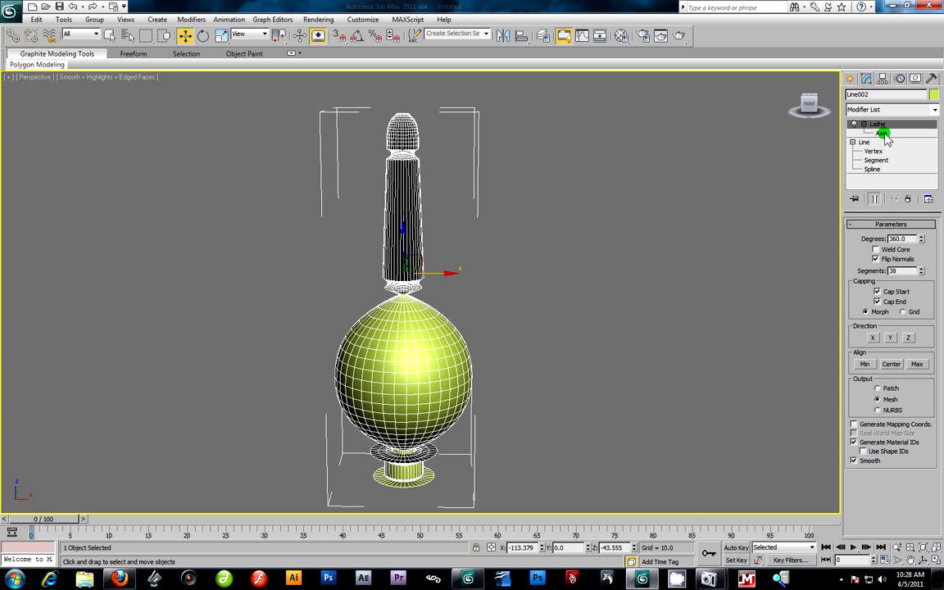
Move the Lathe axis along X until the vase's width matches the reference photo, with the profile object at about X -132.6.
{"action": "left_click", "coordinate": [881, 133]}
{"action": "left_click", "coordinate": [865, 123]}
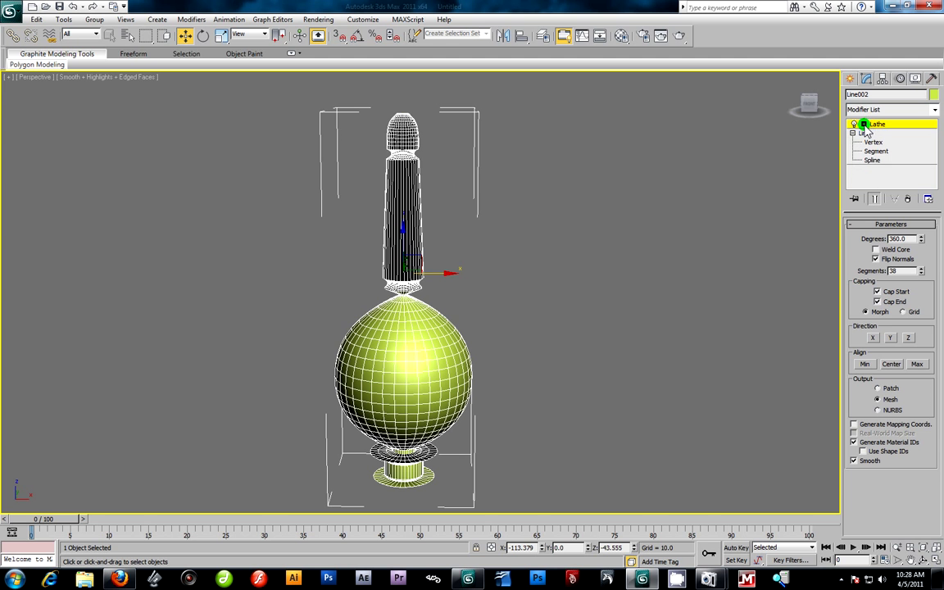
{"action": "left_click", "coordinate": [887, 133]}
{"action": "left_click", "coordinate": [881, 132]}
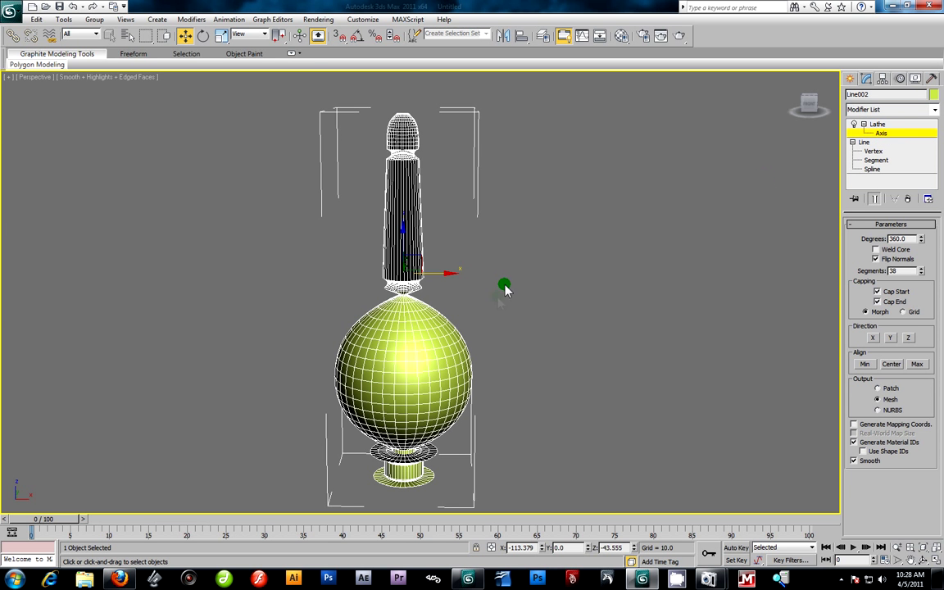
{"action": "left_click_drag", "start_coordinate": [449, 273], "coordinate": [420, 281]}
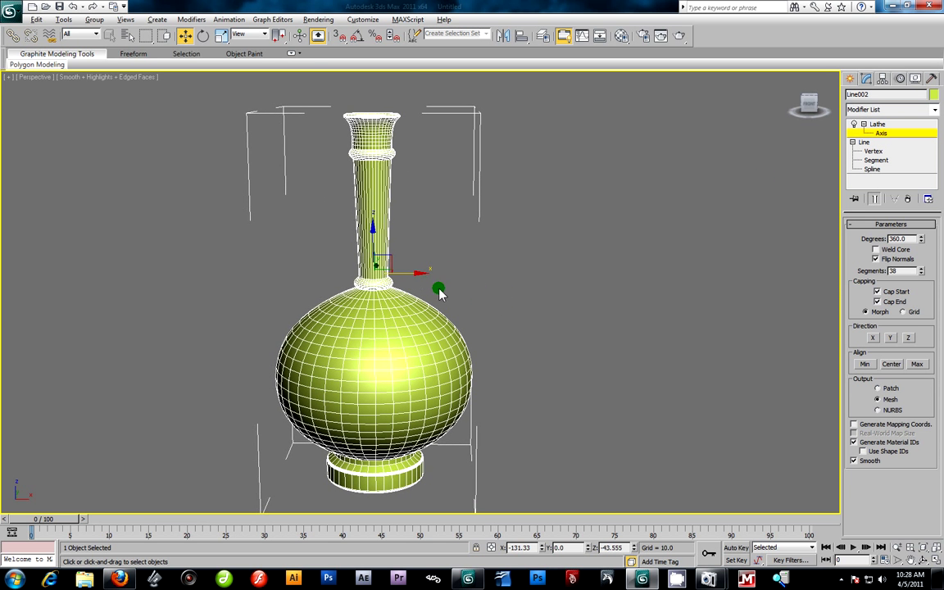
{"action": "key", "text": "alt+w"}
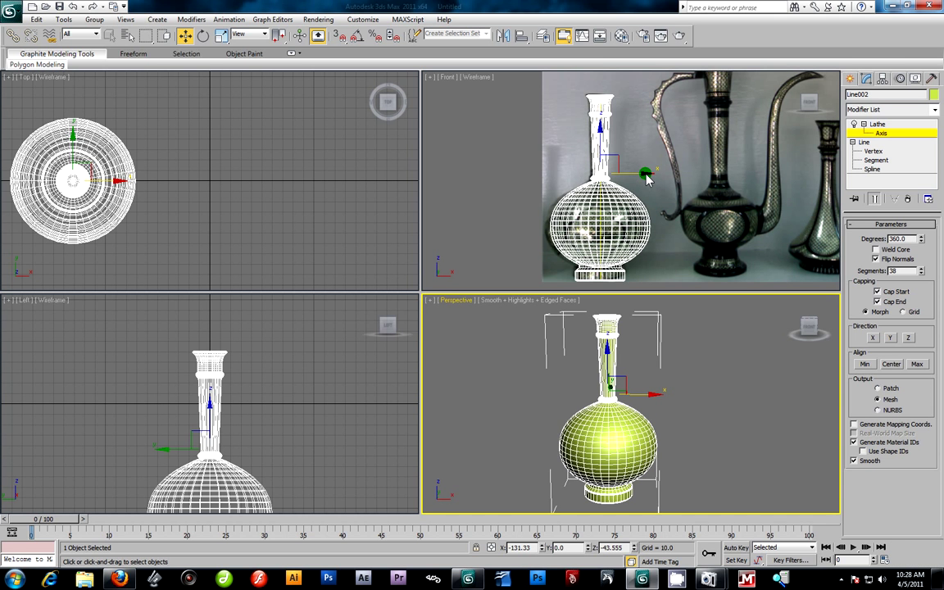
{"action": "left_click", "coordinate": [646, 177]}
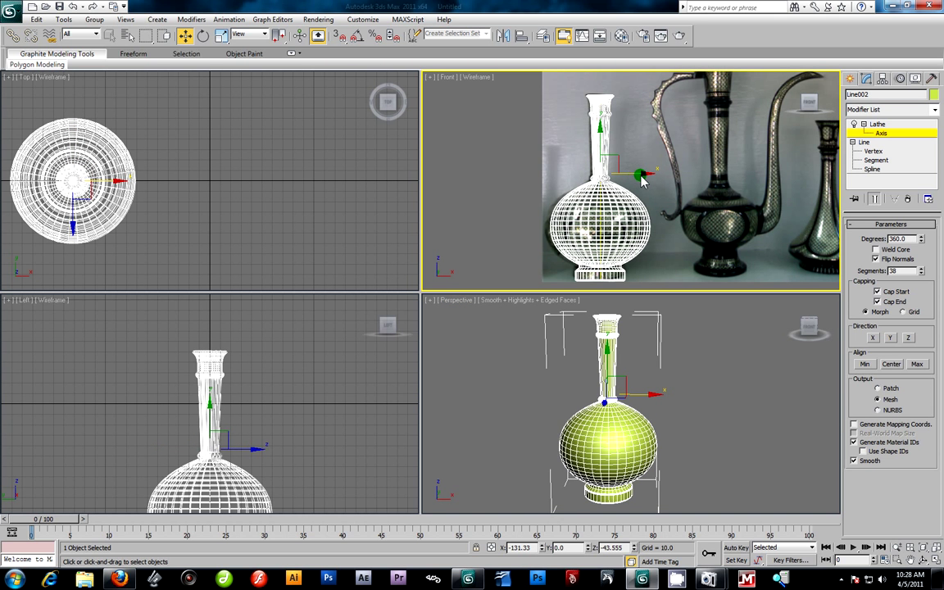
{"action": "mouse_move", "coordinate": [641, 178]}
{"action": "left_mouse_down"}
{"action": "mouse_move", "coordinate": [625, 177]}
{"action": "mouse_move", "coordinate": [646, 181]}
{"action": "left_mouse_up"}
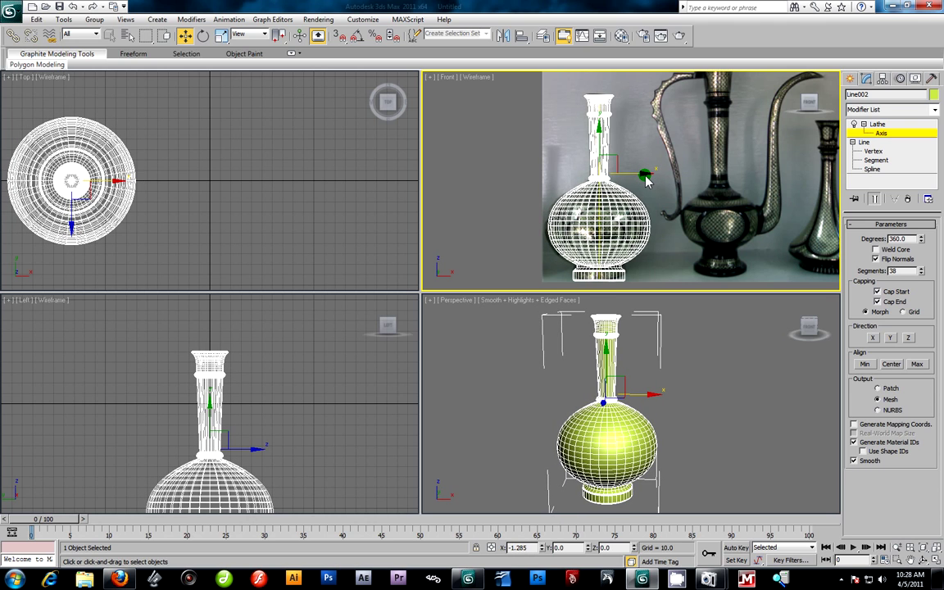
Check the underside of the vase in perspective and nudge the Lathe axis along Y to about 0.04.
{"action": "middle_click_drag", "start_coordinate": [686, 370], "coordinate": [672, 390], "text": "alt"}
{"action": "key", "text": "alt+w"}
{"action": "middle_click_drag", "start_coordinate": [593, 357], "coordinate": [578, 320], "text": "alt"}
{"action": "middle_click_drag", "start_coordinate": [939, 277], "coordinate": [514, 344], "text": "alt"}
{"action": "scroll", "coordinate": [514, 344], "scroll_direction": "up", "scroll_amount": 5}
{"action": "middle_click_drag", "start_coordinate": [523, 379], "coordinate": [542, 322], "text": "alt"}
{"action": "scroll", "coordinate": [542, 321], "scroll_direction": "up", "scroll_amount": 5}
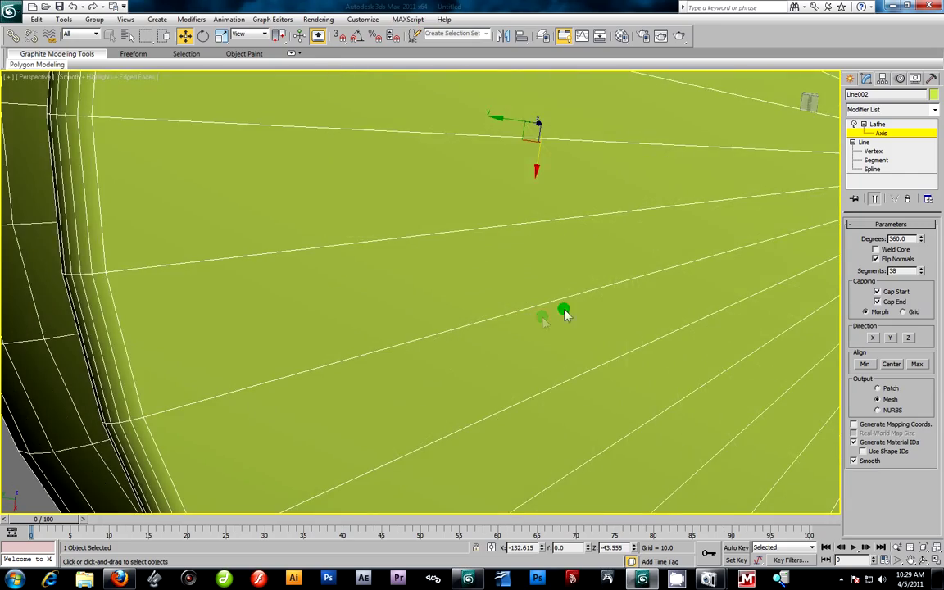
{"action": "scroll", "coordinate": [564, 311], "scroll_direction": "down", "scroll_amount": 3}
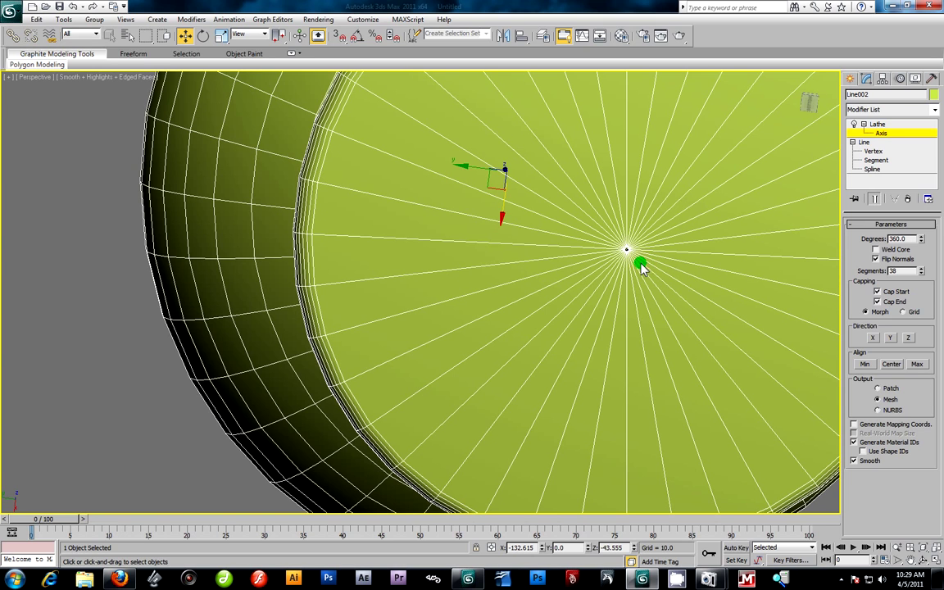
{"action": "left_click_drag", "start_coordinate": [480, 174], "coordinate": [479, 175]}
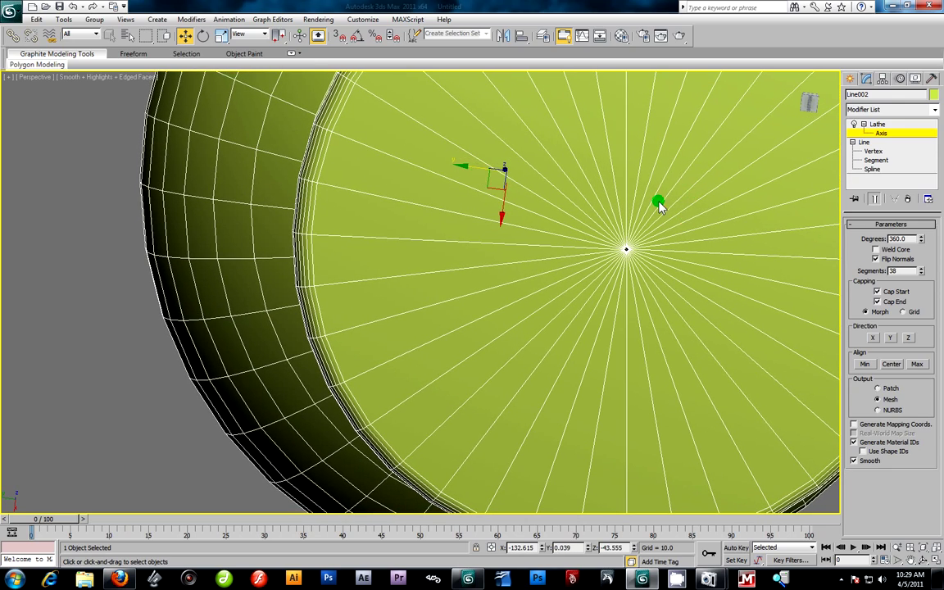
{"action": "scroll", "coordinate": [590, 189], "scroll_direction": "down", "scroll_amount": 8}
{"action": "middle_click_drag", "start_coordinate": [558, 185], "coordinate": [507, 287], "text": "alt"}
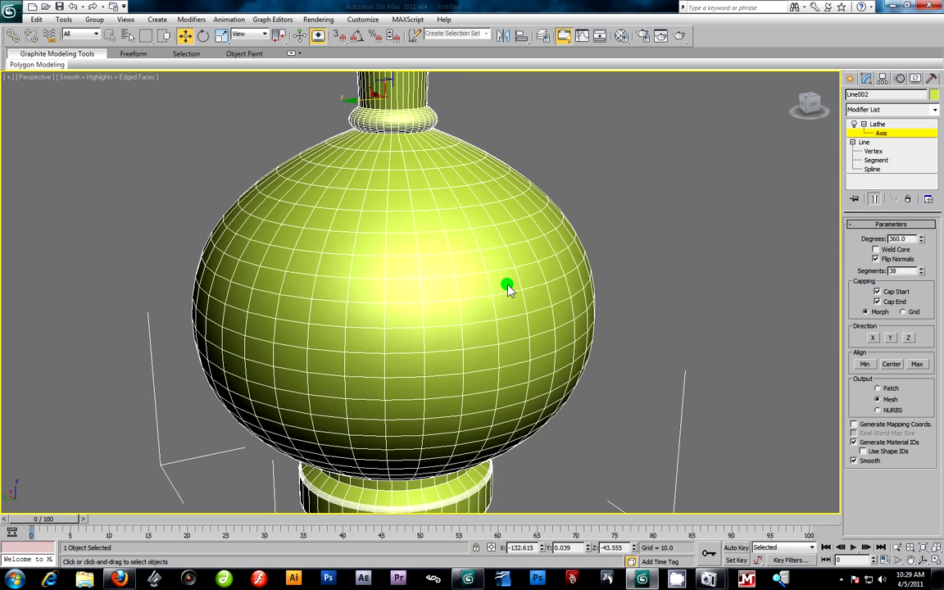
Enter vertex editing of the profile line in the front view with the Lathe's end result shown, selecting the body's upper curve vertices.
{"action": "key", "text": "alt+w"}
{"action": "middle_click_drag", "start_coordinate": [661, 215], "coordinate": [549, 332]}
{"action": "key", "text": "alt+w"}
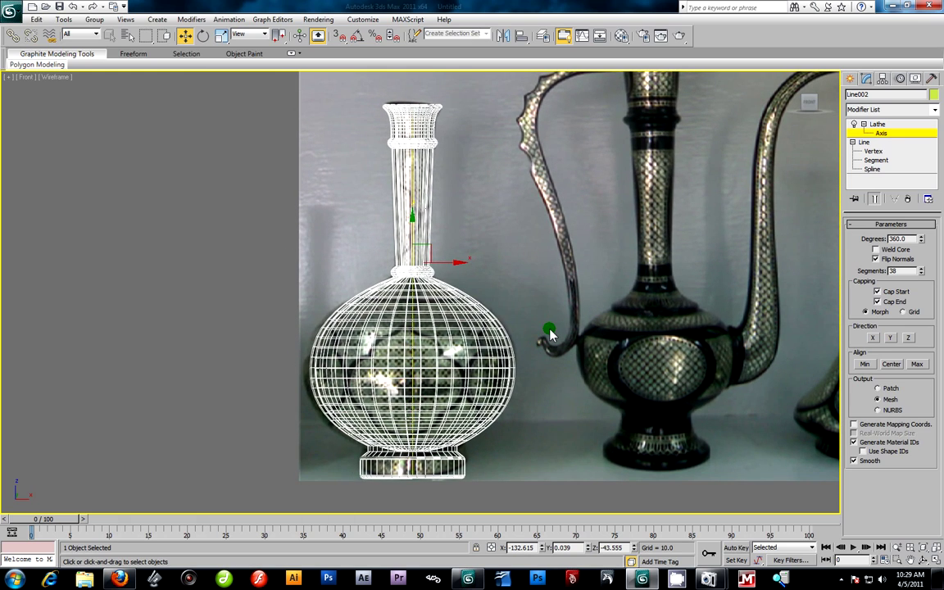
{"action": "key", "text": "alt+w"}
{"action": "key", "text": "alt+w"}
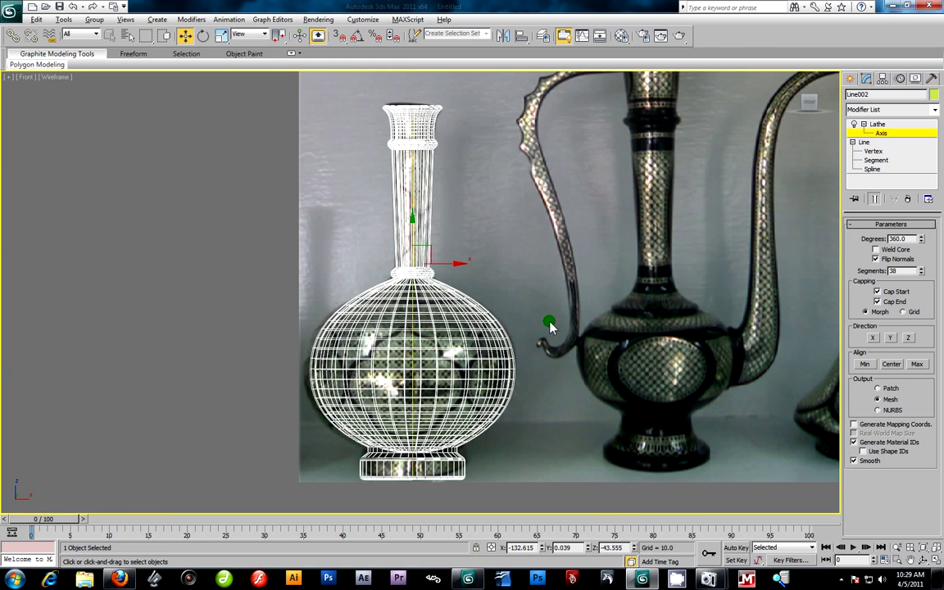
{"action": "middle_click_drag", "start_coordinate": [549, 326], "coordinate": [601, 301]}
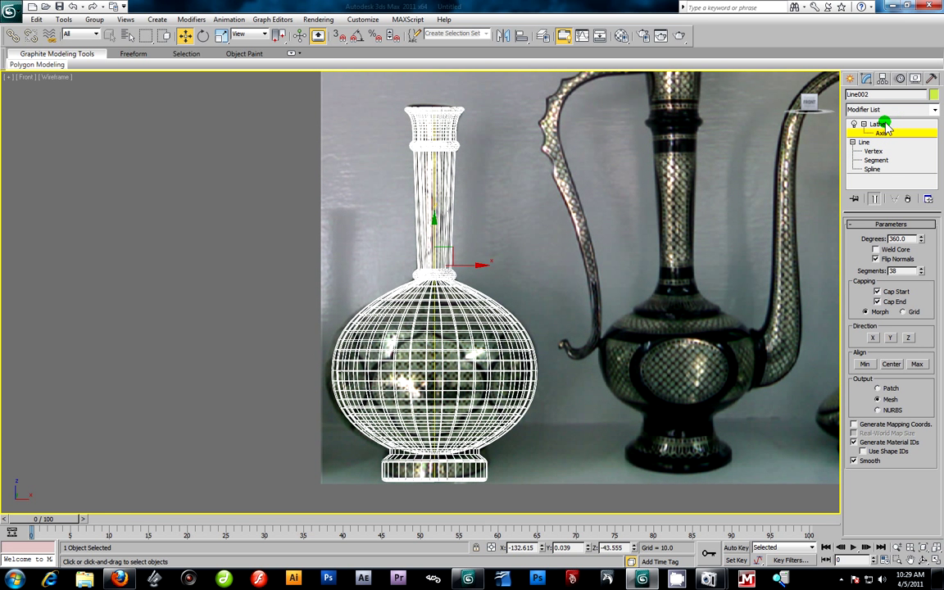
{"action": "left_click", "coordinate": [874, 152]}
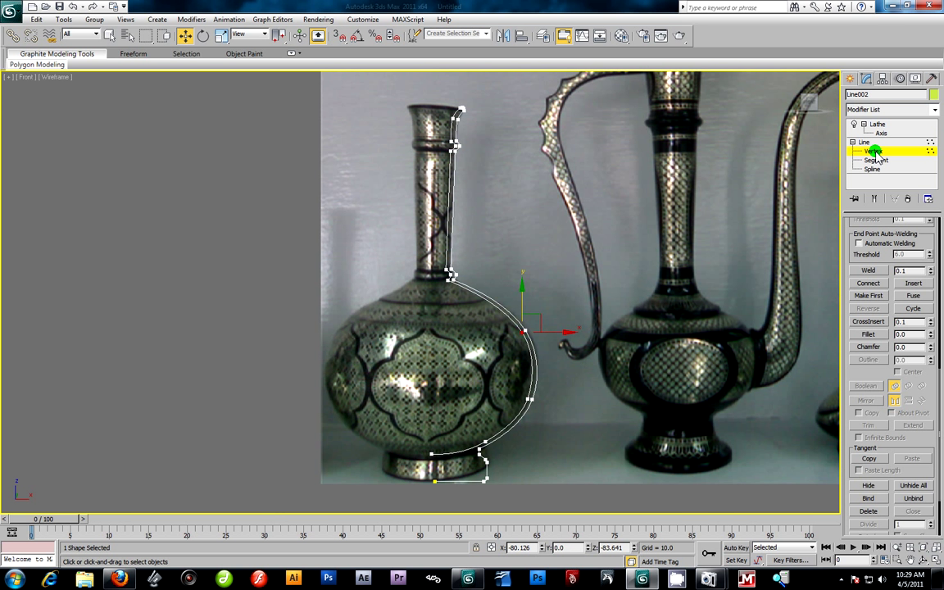
{"action": "left_click", "coordinate": [874, 199]}
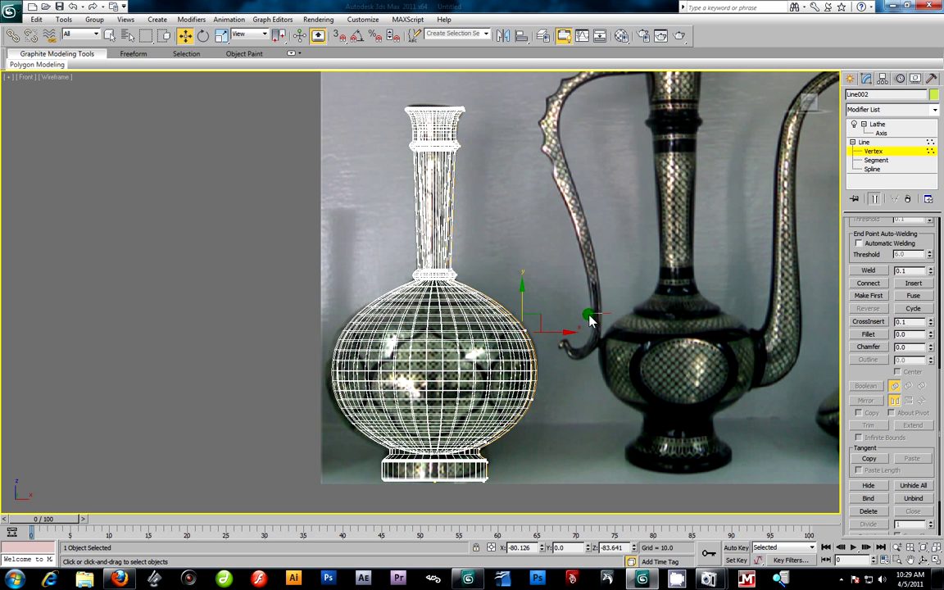
{"action": "left_click_drag", "start_coordinate": [533, 331], "coordinate": [551, 321]}
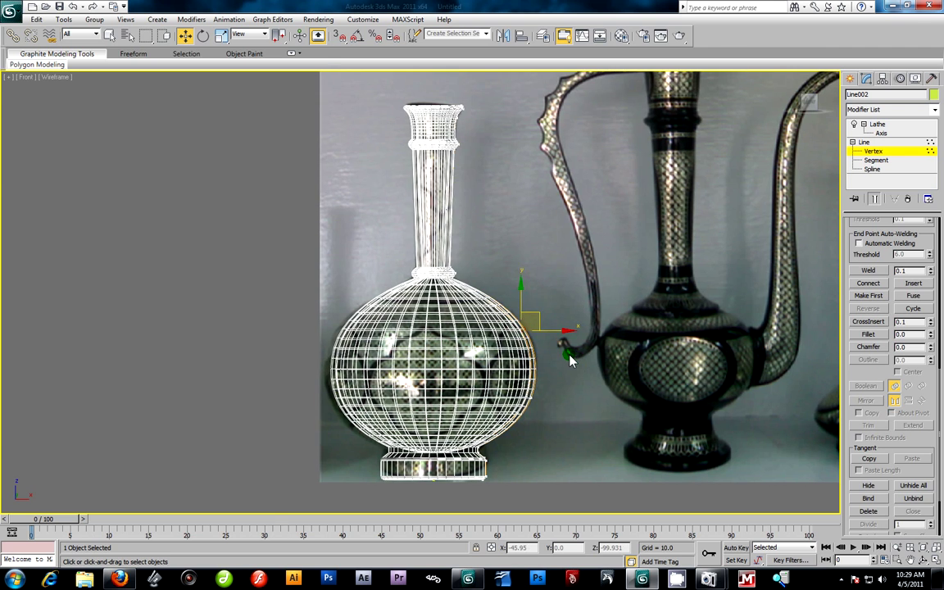
Hide the Lathe's end result and try refining the body's outer and inner curves with a vertex each at the widest part.
{"action": "middle_click_drag", "start_coordinate": [582, 364], "coordinate": [527, 326]}
{"action": "scroll", "coordinate": [527, 326], "scroll_direction": "up", "scroll_amount": 3}
{"action": "left_click", "coordinate": [874, 200]}
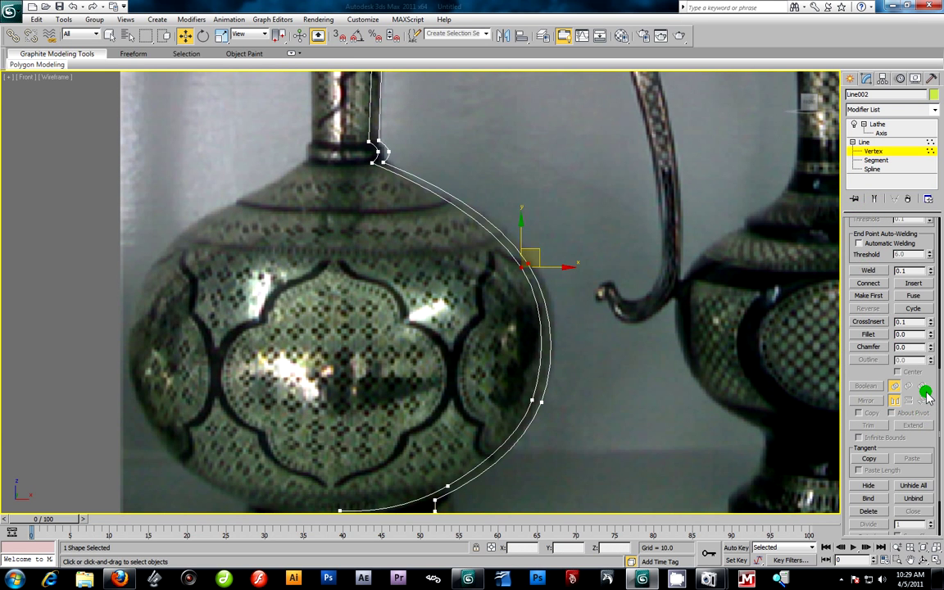
{"action": "scroll", "coordinate": [936, 388], "scroll_direction": "up", "scroll_amount": 5}
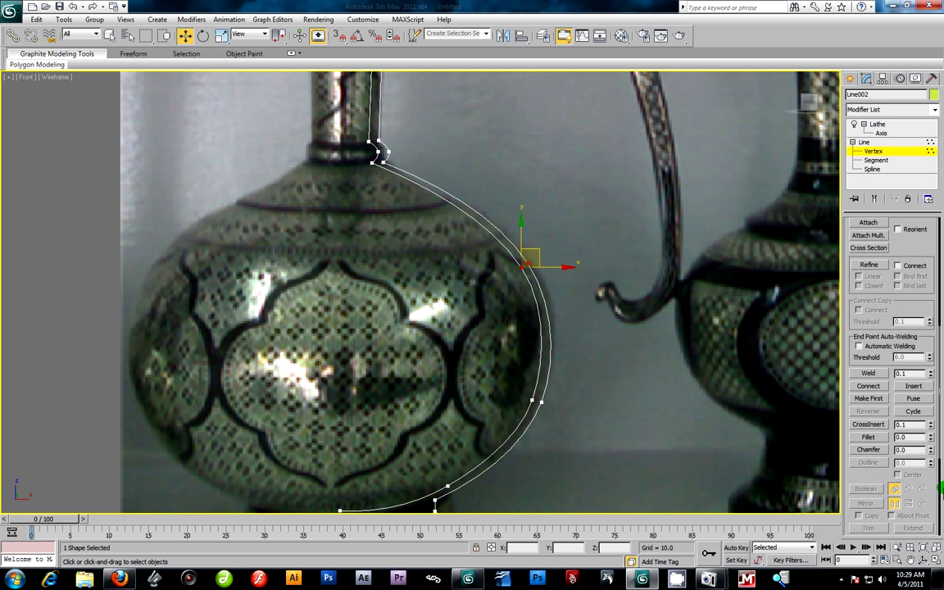
{"action": "left_click", "coordinate": [882, 266]}
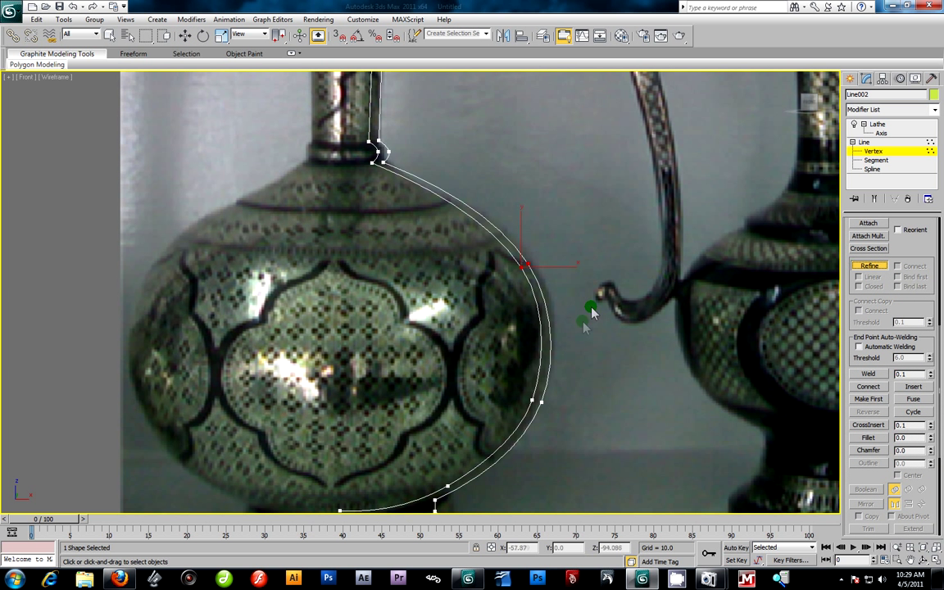
{"action": "left_click", "coordinate": [549, 336]}
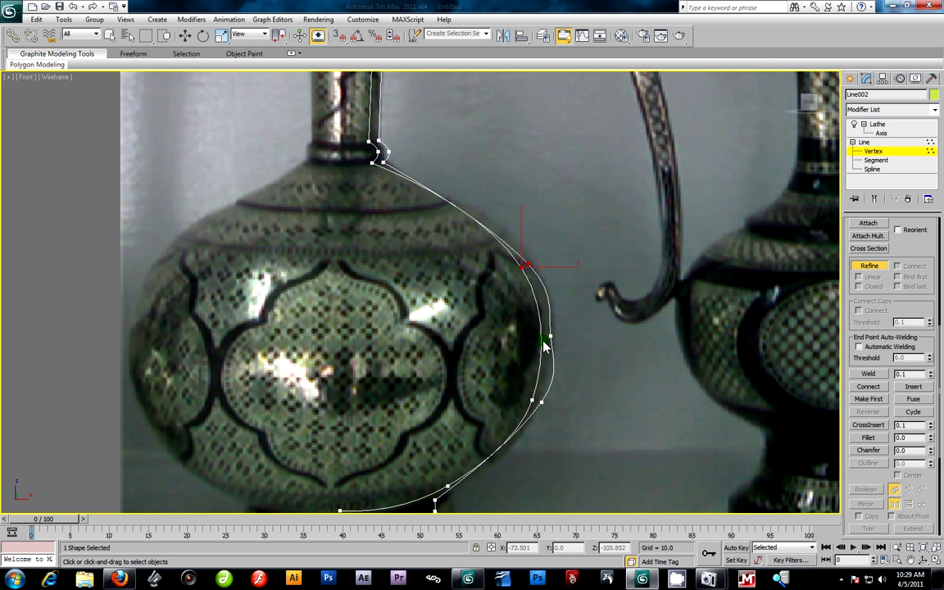
Try moving the two added body vertices outward, and undo both the move and the refinement.
{"action": "left_click", "coordinate": [186, 36]}
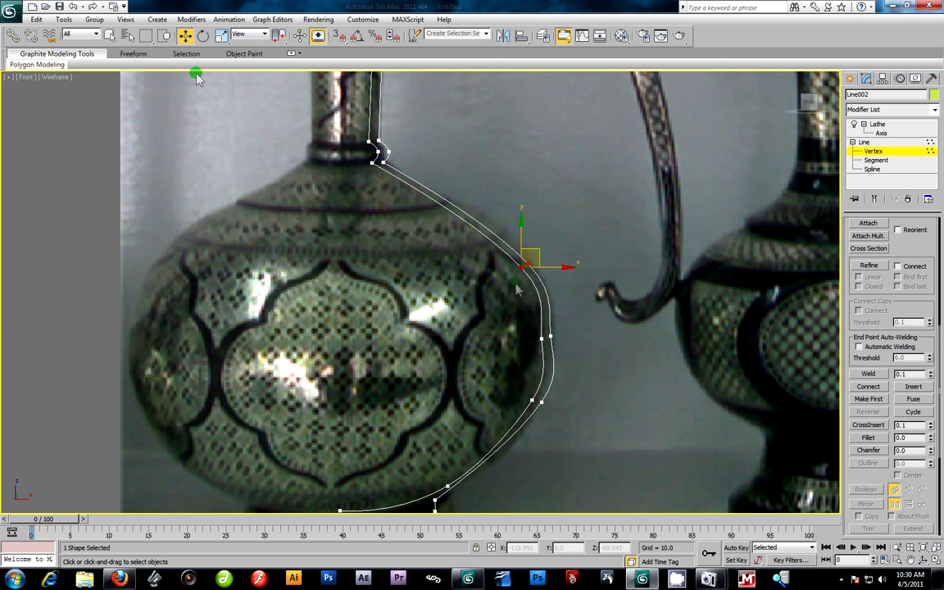
{"action": "left_click", "coordinate": [550, 336]}
{"action": "left_click_drag", "start_coordinate": [586, 343], "coordinate": [639, 344]}
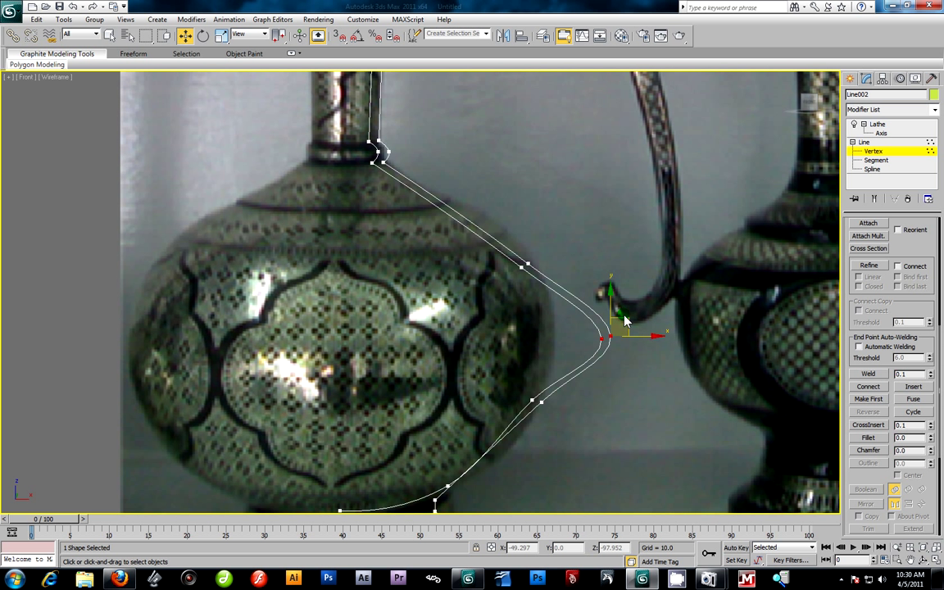
{"action": "key", "text": "ctrl+z"}
{"action": "key", "text": "ctrl+z"}
{"action": "key", "text": "ctrl+z"}
{"action": "key", "text": "ctrl+z"}
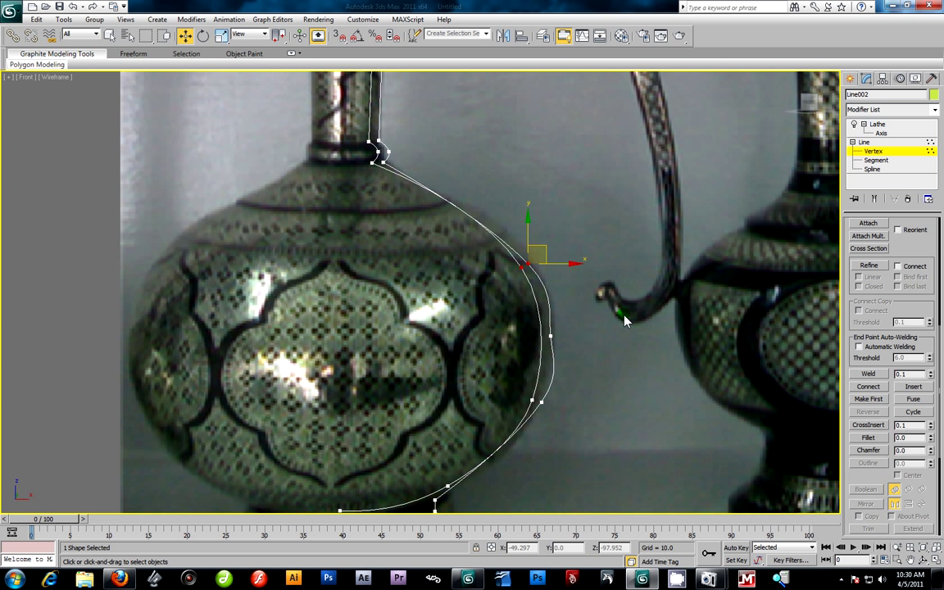
{"action": "left_click", "coordinate": [870, 266]}
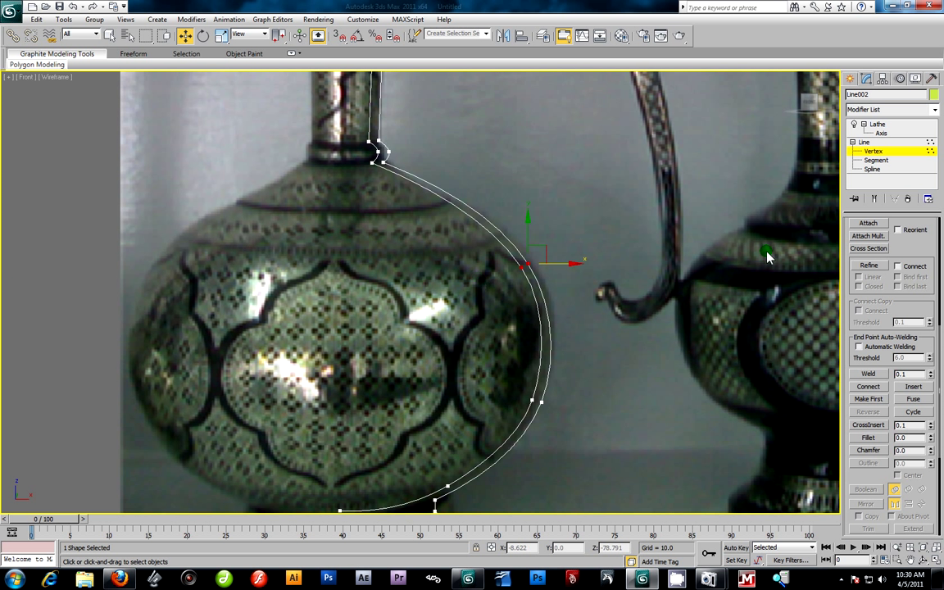
Redisplay the Lathe's end result while staying at the profile line's vertex level.
{"action": "scroll", "coordinate": [930, 277], "scroll_direction": "up", "scroll_amount": 2}
{"action": "scroll", "coordinate": [930, 277], "scroll_direction": "up", "scroll_amount": 8}
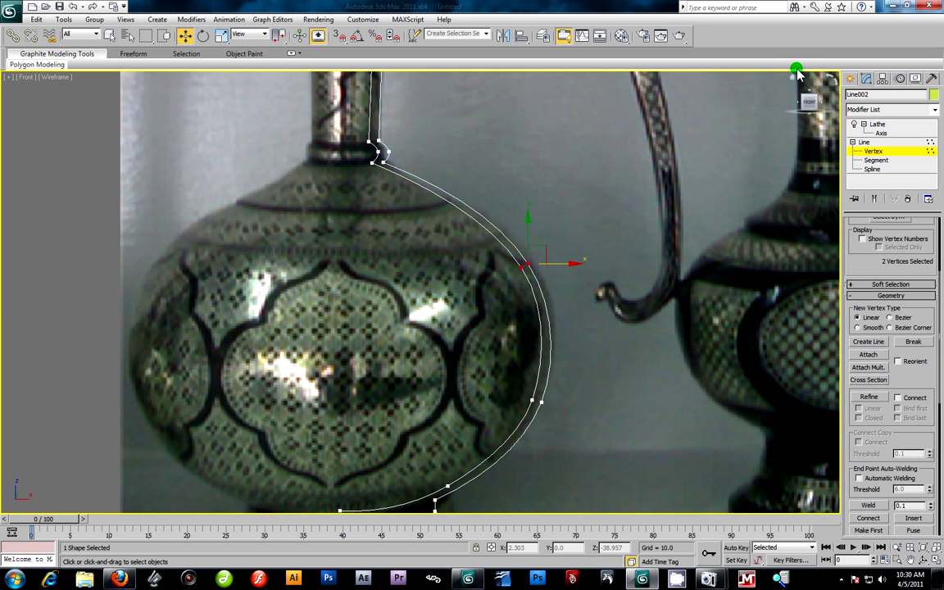
{"action": "left_click", "coordinate": [879, 152]}
{"action": "left_click", "coordinate": [875, 199]}
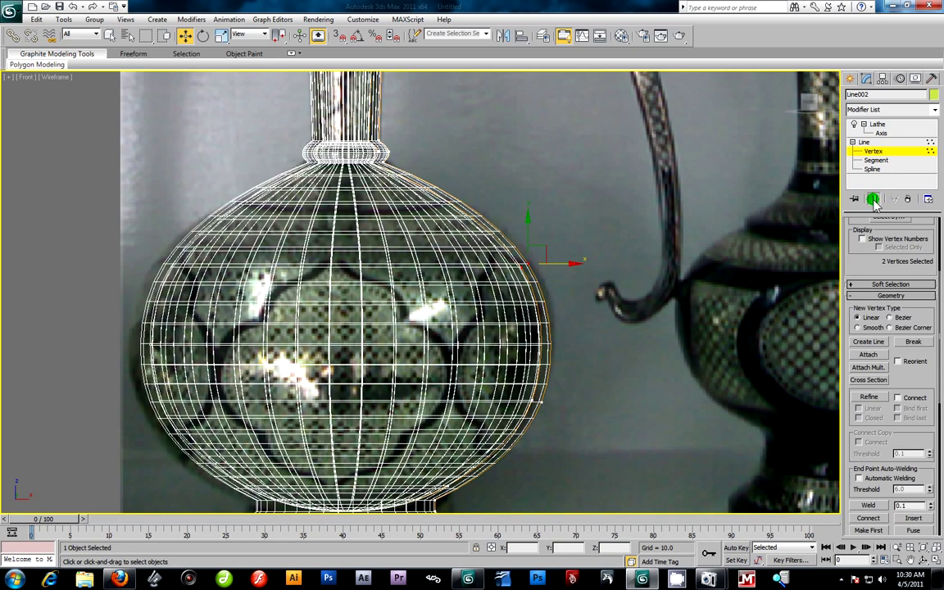
{"action": "left_click_drag", "start_coordinate": [536, 217], "coordinate": [602, 322]}
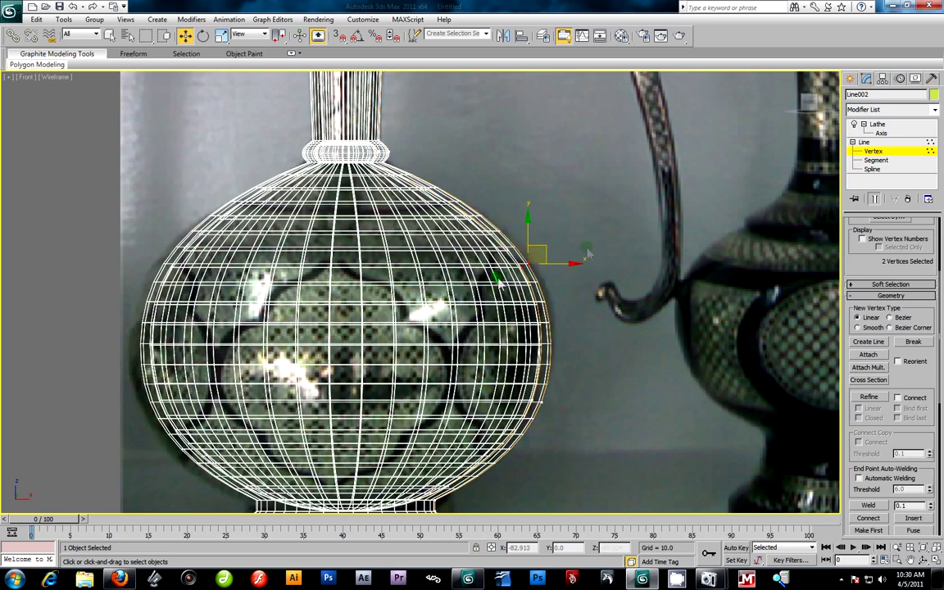
Examine the lathed vase's lower body and foot up close in the perspective view.
{"action": "key", "text": "alt+w"}
{"action": "left_click", "coordinate": [760, 433]}
{"action": "key", "text": "alt+w"}
{"action": "middle_click_drag", "start_coordinate": [624, 376], "coordinate": [601, 215], "text": "alt"}
{"action": "scroll", "coordinate": [574, 216], "scroll_direction": "up", "scroll_amount": 5}
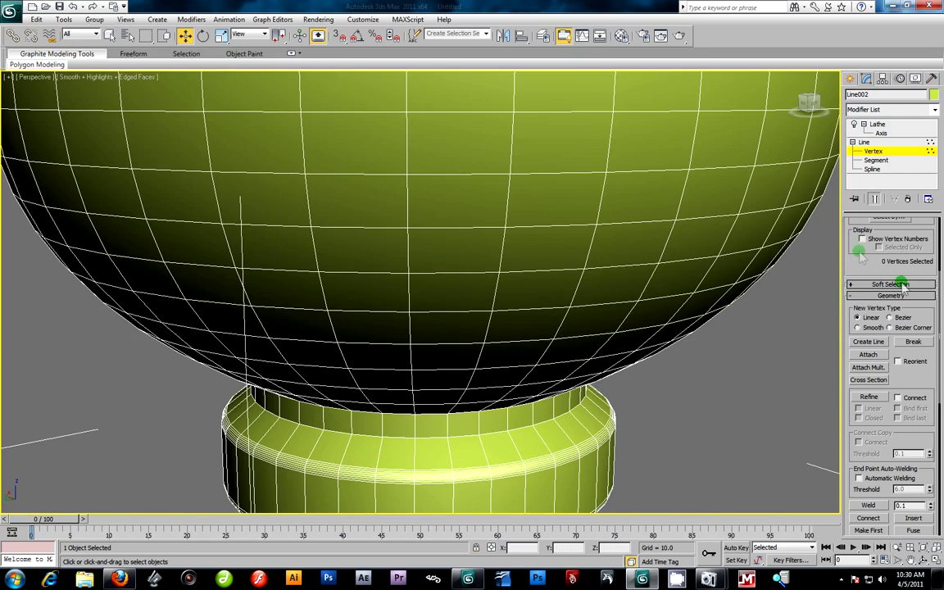
Set the Lathe's segments to 52 and view the whole vase shaded without edged faces.
{"action": "scroll", "coordinate": [853, 258], "scroll_direction": "up", "scroll_amount": 1}
{"action": "left_click", "coordinate": [870, 124]}
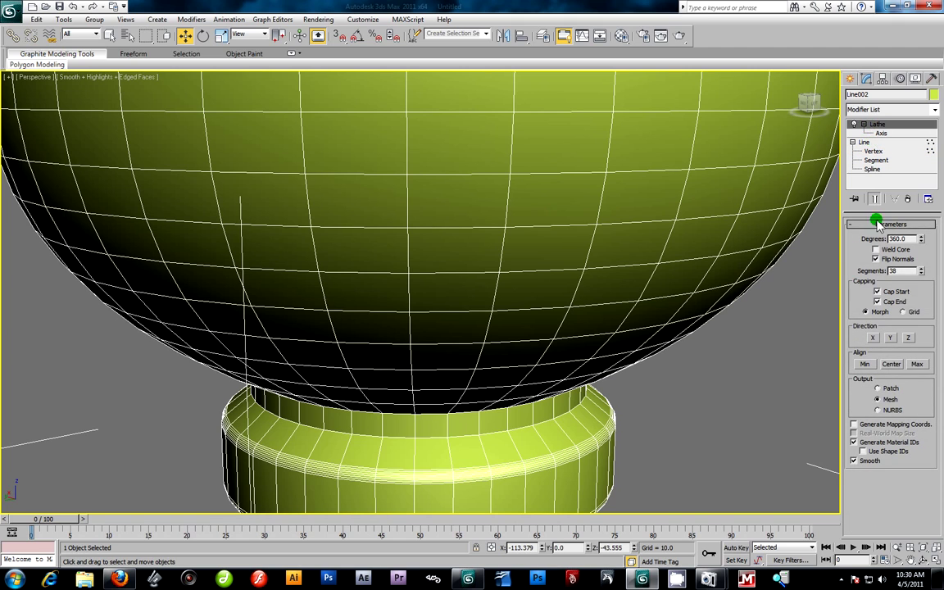
{"action": "left_click_drag", "start_coordinate": [922, 273], "coordinate": [914, 256]}
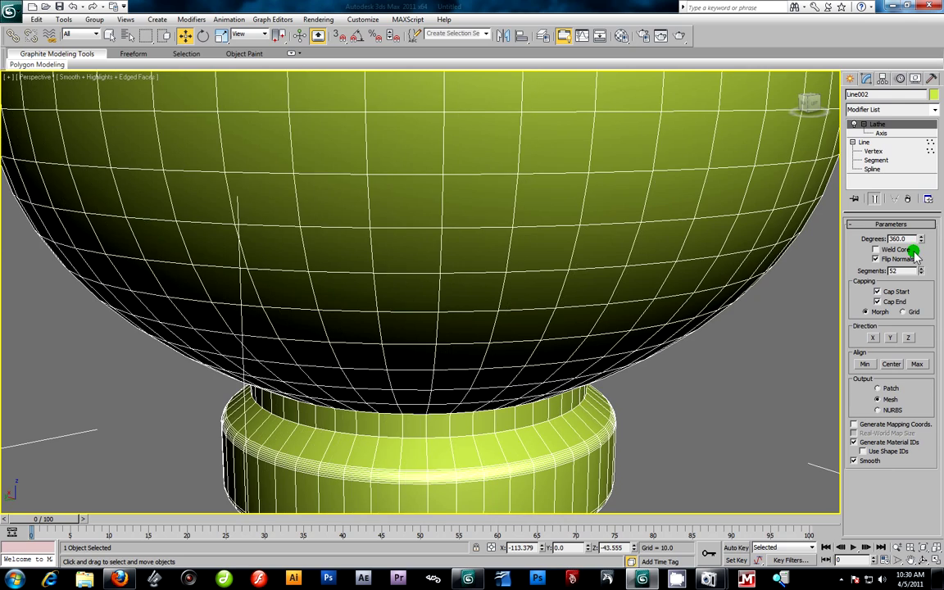
{"action": "scroll", "coordinate": [442, 225], "scroll_direction": "down", "scroll_amount": 3}
{"action": "mouse_move", "coordinate": [512, 234]}
{"action": "middle_mouse_down", "text": "alt"}
{"action": "mouse_move", "coordinate": [492, 263]}
{"action": "mouse_move", "coordinate": [503, 383]}
{"action": "mouse_move", "coordinate": [520, 292]}
{"action": "mouse_move", "coordinate": [512, 301]}
{"action": "mouse_move", "coordinate": [402, 310]}
{"action": "mouse_move", "coordinate": [430, 162]}
{"action": "mouse_move", "coordinate": [451, 292]}
{"action": "mouse_move", "coordinate": [539, 299]}
{"action": "mouse_move", "coordinate": [475, 270]}
{"action": "mouse_move", "coordinate": [589, 318]}
{"action": "mouse_move", "coordinate": [564, 327]}
{"action": "mouse_move", "coordinate": [550, 261]}
{"action": "mouse_move", "coordinate": [513, 293]}
{"action": "mouse_move", "coordinate": [541, 266]}
{"action": "mouse_move", "coordinate": [499, 233]}
{"action": "middle_mouse_up", "text": "alt"}
{"action": "scroll", "coordinate": [520, 292], "scroll_direction": "down", "scroll_amount": 2}
{"action": "key", "text": "F4"}
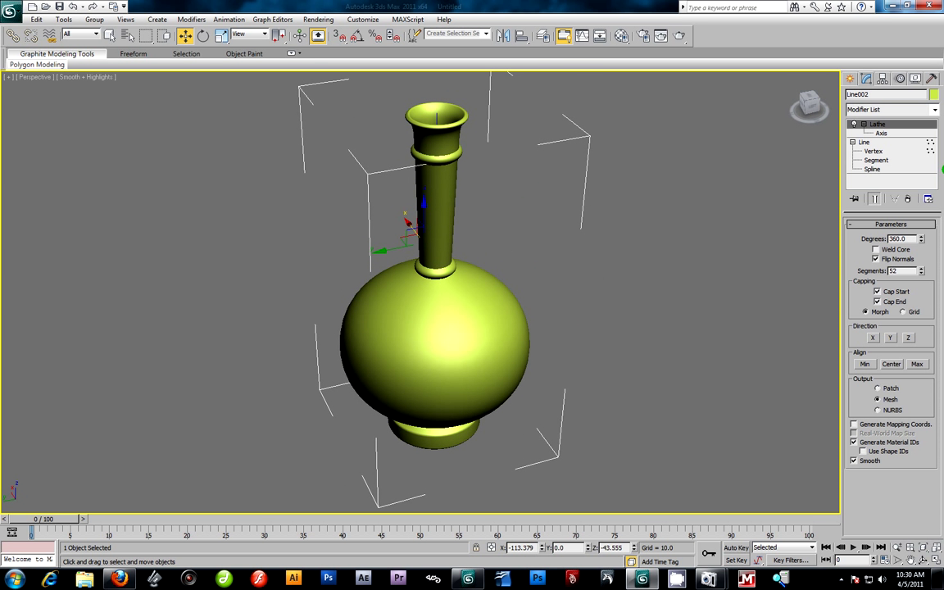
Collapse the lathed vase's modifier stack into an editable mesh and deselect the vase.
{"action": "right_click", "coordinate": [883, 123]}
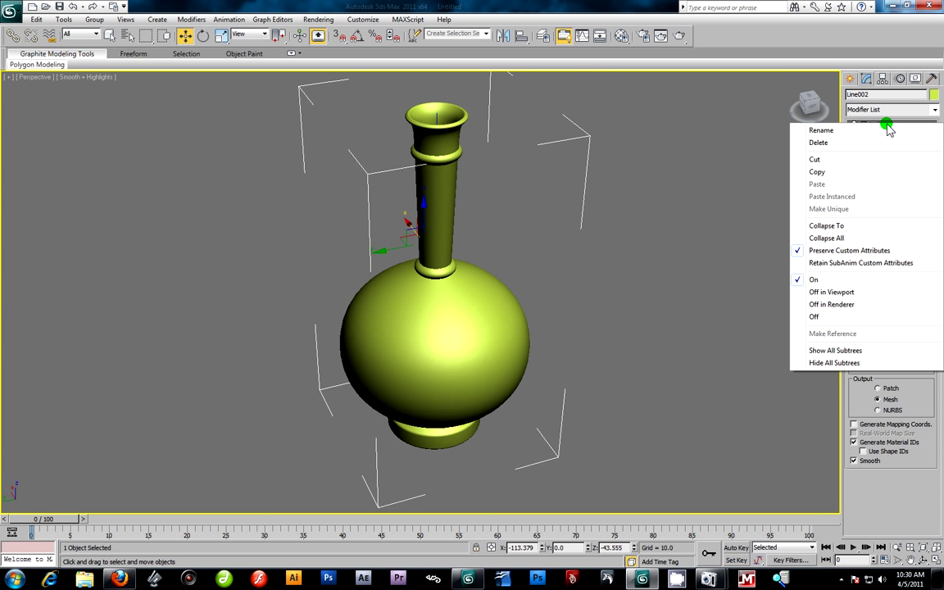
{"action": "left_click", "coordinate": [823, 225]}
{"action": "left_click", "coordinate": [525, 334]}
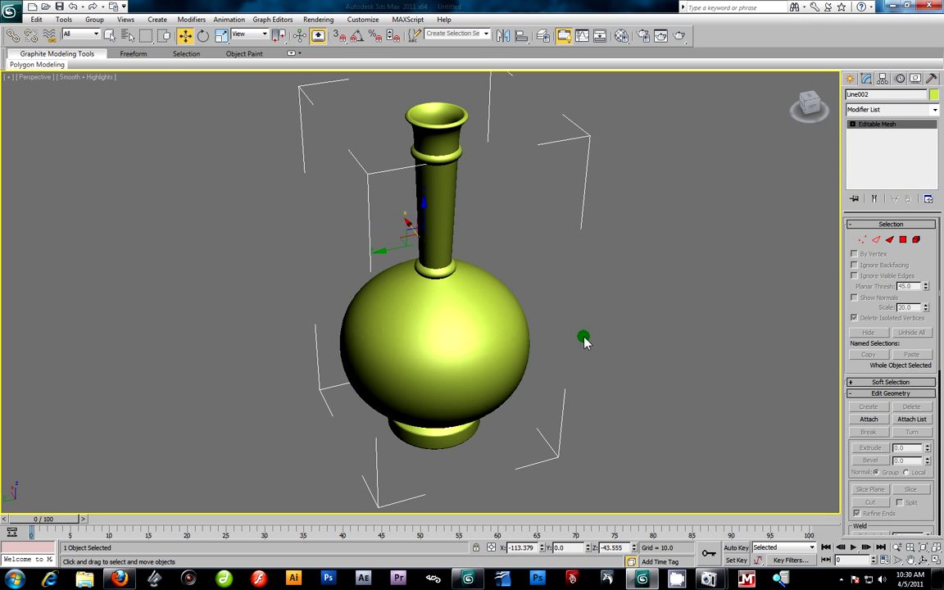
{"action": "left_click", "coordinate": [591, 343]}
{"action": "middle_click_drag", "start_coordinate": [596, 345], "coordinate": [554, 382], "text": "alt"}
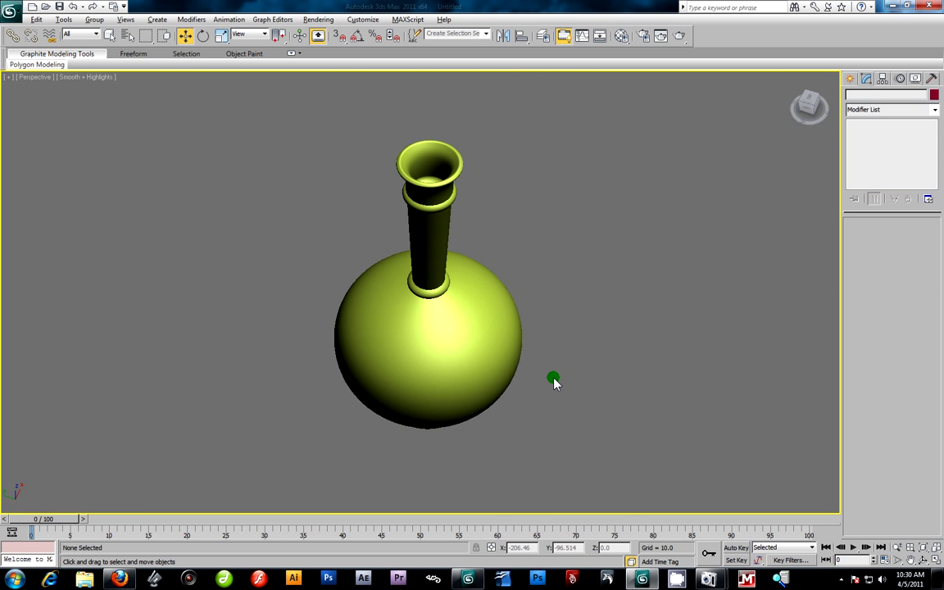
Switch from the maximized perspective view to a maximized front view showing the right-hand reference vase.
{"action": "key", "text": "alt+w"}
{"action": "left_click", "coordinate": [687, 200]}
{"action": "mouse_move", "coordinate": [686, 200]}
{"action": "middle_mouse_down"}
{"action": "mouse_move", "coordinate": [515, 192]}
{"action": "mouse_move", "coordinate": [697, 194]}
{"action": "middle_mouse_up"}
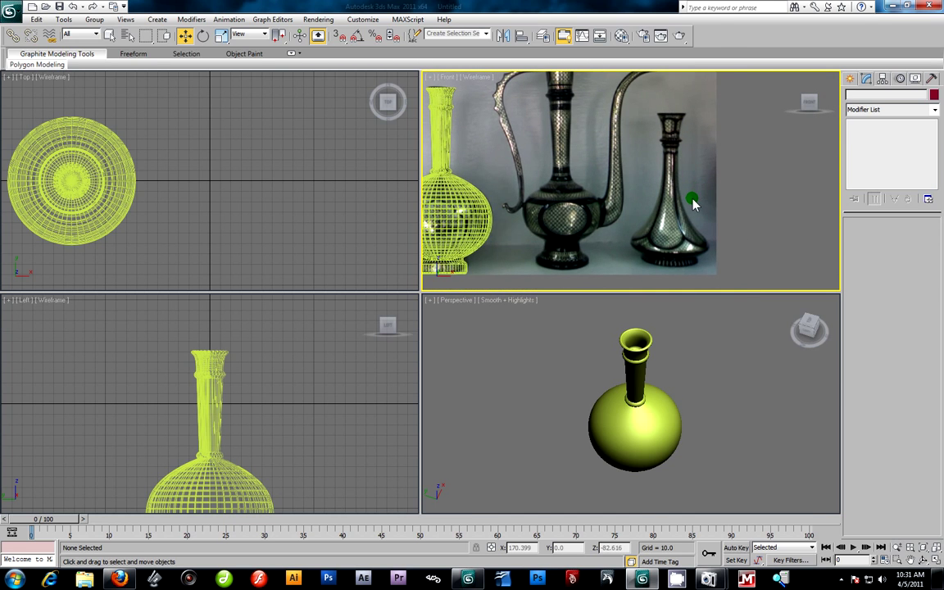
{"action": "key", "text": "alt+w"}
{"action": "middle_click_drag", "start_coordinate": [580, 331], "coordinate": [622, 378]}
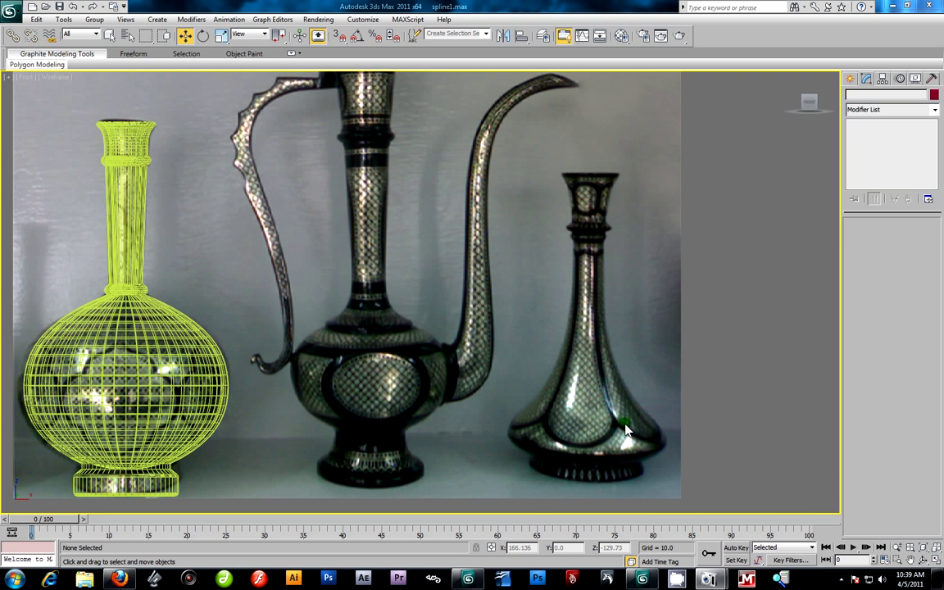
{"action": "middle_click_drag", "start_coordinate": [695, 397], "coordinate": [627, 417]}
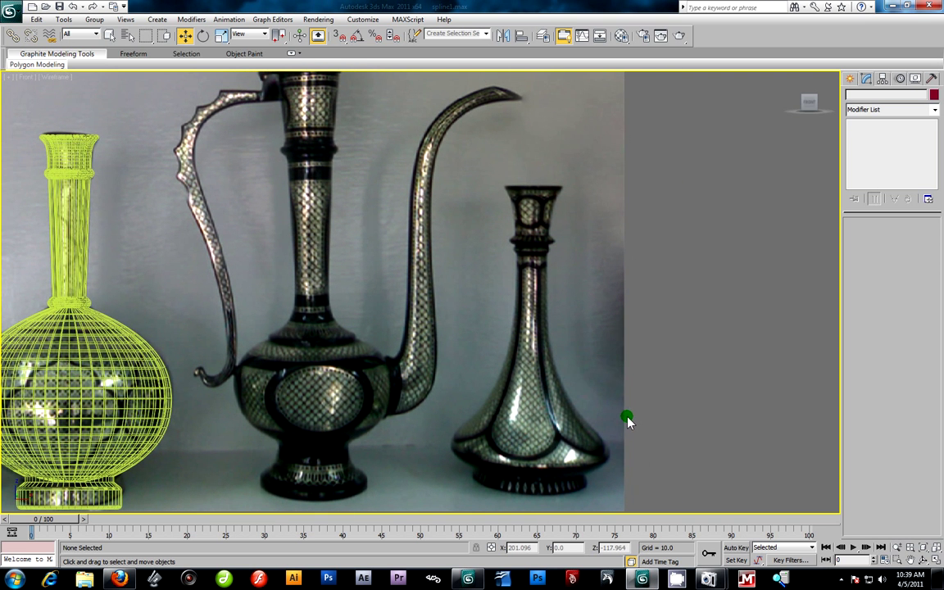
Trace the right-hand vase's outer profile with a new line from the centre of its base up to the rim.
{"action": "left_click", "coordinate": [850, 78]}
{"action": "left_click", "coordinate": [869, 161]}
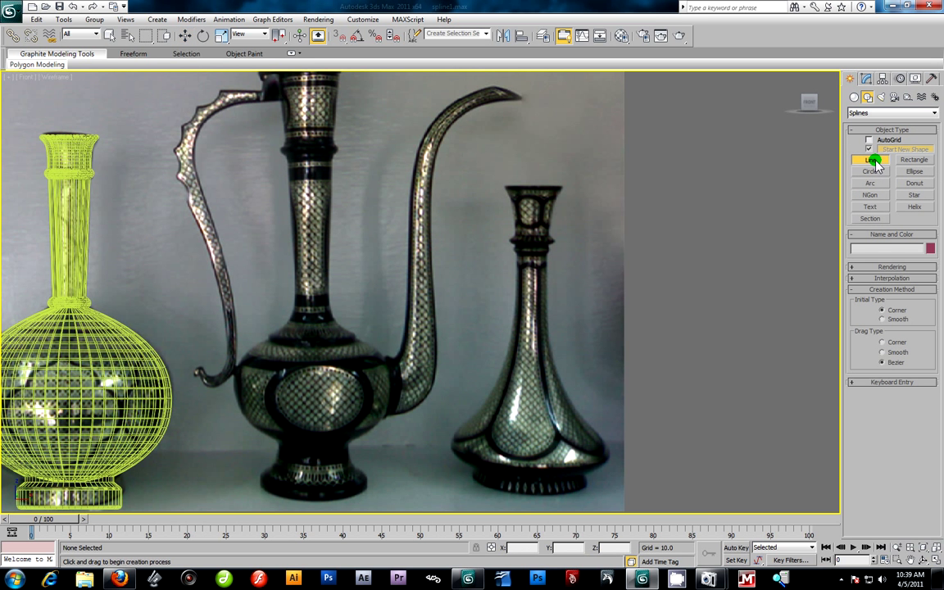
{"action": "middle_click_drag", "start_coordinate": [572, 449], "coordinate": [653, 445]}
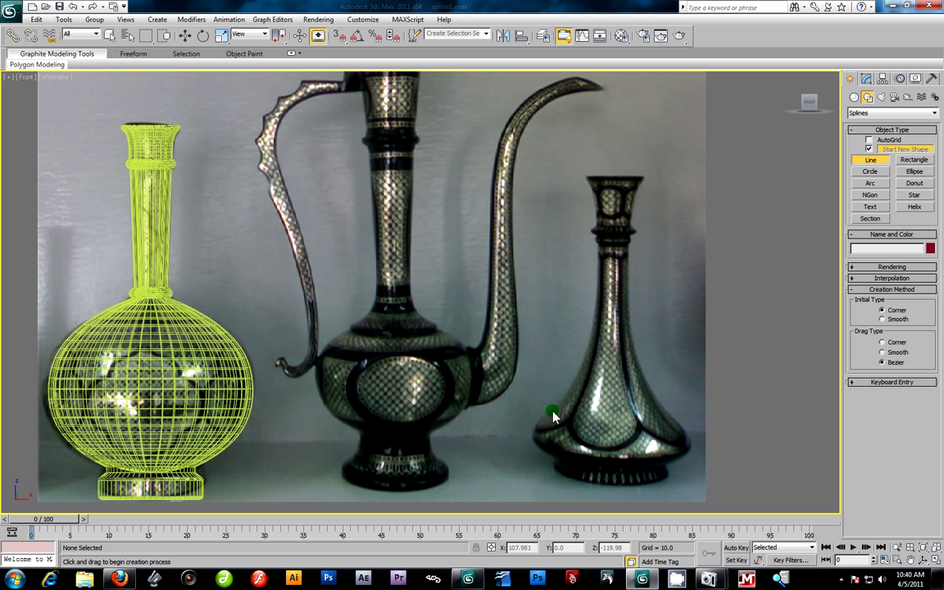
{"action": "middle_click_drag", "start_coordinate": [692, 393], "coordinate": [685, 362]}
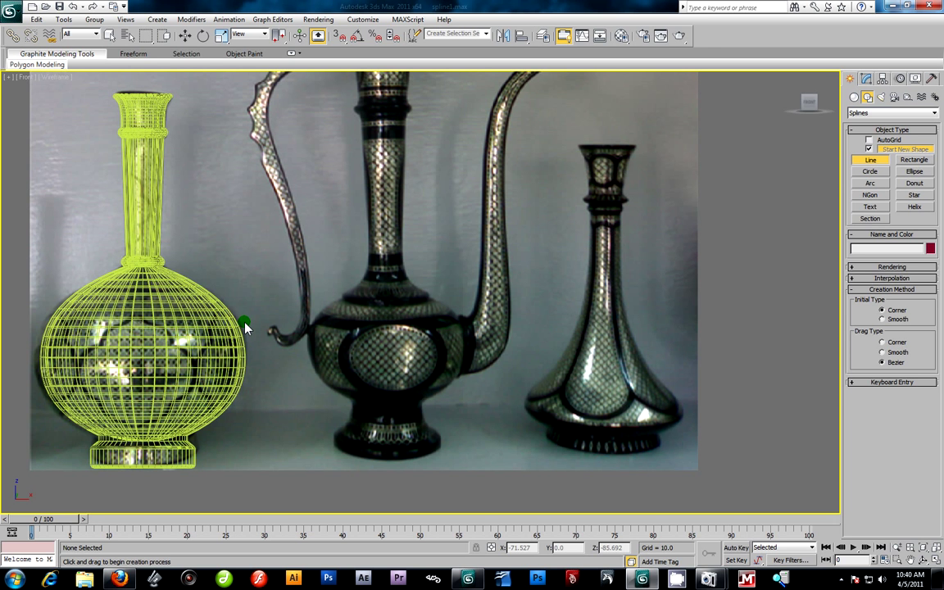
{"action": "middle_click_drag", "start_coordinate": [538, 322], "coordinate": [517, 344]}
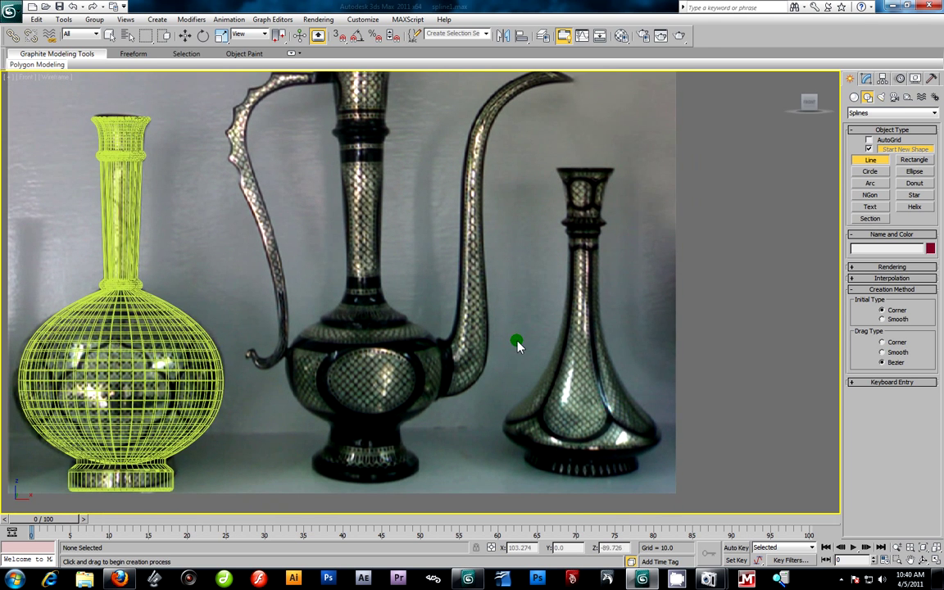
{"action": "scroll", "coordinate": [430, 362], "scroll_direction": "down", "scroll_amount": 3}
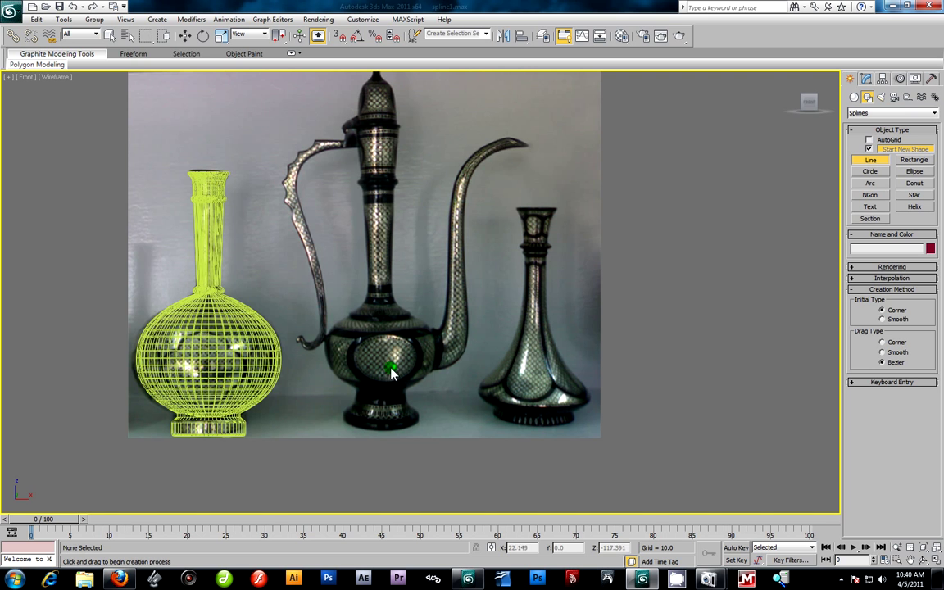
{"action": "scroll", "coordinate": [373, 285], "scroll_direction": "up", "scroll_amount": 6}
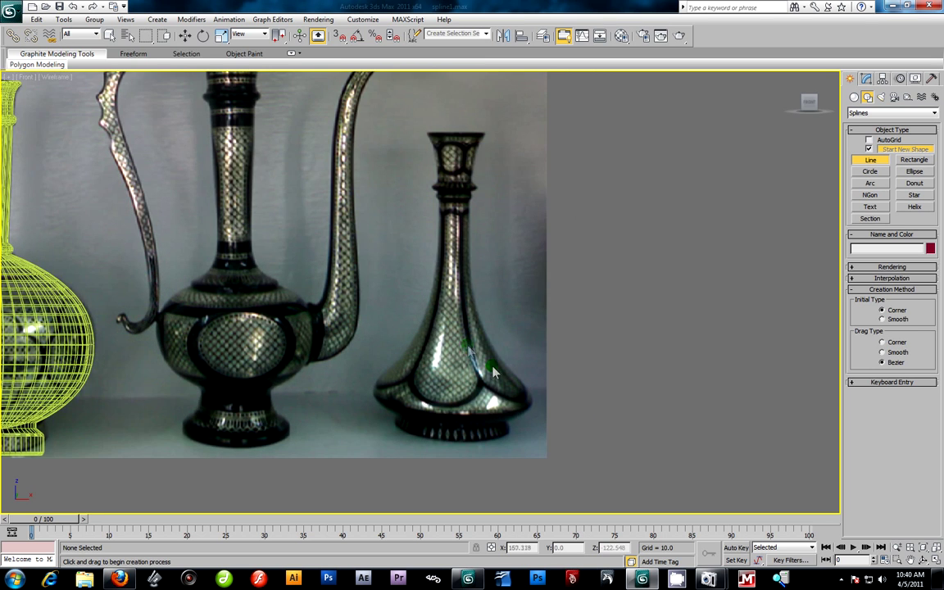
{"action": "scroll", "coordinate": [501, 424], "scroll_direction": "down", "scroll_amount": 3}
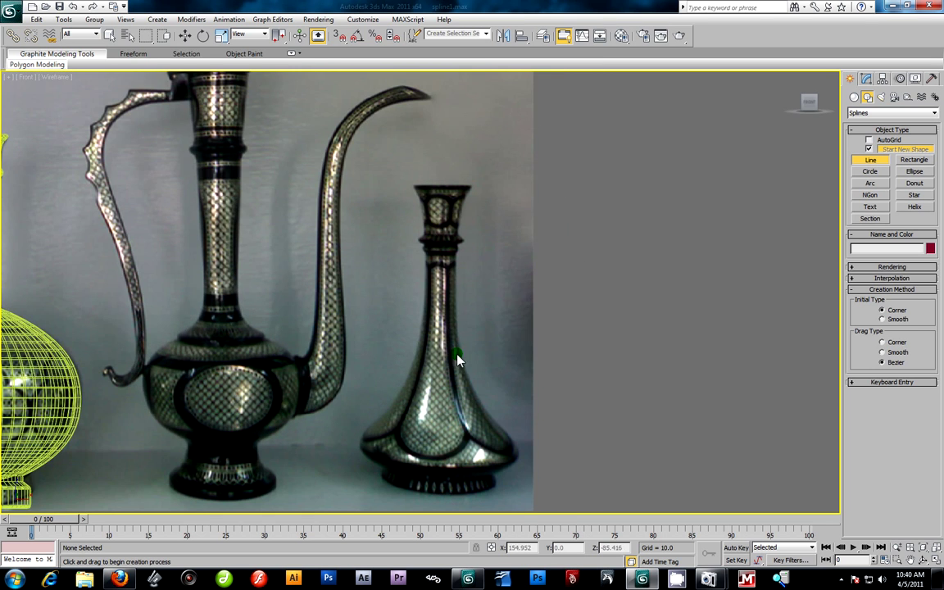
{"action": "left_click", "coordinate": [896, 546]}
{"action": "left_click_drag", "start_coordinate": [508, 409], "coordinate": [542, 369]}
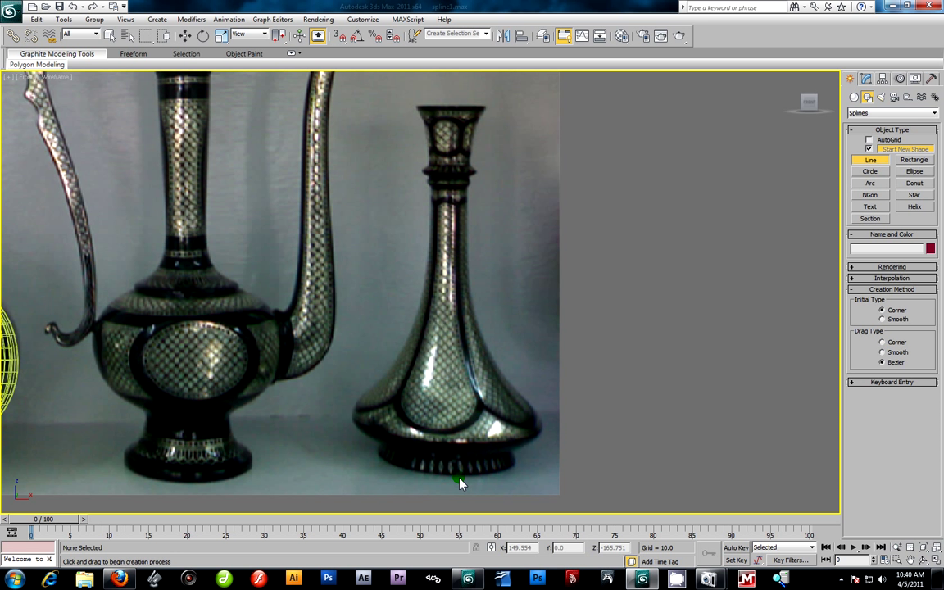
{"action": "left_click", "coordinate": [451, 477]}
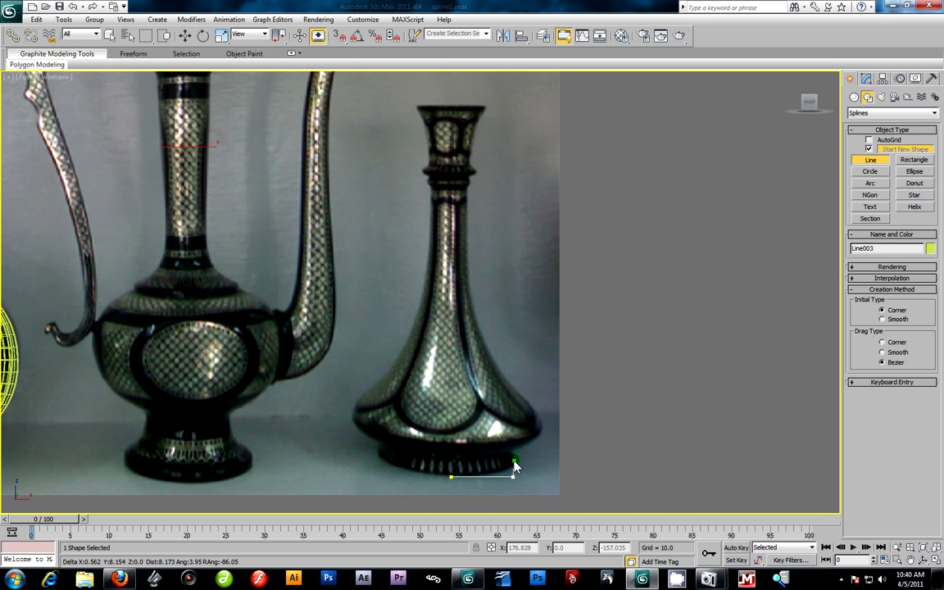
{"action": "left_click", "coordinate": [512, 459]}
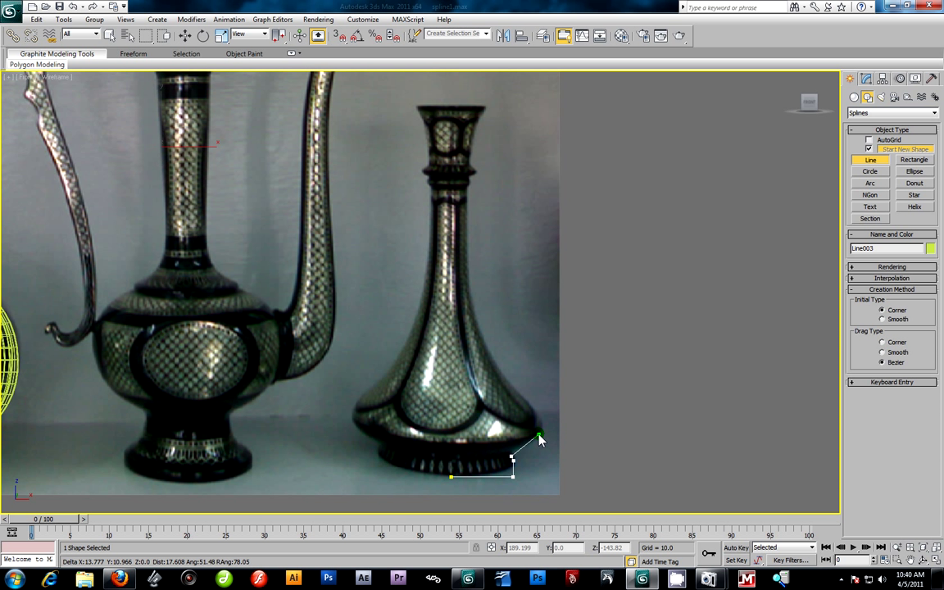
{"action": "left_click", "coordinate": [539, 416]}
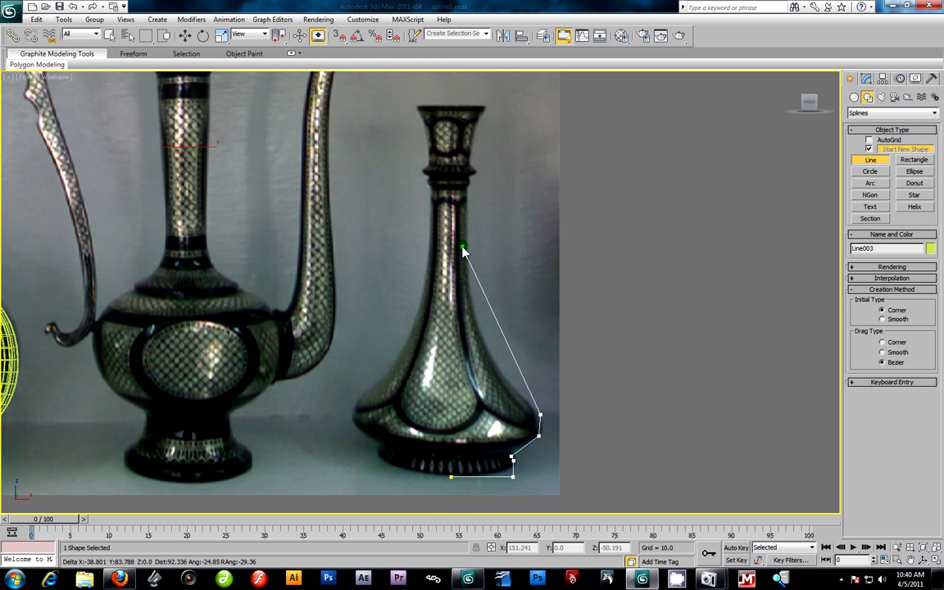
{"action": "left_click", "coordinate": [471, 306]}
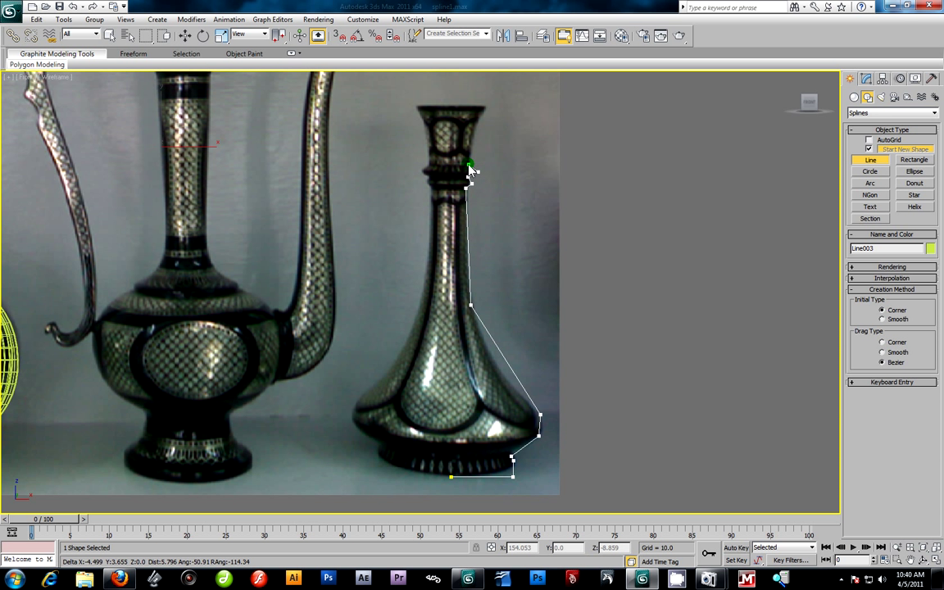
{"action": "left_click", "coordinate": [472, 172]}
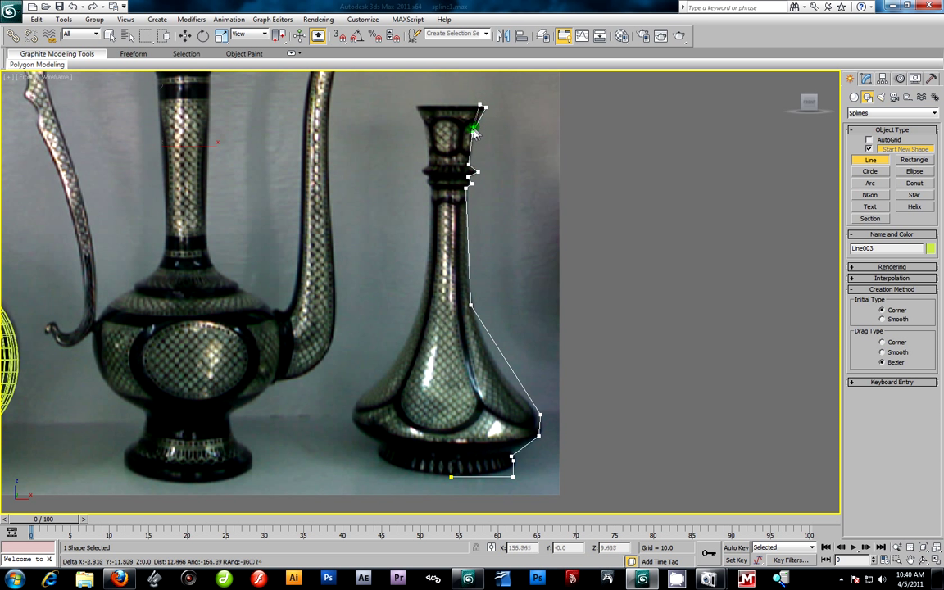
Continue the line down along the inside of the outer profile to the base's centre, and finish it as an open spline.
{"action": "left_click", "coordinate": [464, 188]}
{"action": "left_click", "coordinate": [467, 309]}
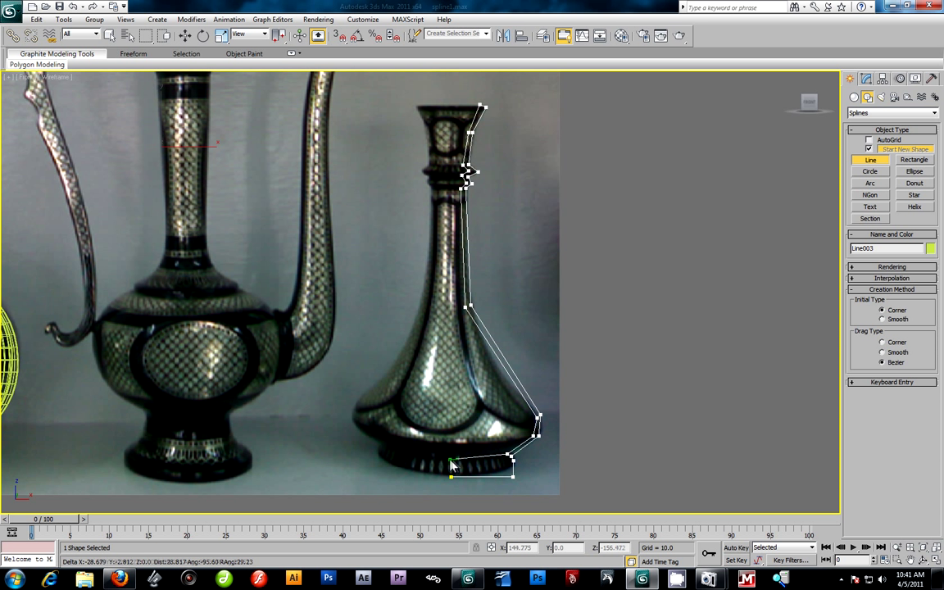
{"action": "right_click", "coordinate": [451, 462]}
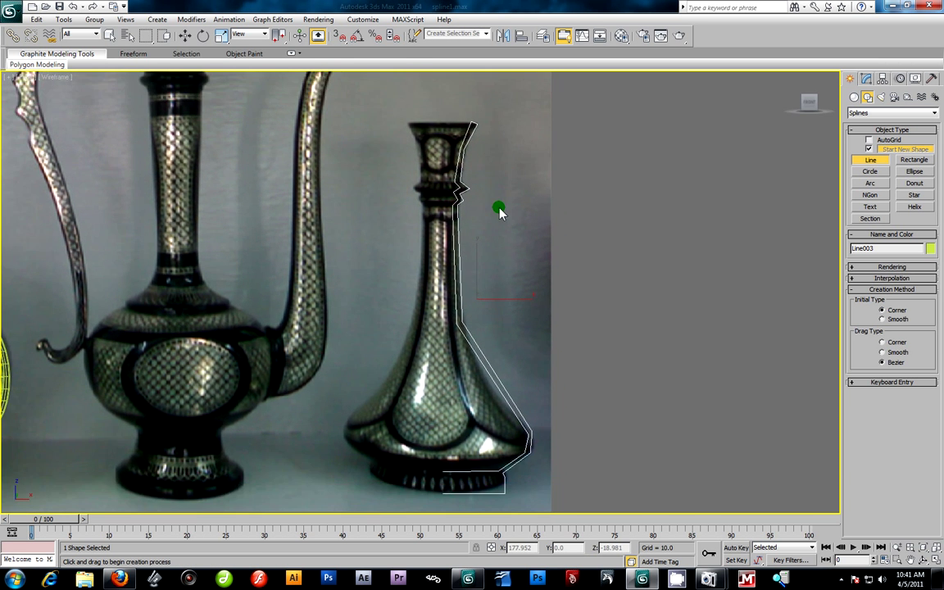
Try moving the new profile line sideways away from the reference vase, and undo the move.
{"action": "left_click", "coordinate": [185, 35]}
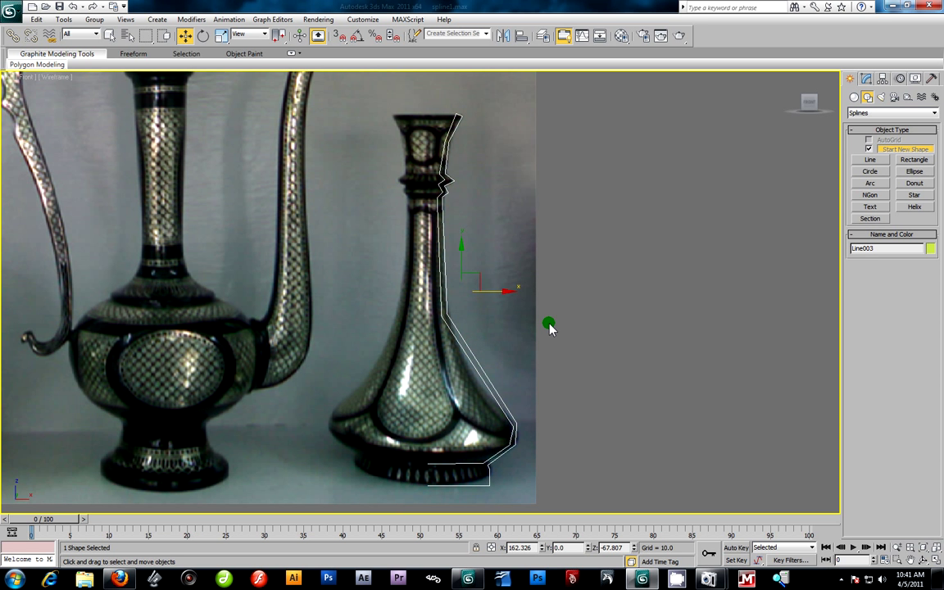
{"action": "left_click_drag", "start_coordinate": [501, 293], "coordinate": [606, 300]}
{"action": "key", "text": "ctrl+z"}
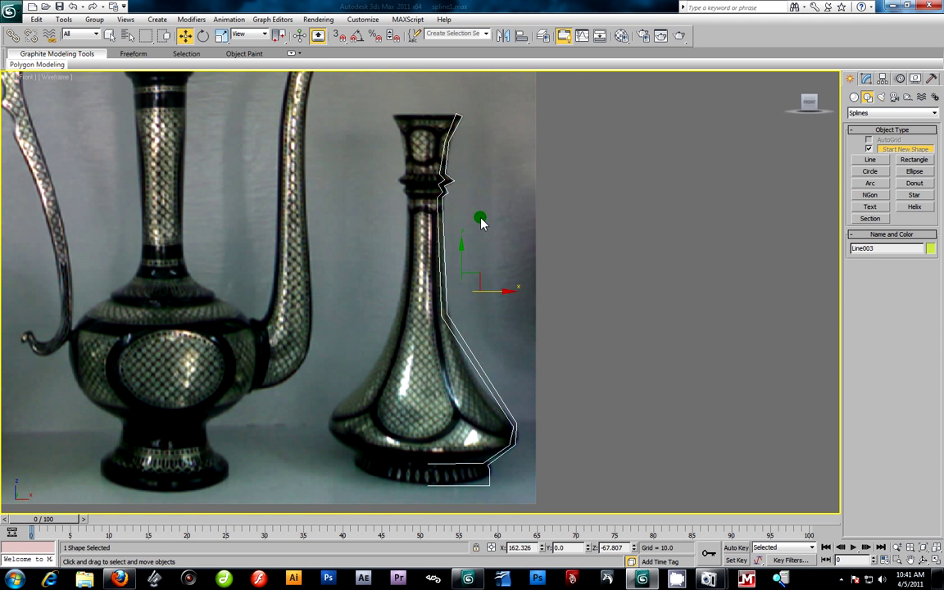
Open the new profile line's vertex level for editing around the vase's upper collar.
{"action": "scroll", "coordinate": [512, 289], "scroll_direction": "up", "scroll_amount": 5}
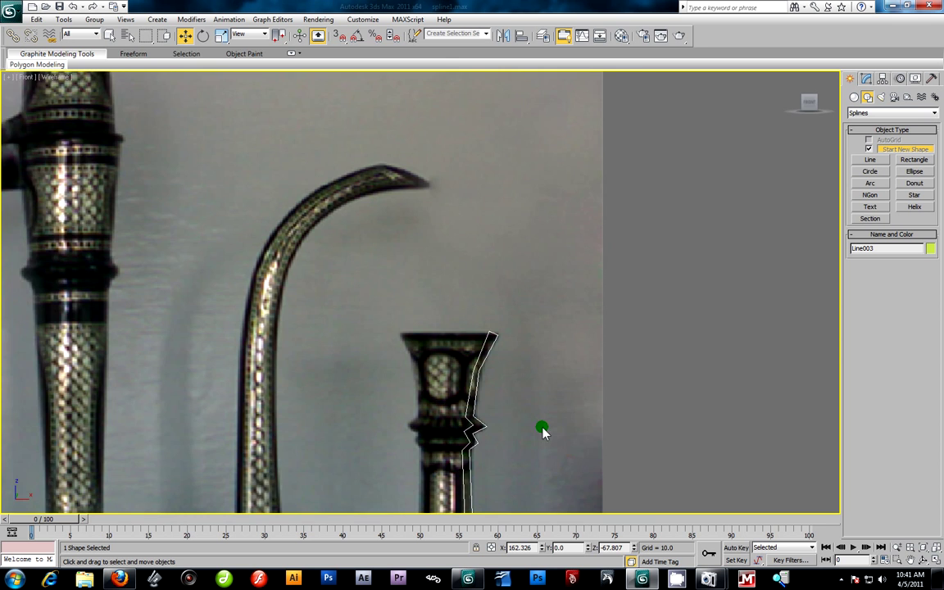
{"action": "scroll", "coordinate": [542, 430], "scroll_direction": "up", "scroll_amount": 5}
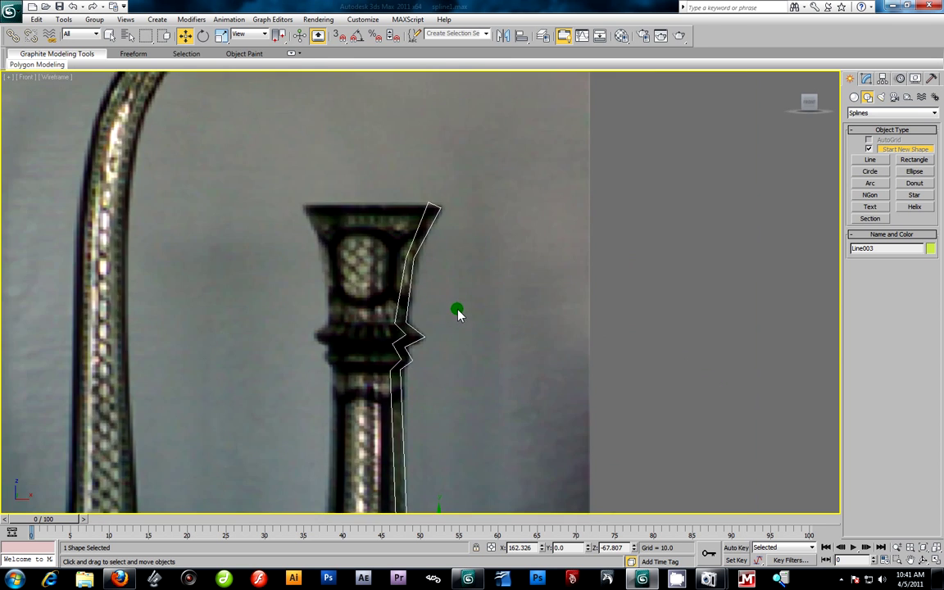
{"action": "scroll", "coordinate": [457, 289], "scroll_direction": "down", "scroll_amount": 3}
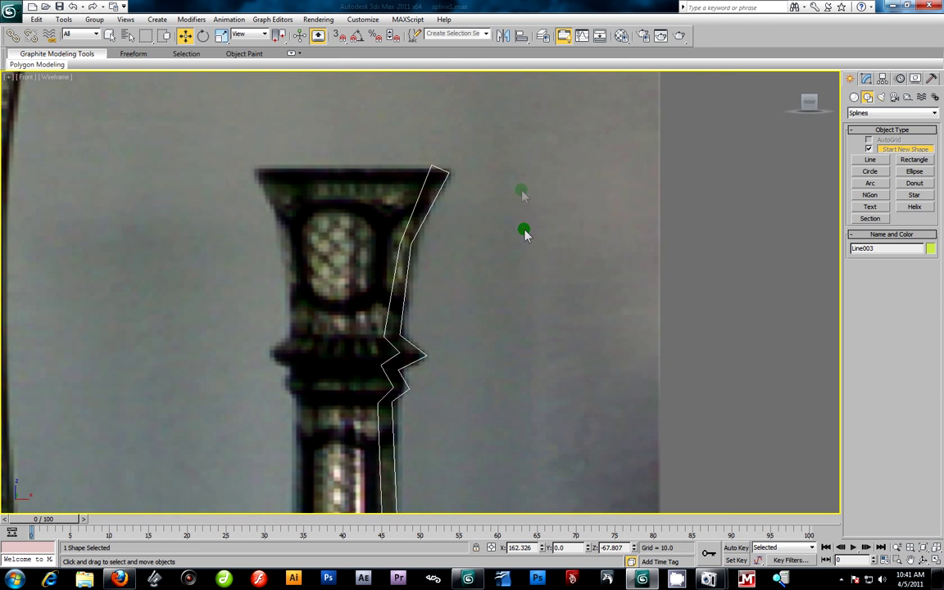
{"action": "left_click", "coordinate": [865, 79]}
{"action": "left_click", "coordinate": [853, 125]}
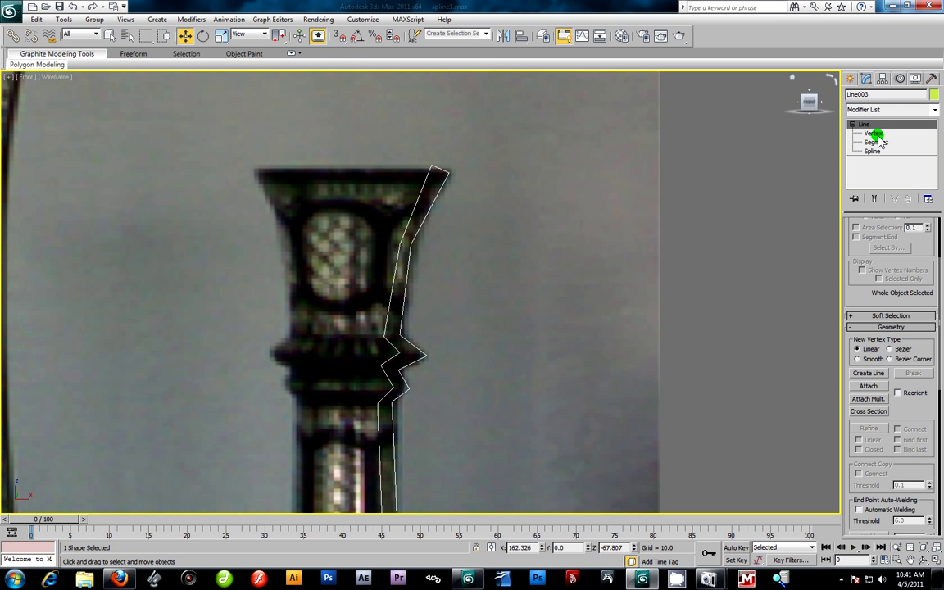
{"action": "left_click", "coordinate": [873, 134]}
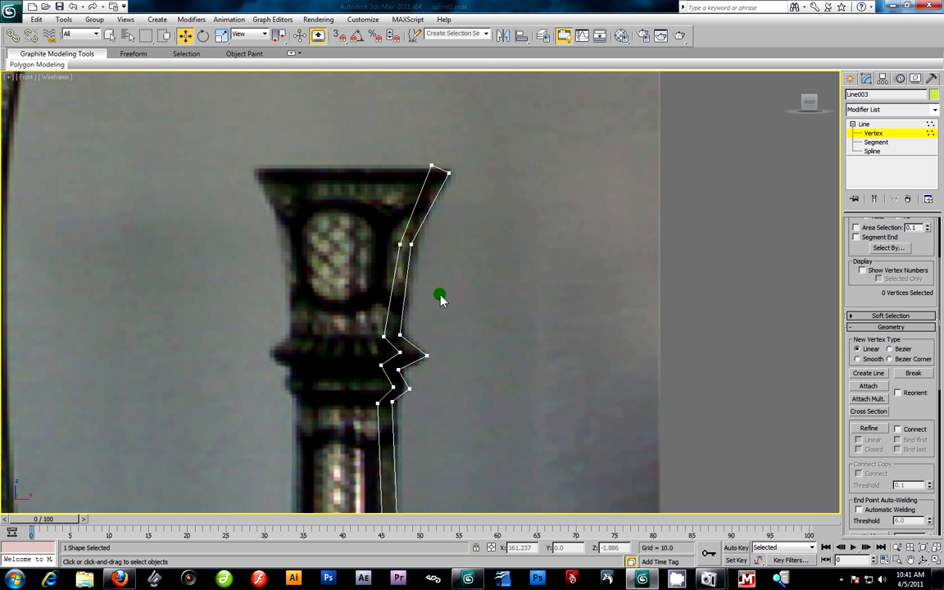
Adjust the profile's vertices at the collar's lower ridge and move the neighbouring inner vertices outward for a more even wall thickness.
{"action": "middle_click_drag", "start_coordinate": [438, 295], "coordinate": [435, 236]}
{"action": "scroll", "coordinate": [435, 236], "scroll_direction": "up", "scroll_amount": 2}
{"action": "left_click_drag", "start_coordinate": [383, 278], "coordinate": [397, 277]}
{"action": "left_click_drag", "start_coordinate": [361, 309], "coordinate": [431, 327]}
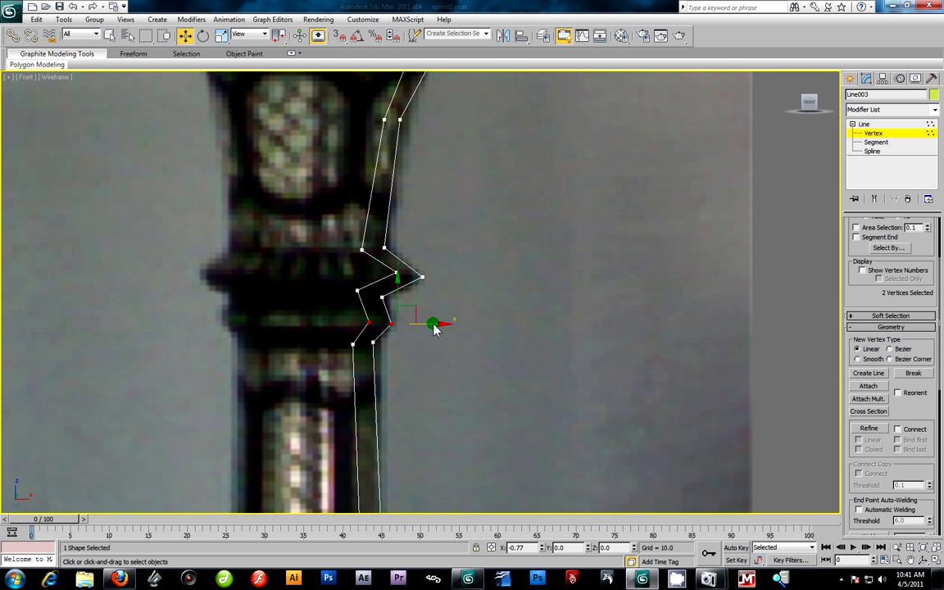
{"action": "left_click_drag", "start_coordinate": [357, 290], "coordinate": [399, 299]}
{"action": "left_click", "coordinate": [362, 249]}
{"action": "left_click_drag", "start_coordinate": [362, 249], "coordinate": [372, 248]}
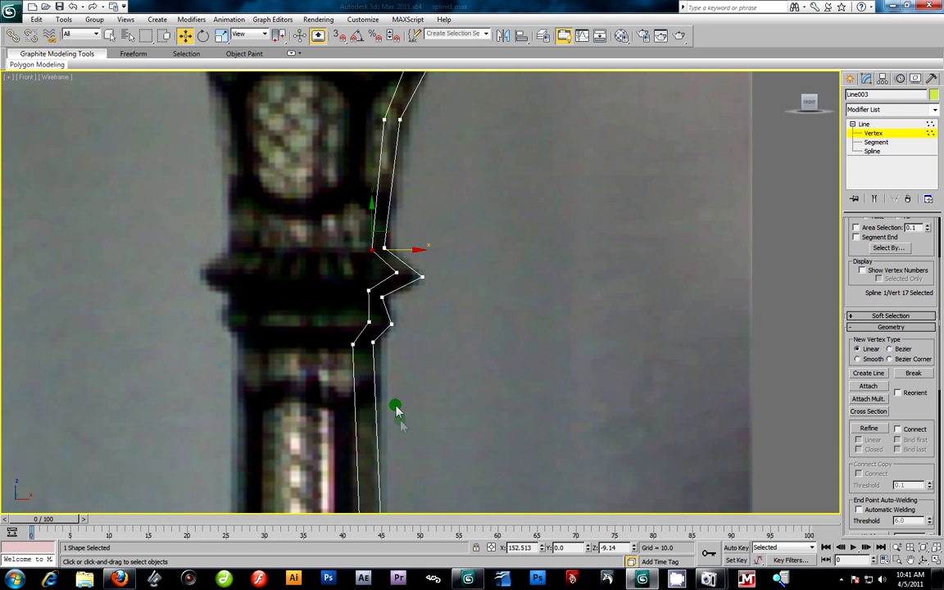
Reposition the inner profile vertex where the vase's long neck widens into the body.
{"action": "middle_click_drag", "start_coordinate": [395, 409], "coordinate": [402, 318]}
{"action": "scroll", "coordinate": [402, 318], "scroll_direction": "down", "scroll_amount": 3}
{"action": "left_click", "coordinate": [370, 362]}
{"action": "scroll", "coordinate": [373, 341], "scroll_direction": "up", "scroll_amount": 4}
{"action": "scroll", "coordinate": [333, 421], "scroll_direction": "down", "scroll_amount": 1}
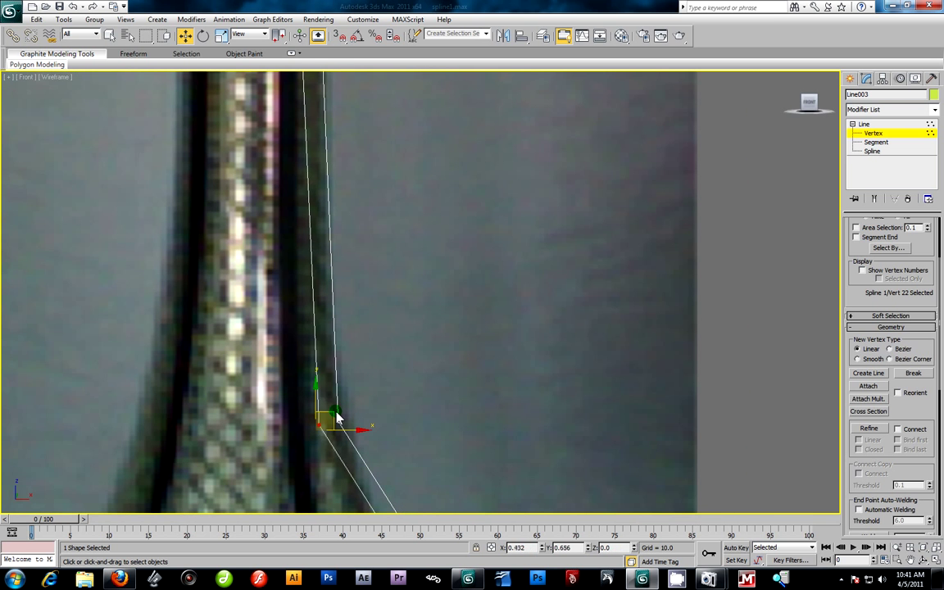
{"action": "scroll", "coordinate": [366, 263], "scroll_direction": "down", "scroll_amount": 2}
{"action": "middle_click_drag", "start_coordinate": [366, 263], "coordinate": [510, 403]}
{"action": "scroll", "coordinate": [510, 403], "scroll_direction": "up", "scroll_amount": 1}
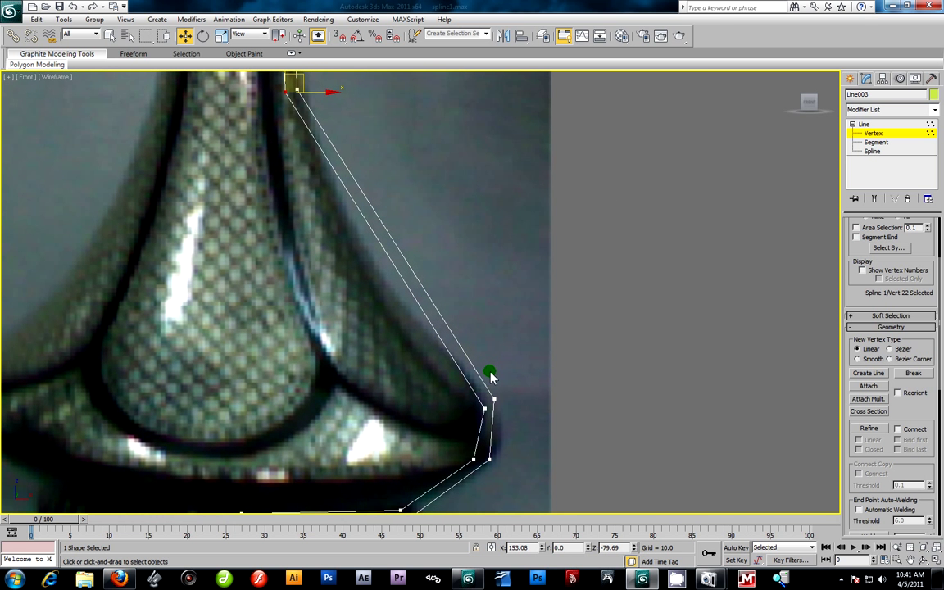
Adjust the inner and outer profile vertices at the top of the body's widest edge for a more even wall thickness.
{"action": "left_click", "coordinate": [486, 409]}
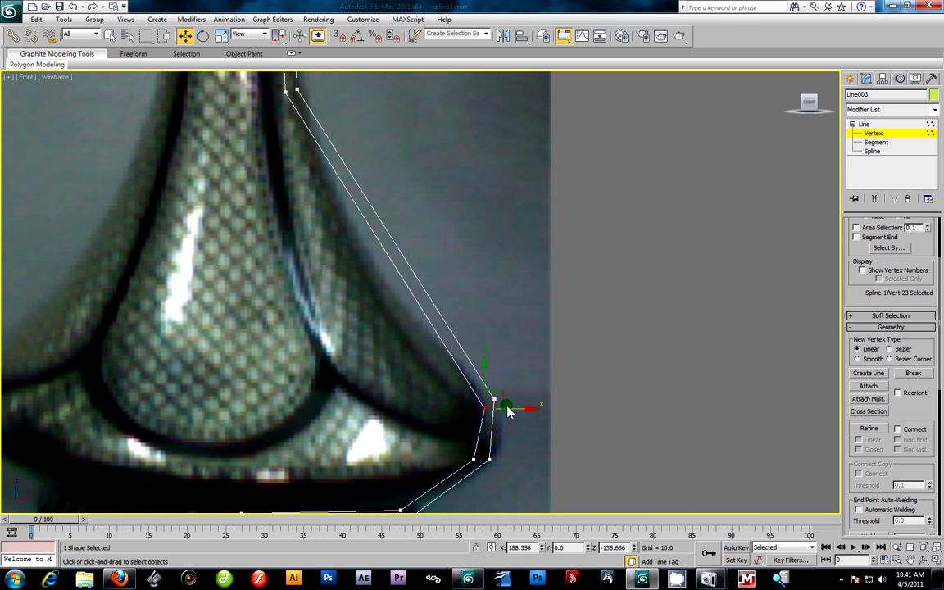
{"action": "left_click", "coordinate": [492, 418]}
{"action": "left_click", "coordinate": [494, 403]}
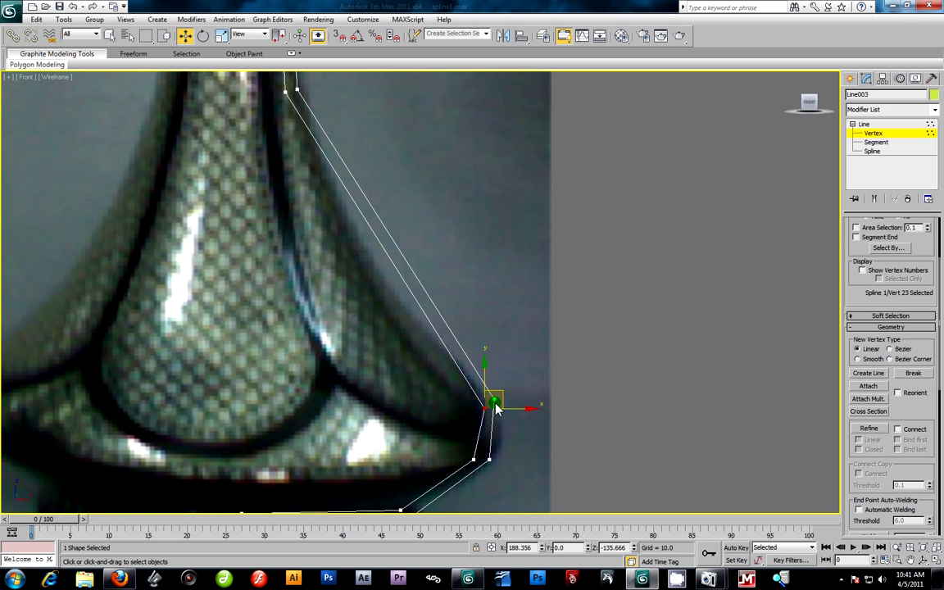
{"action": "left_click_drag", "start_coordinate": [502, 409], "coordinate": [501, 403]}
{"action": "middle_click_drag", "start_coordinate": [500, 403], "coordinate": [481, 325]}
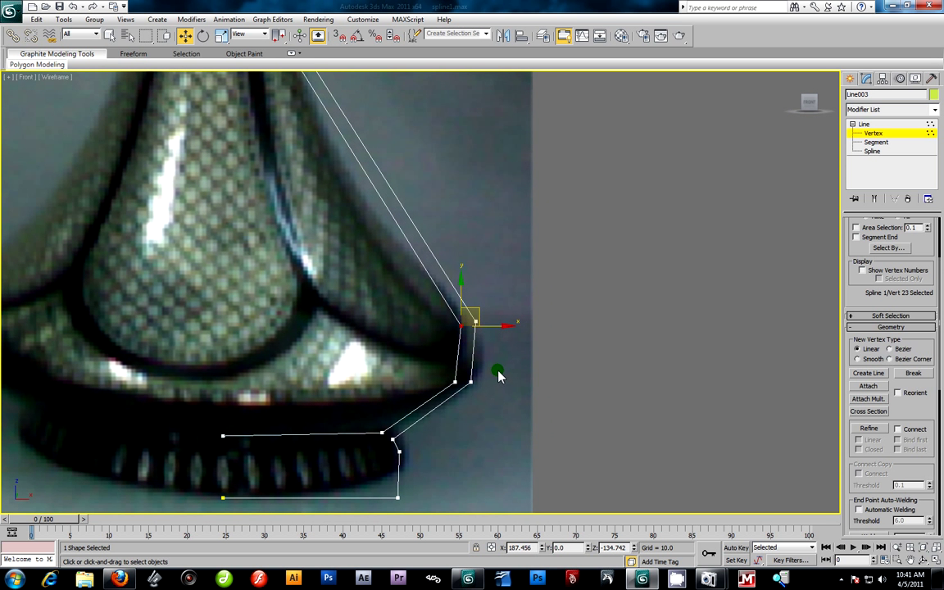
{"action": "left_click", "coordinate": [492, 317]}
{"action": "left_click_drag", "start_coordinate": [489, 318], "coordinate": [492, 322]}
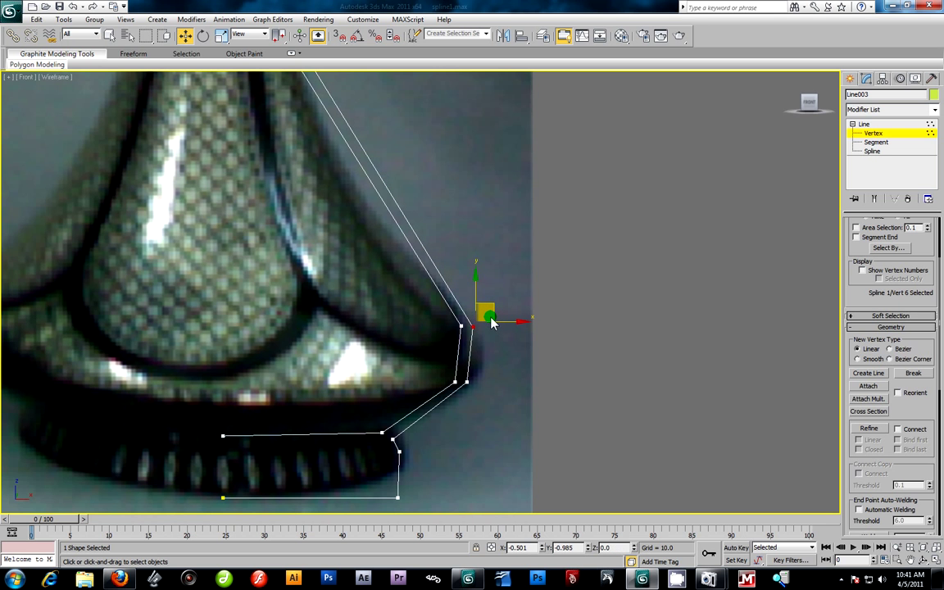
Convert the inner and outer vertices midway down the vase's flared mouth to Smooth.
{"action": "middle_click_drag", "start_coordinate": [343, 417], "coordinate": [336, 302]}
{"action": "scroll", "coordinate": [380, 421], "scroll_direction": "up", "scroll_amount": 5}
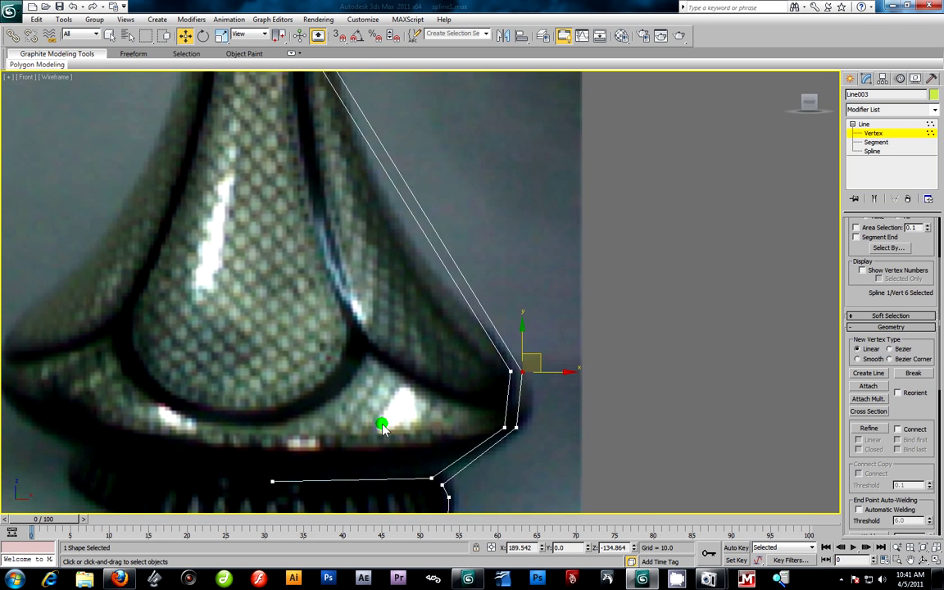
{"action": "scroll", "coordinate": [418, 443], "scroll_direction": "down", "scroll_amount": 6}
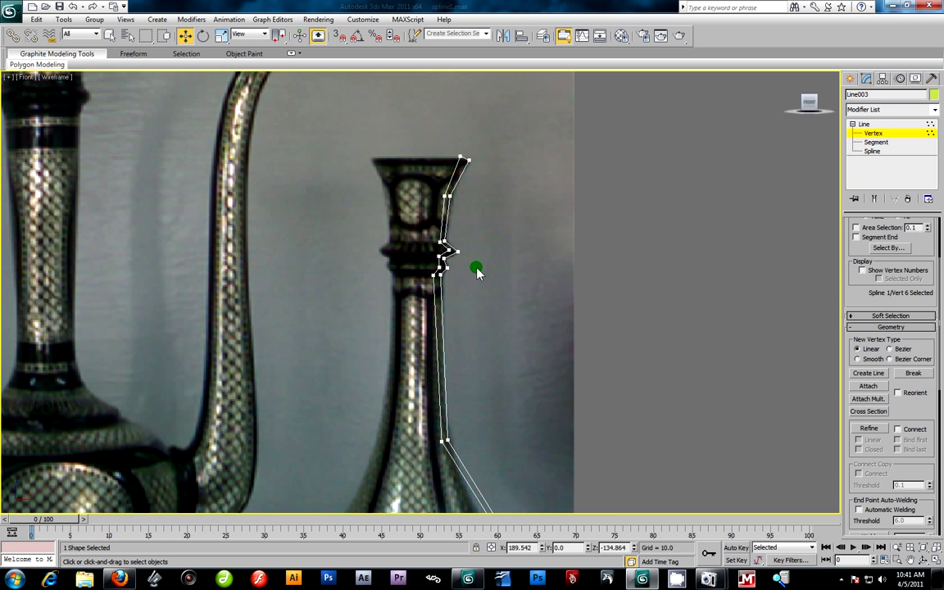
{"action": "scroll", "coordinate": [467, 303], "scroll_direction": "up", "scroll_amount": 4}
{"action": "left_click_drag", "start_coordinate": [400, 177], "coordinate": [356, 182]}
{"action": "right_click", "coordinate": [435, 173]}
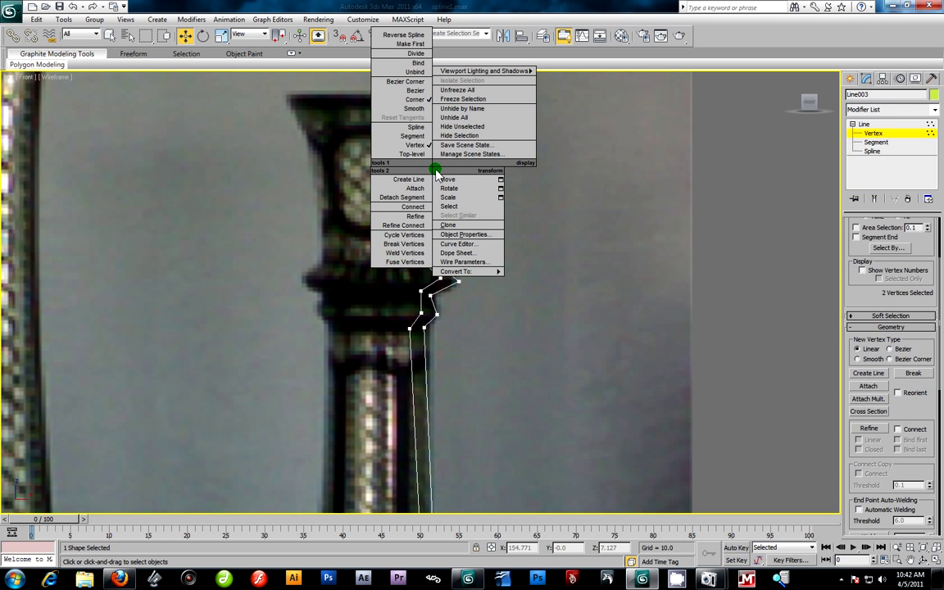
{"action": "left_click", "coordinate": [426, 109]}
Try rounding the collar's upper ridge by smoothing its two tip vertices and shifting the neighbouring vertices and outer tip.
{"action": "middle_click_drag", "start_coordinate": [457, 314], "coordinate": [449, 296]}
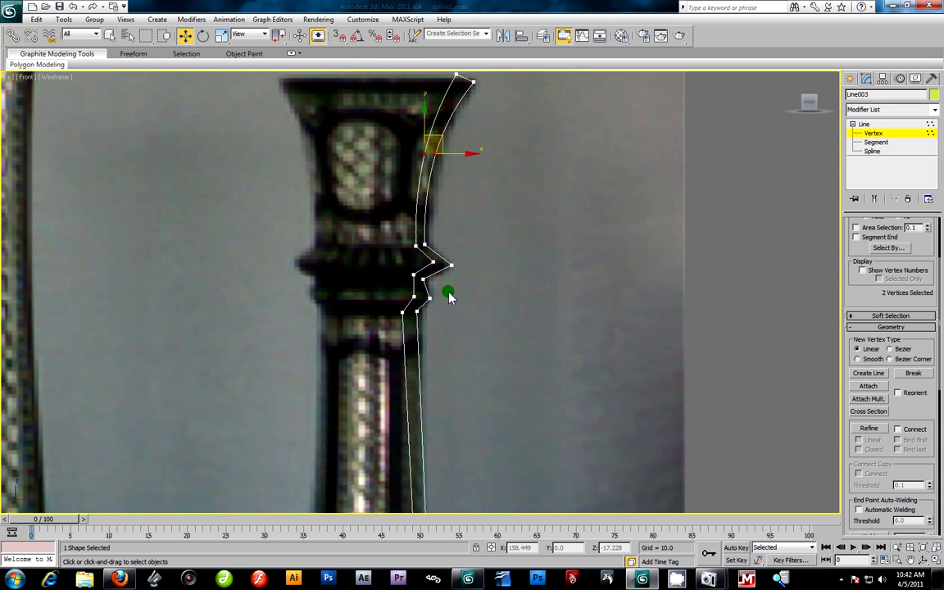
{"action": "scroll", "coordinate": [449, 296], "scroll_direction": "up", "scroll_amount": 2}
{"action": "left_click_drag", "start_coordinate": [493, 244], "coordinate": [427, 268]}
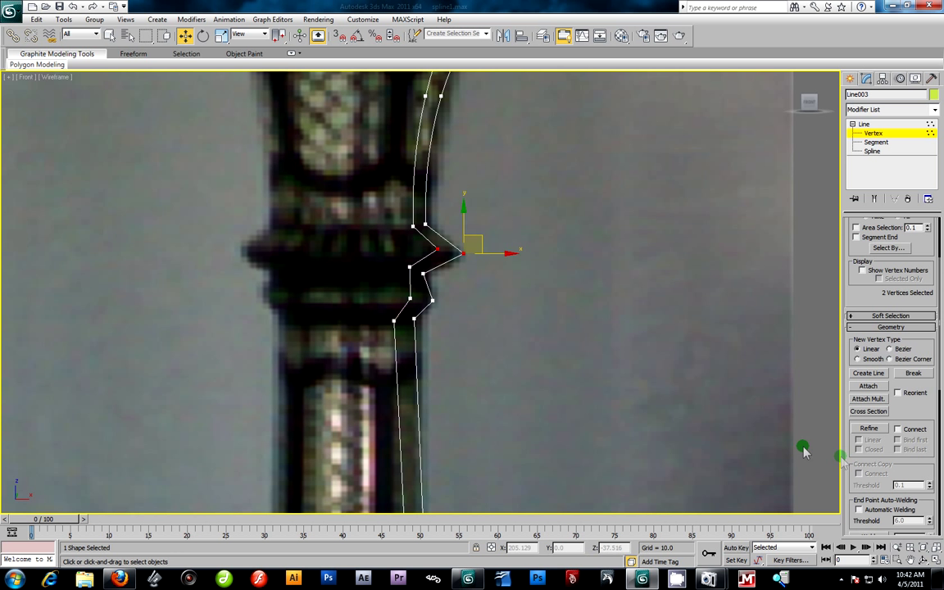
{"action": "right_click", "coordinate": [465, 258]}
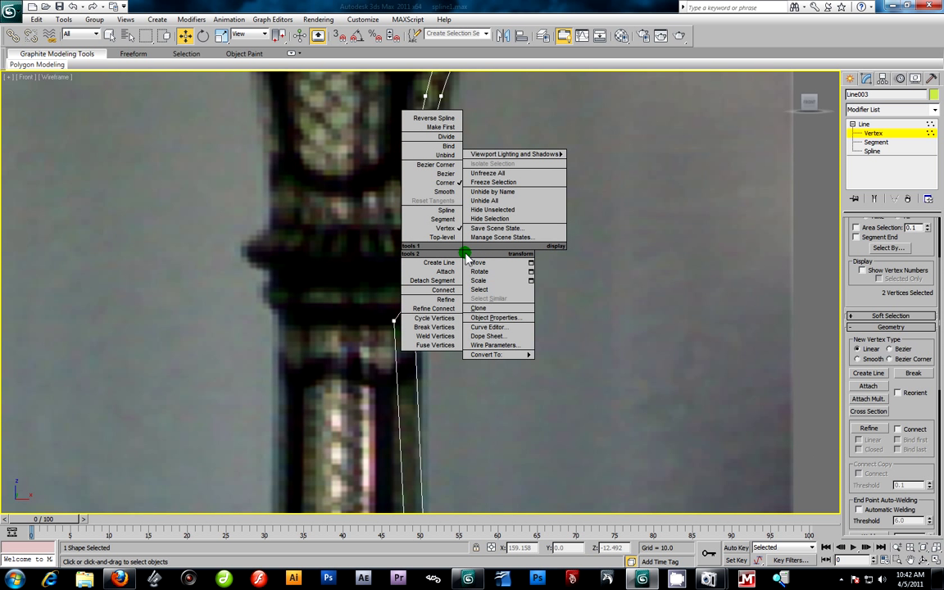
{"action": "left_click", "coordinate": [445, 186]}
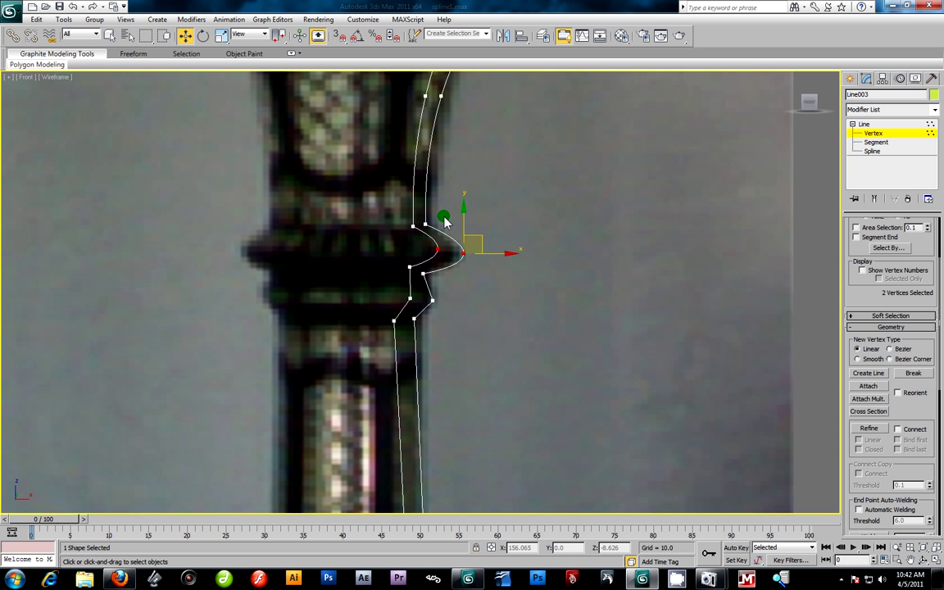
{"action": "left_click_drag", "start_coordinate": [406, 228], "coordinate": [440, 227]}
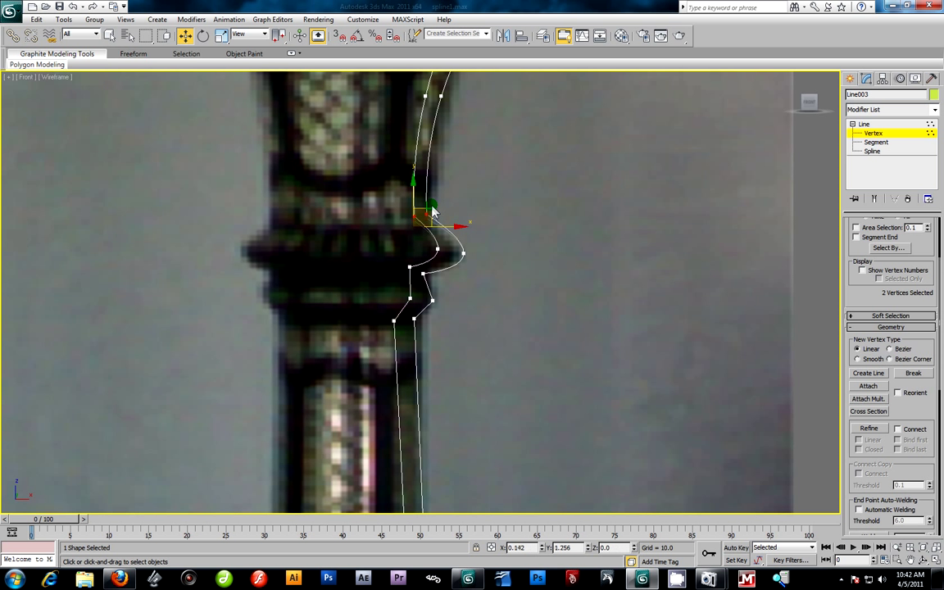
{"action": "left_click_drag", "start_coordinate": [419, 223], "coordinate": [436, 282]}
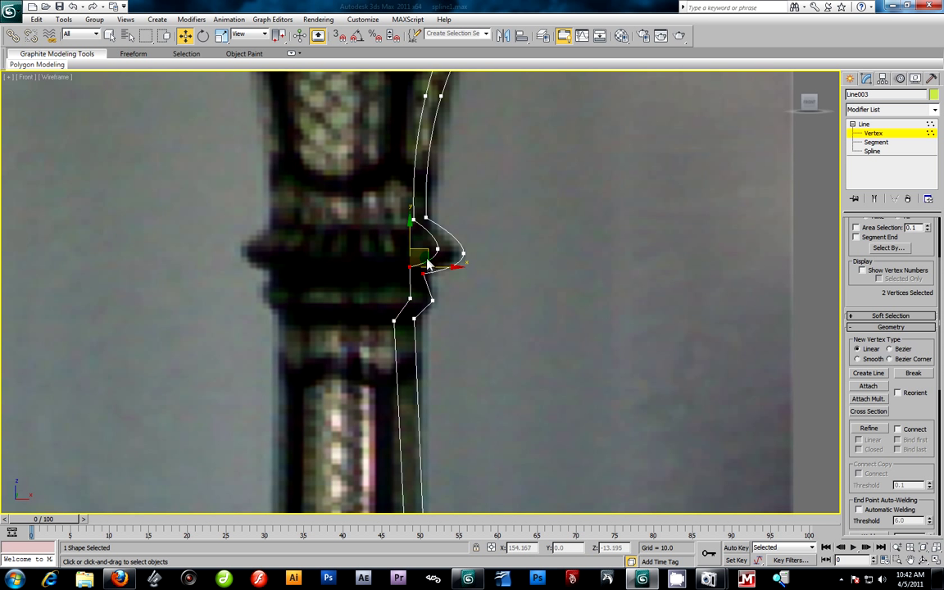
{"action": "left_click", "coordinate": [469, 257]}
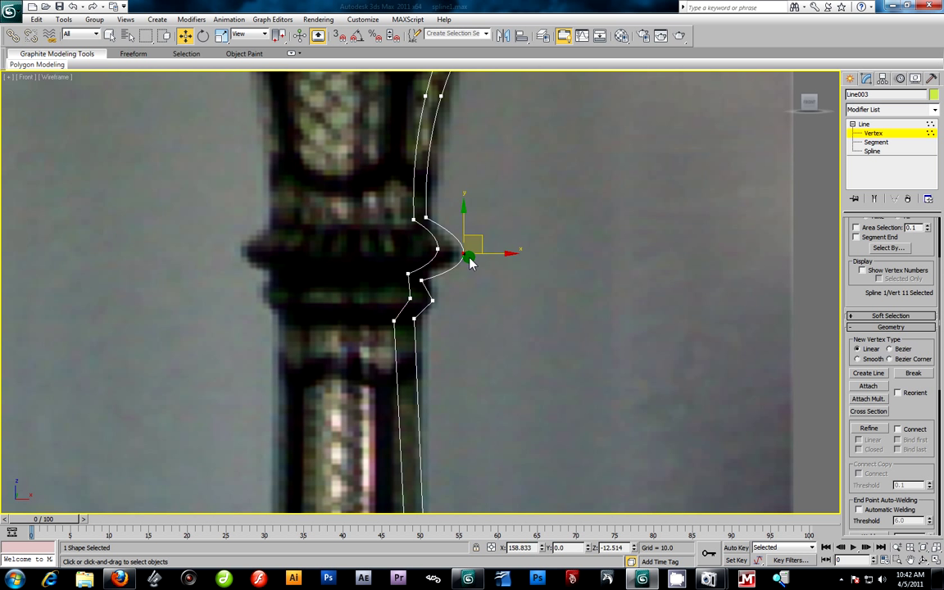
{"action": "left_click_drag", "start_coordinate": [471, 260], "coordinate": [473, 259]}
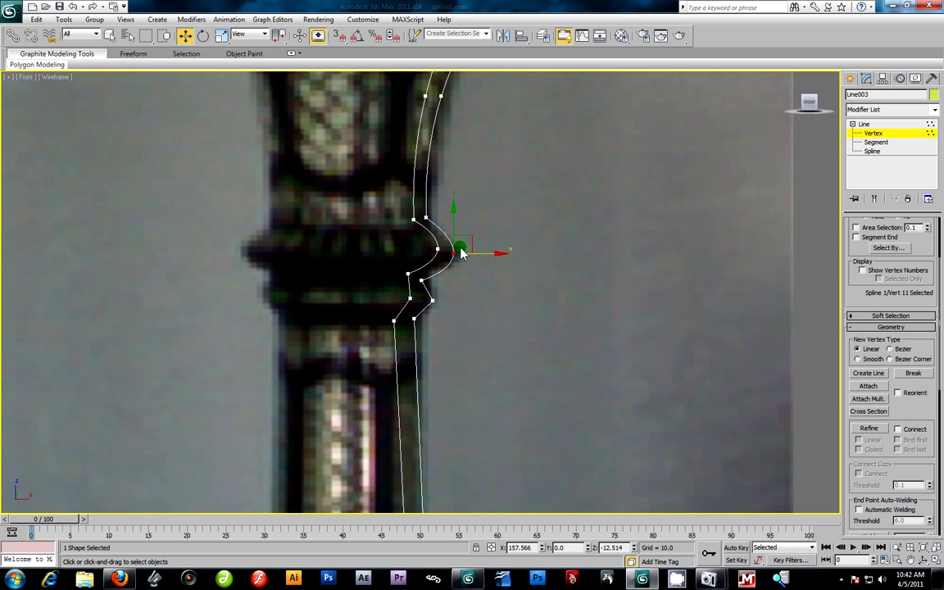
Undo the smoothing and vertex moves on the collar's upper ridge.
{"action": "key", "text": "ctrl+z"}
{"action": "key", "text": "ctrl+z"}
{"action": "key", "text": "ctrl+z"}
{"action": "key", "text": "ctrl+z"}
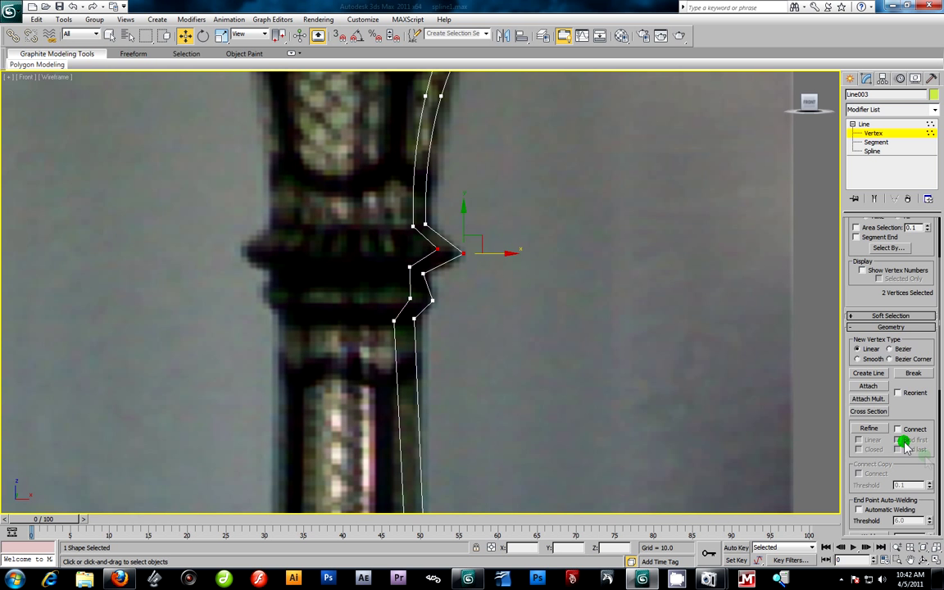
Fillet the inner and outer tip vertices of the collar's upper ridge slightly.
{"action": "scroll", "coordinate": [926, 465], "scroll_direction": "down", "scroll_amount": 8}
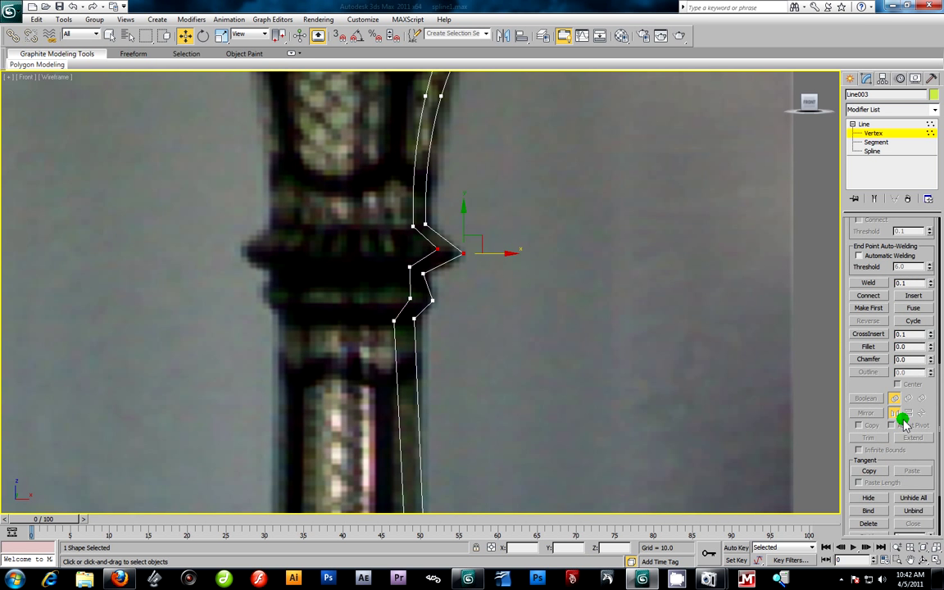
{"action": "scroll", "coordinate": [901, 423], "scroll_direction": "up", "scroll_amount": 2}
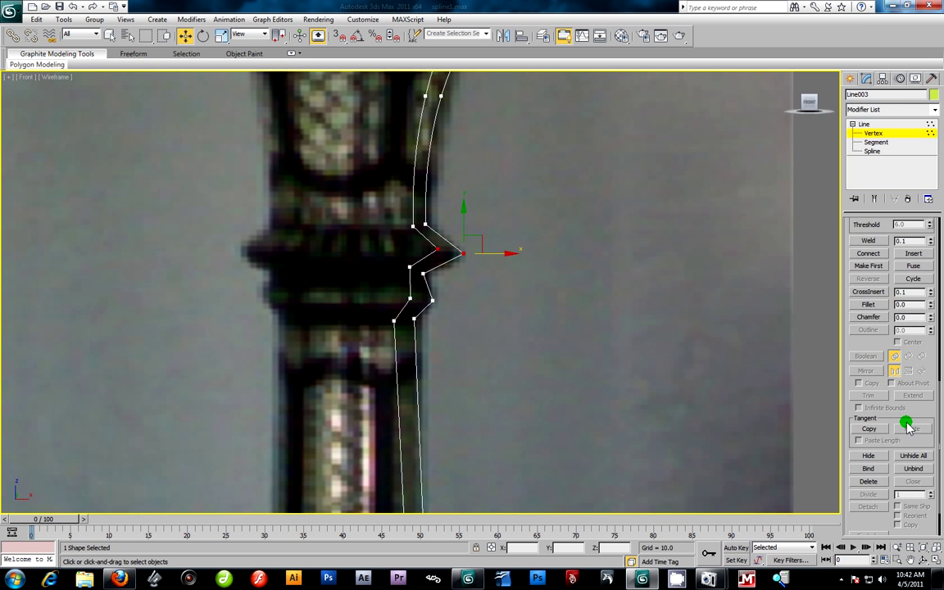
{"action": "left_click_drag", "start_coordinate": [931, 323], "coordinate": [930, 324]}
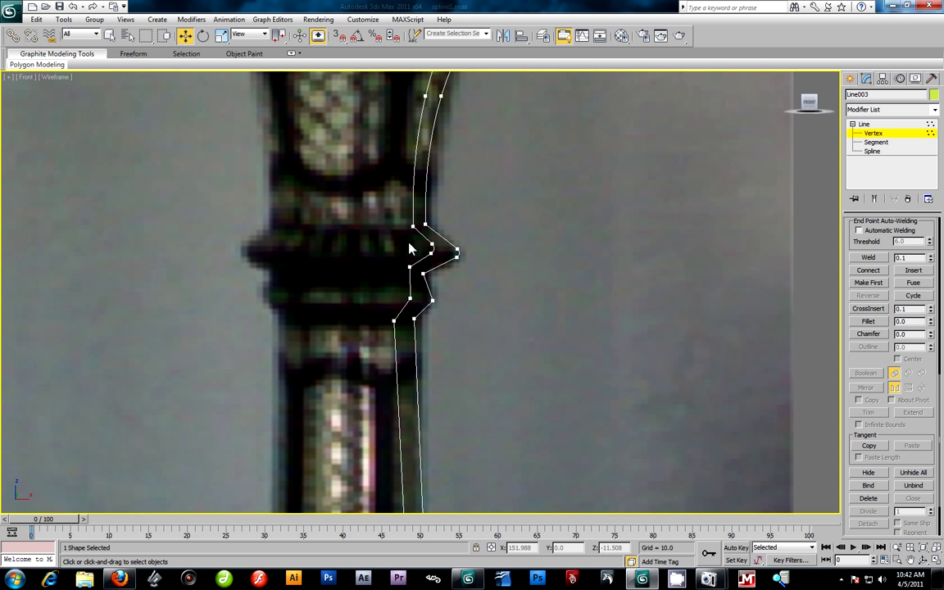
Convert the inner and outer tip vertices of the collar's lower ridge to Smooth.
{"action": "left_click_drag", "start_coordinate": [449, 290], "coordinate": [414, 313]}
{"action": "right_click", "coordinate": [409, 303]}
{"action": "left_click", "coordinate": [421, 254]}
Move the inner vertices of both collar ridges and the one just below them outward to even out the wall thickness.
{"action": "left_click", "coordinate": [436, 301]}
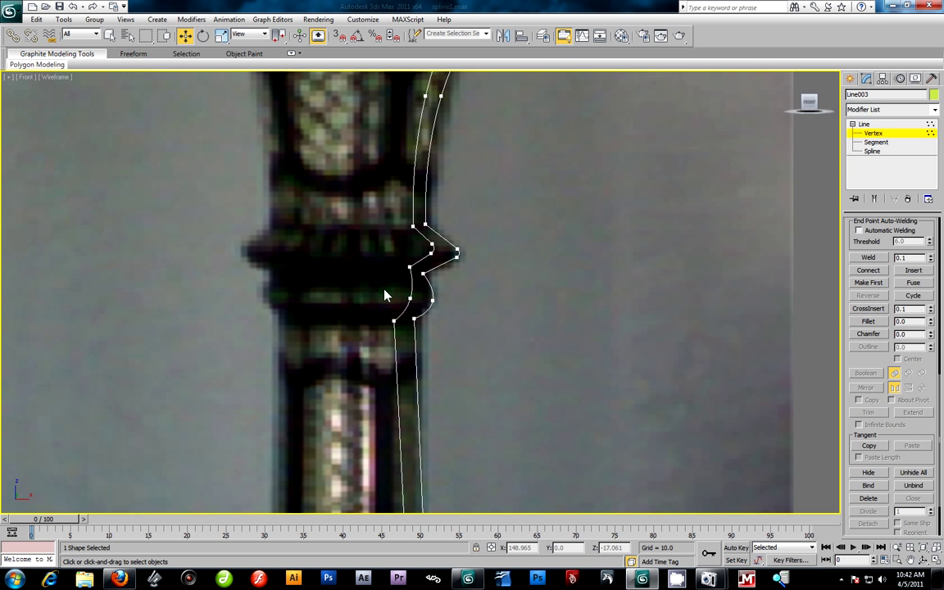
{"action": "left_click_drag", "start_coordinate": [443, 305], "coordinate": [453, 308]}
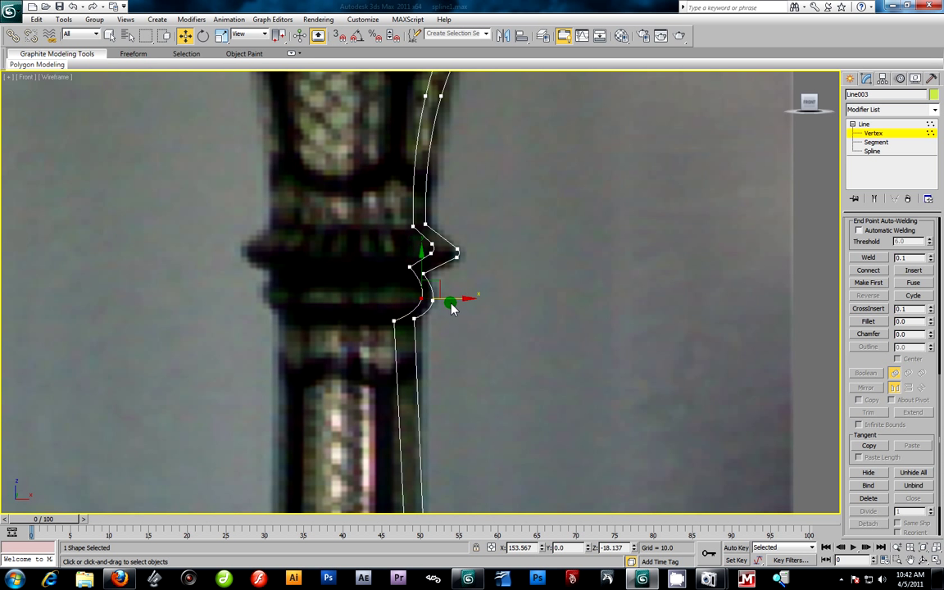
{"action": "left_click_drag", "start_coordinate": [408, 334], "coordinate": [421, 312]}
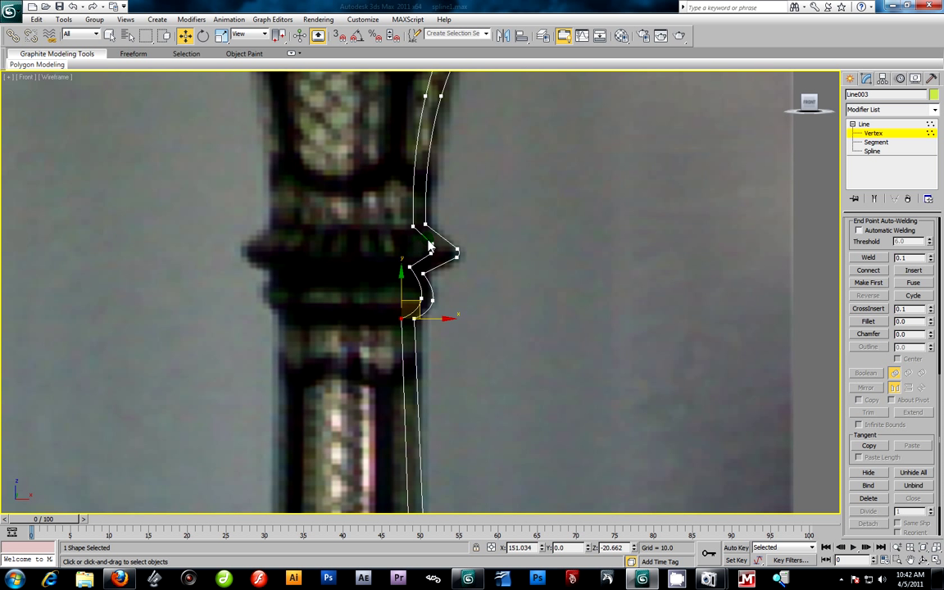
{"action": "left_click", "coordinate": [430, 249]}
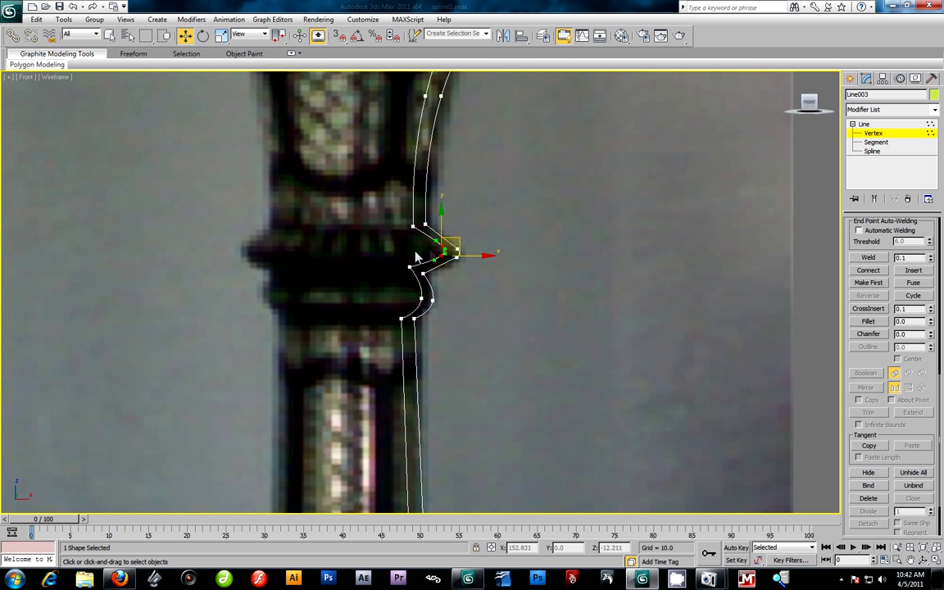
Convert the inner and outer vertices where the long neck widens into the body to Smooth.
{"action": "middle_click_drag", "start_coordinate": [443, 328], "coordinate": [447, 270]}
{"action": "scroll", "coordinate": [442, 359], "scroll_direction": "down", "scroll_amount": 3}
{"action": "middle_click_drag", "start_coordinate": [457, 401], "coordinate": [400, 267]}
{"action": "left_click_drag", "start_coordinate": [371, 279], "coordinate": [318, 308]}
{"action": "right_click", "coordinate": [332, 303]}
{"action": "left_click", "coordinate": [328, 236]}
Move the smoothed neck vertex pair down and outward to follow the reference vase's contour.
{"action": "scroll", "coordinate": [405, 411], "scroll_direction": "down", "scroll_amount": 3}
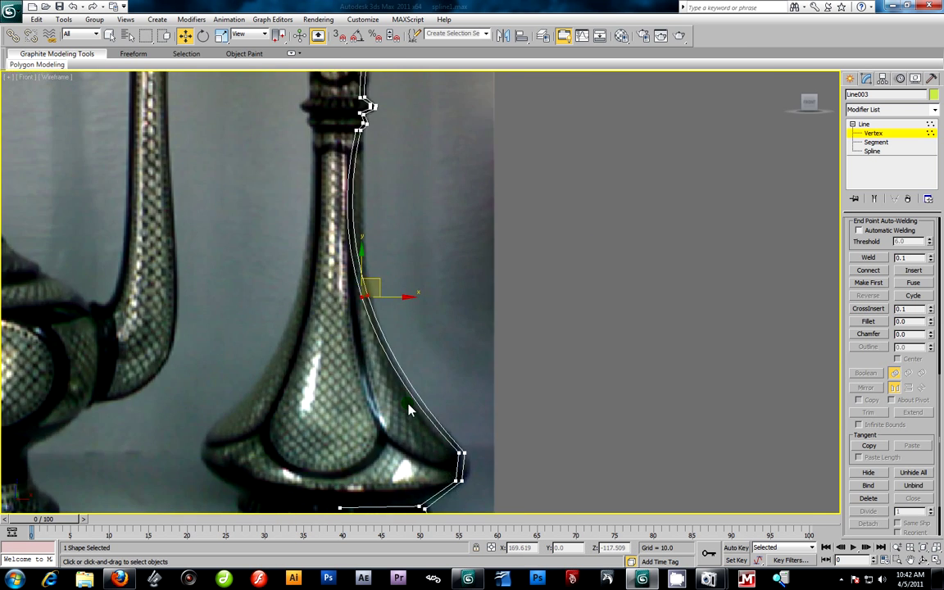
{"action": "scroll", "coordinate": [411, 247], "scroll_direction": "up", "scroll_amount": 2}
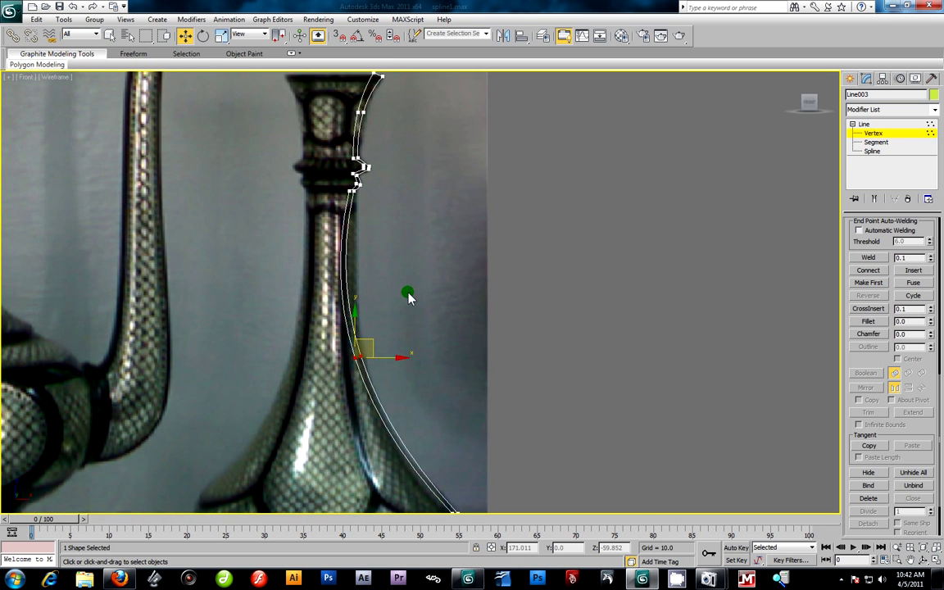
{"action": "scroll", "coordinate": [410, 295], "scroll_direction": "down", "scroll_amount": 2}
{"action": "middle_click_drag", "start_coordinate": [412, 273], "coordinate": [415, 316]}
{"action": "left_click_drag", "start_coordinate": [385, 361], "coordinate": [404, 398]}
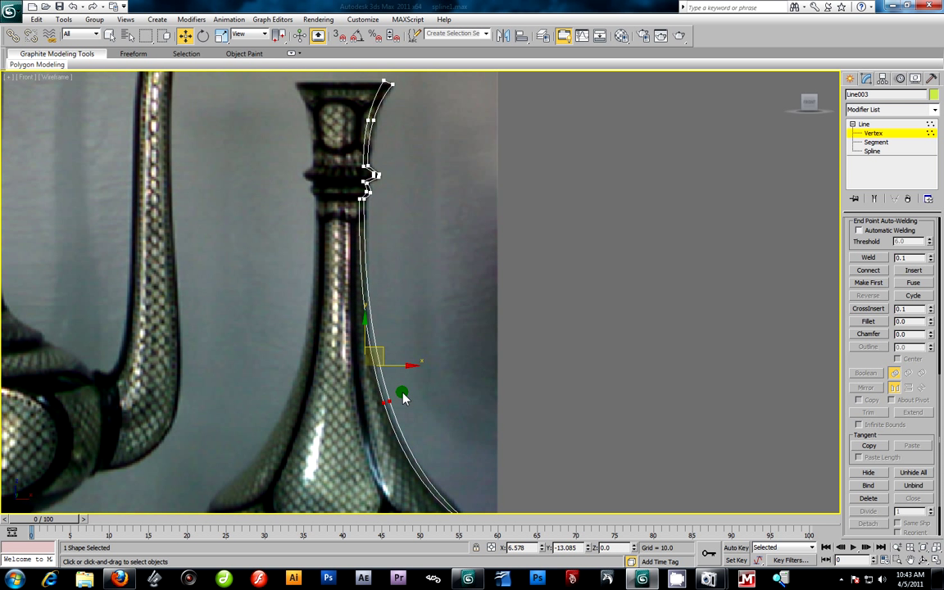
Nudge the vertex pair just below the collar outward and realign the pair on the widening neck with the reference contour.
{"action": "scroll", "coordinate": [347, 180], "scroll_direction": "up", "scroll_amount": 5}
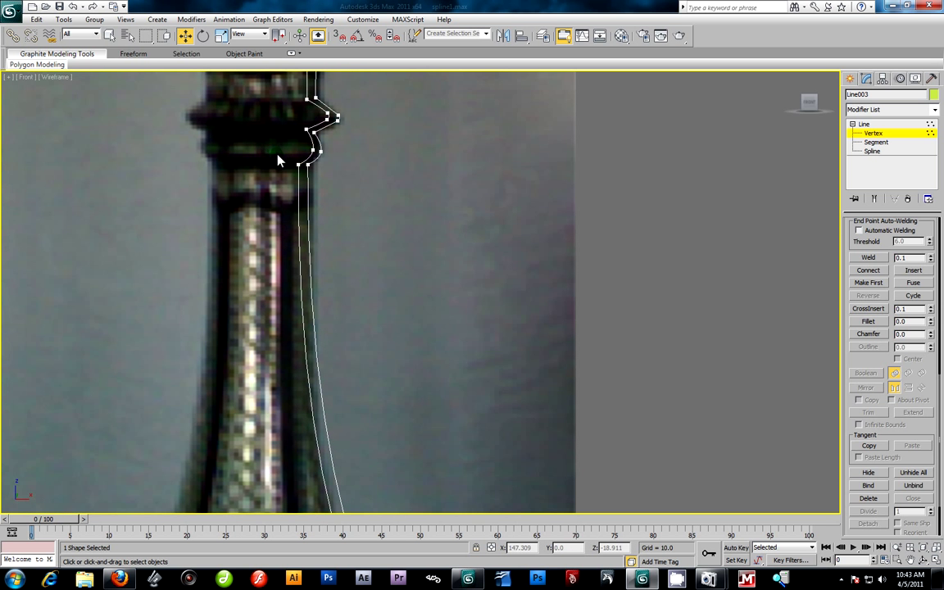
{"action": "left_click", "coordinate": [308, 169]}
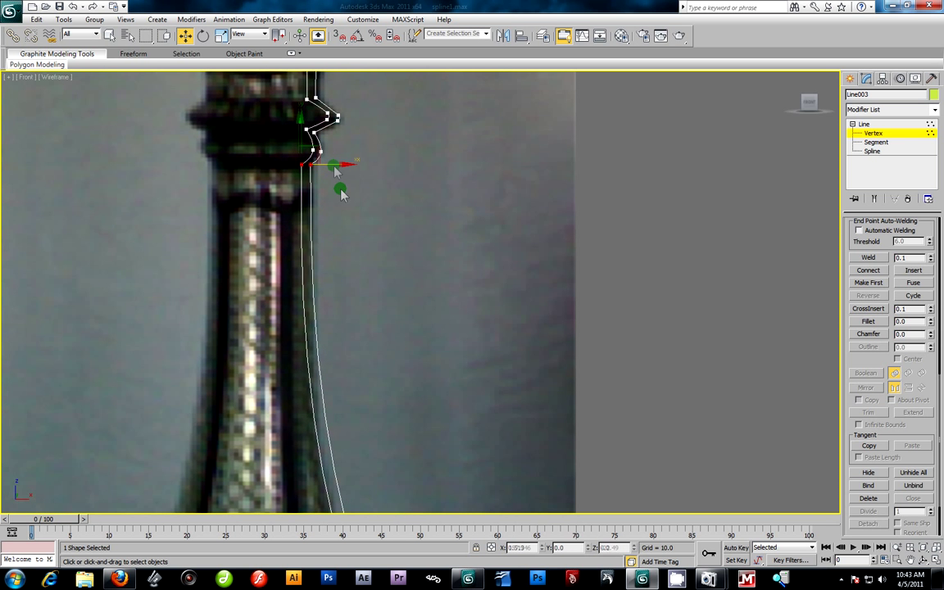
{"action": "middle_click_drag", "start_coordinate": [361, 365], "coordinate": [372, 299]}
{"action": "scroll", "coordinate": [372, 299], "scroll_direction": "down", "scroll_amount": 3}
{"action": "middle_click_drag", "start_coordinate": [406, 438], "coordinate": [344, 232]}
{"action": "left_click", "coordinate": [303, 238]}
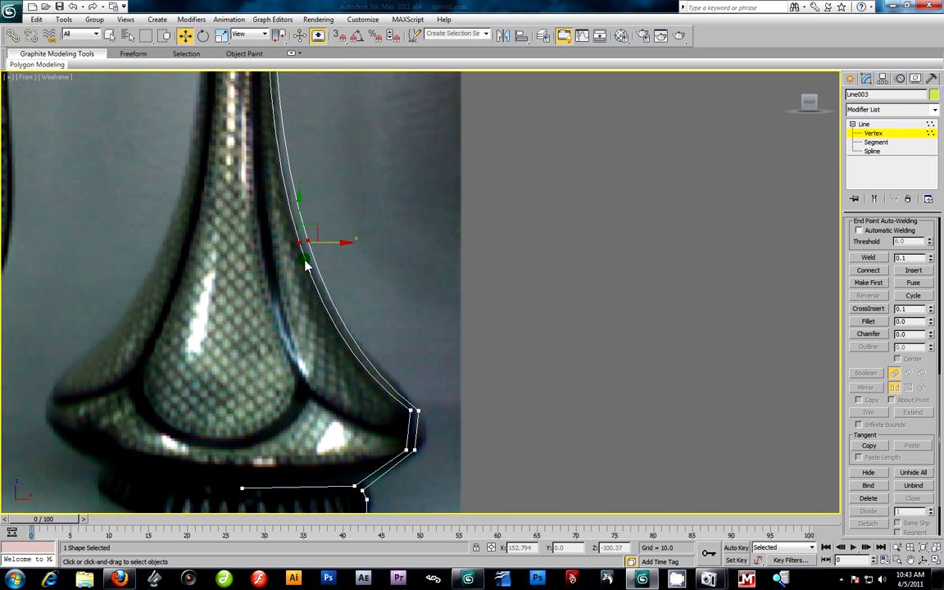
{"action": "left_click_drag", "start_coordinate": [319, 238], "coordinate": [311, 234]}
Convert the upper vertex pair at the body's widest edge to Smooth and move it up and inward along the contour.
{"action": "middle_click_drag", "start_coordinate": [475, 403], "coordinate": [424, 353]}
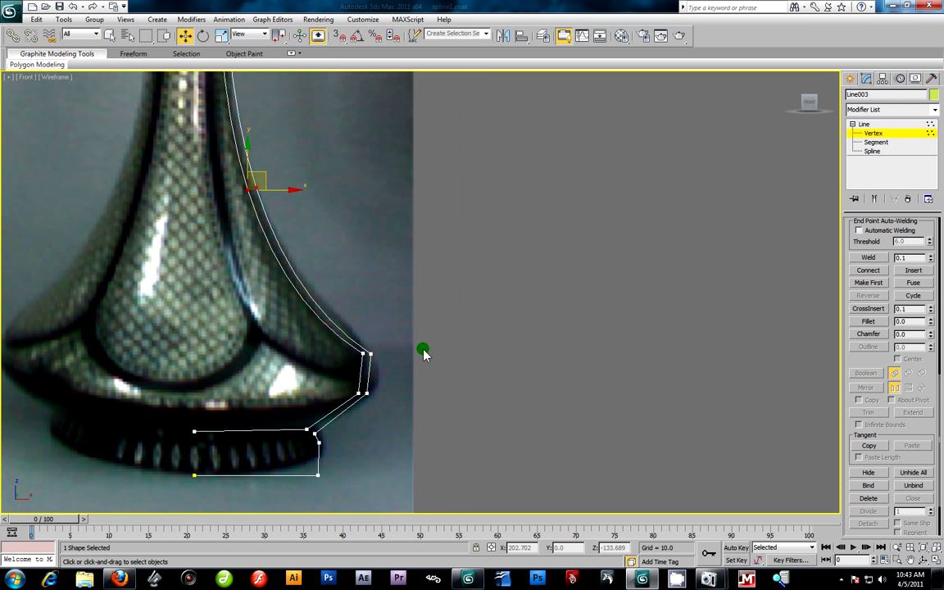
{"action": "left_click", "coordinate": [365, 353]}
{"action": "right_click", "coordinate": [370, 358]}
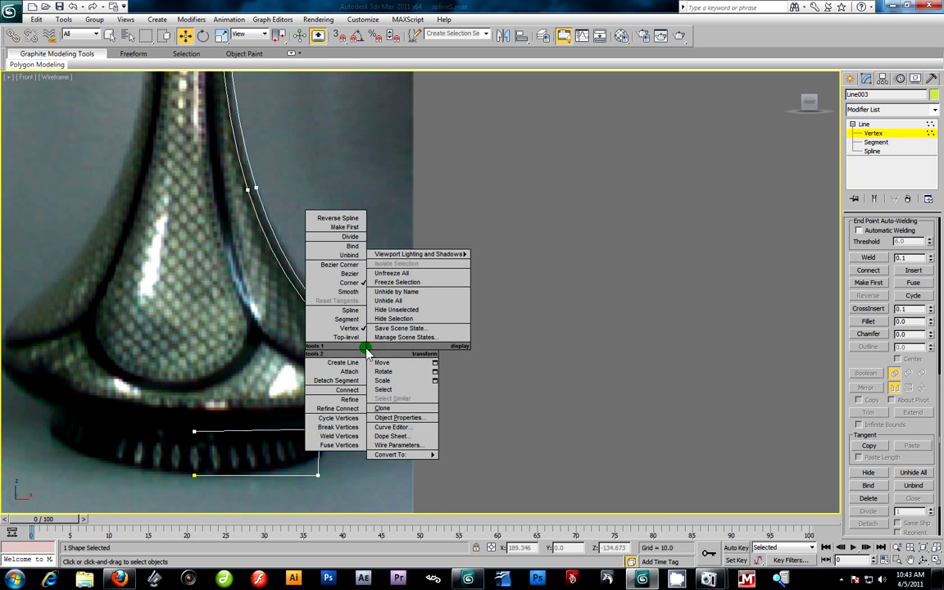
{"action": "left_click", "coordinate": [324, 284]}
{"action": "left_click_drag", "start_coordinate": [388, 352], "coordinate": [362, 321]}
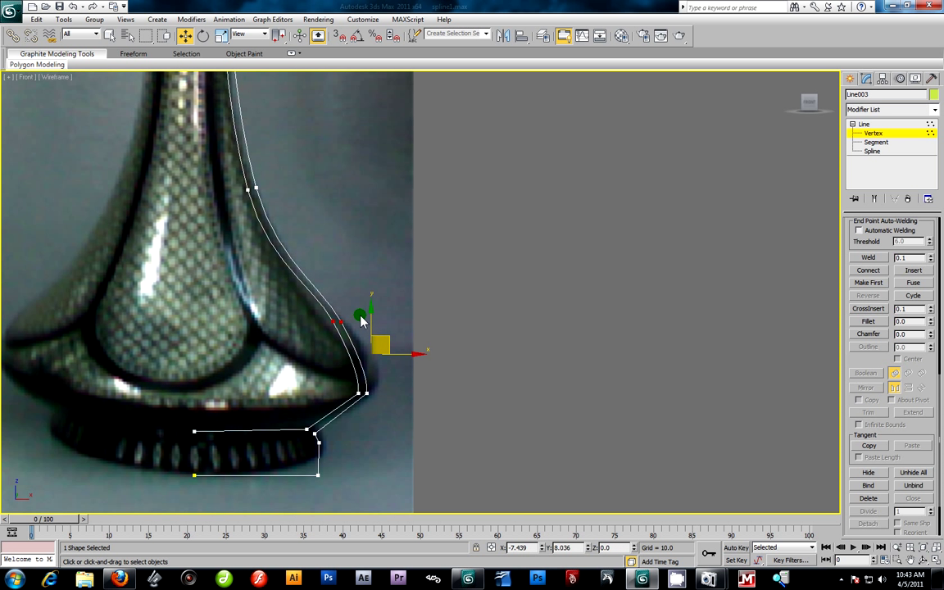
Smooth the lower vertex pair at the body's widest edge, moving it outward, and shift the pair above it further inward.
{"action": "left_click", "coordinate": [365, 393]}
{"action": "right_click", "coordinate": [366, 395]}
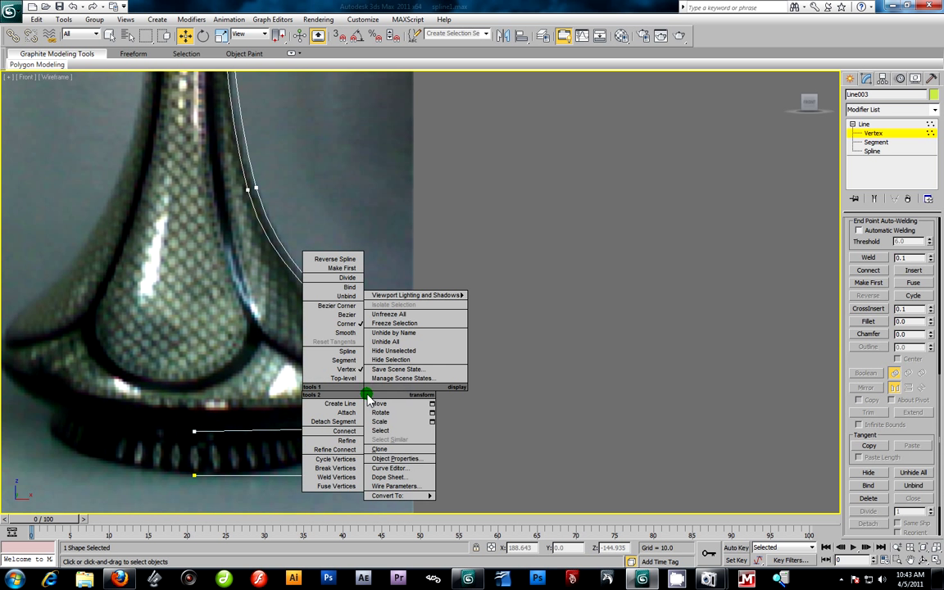
{"action": "left_click", "coordinate": [347, 333]}
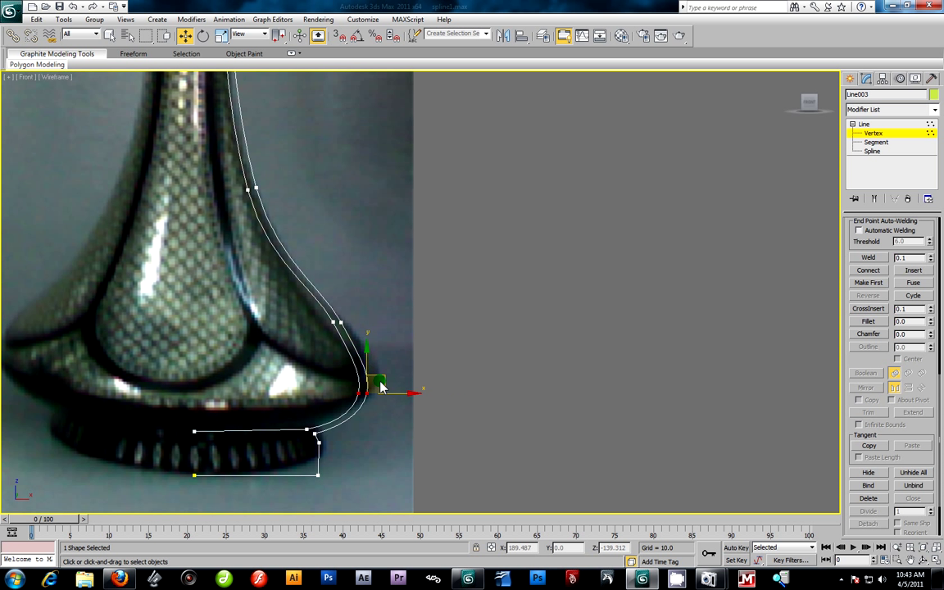
{"action": "left_click_drag", "start_coordinate": [388, 389], "coordinate": [397, 379]}
{"action": "left_click", "coordinate": [337, 321]}
{"action": "mouse_move", "coordinate": [354, 311]}
{"action": "left_mouse_down"}
{"action": "mouse_move", "coordinate": [339, 302]}
{"action": "mouse_move", "coordinate": [366, 300]}
{"action": "mouse_move", "coordinate": [334, 319]}
{"action": "mouse_move", "coordinate": [339, 303]}
{"action": "mouse_move", "coordinate": [346, 308]}
{"action": "left_mouse_up"}
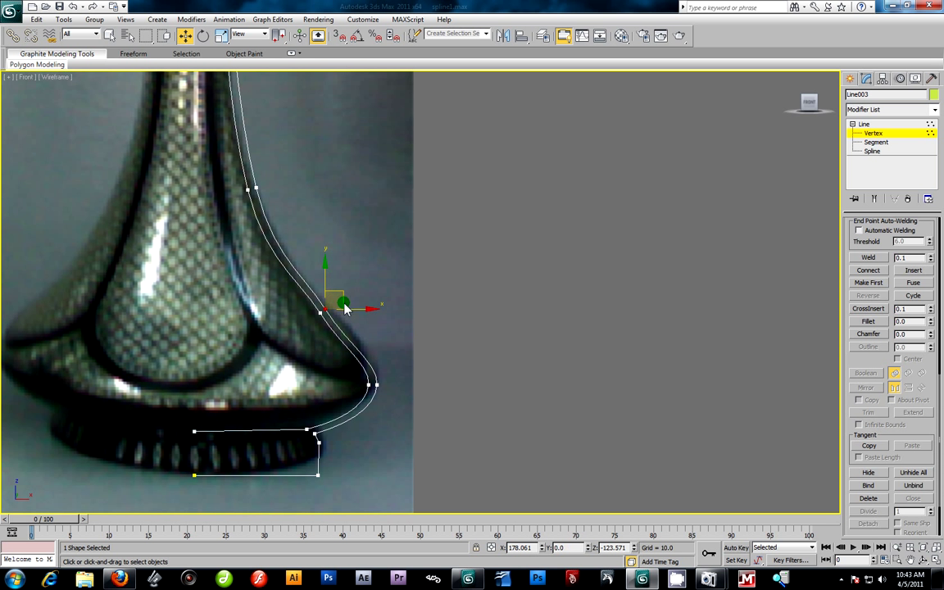
Remove the vertex pair above the body's widest edge and move the widest pair upward to follow the reference vase's contour.
{"action": "left_click", "coordinate": [370, 384]}
{"action": "mouse_move", "coordinate": [395, 380]}
{"action": "left_mouse_down"}
{"action": "mouse_move", "coordinate": [385, 376]}
{"action": "mouse_move", "coordinate": [398, 373]}
{"action": "left_mouse_up"}
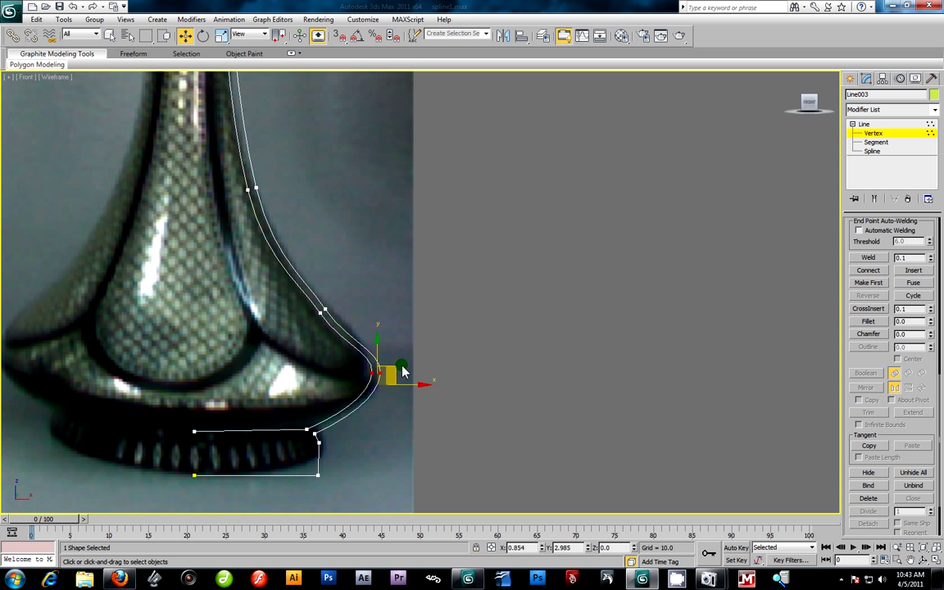
{"action": "left_click", "coordinate": [323, 312]}
{"action": "left_click_drag", "start_coordinate": [325, 315], "coordinate": [321, 305]}
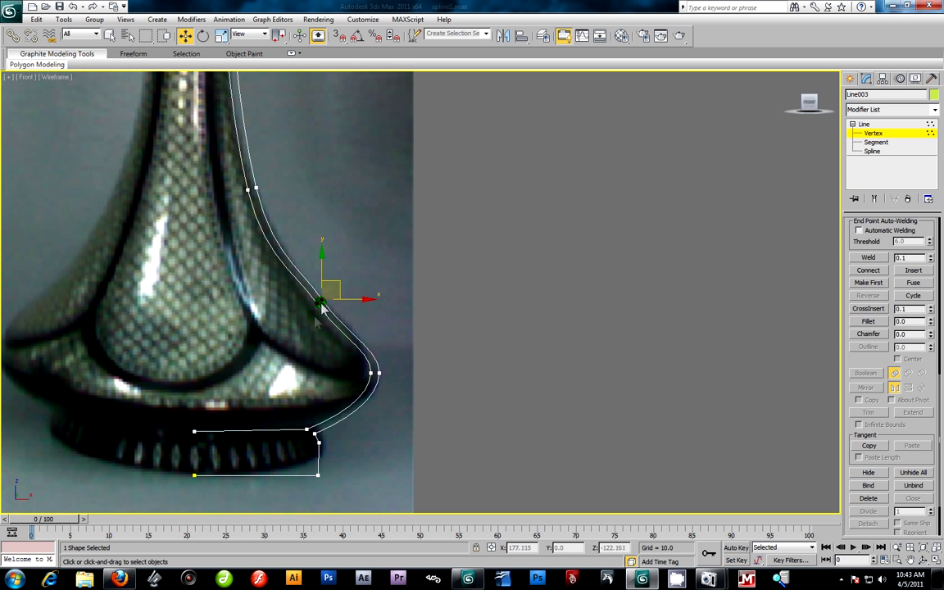
{"action": "key", "text": "Delete"}
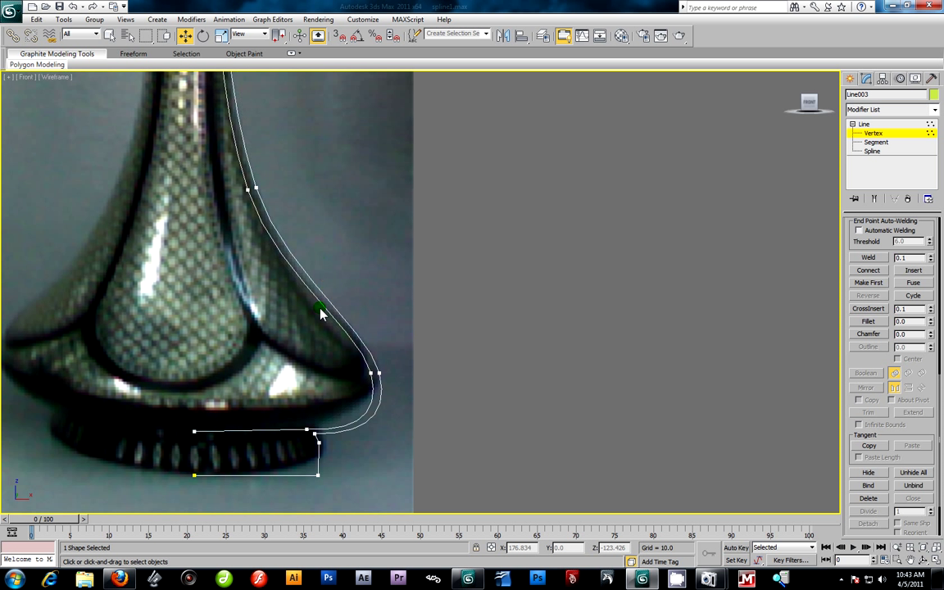
{"action": "left_click_drag", "start_coordinate": [439, 358], "coordinate": [372, 360]}
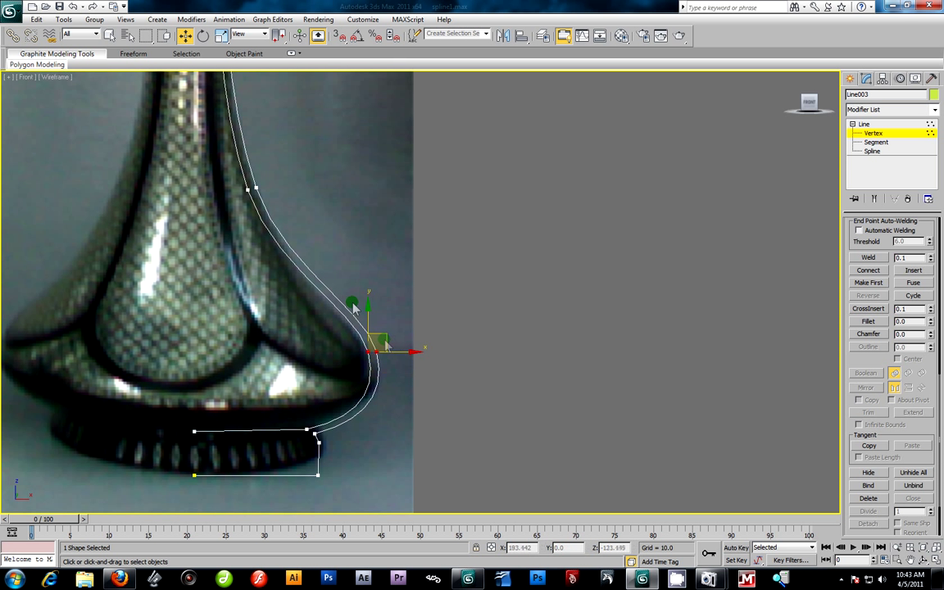
Nudge the lower neck vertex pair slightly down and fine-tune the position of the pair at the body's widest edge.
{"action": "left_click", "coordinate": [250, 190]}
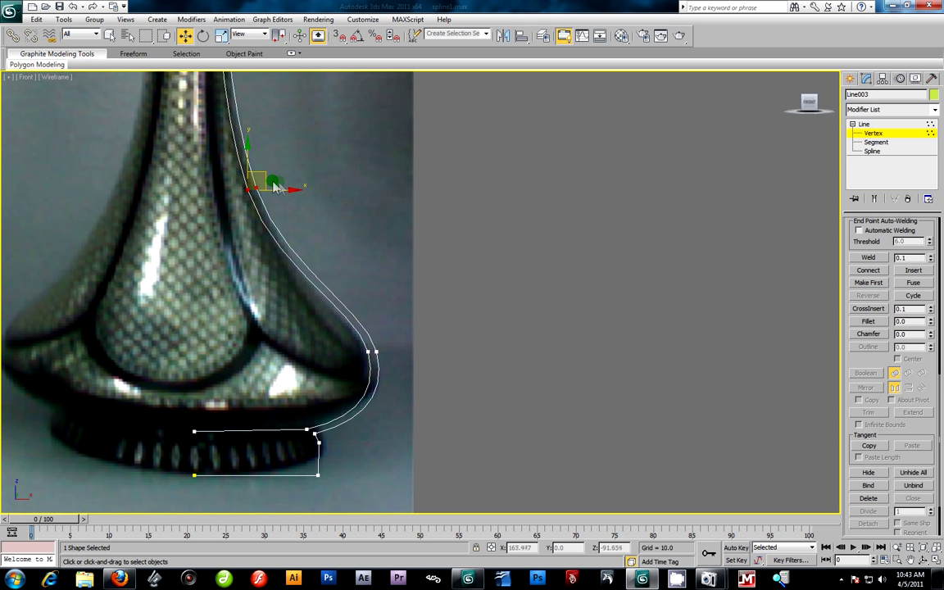
{"action": "left_click_drag", "start_coordinate": [271, 185], "coordinate": [271, 185]}
{"action": "left_click", "coordinate": [375, 353]}
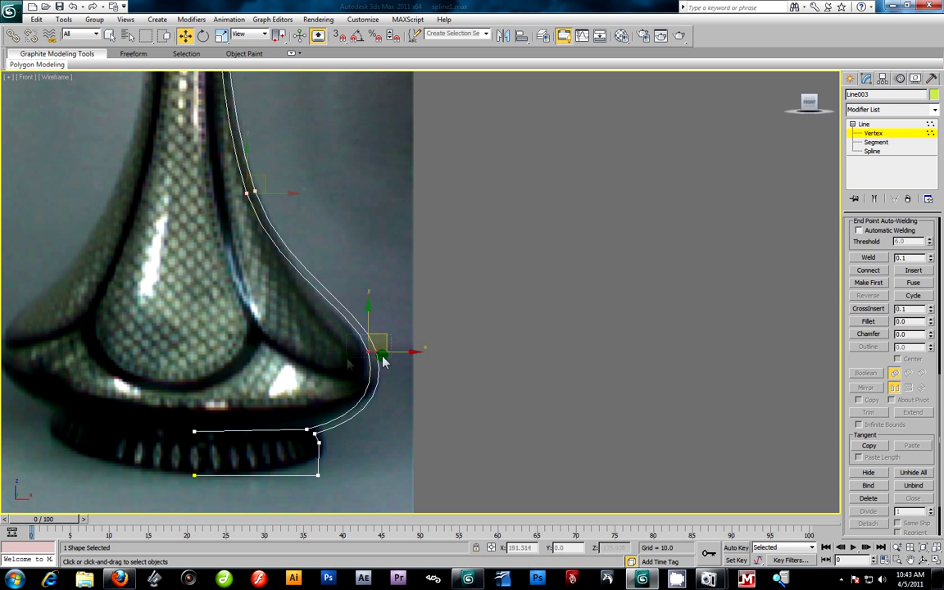
{"action": "left_click_drag", "start_coordinate": [399, 354], "coordinate": [405, 359]}
Fillet the upper and lower outer corner vertices of the vase's foot.
{"action": "scroll", "coordinate": [252, 285], "scroll_direction": "down", "scroll_amount": 3}
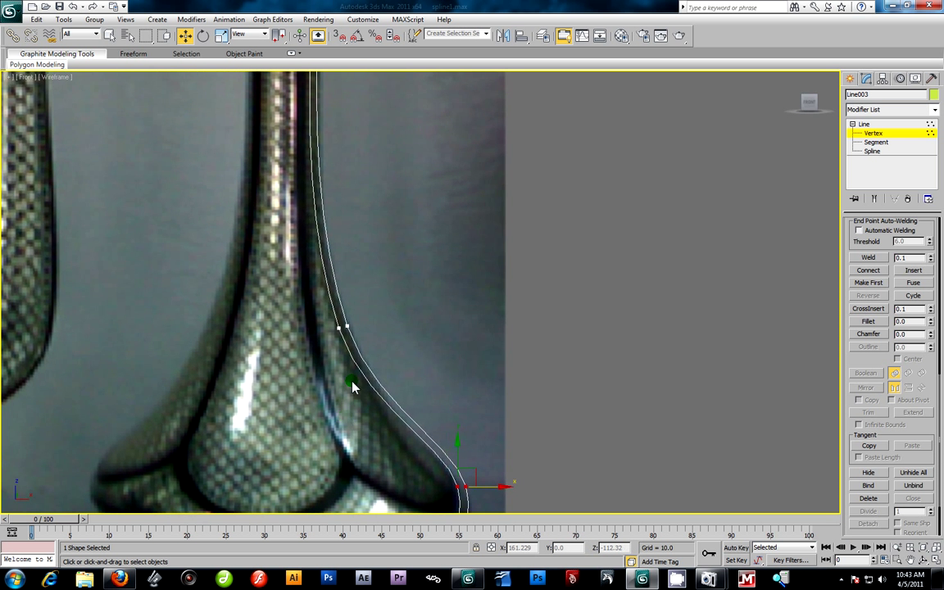
{"action": "scroll", "coordinate": [370, 255], "scroll_direction": "up", "scroll_amount": 1}
{"action": "scroll", "coordinate": [397, 373], "scroll_direction": "up", "scroll_amount": 5}
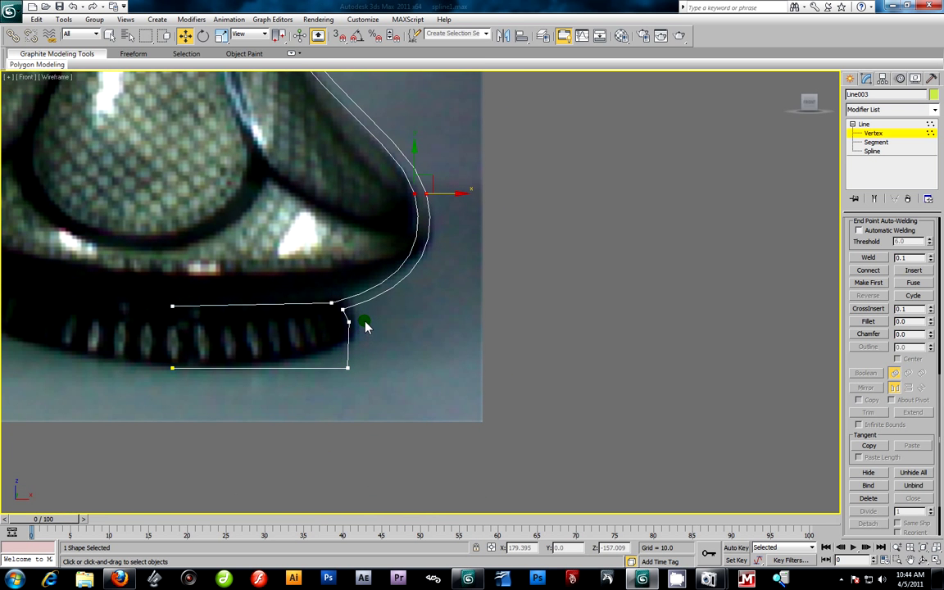
{"action": "left_click_drag", "start_coordinate": [362, 295], "coordinate": [331, 388]}
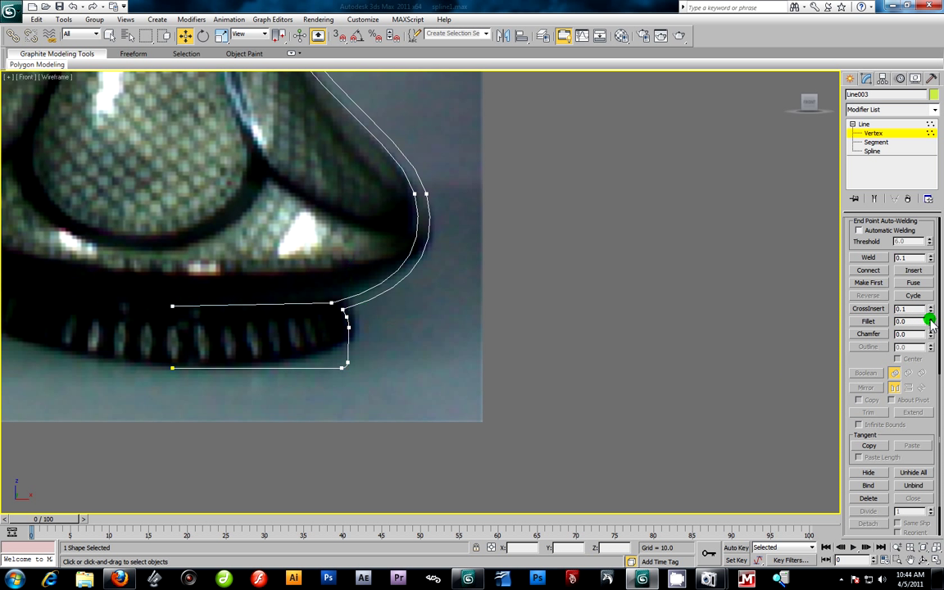
Convert the inner vertex above the foot to Smooth, move it outward and up, and lower the inner floor's end vertex.
{"action": "middle_click_drag", "start_coordinate": [438, 285], "coordinate": [453, 309]}
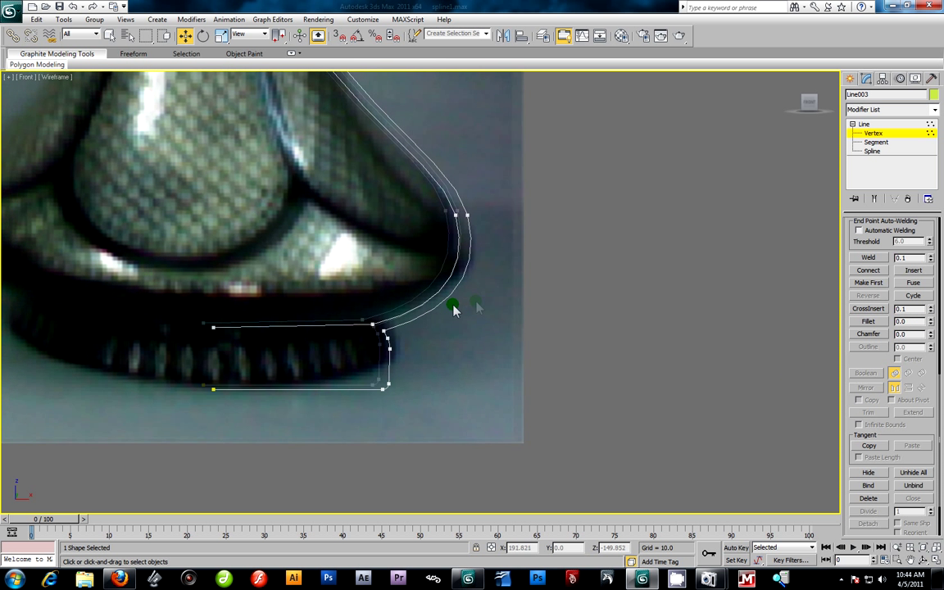
{"action": "right_click", "coordinate": [373, 320]}
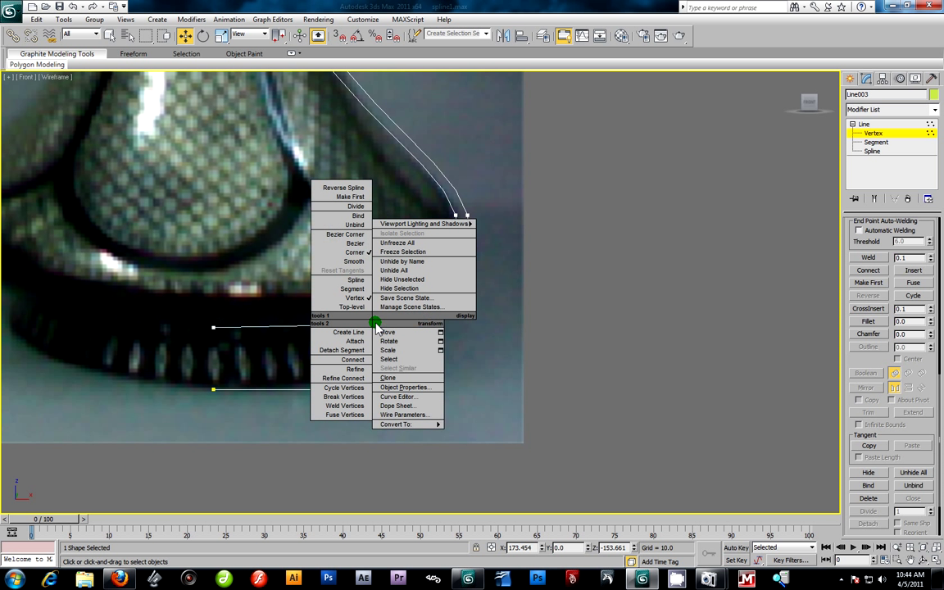
{"action": "left_click", "coordinate": [354, 261]}
{"action": "left_click_drag", "start_coordinate": [397, 318], "coordinate": [421, 309]}
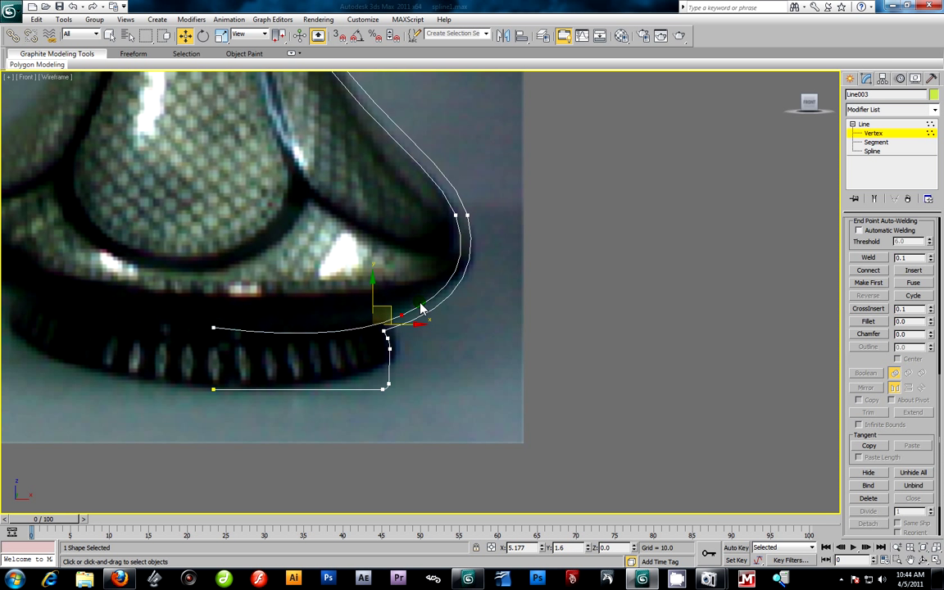
{"action": "left_click", "coordinate": [214, 327]}
{"action": "left_click_drag", "start_coordinate": [214, 290], "coordinate": [215, 303]}
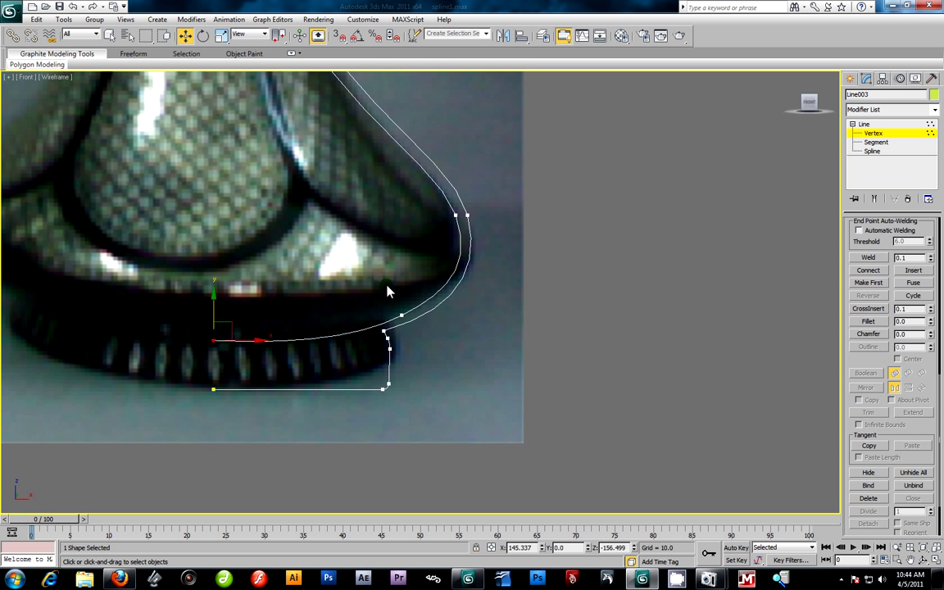
Apply a Lathe modifier to the finished profile of the long-necked vase.
{"action": "scroll", "coordinate": [388, 291], "scroll_direction": "down", "scroll_amount": 5}
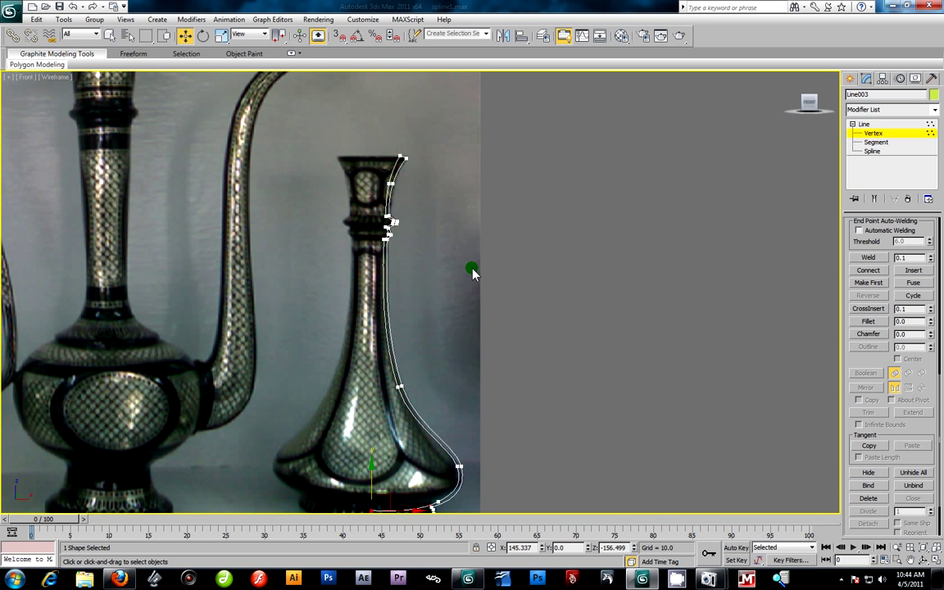
{"action": "middle_click_drag", "start_coordinate": [474, 381], "coordinate": [490, 337]}
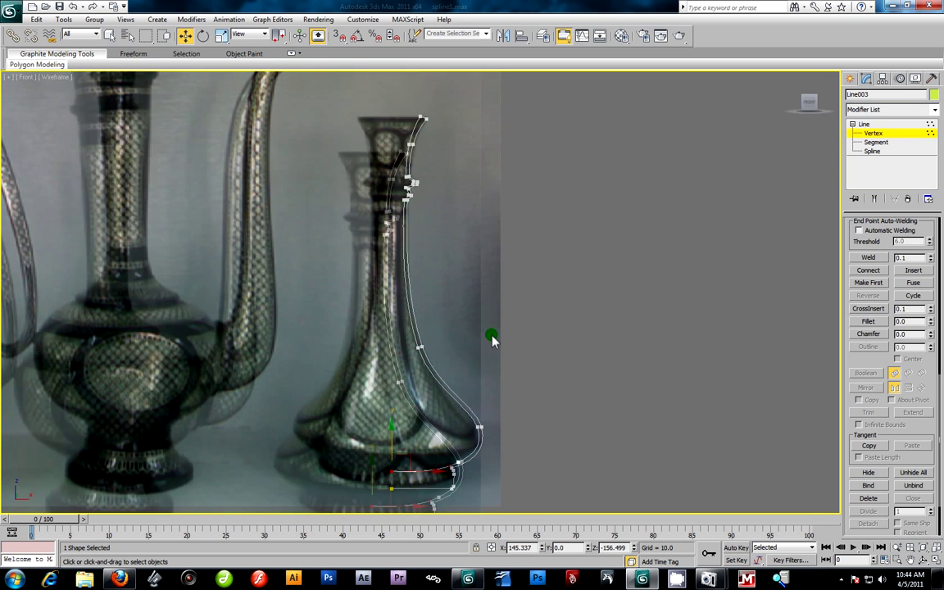
{"action": "left_click", "coordinate": [934, 110]}
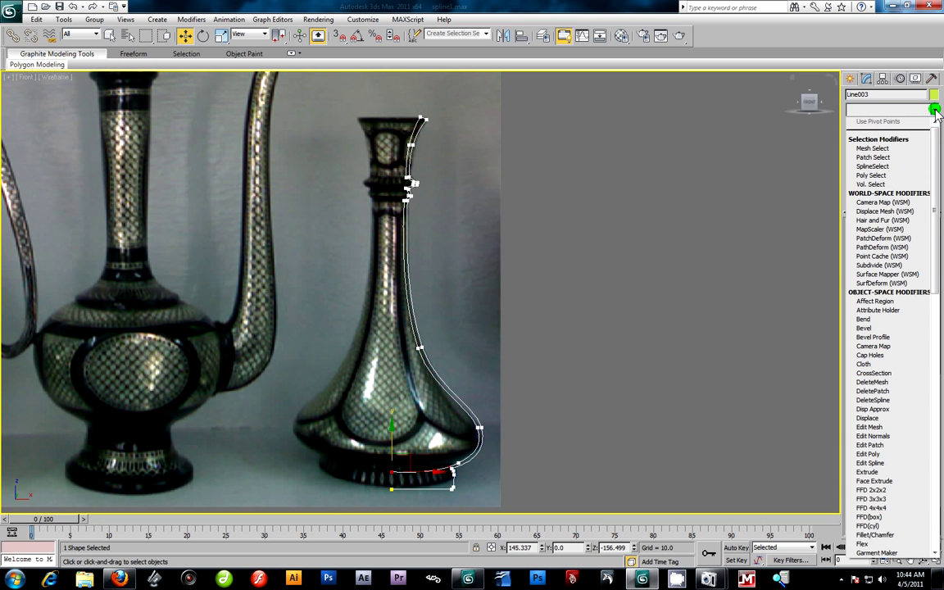
{"action": "left_click_drag", "start_coordinate": [939, 166], "coordinate": [934, 259]}
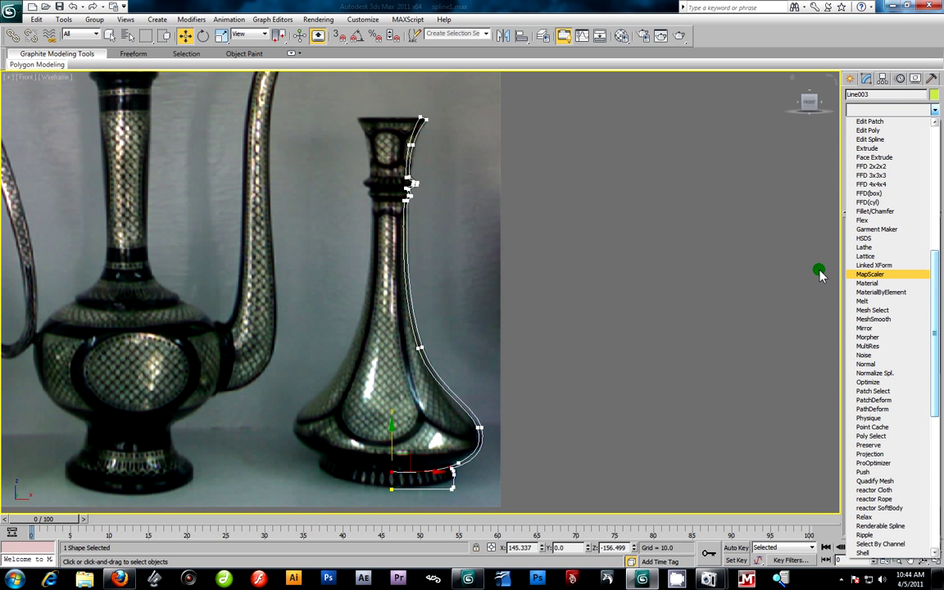
{"action": "left_click", "coordinate": [865, 247]}
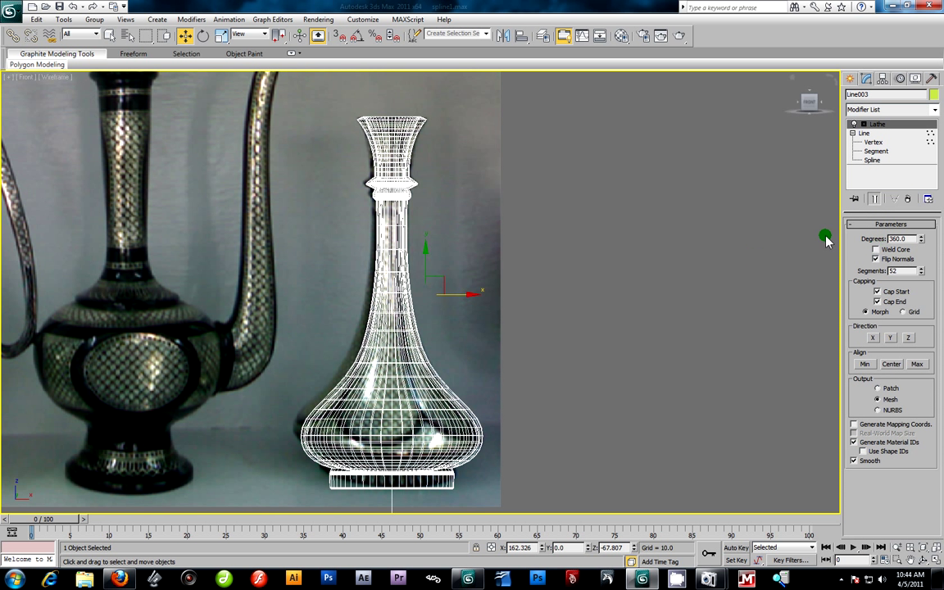
Shift the Lathe axis slightly away from the profile so the revolved body matches the reference vase's width.
{"action": "left_click", "coordinate": [865, 125]}
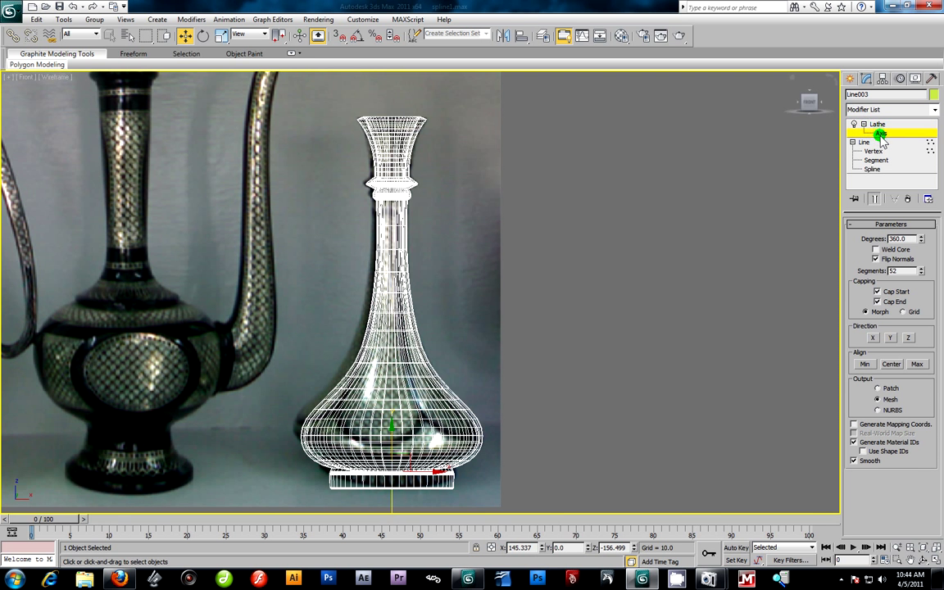
{"action": "left_click", "coordinate": [879, 133]}
{"action": "left_click", "coordinate": [485, 314]}
{"action": "middle_click_drag", "start_coordinate": [416, 481], "coordinate": [362, 410]}
{"action": "left_click_drag", "start_coordinate": [361, 409], "coordinate": [449, 185]}
{"action": "middle_click_drag", "start_coordinate": [449, 186], "coordinate": [452, 262]}
{"action": "left_click_drag", "start_coordinate": [435, 299], "coordinate": [442, 295]}
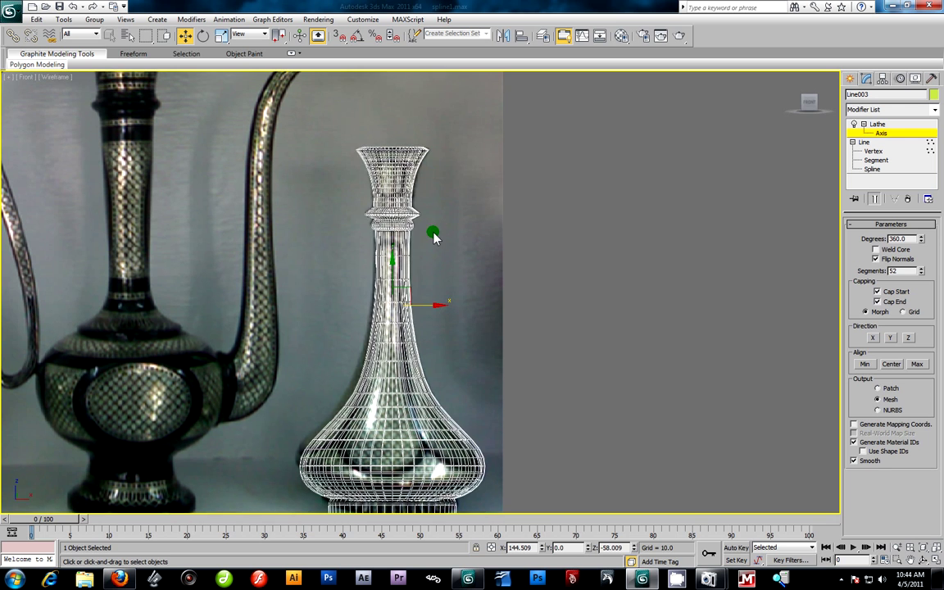
Round the vase's mouth rim by filleting its two top profile vertices with the lathed result shown, and deselect the vase.
{"action": "middle_click_drag", "start_coordinate": [432, 174], "coordinate": [432, 292]}
{"action": "scroll", "coordinate": [432, 292], "scroll_direction": "up", "scroll_amount": 10}
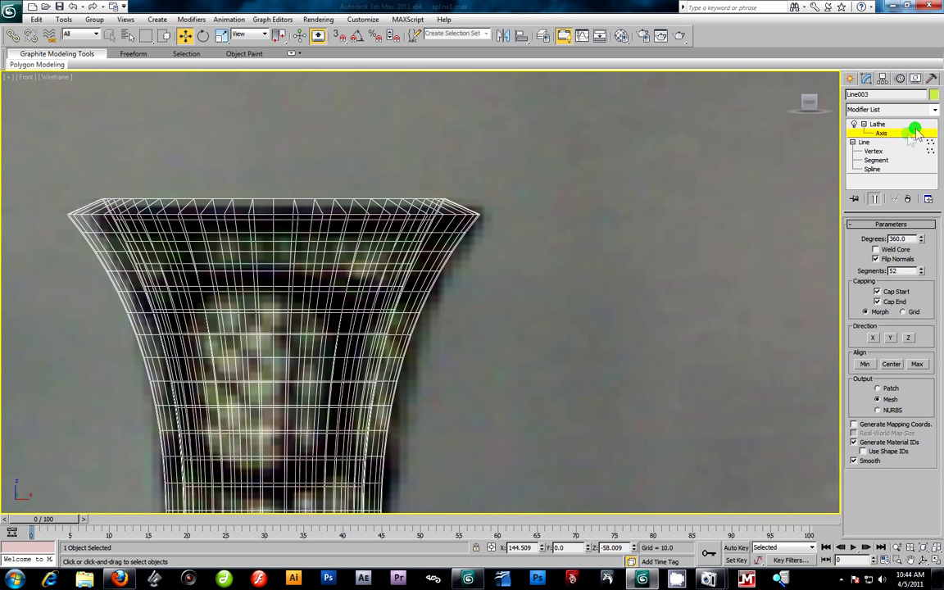
{"action": "left_click", "coordinate": [876, 151]}
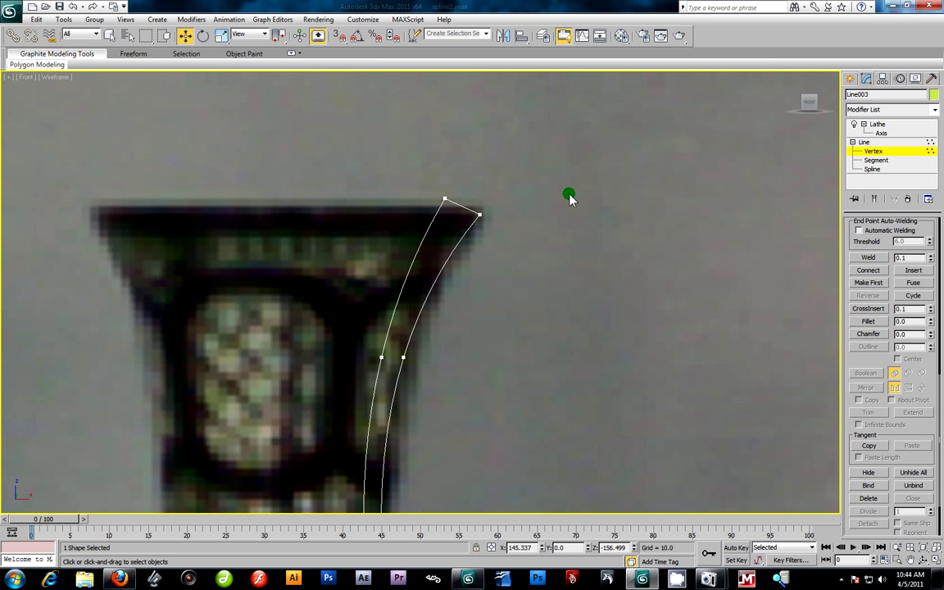
{"action": "left_click", "coordinate": [871, 196]}
{"action": "left_click_drag", "start_coordinate": [563, 177], "coordinate": [468, 230]}
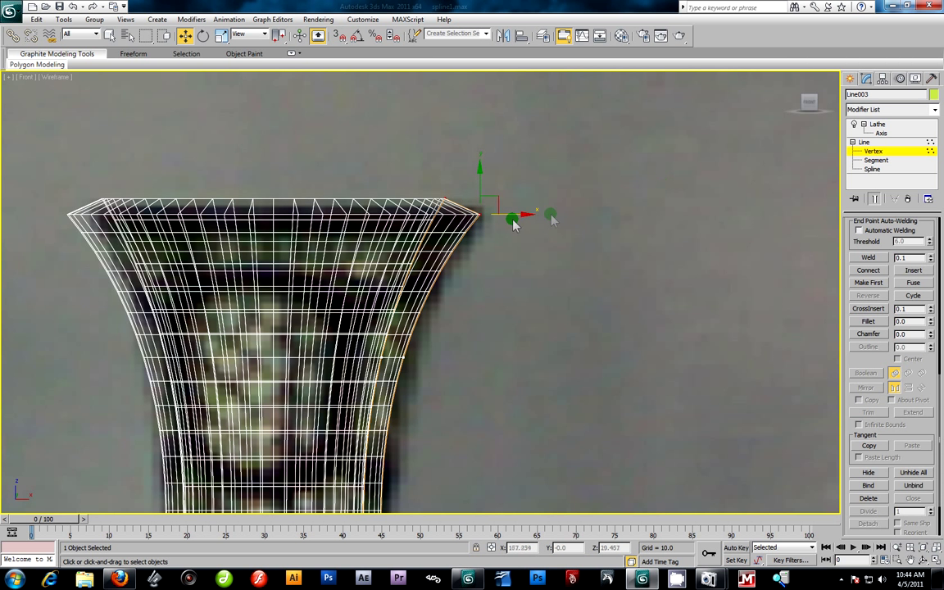
{"action": "left_click_drag", "start_coordinate": [928, 322], "coordinate": [929, 317]}
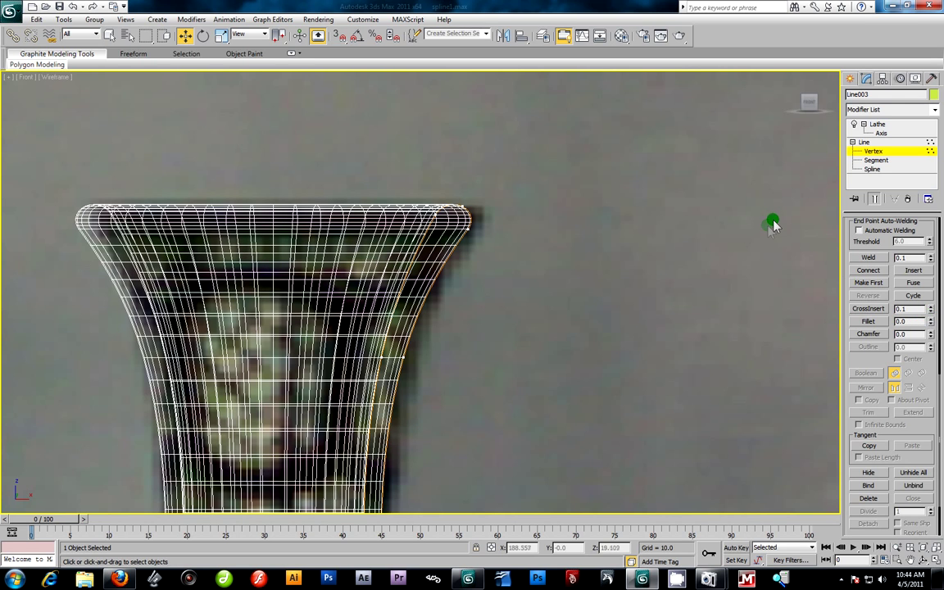
{"action": "left_click", "coordinate": [878, 125]}
{"action": "left_click", "coordinate": [653, 210]}
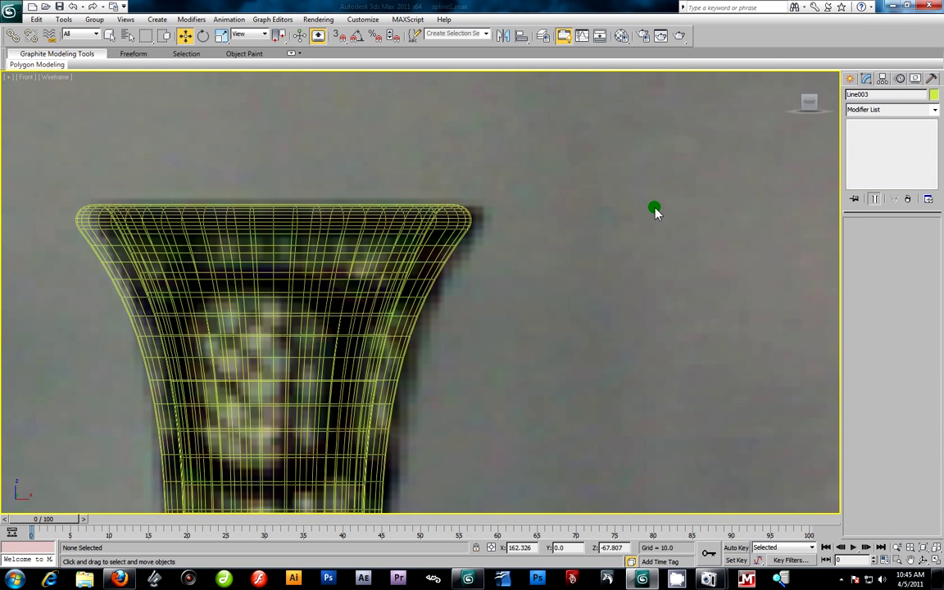
Turn off Flip Normals on the black lathed vase in the Perspective view and inspect its shading all around.
{"action": "scroll", "coordinate": [516, 114], "scroll_direction": "down", "scroll_amount": 5}
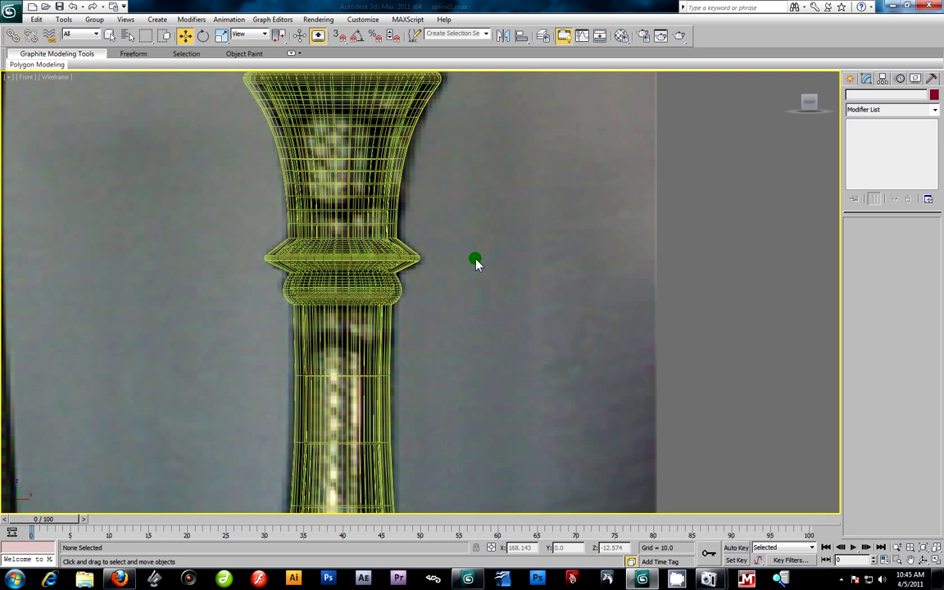
{"action": "key", "text": "alt+w"}
{"action": "left_click", "coordinate": [718, 388]}
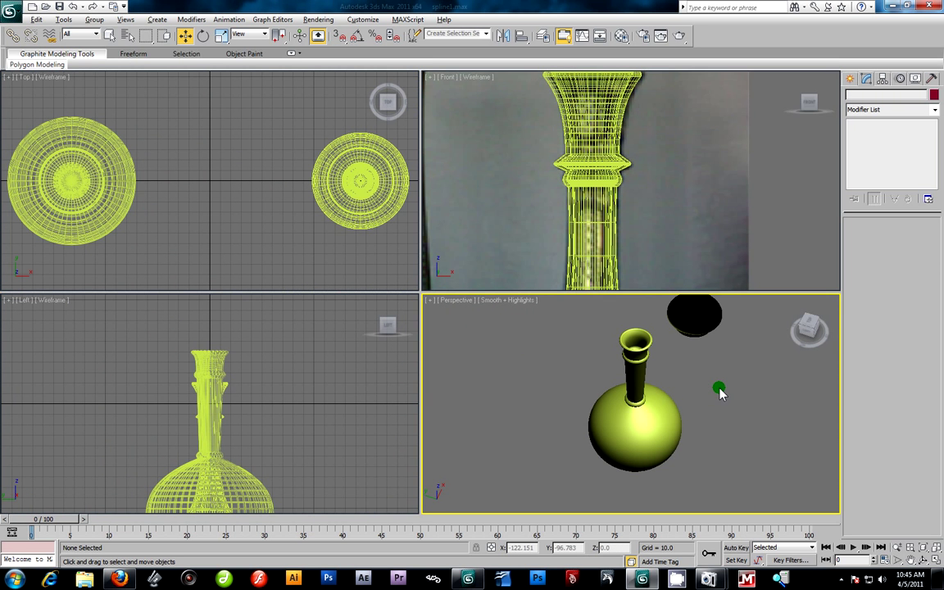
{"action": "key", "text": "alt+w"}
{"action": "middle_click_drag", "start_coordinate": [616, 295], "coordinate": [627, 316], "text": "alt"}
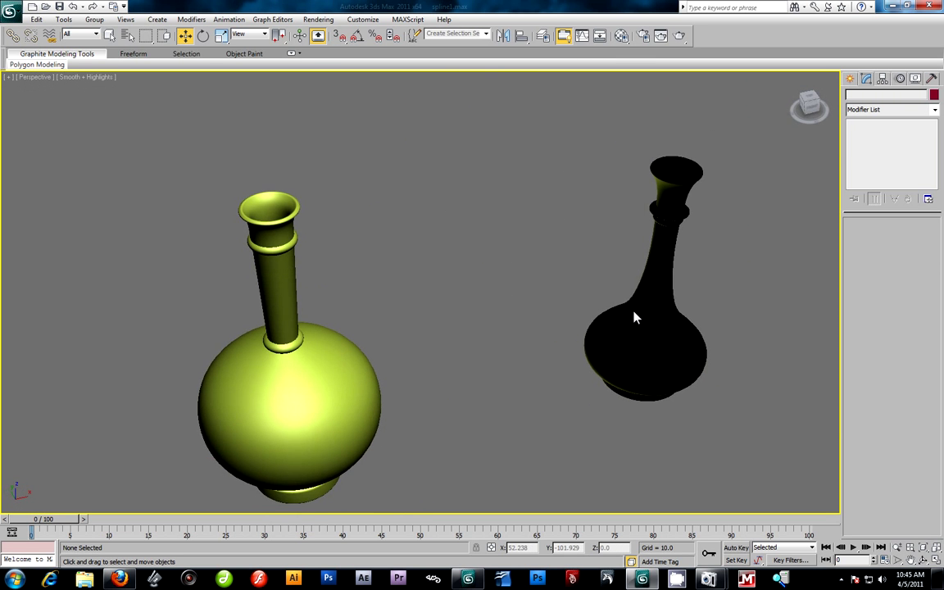
{"action": "left_click", "coordinate": [662, 329]}
{"action": "key", "text": "z"}
{"action": "middle_click_drag", "start_coordinate": [512, 320], "coordinate": [941, 329], "text": "alt"}
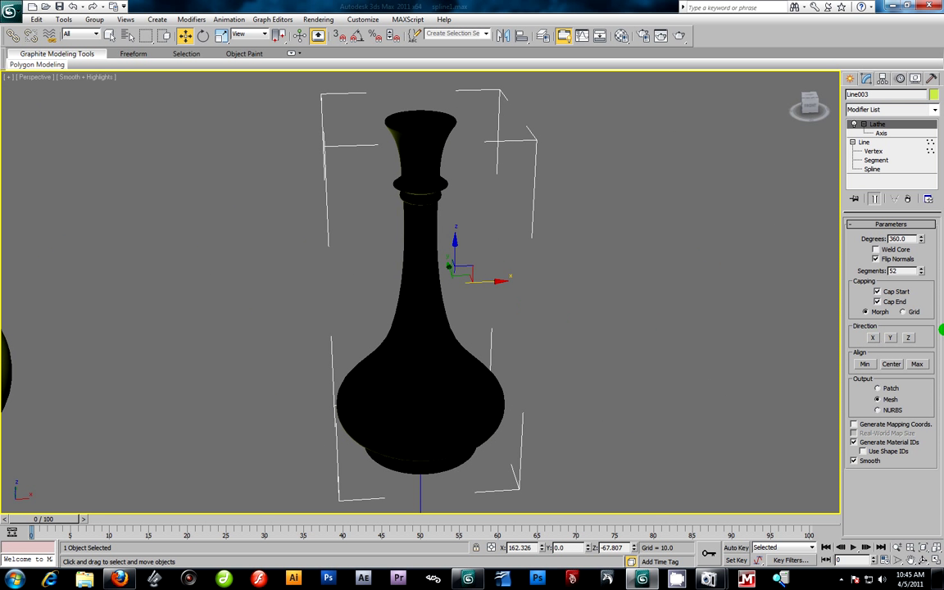
{"action": "left_click", "coordinate": [875, 258]}
{"action": "middle_click_drag", "start_coordinate": [639, 270], "coordinate": [765, 250], "text": "alt"}
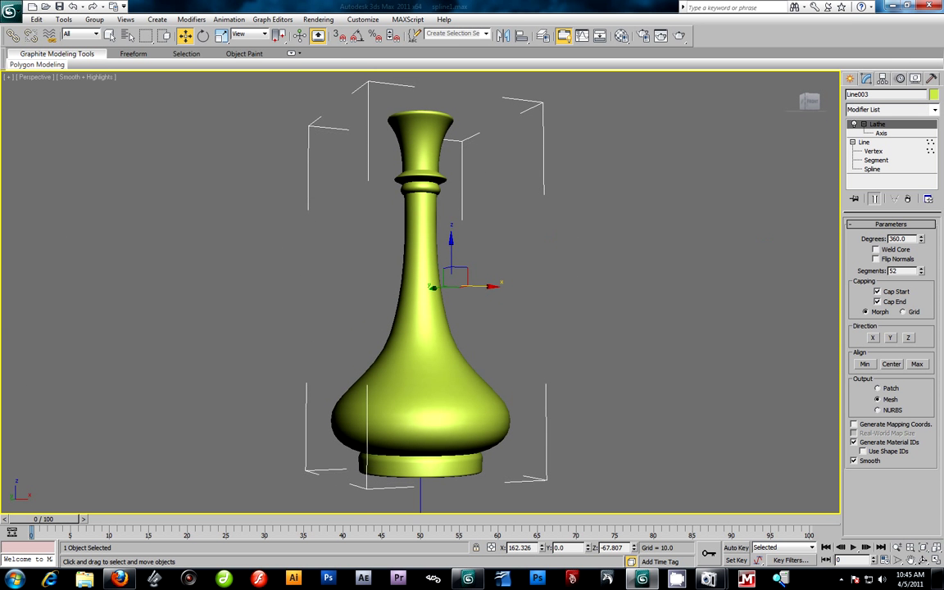
Show edged faces in the Perspective view and set the vase's Lathe segments to 50.
{"action": "key", "text": "F4"}
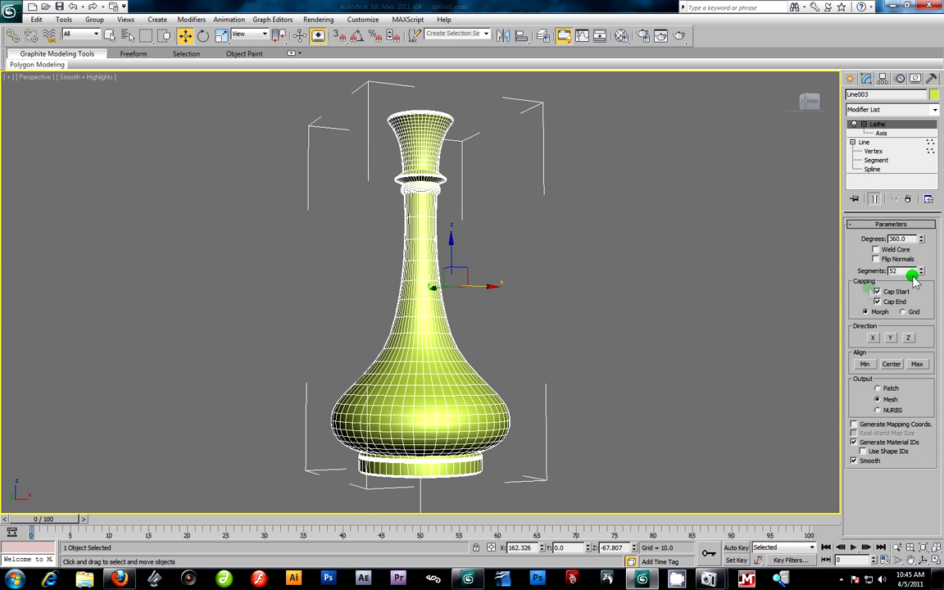
{"action": "middle_click_drag", "start_coordinate": [524, 362], "coordinate": [610, 370], "text": "alt"}
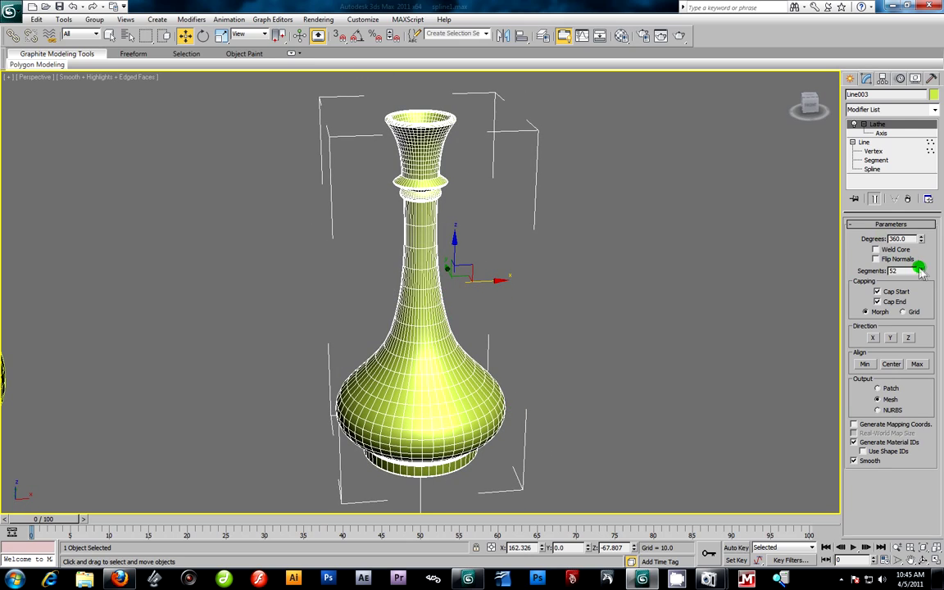
{"action": "mouse_move", "coordinate": [920, 274]}
{"action": "left_mouse_down"}
{"action": "mouse_move", "coordinate": [921, 289]}
{"action": "mouse_move", "coordinate": [921, 143]}
{"action": "mouse_move", "coordinate": [926, 157]}
{"action": "mouse_move", "coordinate": [865, 313]}
{"action": "mouse_move", "coordinate": [889, 229]}
{"action": "mouse_move", "coordinate": [923, 262]}
{"action": "mouse_move", "coordinate": [920, 279]}
{"action": "left_mouse_up"}
{"action": "middle_click_drag", "start_coordinate": [490, 416], "coordinate": [406, 389], "text": "alt"}
{"action": "middle_click_drag", "start_coordinate": [479, 167], "coordinate": [449, 255]}
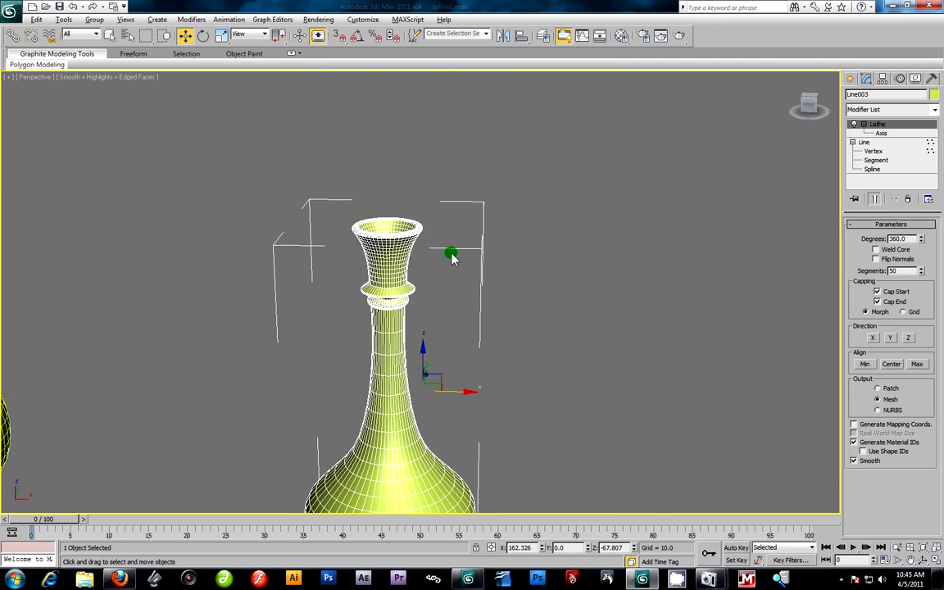
Try to reshape the vase's neck ring in the Front view by moving its outer profile vertices apart, undo the change and deselect them.
{"action": "key", "text": "alt+w"}
{"action": "right_click", "coordinate": [636, 145]}
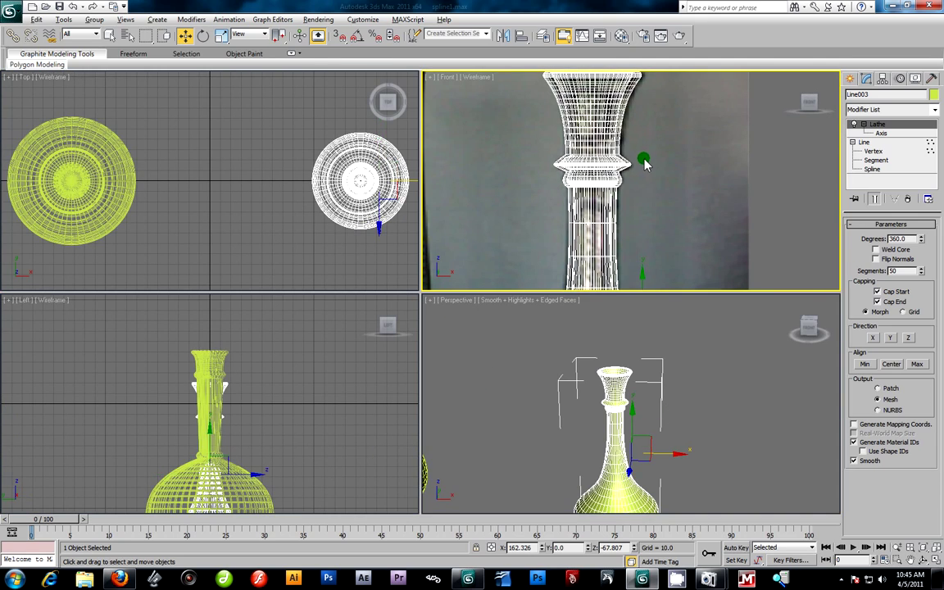
{"action": "key", "text": "alt+w"}
{"action": "scroll", "coordinate": [482, 261], "scroll_direction": "down", "scroll_amount": 2}
{"action": "scroll", "coordinate": [483, 267], "scroll_direction": "up", "scroll_amount": 3}
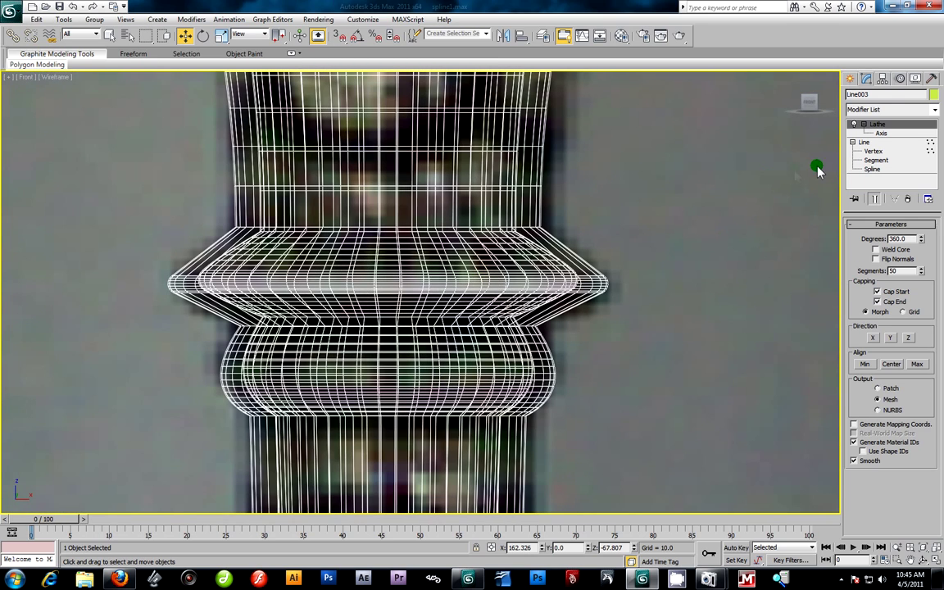
{"action": "left_click", "coordinate": [883, 152]}
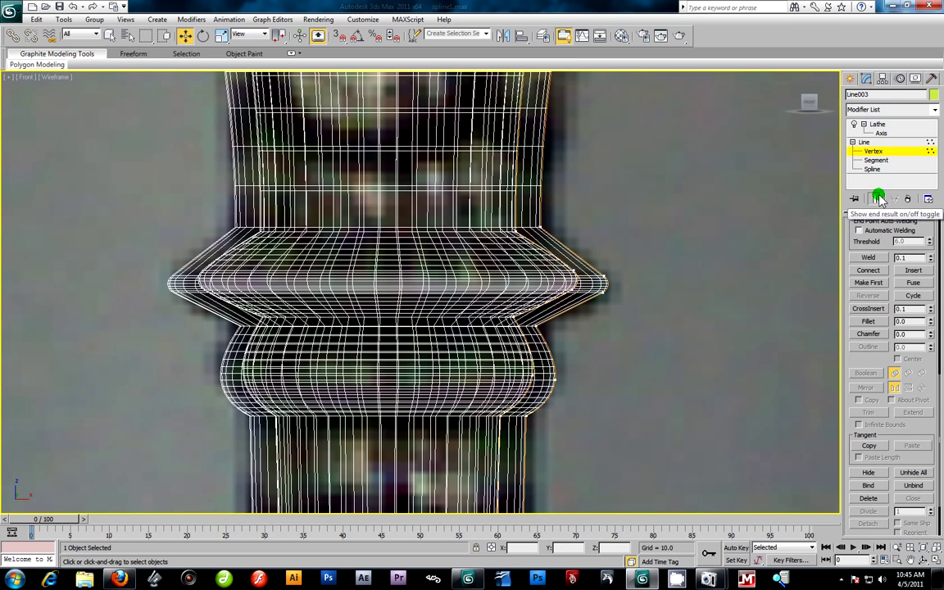
{"action": "left_click_drag", "start_coordinate": [693, 255], "coordinate": [576, 297]}
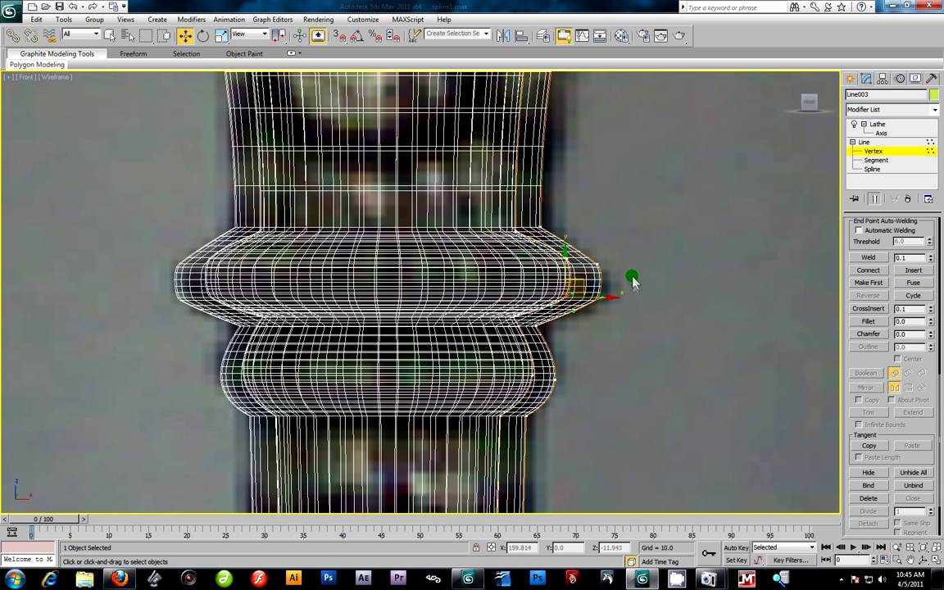
{"action": "key", "text": "ctrl+z"}
{"action": "key", "text": "ctrl+z"}
{"action": "key", "text": "ctrl+z"}
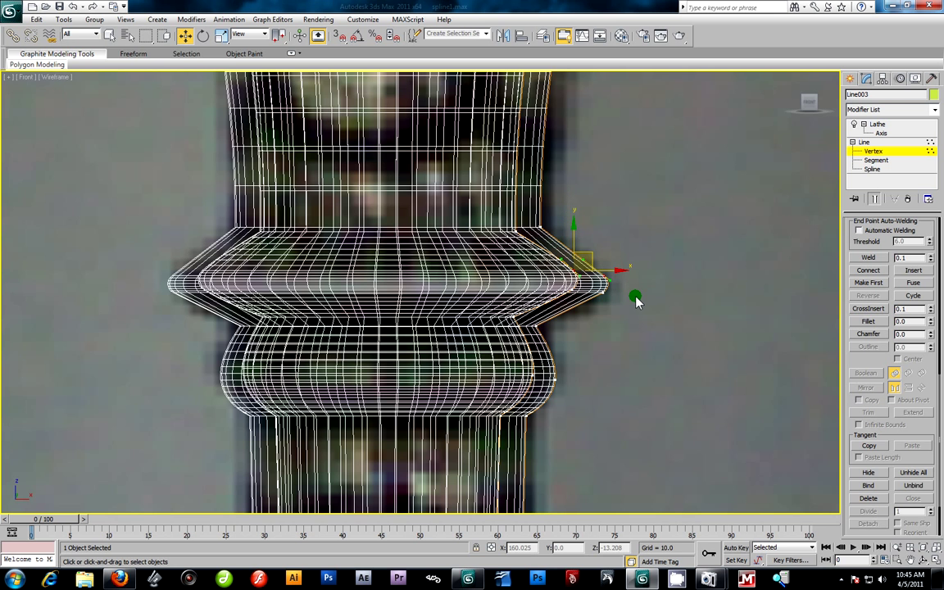
{"action": "left_click_drag", "start_coordinate": [665, 259], "coordinate": [688, 287]}
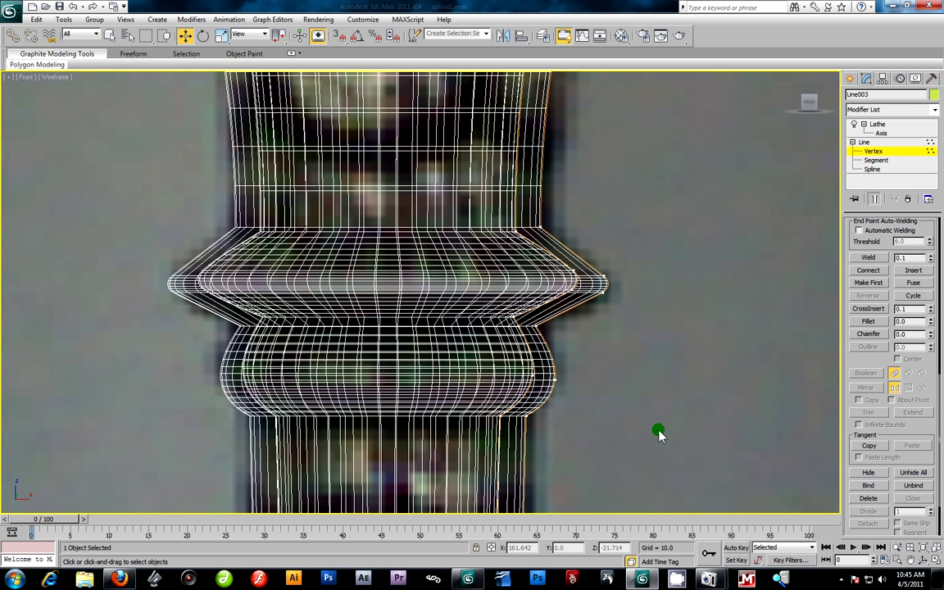
Turn off edged faces in the Perspective view to show the lathed vase with smooth shading only.
{"action": "scroll", "coordinate": [660, 434], "scroll_direction": "down", "scroll_amount": 5}
{"action": "scroll", "coordinate": [471, 342], "scroll_direction": "down", "scroll_amount": 2}
{"action": "middle_click_drag", "start_coordinate": [472, 342], "coordinate": [468, 275]}
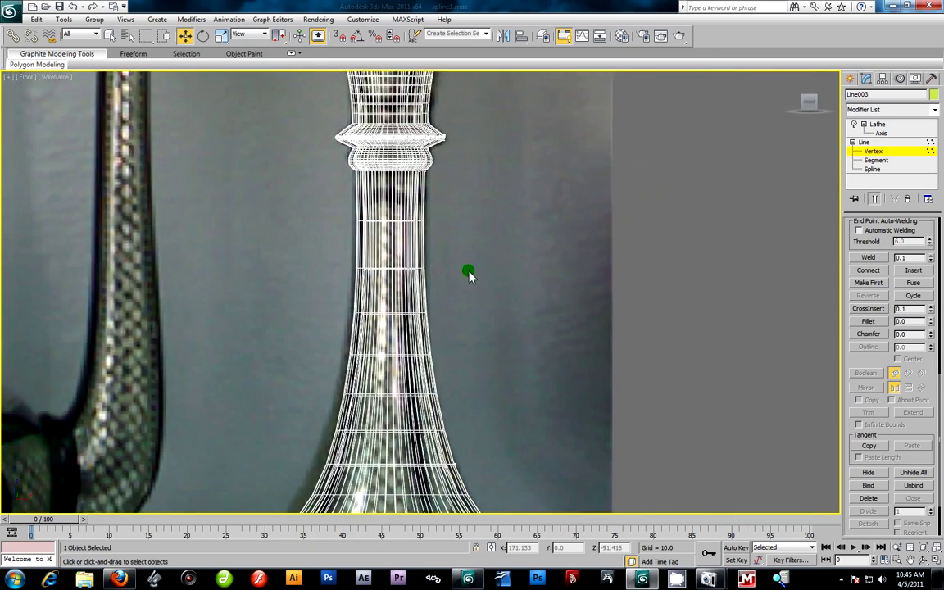
{"action": "scroll", "coordinate": [469, 275], "scroll_direction": "down", "scroll_amount": 3}
{"action": "scroll", "coordinate": [483, 424], "scroll_direction": "up", "scroll_amount": 3}
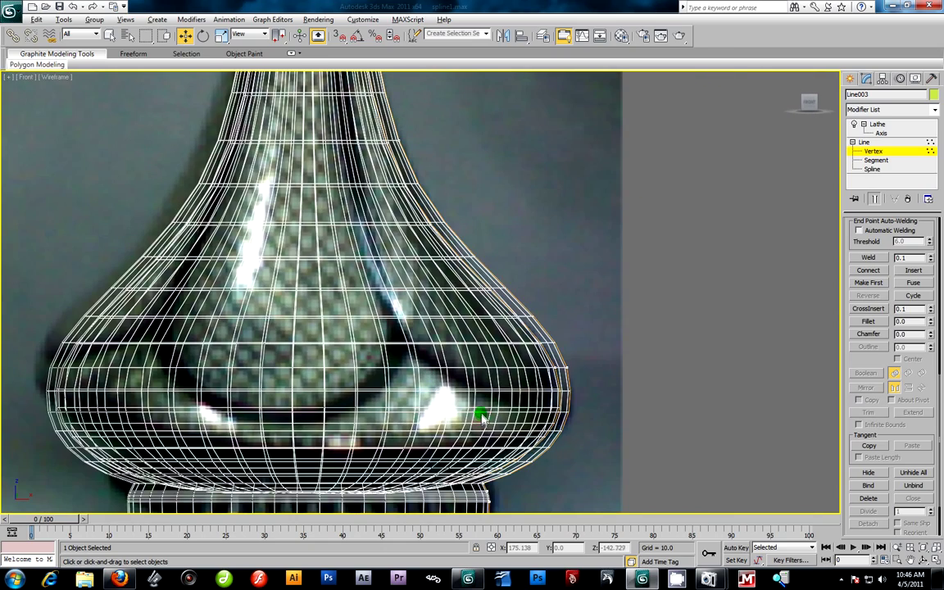
{"action": "key", "text": "alt+w"}
{"action": "right_click", "coordinate": [702, 438]}
{"action": "key", "text": "alt+w"}
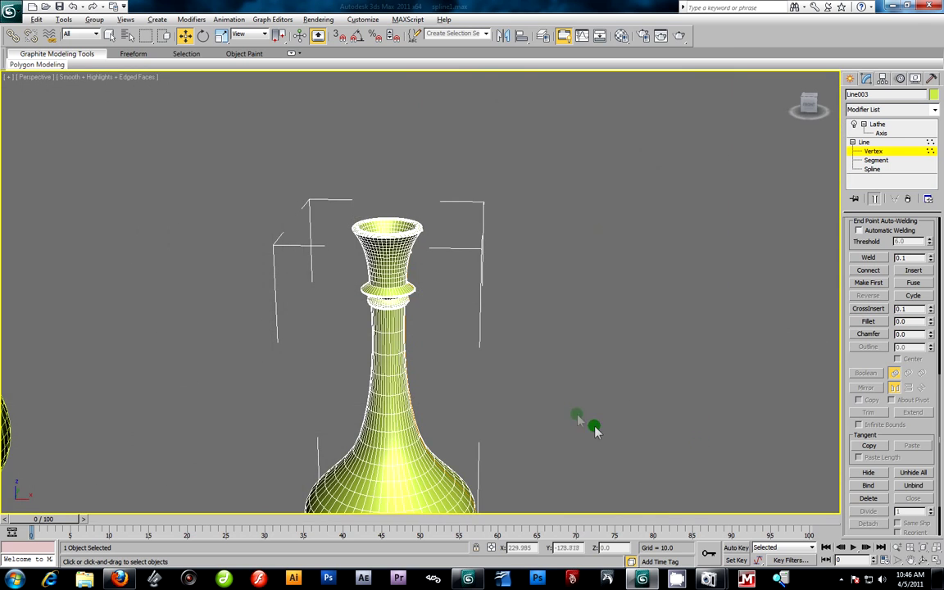
{"action": "scroll", "coordinate": [489, 421], "scroll_direction": "down", "scroll_amount": 4}
{"action": "key", "text": "F4"}
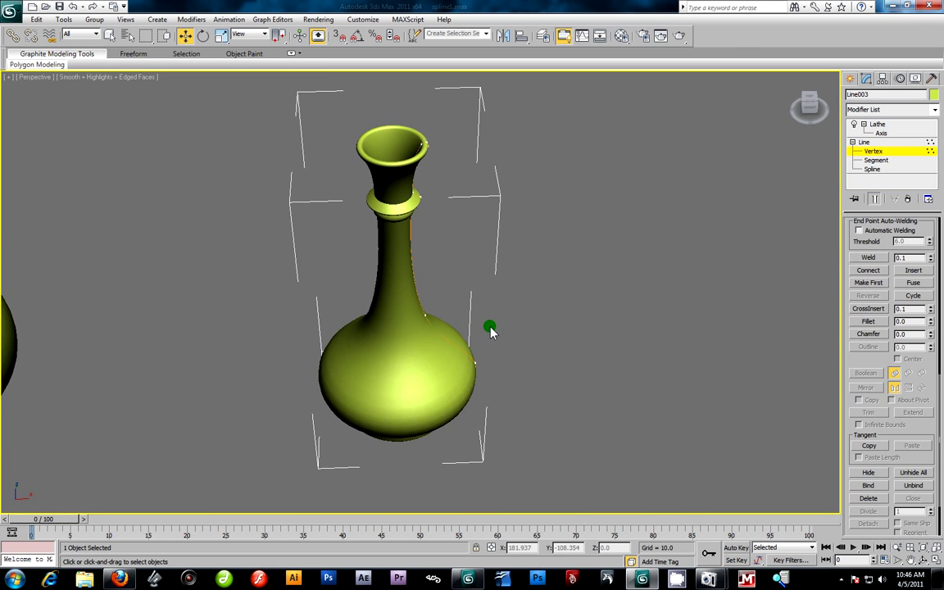
Leave vertex editing for the vase's Lathe modifier level and view both vases close up from another angle.
{"action": "scroll", "coordinate": [616, 328], "scroll_direction": "down", "scroll_amount": 3}
{"action": "middle_click_drag", "start_coordinate": [460, 326], "coordinate": [362, 311], "text": "alt"}
{"action": "left_click", "coordinate": [918, 135]}
{"action": "middle_click_drag", "start_coordinate": [558, 437], "coordinate": [607, 348], "text": "ctrl+alt"}
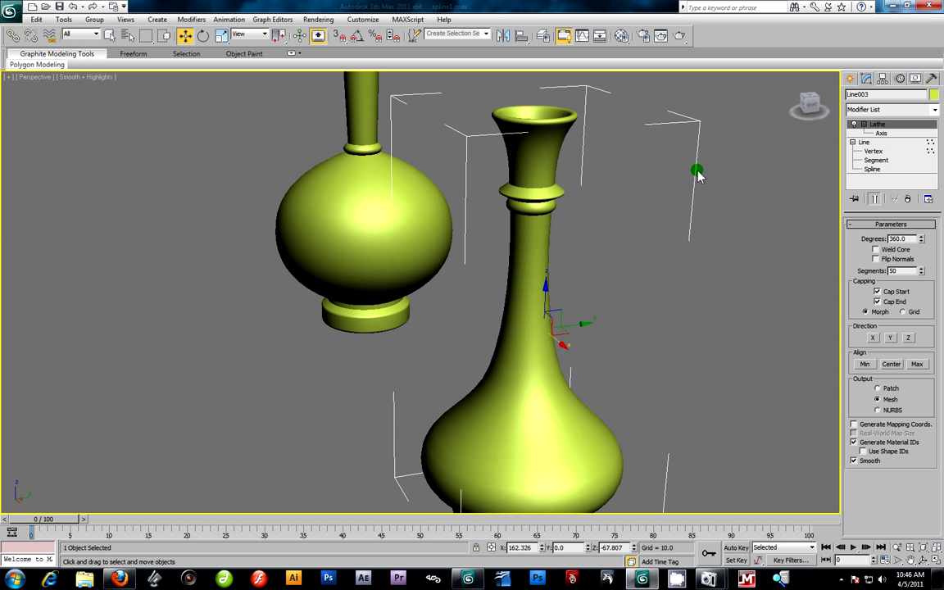
Reduce the vase's Lathe sweep to 257.5 degrees and inspect the cut-open wall section in the Perspective view.
{"action": "left_click_drag", "start_coordinate": [922, 237], "coordinate": [921, 354]}
{"action": "middle_click_drag", "start_coordinate": [565, 270], "coordinate": [624, 276], "text": "alt"}
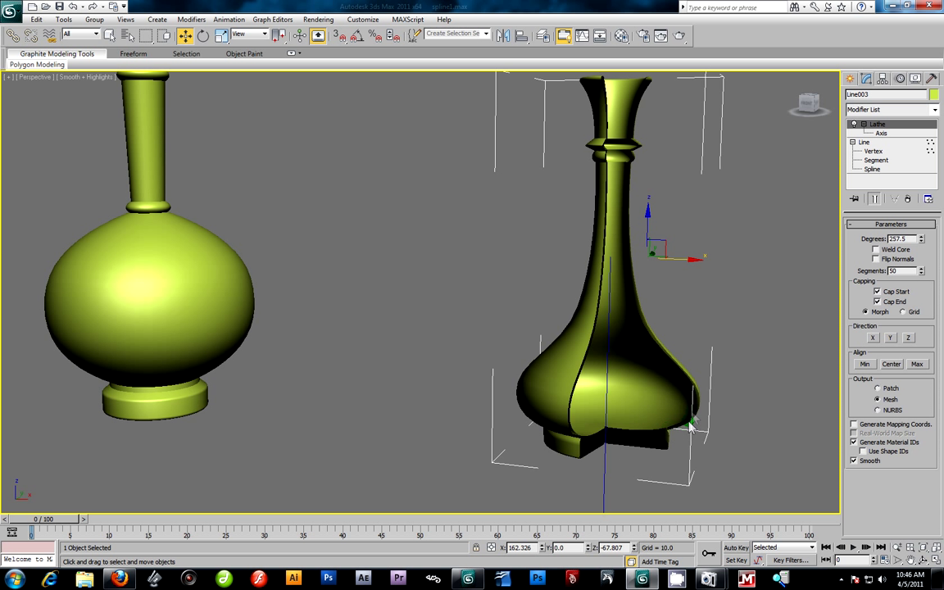
{"action": "key", "text": "alt+w"}
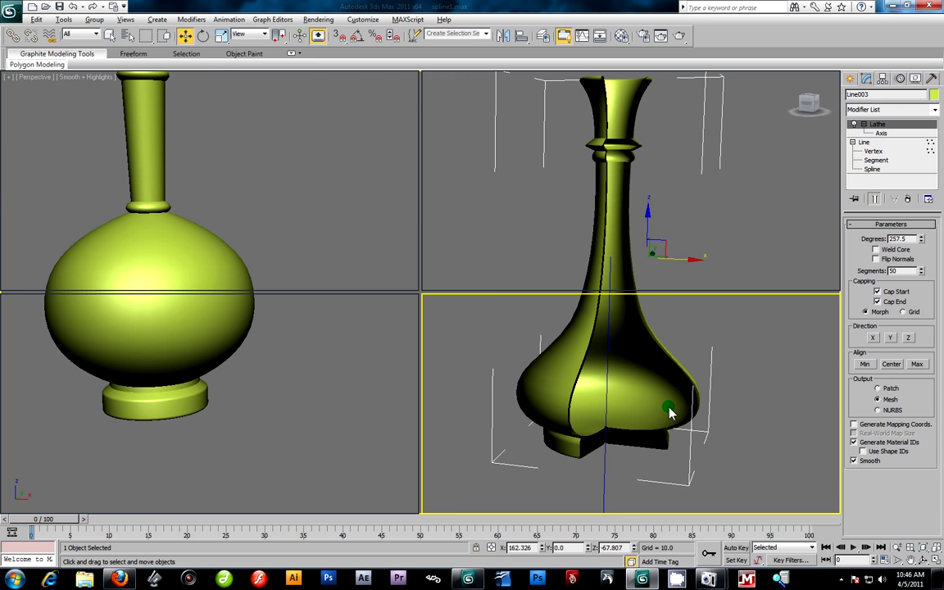
Toggle the vase's Lathe modifier off and on to compare with its bare profile, and restore the sweep to 360 degrees.
{"action": "left_click", "coordinate": [854, 124]}
{"action": "scroll", "coordinate": [730, 179], "scroll_direction": "up", "scroll_amount": 6}
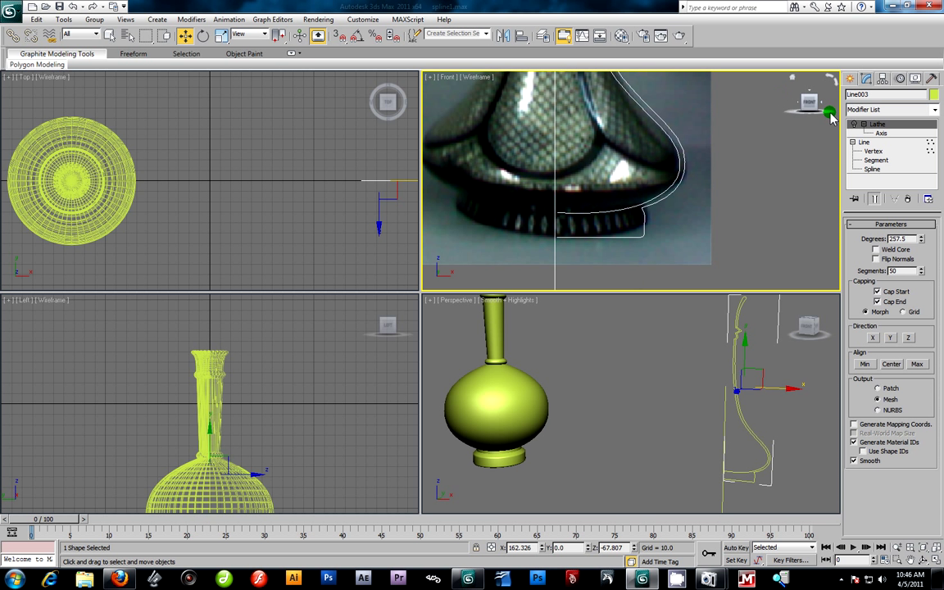
{"action": "left_click", "coordinate": [855, 123]}
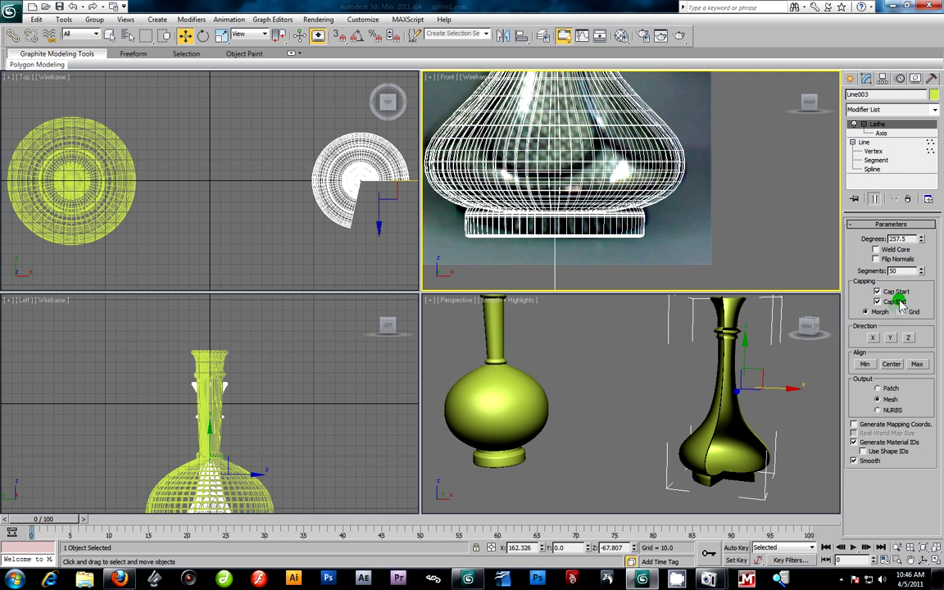
{"action": "left_click_drag", "start_coordinate": [921, 236], "coordinate": [898, 554]}
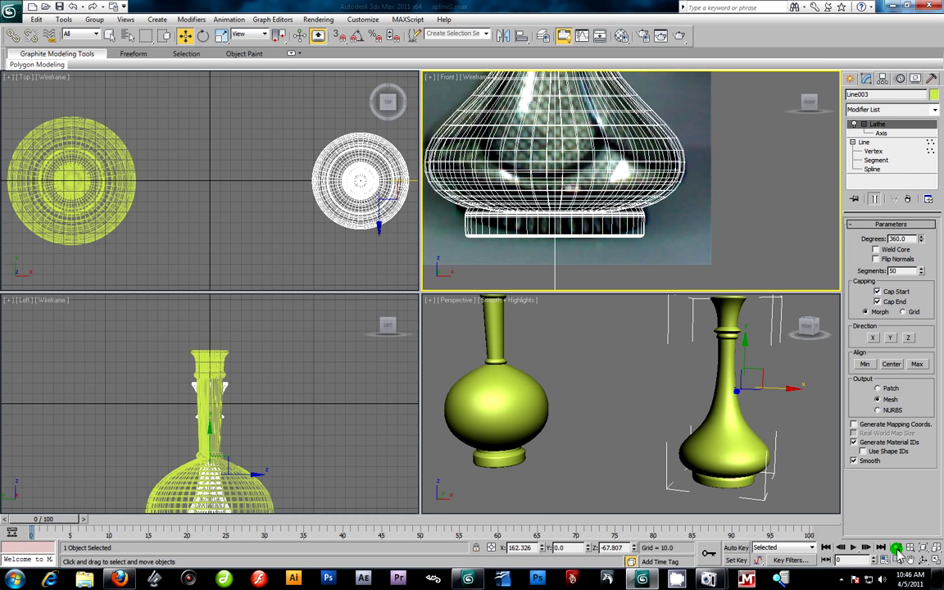
Collapse the right-hand vase's modifier stack to the Lathe, converting it to an editable mesh, and deselect it in the Perspective view.
{"action": "left_click", "coordinate": [663, 385]}
{"action": "key", "text": "alt+w"}
{"action": "middle_click_drag", "start_coordinate": [537, 385], "coordinate": [432, 326], "text": "alt"}
{"action": "scroll", "coordinate": [433, 326], "scroll_direction": "down", "scroll_amount": 3}
{"action": "middle_click_drag", "start_coordinate": [454, 375], "coordinate": [440, 380], "text": "alt"}
{"action": "left_click", "coordinate": [531, 394]}
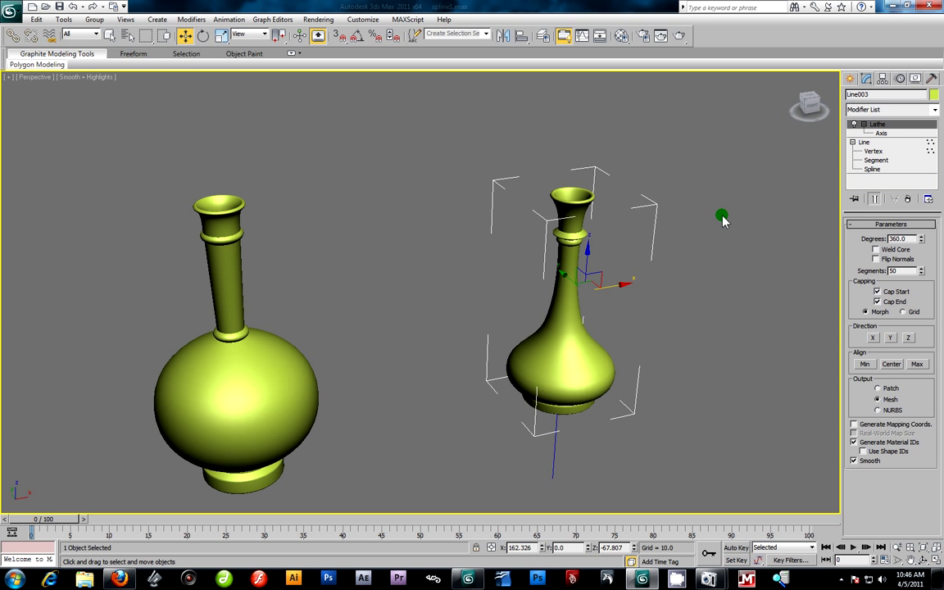
{"action": "right_click", "coordinate": [887, 125]}
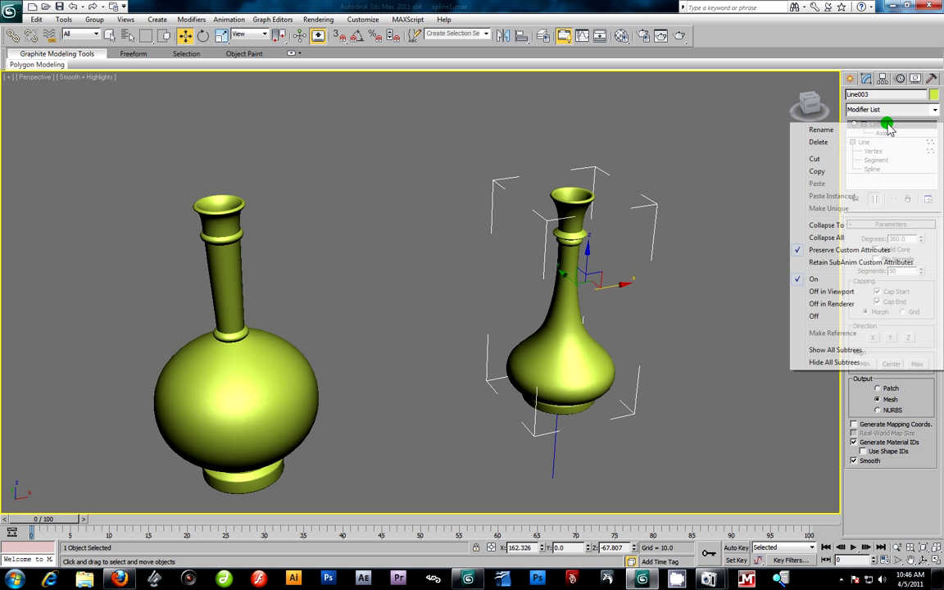
{"action": "left_click", "coordinate": [834, 226]}
{"action": "left_click", "coordinate": [532, 331]}
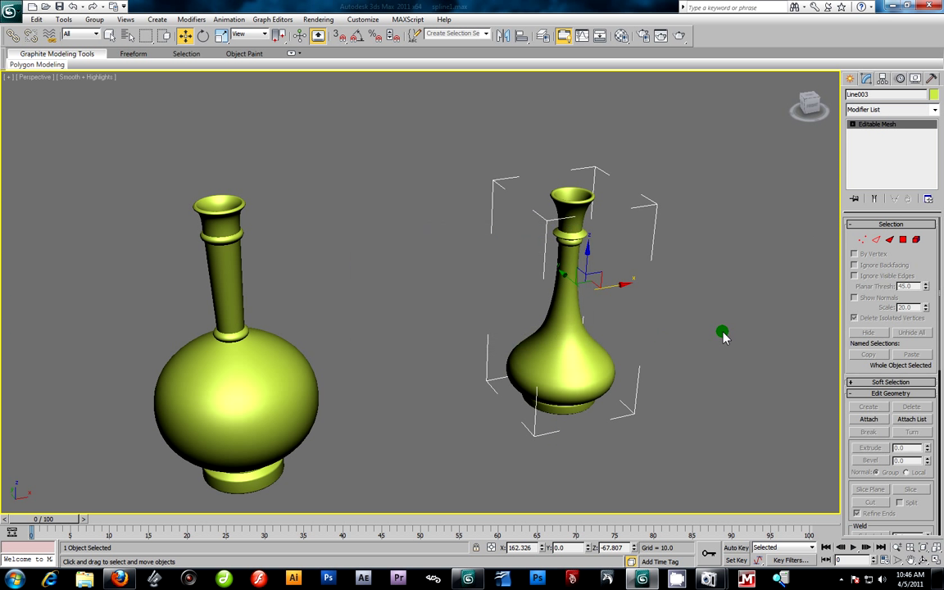
{"action": "left_click", "coordinate": [622, 312]}
{"action": "middle_click_drag", "start_coordinate": [623, 311], "coordinate": [646, 302], "text": "alt"}
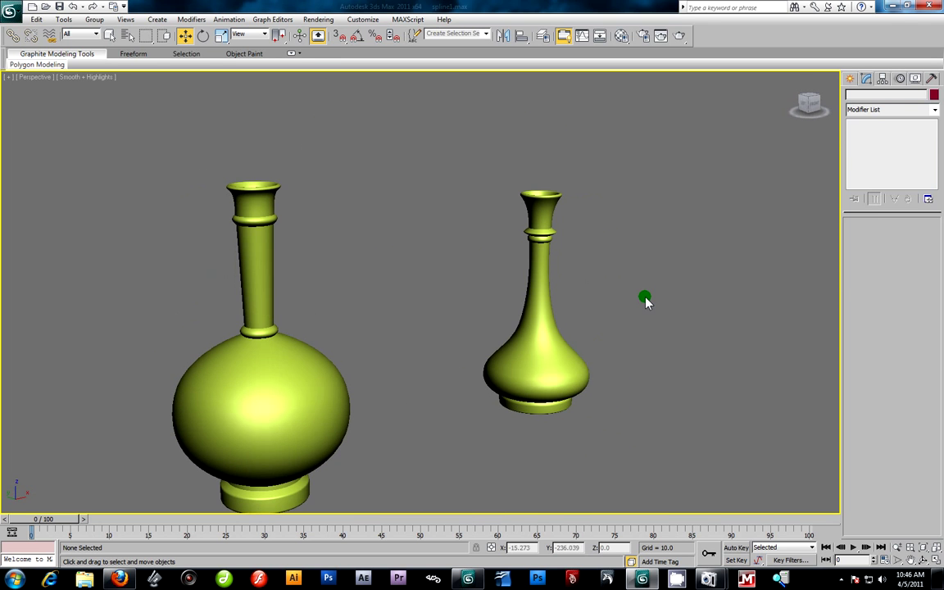
Examine the central ewer in the reference photo between the two finished vases in the full-size Front view.
{"action": "key", "text": "alt+w"}
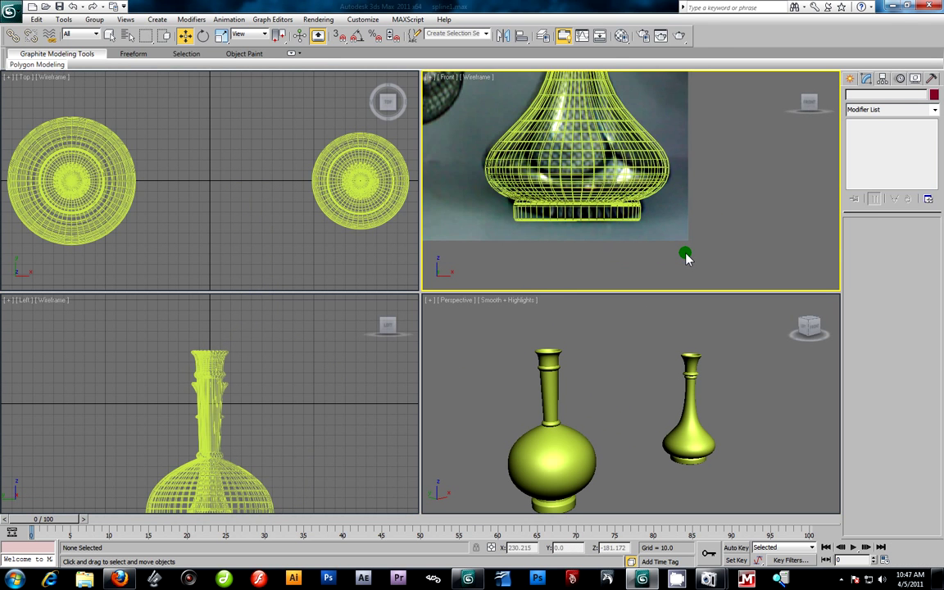
{"action": "scroll", "coordinate": [678, 261], "scroll_direction": "down", "scroll_amount": 2}
{"action": "scroll", "coordinate": [606, 217], "scroll_direction": "down", "scroll_amount": 2}
{"action": "scroll", "coordinate": [604, 205], "scroll_direction": "down", "scroll_amount": 3}
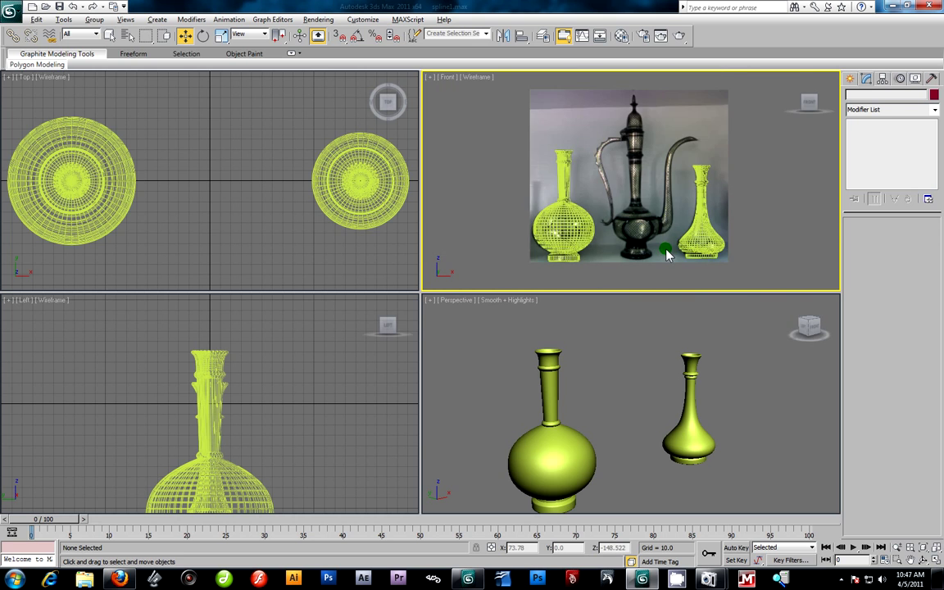
{"action": "key", "text": "alt+w"}
{"action": "scroll", "coordinate": [543, 322], "scroll_direction": "up", "scroll_amount": 2}
{"action": "scroll", "coordinate": [492, 385], "scroll_direction": "down", "scroll_amount": 2}
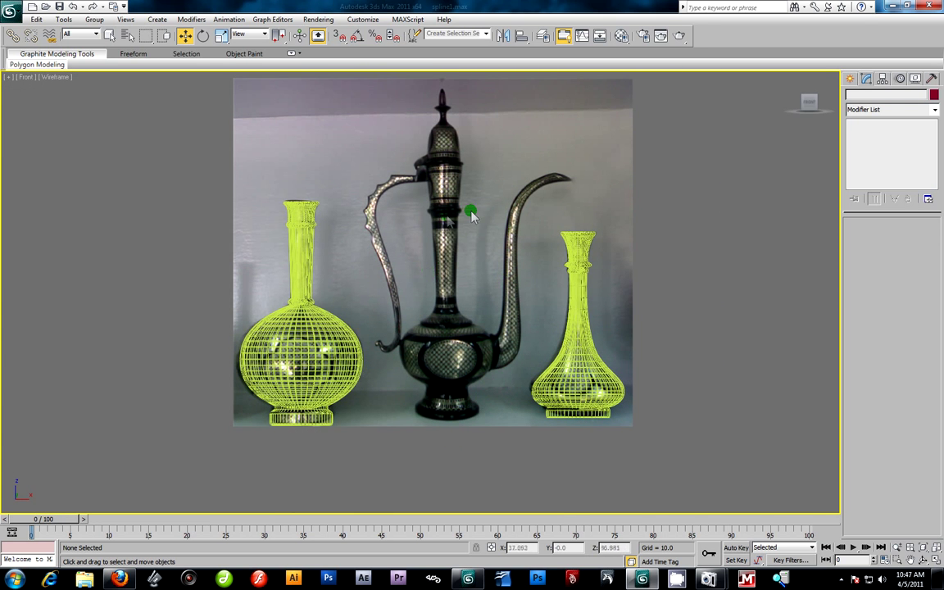
{"action": "middle_click_drag", "start_coordinate": [458, 263], "coordinate": [434, 286]}
{"action": "scroll", "coordinate": [434, 287], "scroll_direction": "up", "scroll_amount": 2}
{"action": "scroll", "coordinate": [438, 287], "scroll_direction": "down", "scroll_amount": 2}
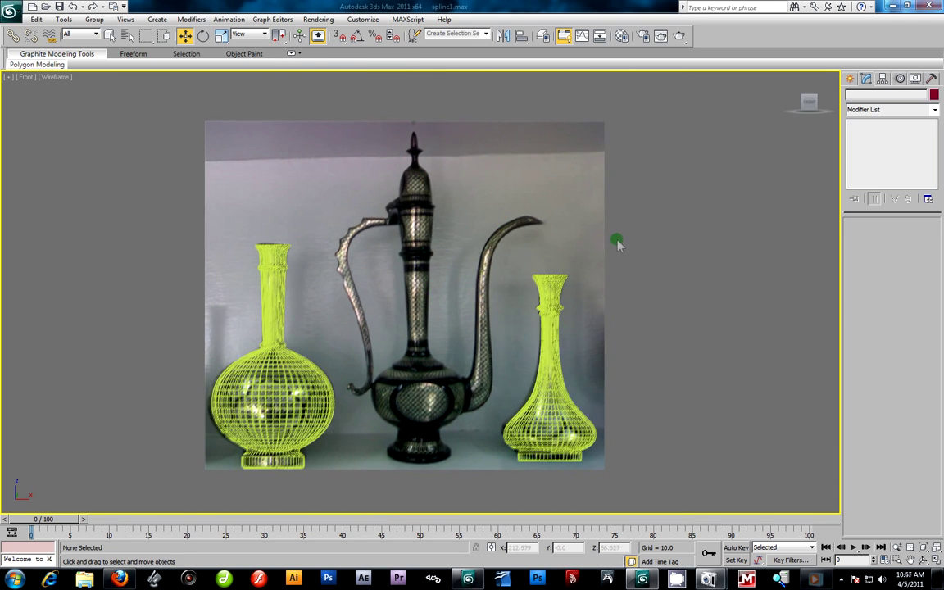